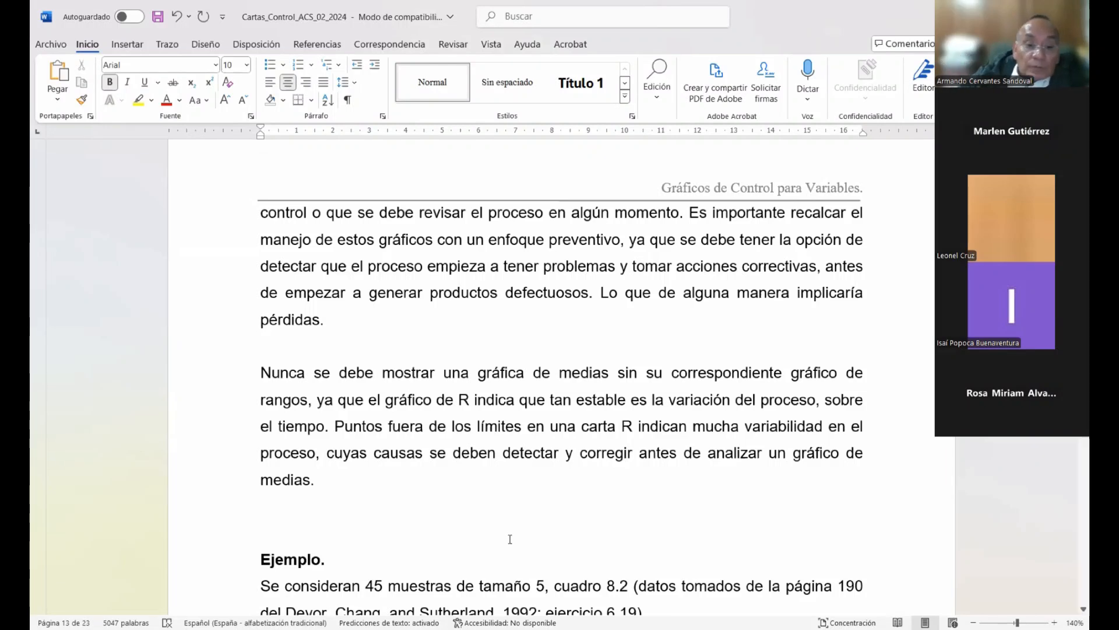
# Step: Review the Ejemplo paragraph, the Cuadro 8.2 table of 45 samples and the opening of section 8.2.4
pyautogui.scroll(-3, 507, 525)
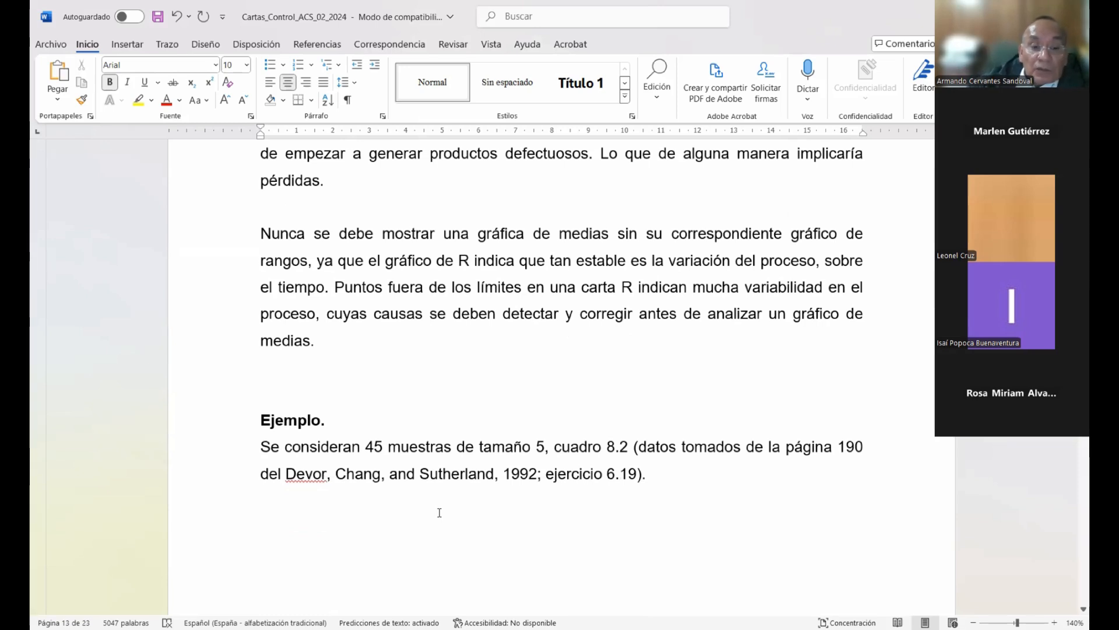
pyautogui.scroll(-1, 439, 512)
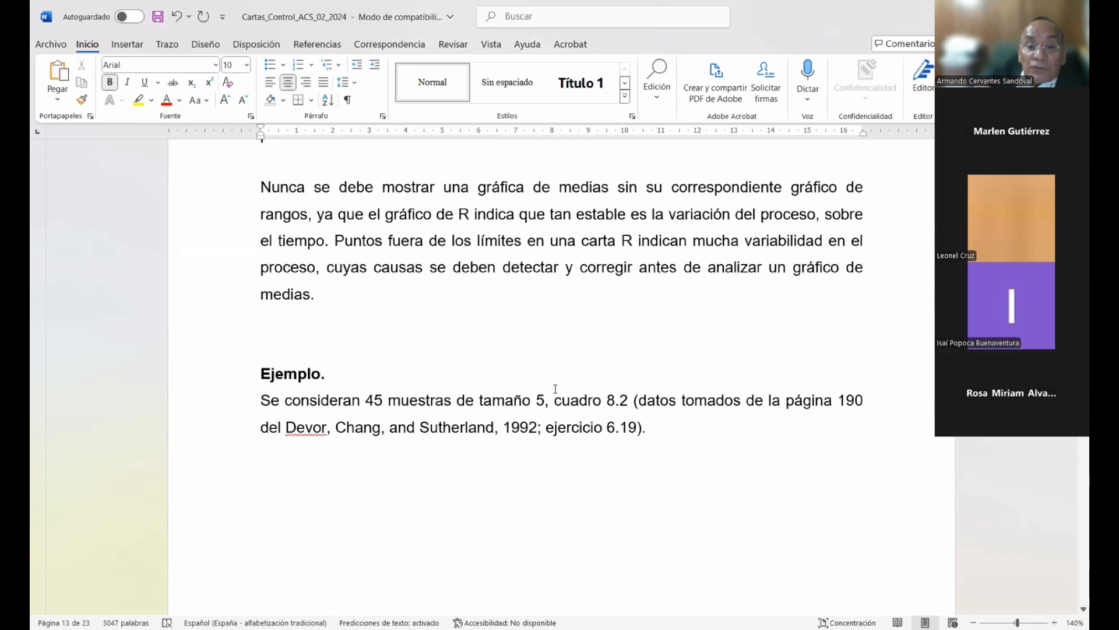
pyautogui.scroll(-10, 555, 388)
pyautogui.scroll(-2, 555, 392)
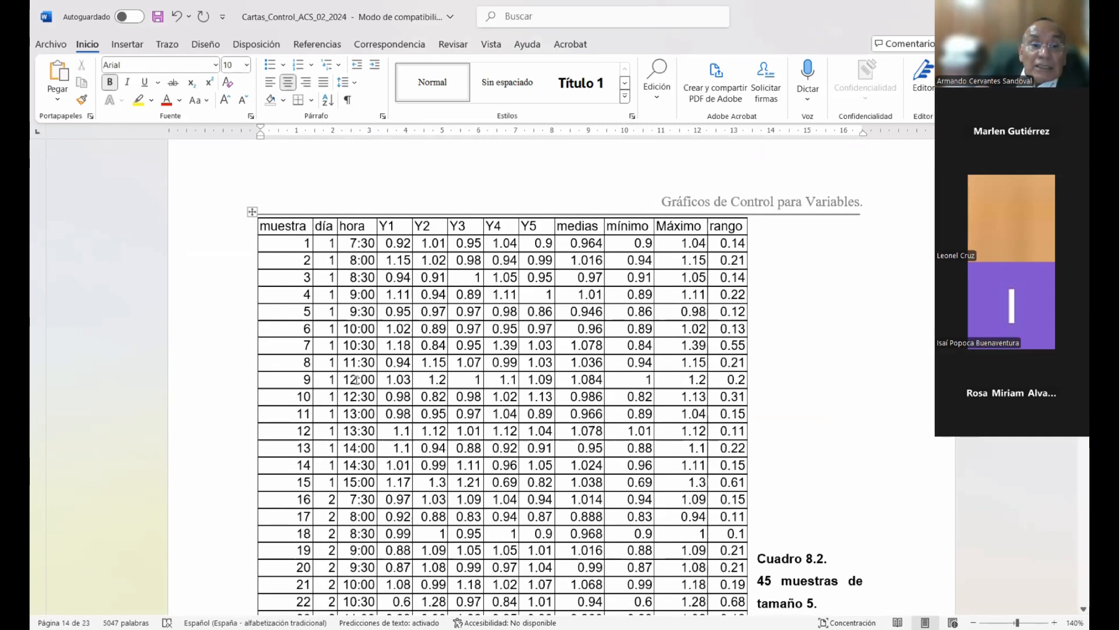
pyautogui.scroll(-2, 357, 380)
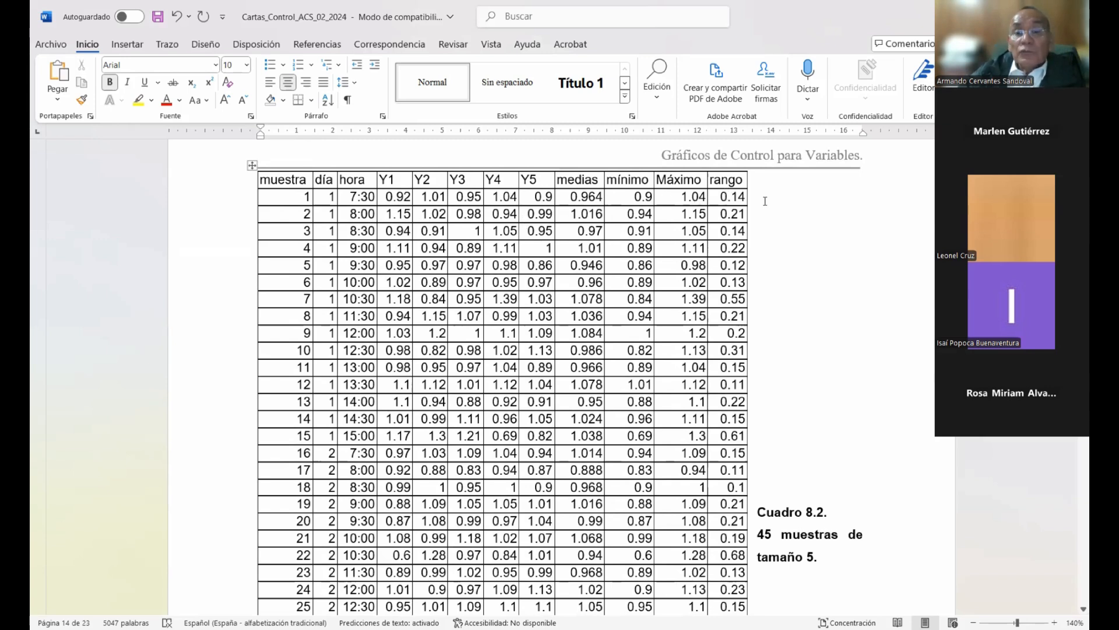
pyautogui.scroll(-10, 695, 262)
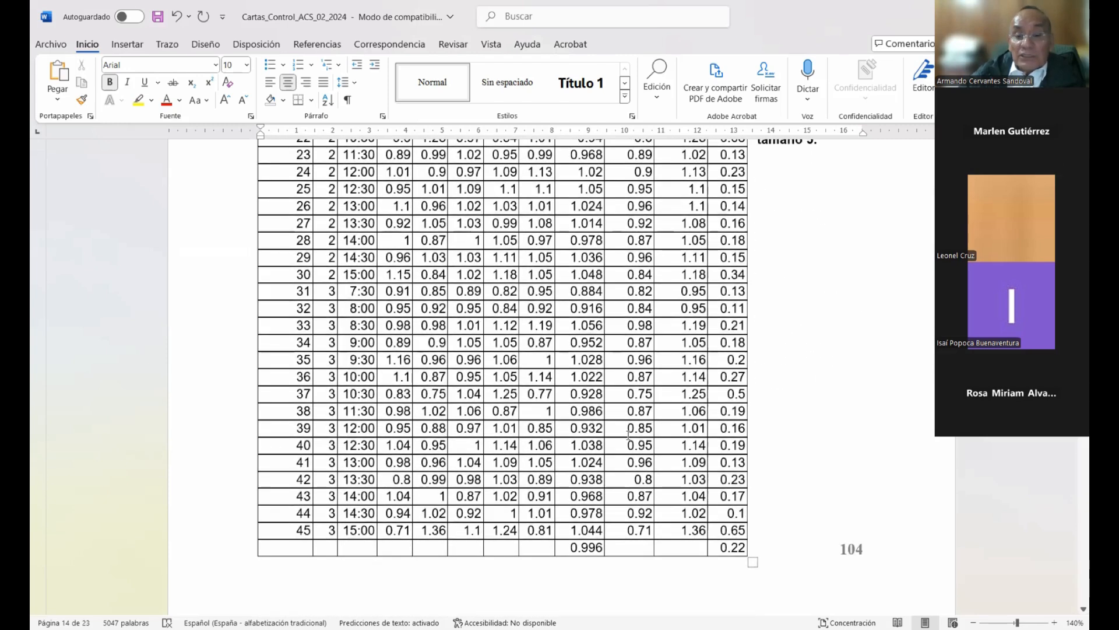
pyautogui.scroll(2, 628, 435)
pyautogui.scroll(-5, 628, 435)
pyautogui.scroll(1, 627, 434)
pyautogui.scroll(-5, 626, 434)
pyautogui.scroll(3, 627, 435)
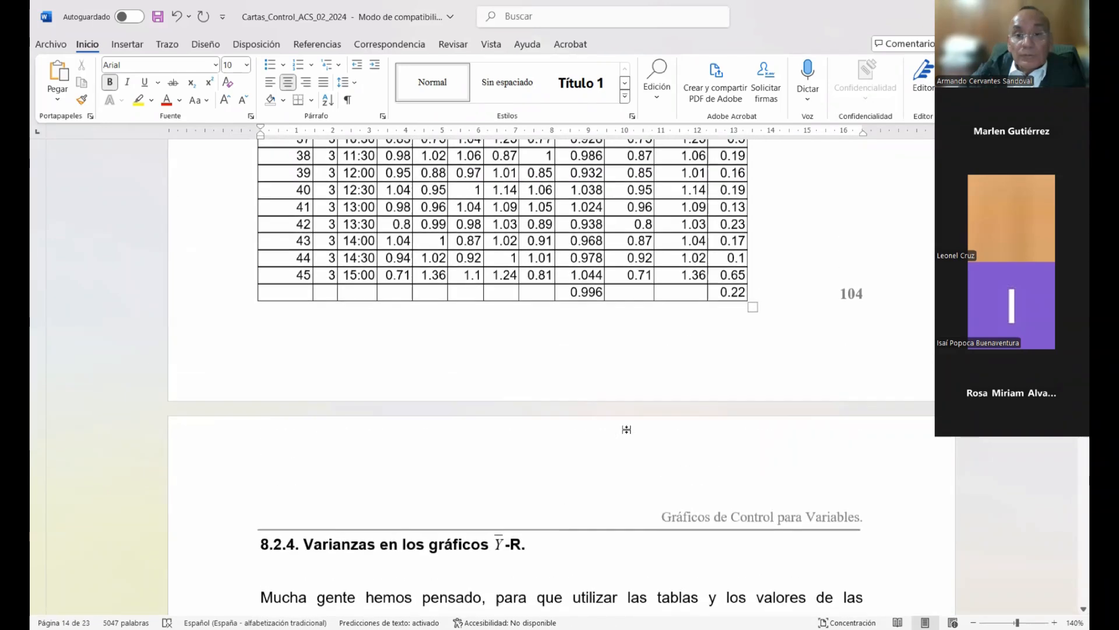
pyautogui.scroll(1, 628, 435)
pyautogui.scroll(-2, 630, 435)
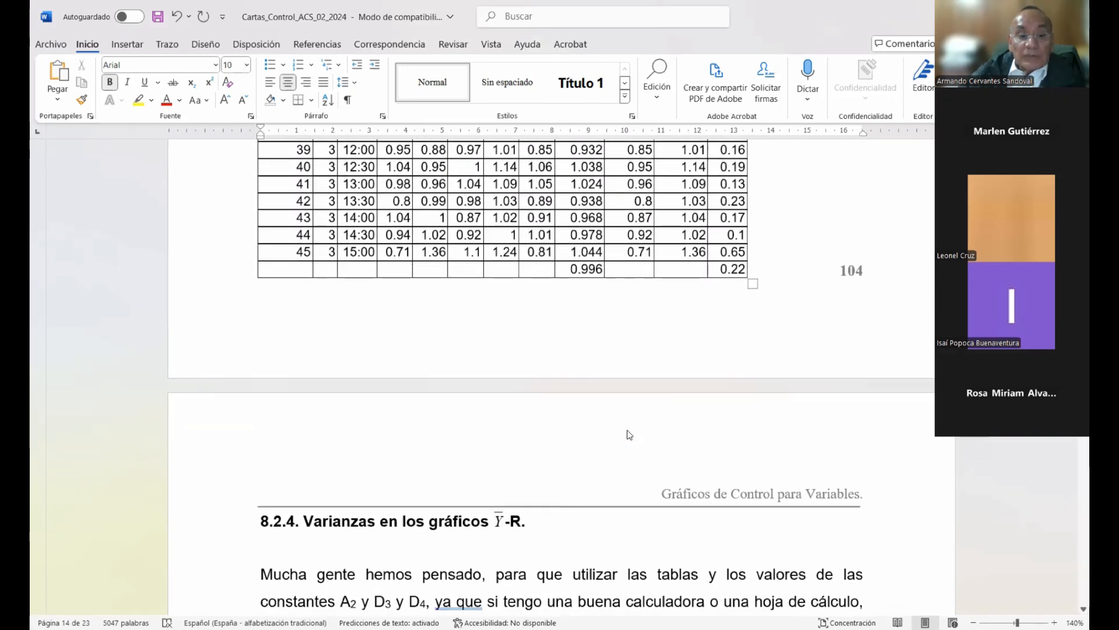
pyautogui.scroll(-2, 630, 435)
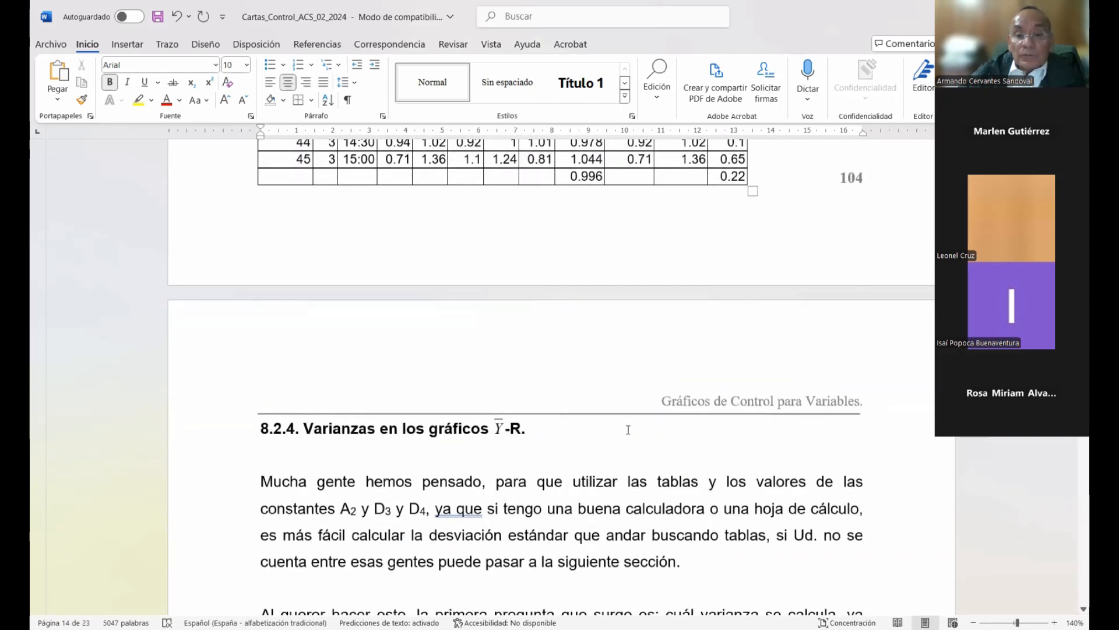
pyautogui.scroll(-2, 628, 430)
pyautogui.scroll(-1, 628, 430)
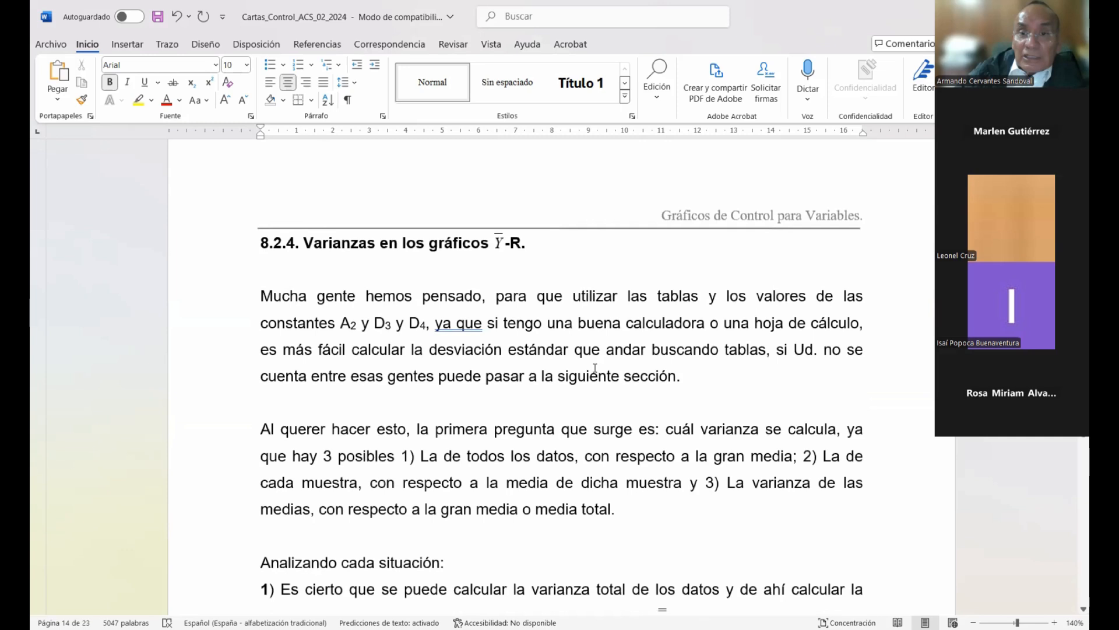
# Step: Delete the unnumbered final row below sample 45 in the Cuadro 8.2 table
pyautogui.scroll(9, 595, 367)
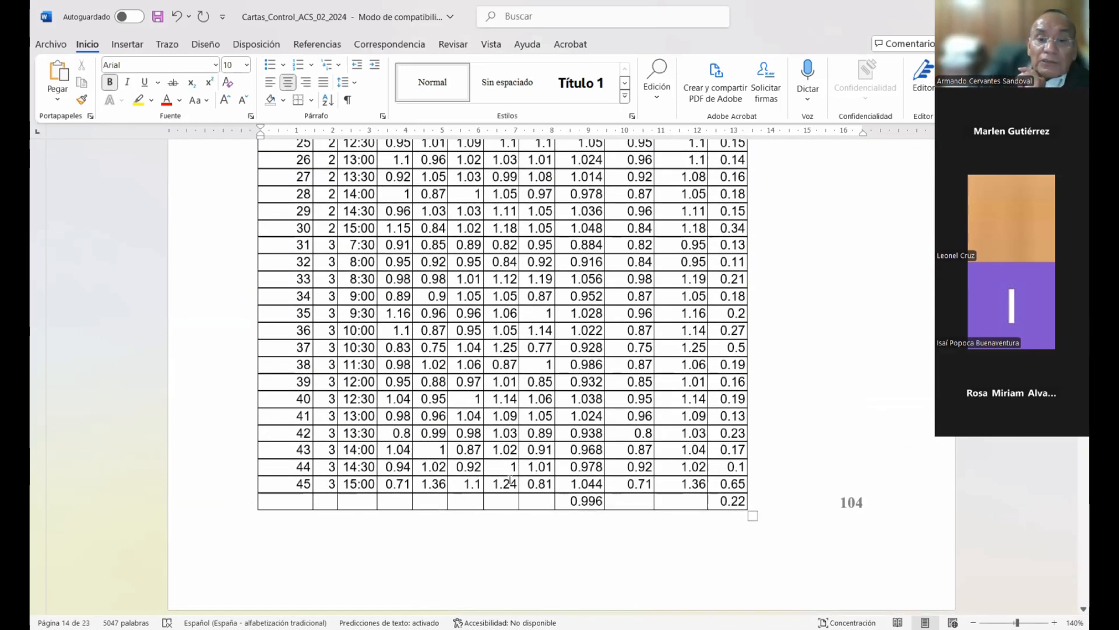
pyautogui.scroll(-3, 516, 480)
pyautogui.scroll(14, 518, 480)
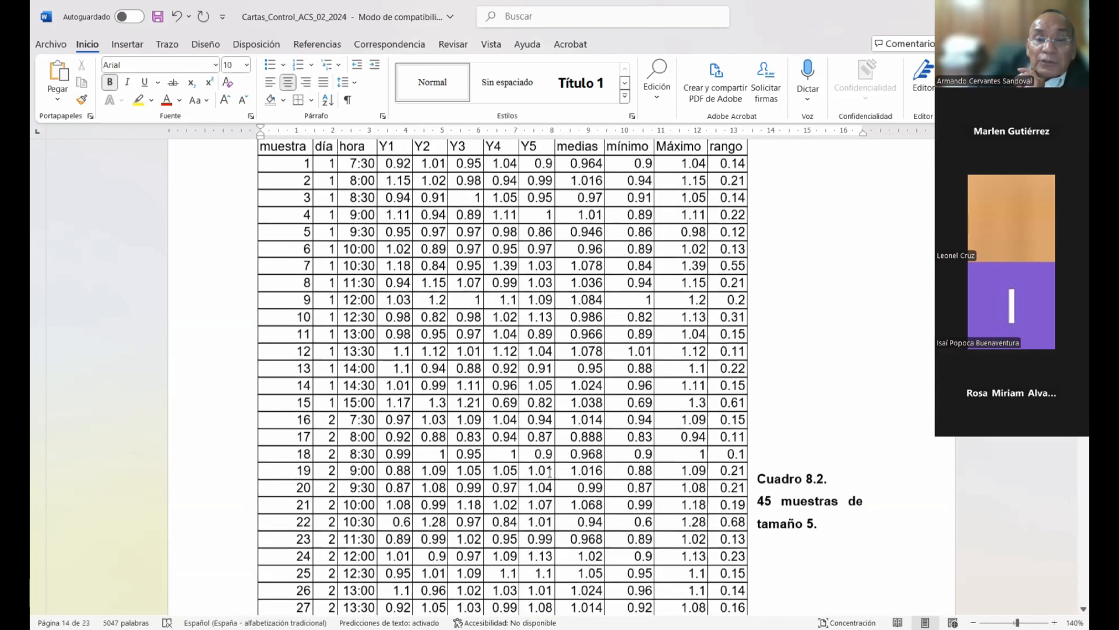
pyautogui.scroll(-10, 550, 472)
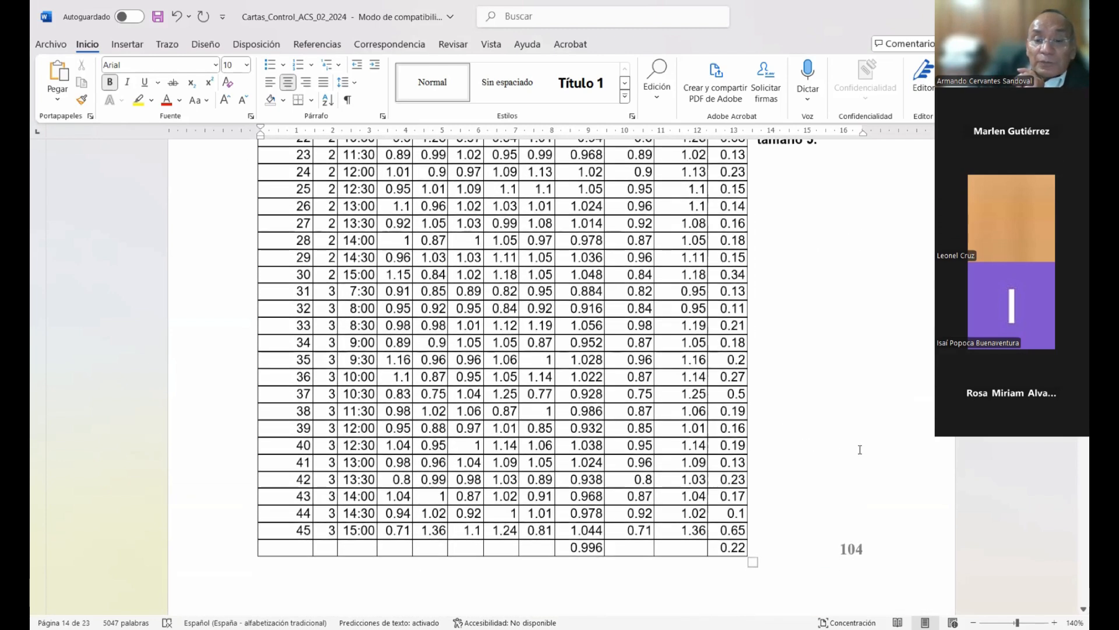
pyautogui.scroll(4, 755, 549)
pyautogui.scroll(-5, 755, 549)
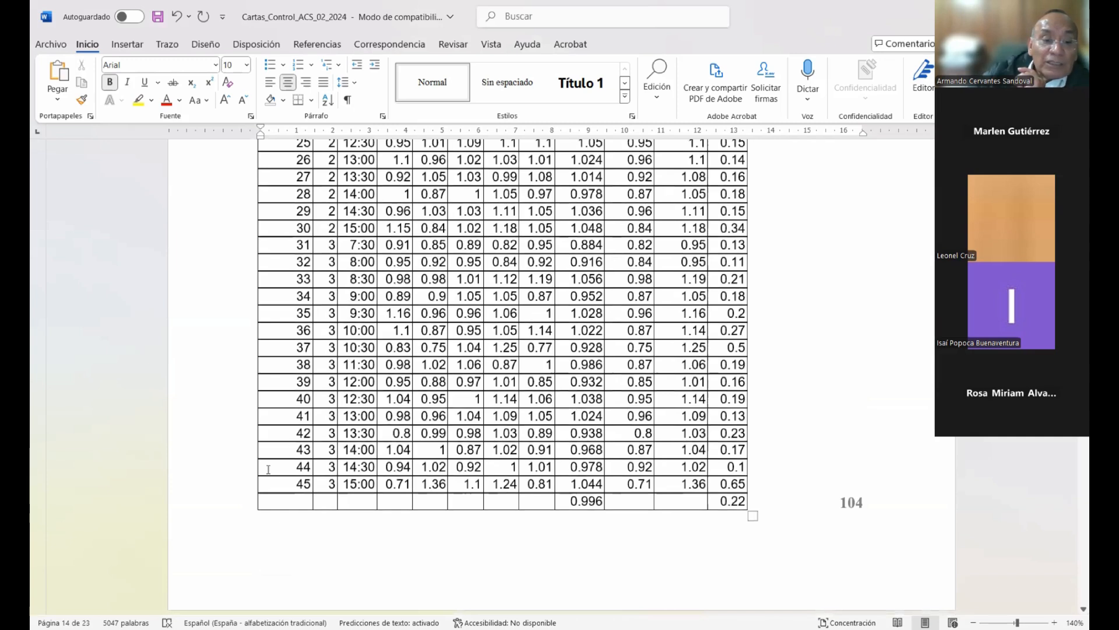
pyautogui.click(248, 506)
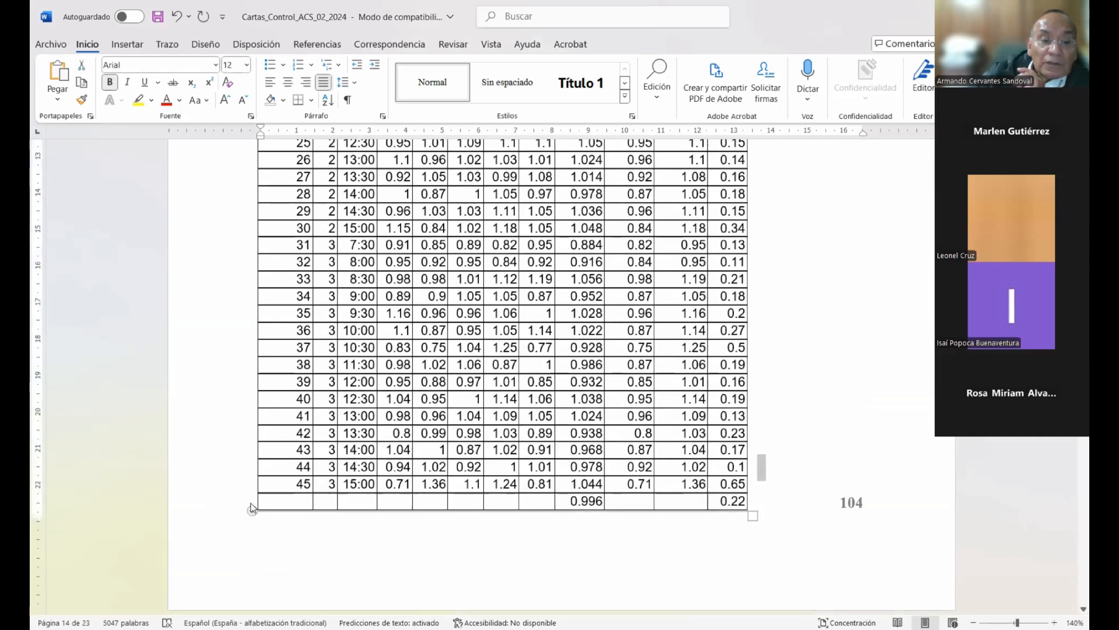
pyautogui.click(252, 507)
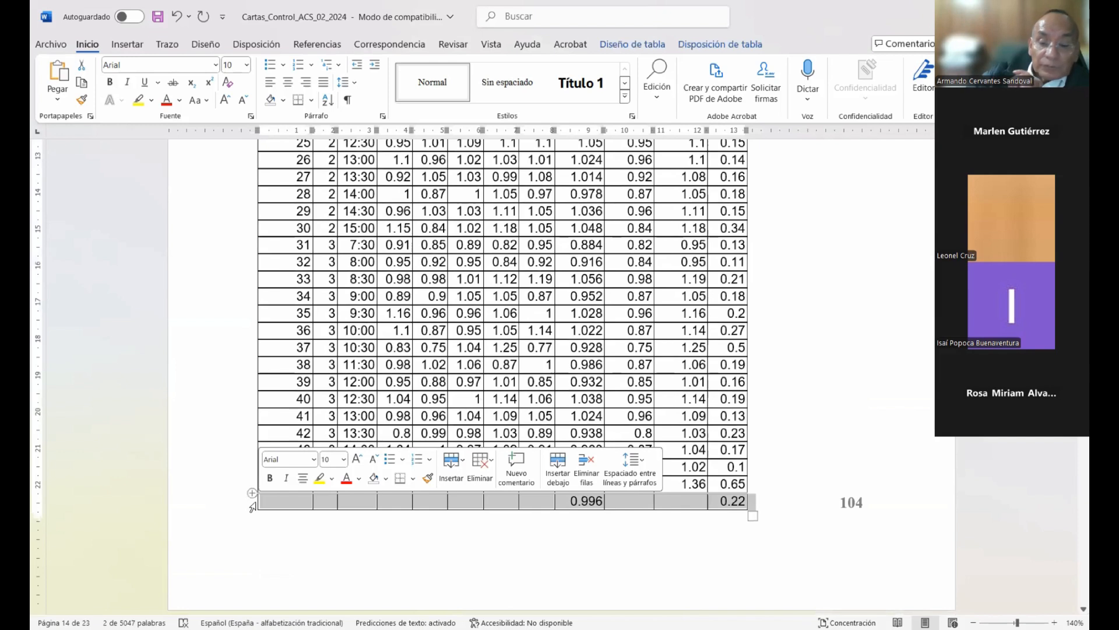
pyautogui.rightClick(295, 505)
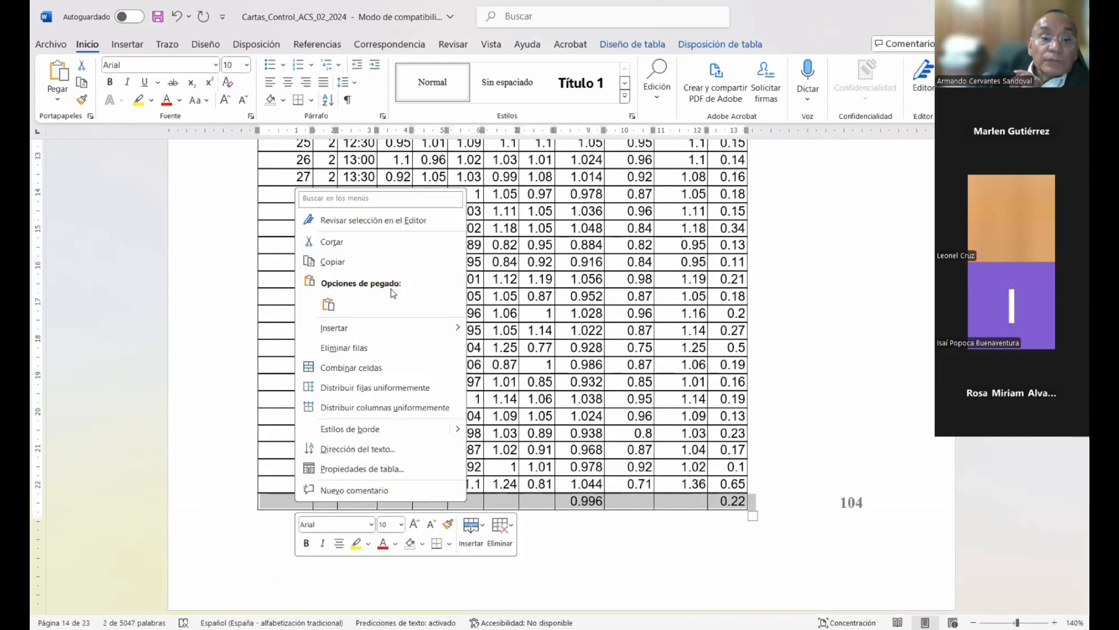
pyautogui.click(361, 347)
# Step: Accept the grammar suggestion adding a comma after "ya que" in the first paragraph of section 8.2.4
pyautogui.scroll(-10, 520, 482)
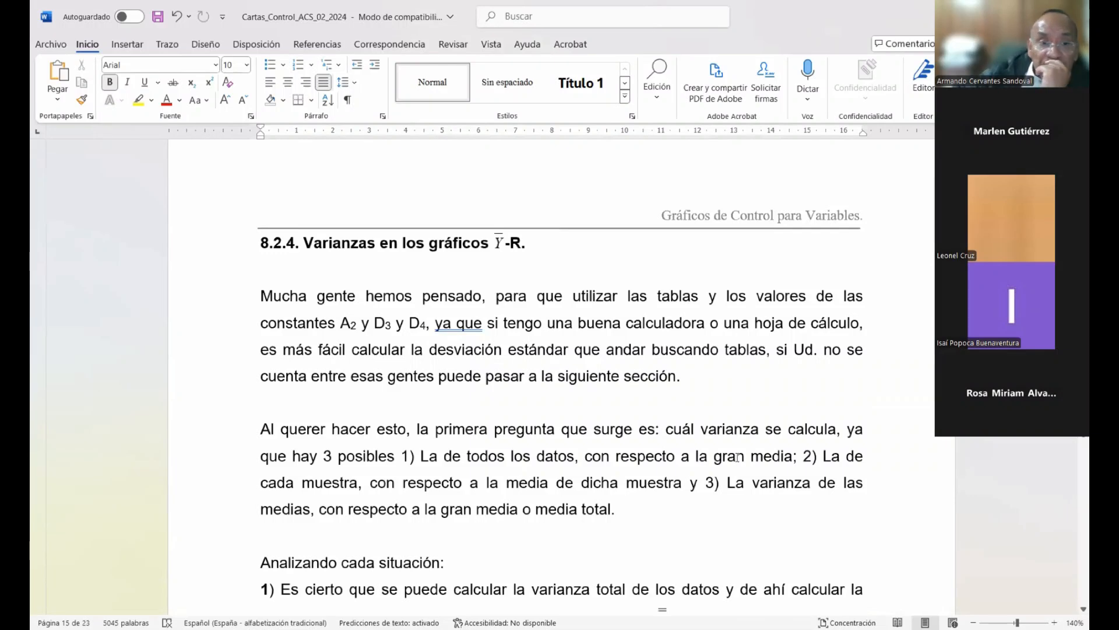
pyautogui.moveTo(435, 323); pyautogui.dragTo(467, 324)
pyautogui.click(467, 324)
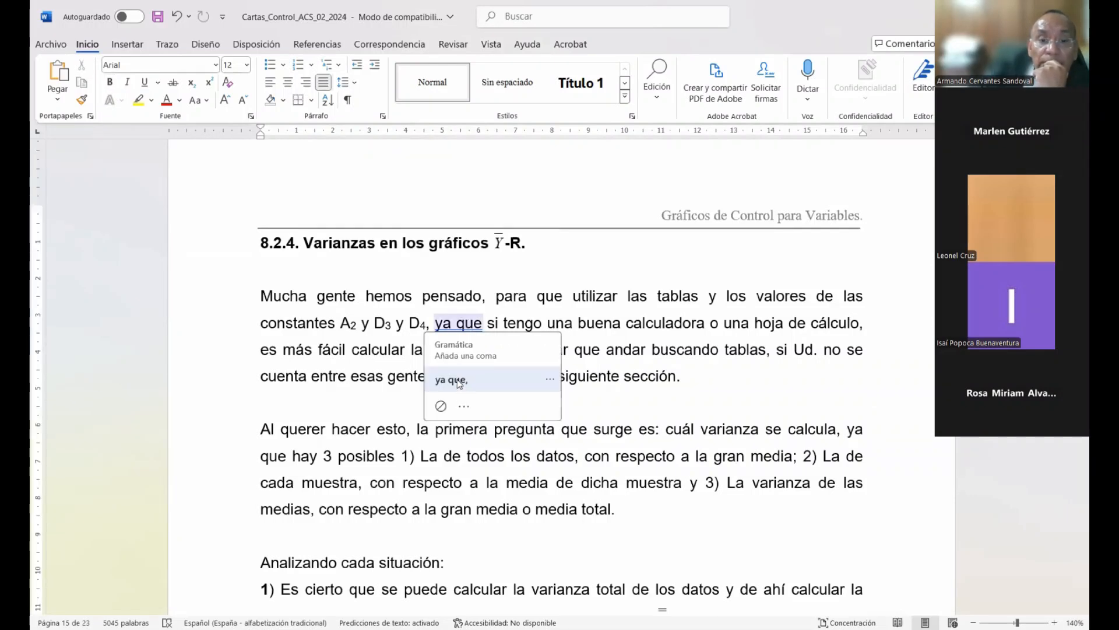
pyautogui.click(458, 380)
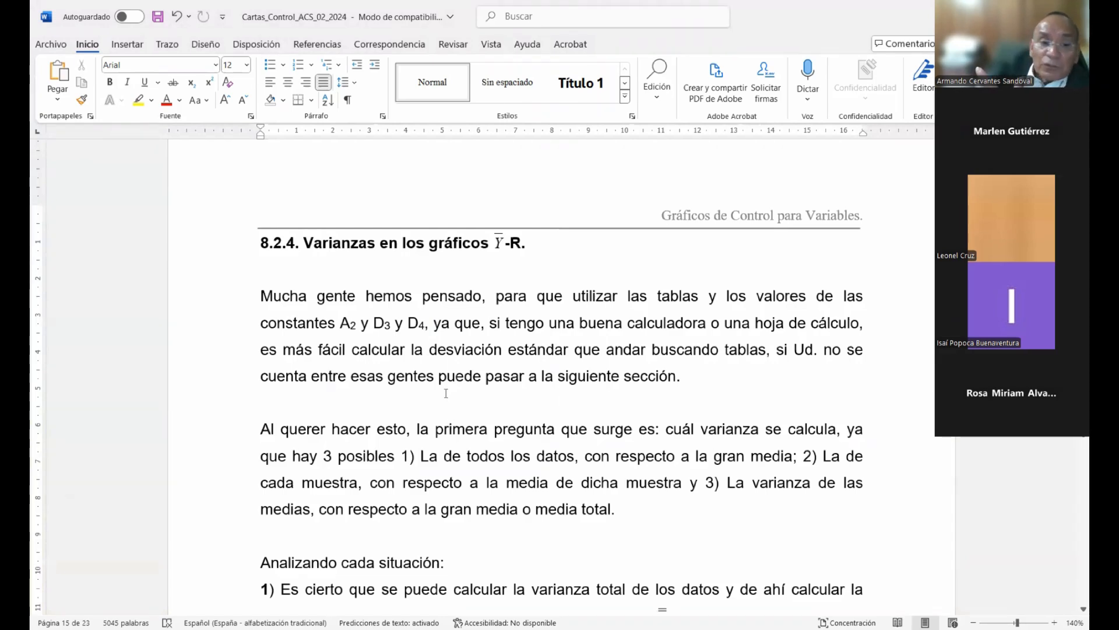
# Step: Accept the grammar suggestion adding a comma after "Eso" in situation 1 under "Analizando cada situación"
pyautogui.scroll(-3, 446, 394)
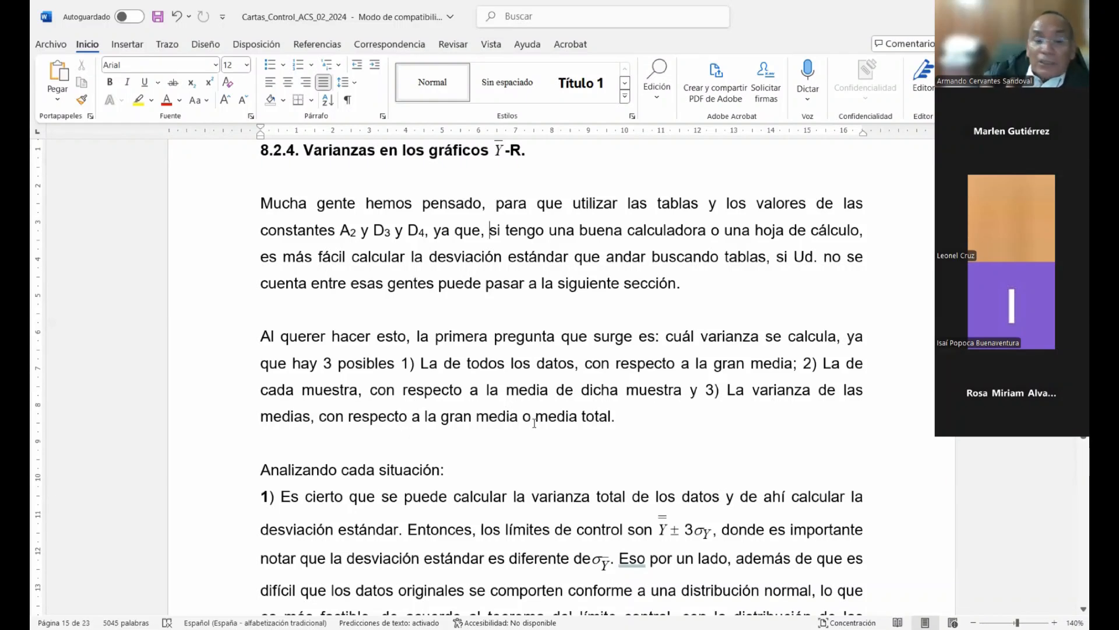
pyautogui.scroll(-2, 534, 424)
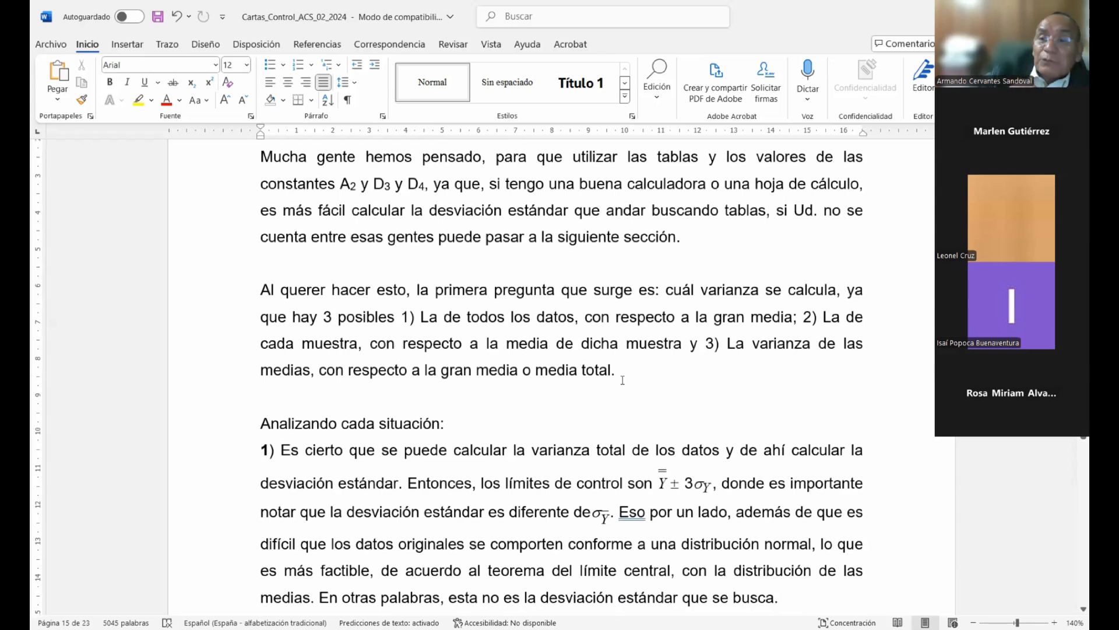
pyautogui.scroll(-6, 622, 381)
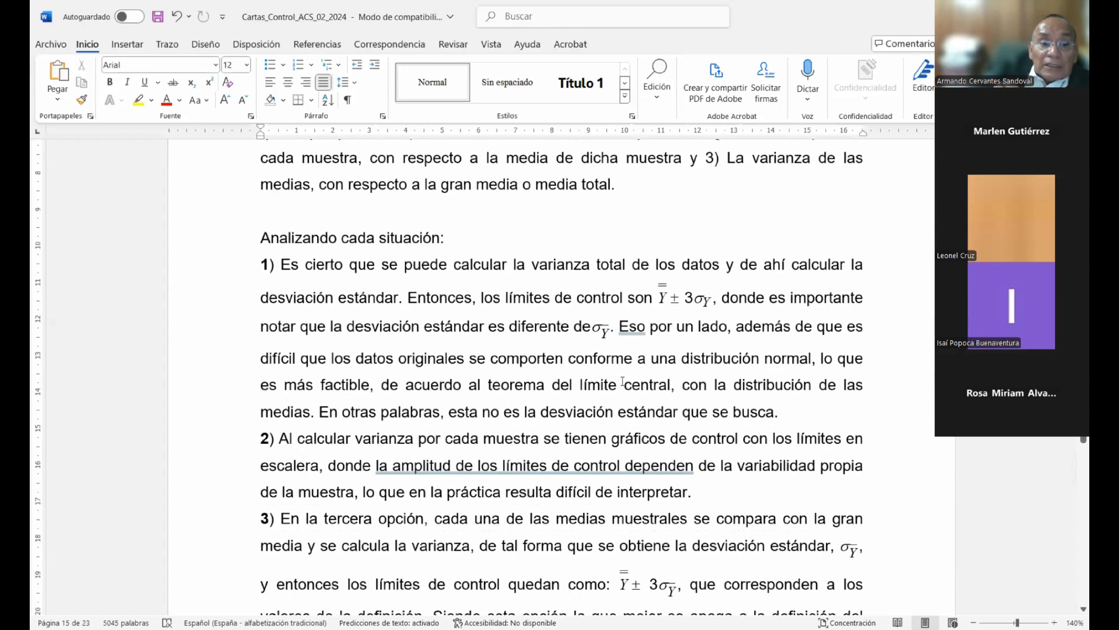
pyautogui.scroll(-1, 623, 382)
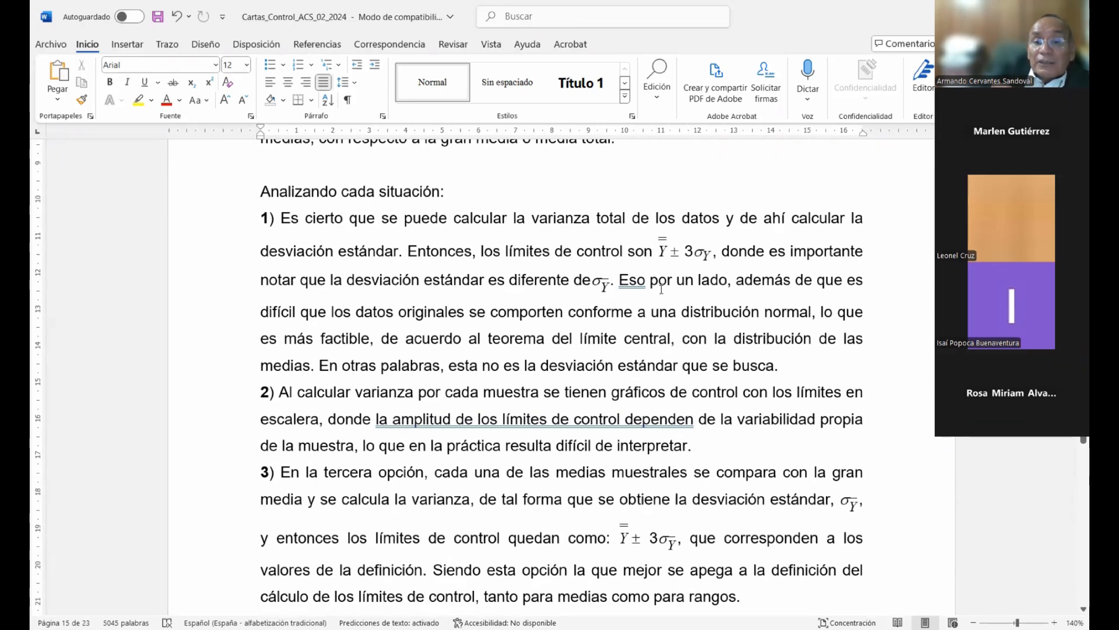
pyautogui.doubleClick(641, 281)
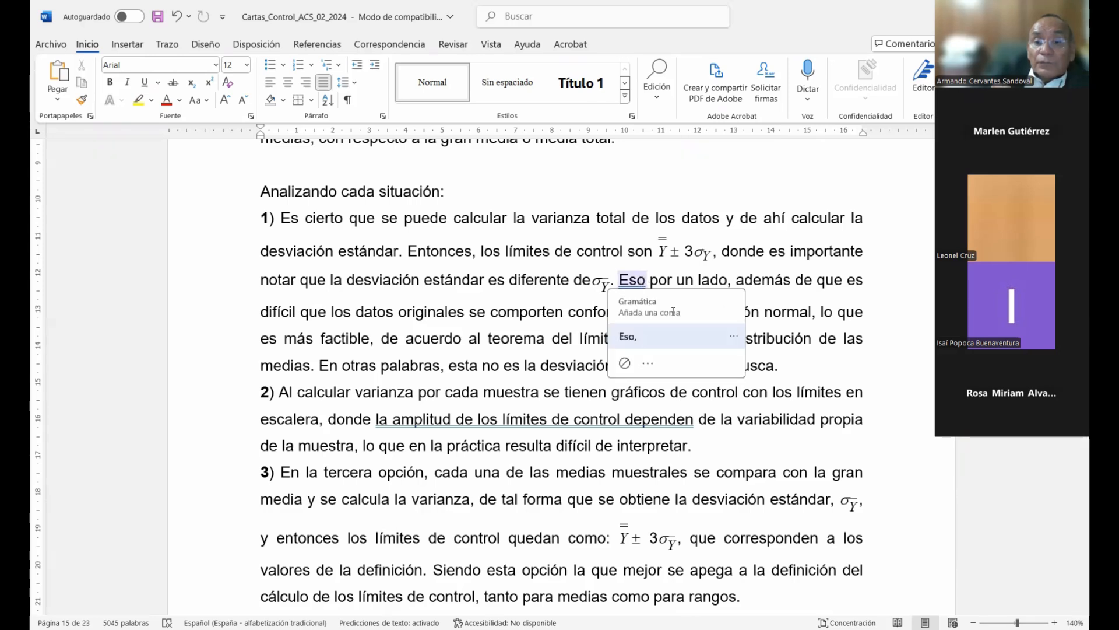
pyautogui.click(664, 336)
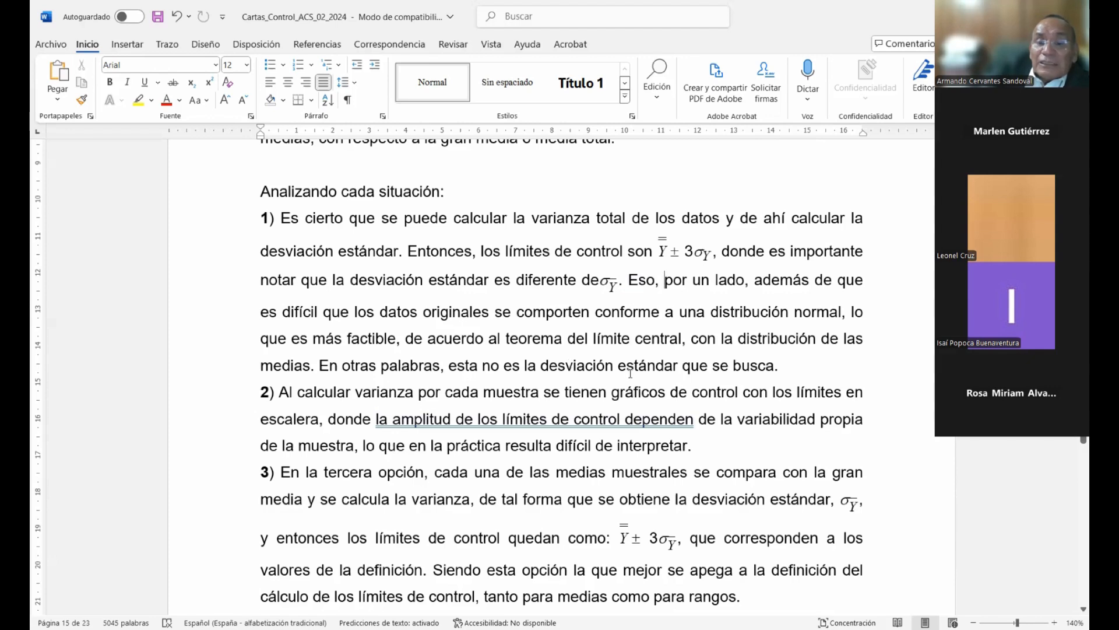
# Step: Correct the subject-verb agreement in situation 2 to "la amplitud de los límites de control depende"
pyautogui.scroll(-1, 631, 371)
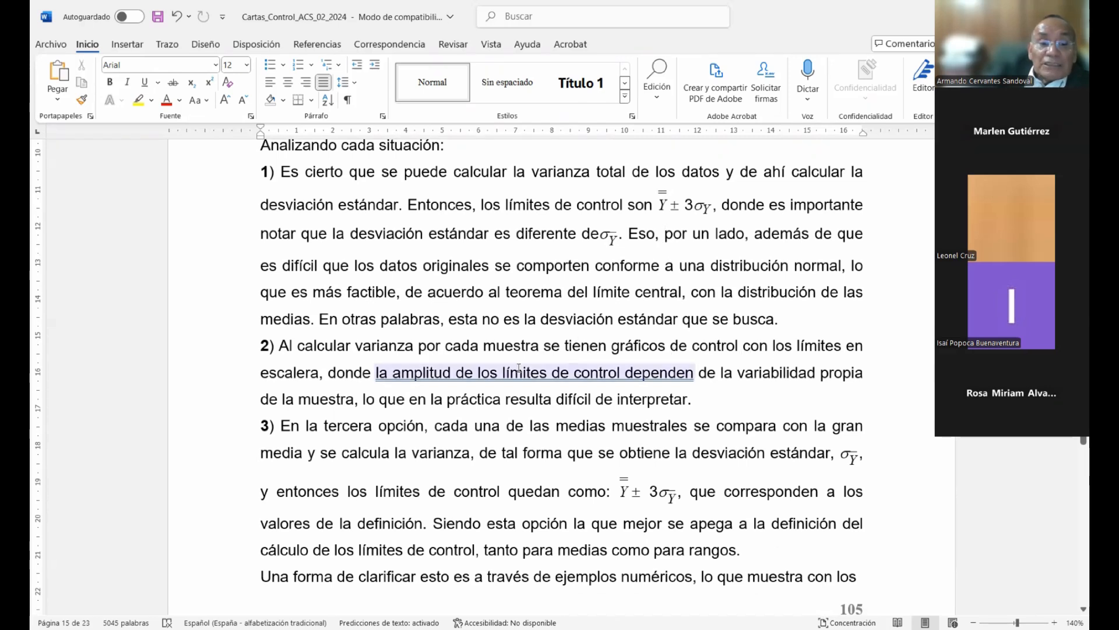
pyautogui.click(497, 373)
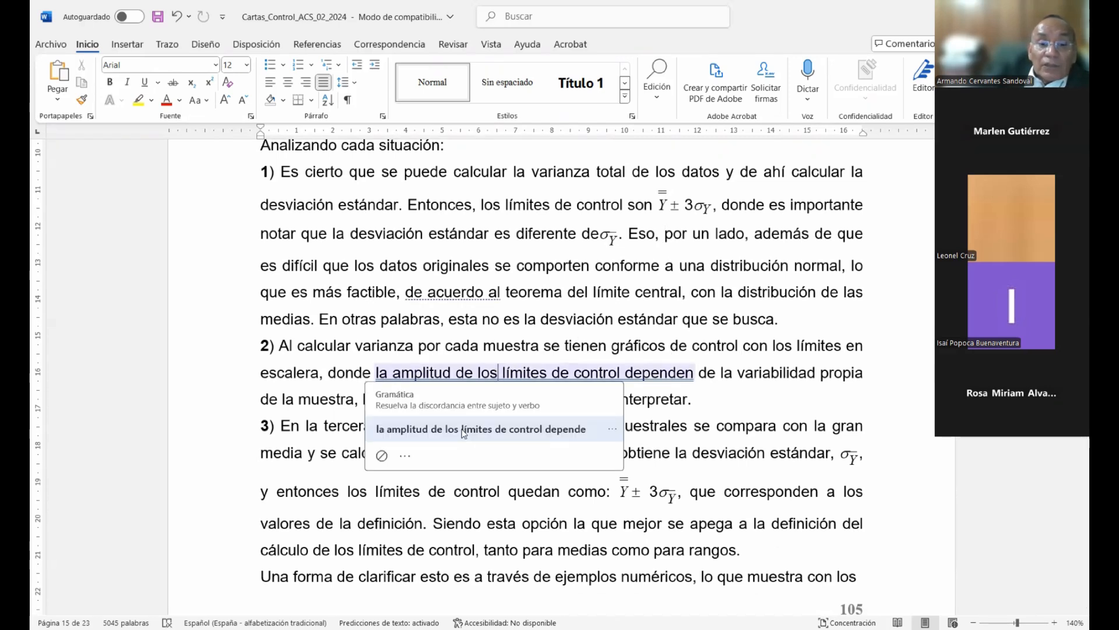
pyautogui.click(465, 431)
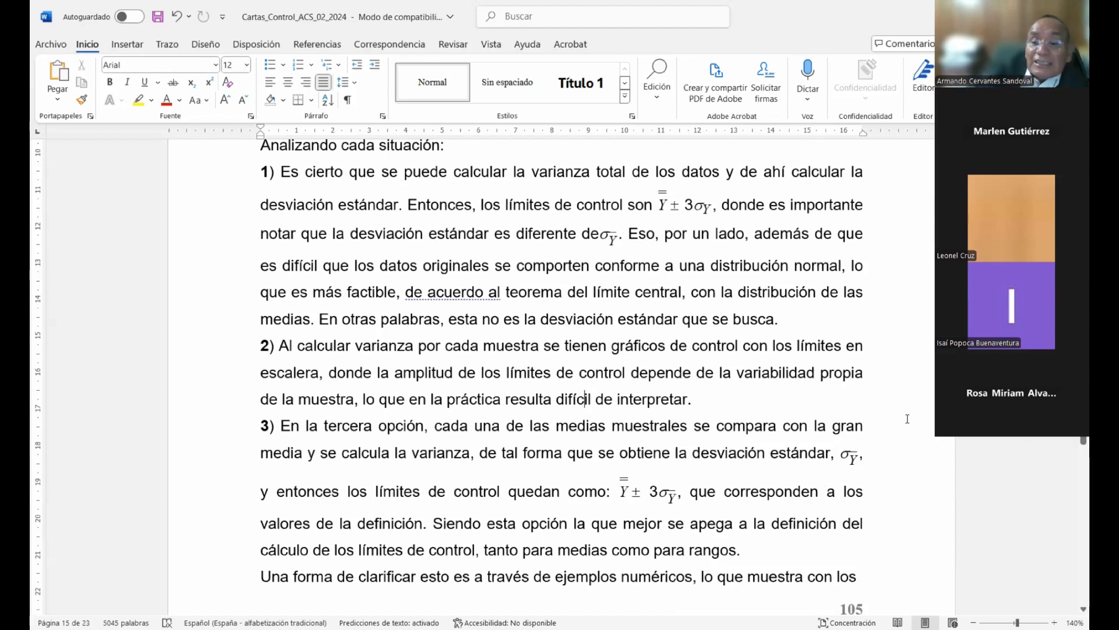
# Step: Insert a paragraph break before "Una forma de clarificar esto" so that the paragraph starts on the following page
pyautogui.scroll(-3, 837, 473)
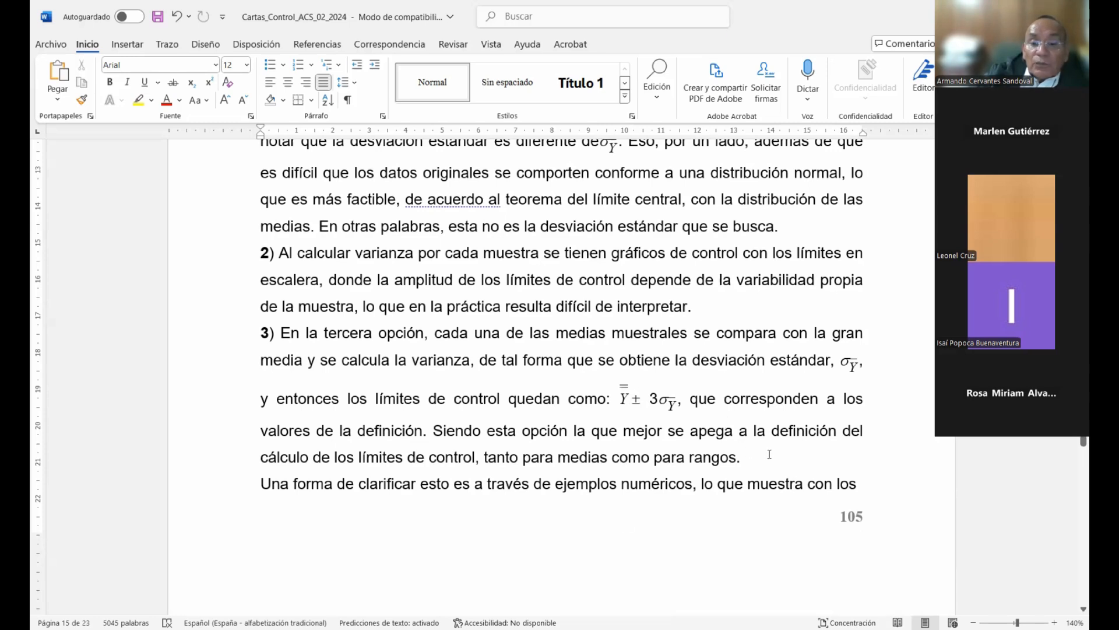
pyautogui.press('Return')
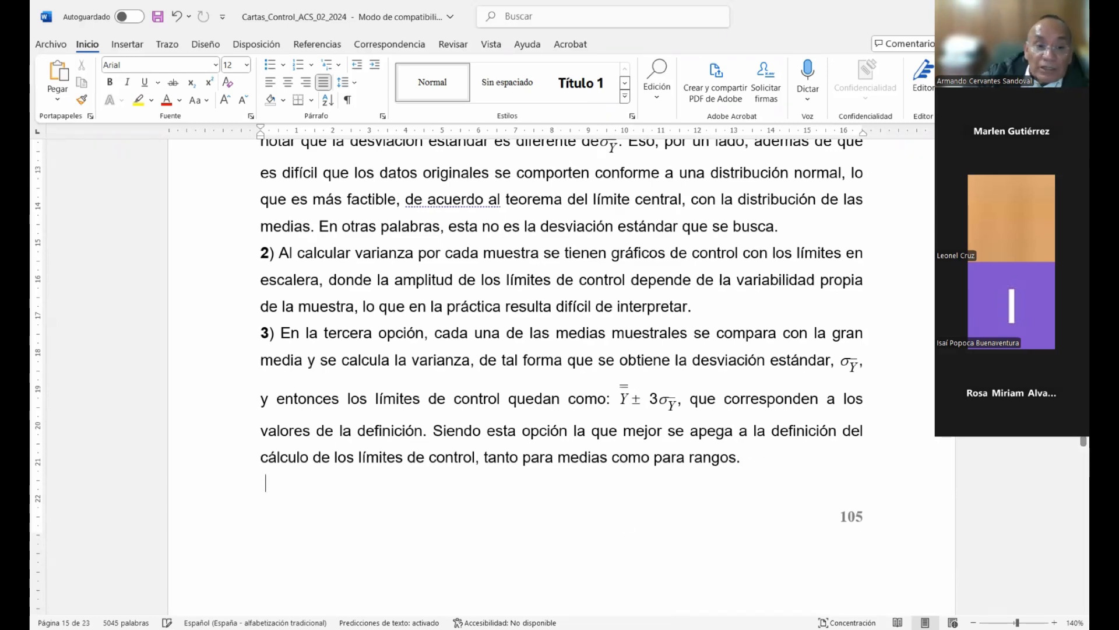
pyautogui.scroll(-6, 752, 454)
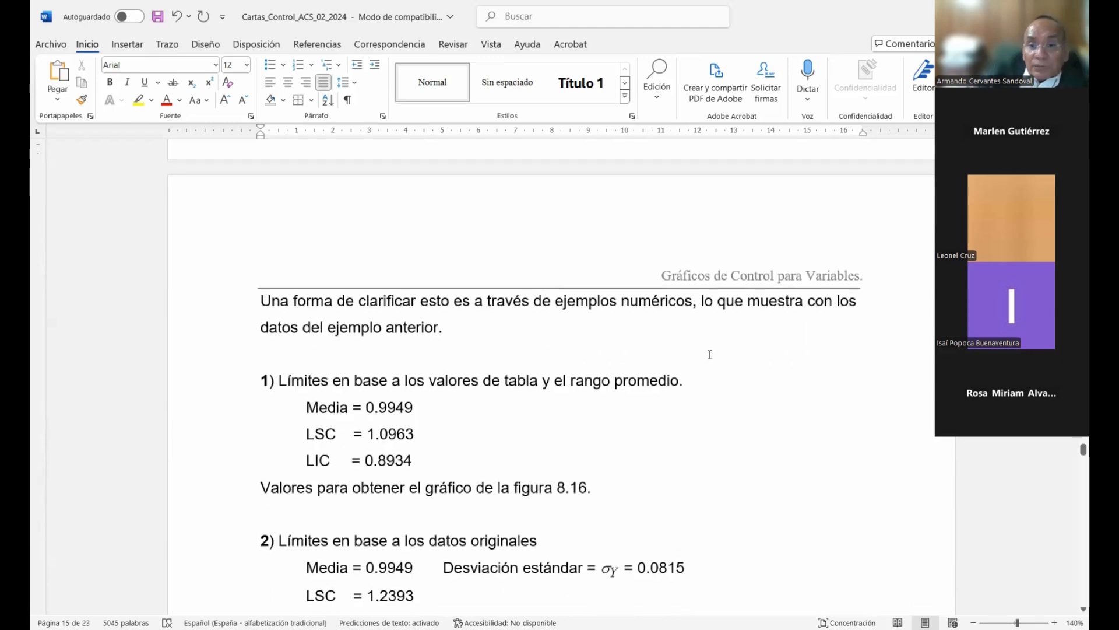
# Step: Examine the numeric control-limit examples based on the table values and on the original data
pyautogui.scroll(-3, 574, 352)
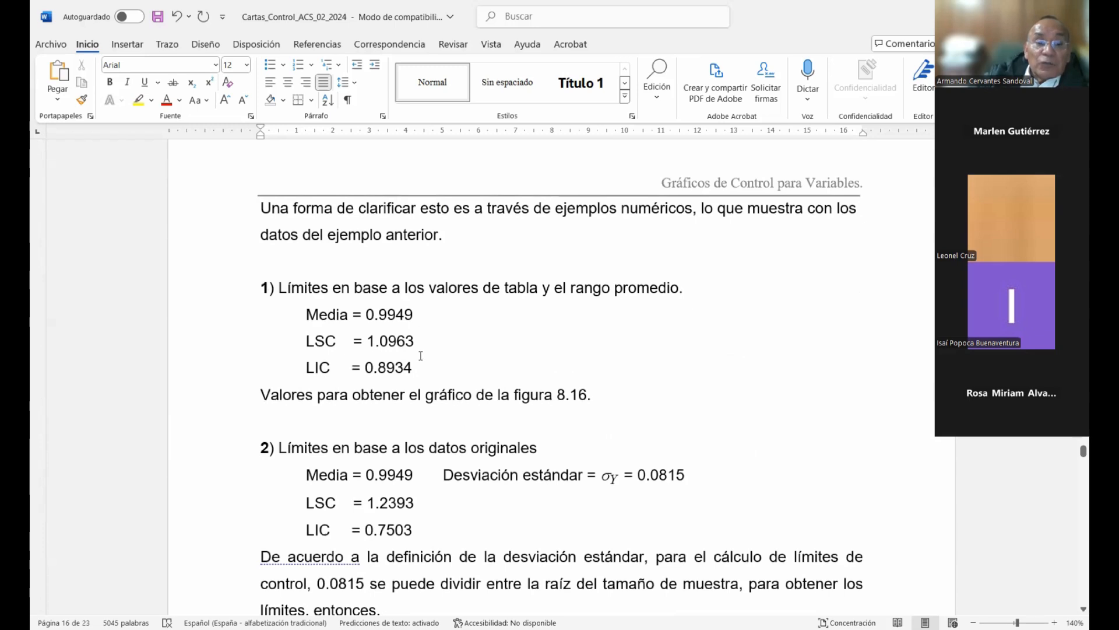
pyautogui.scroll(-3, 507, 400)
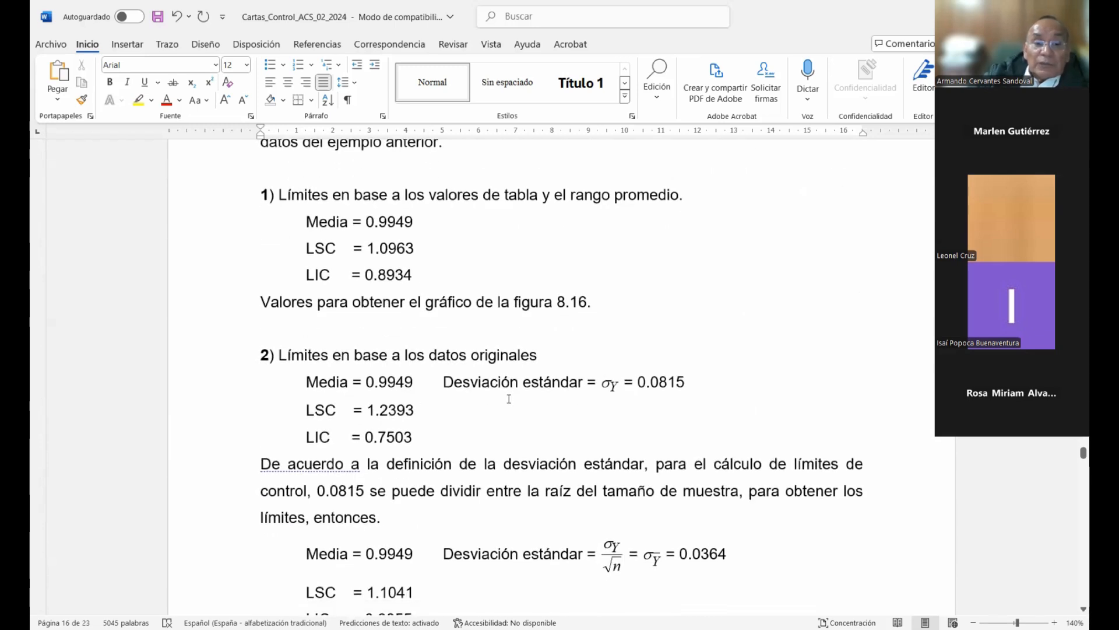
pyautogui.scroll(1, 509, 397)
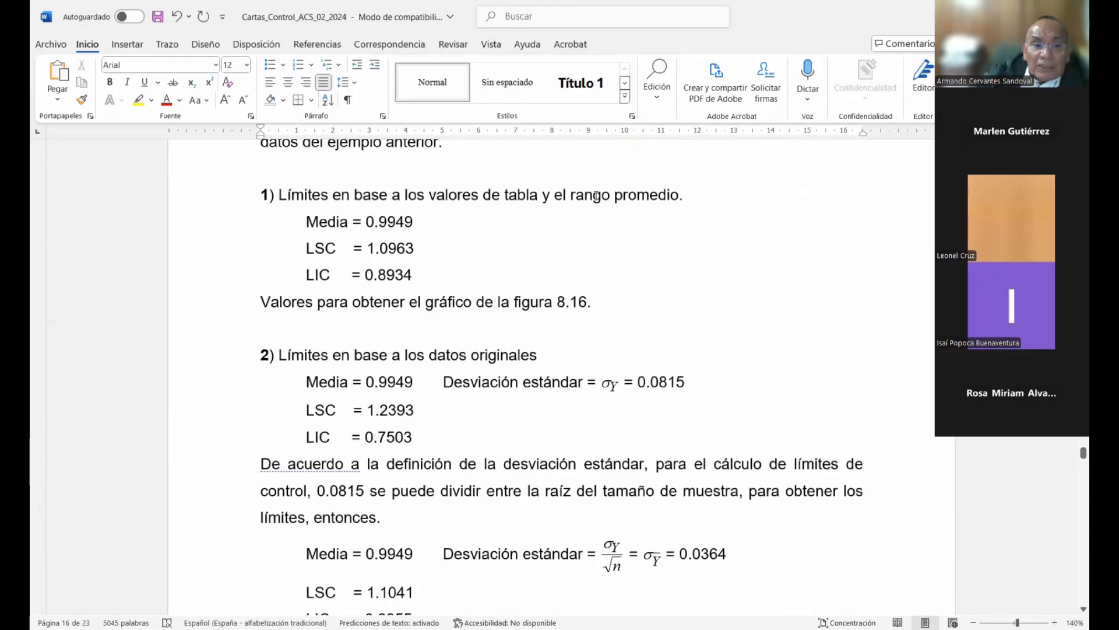
pyautogui.scroll(-3, 457, 368)
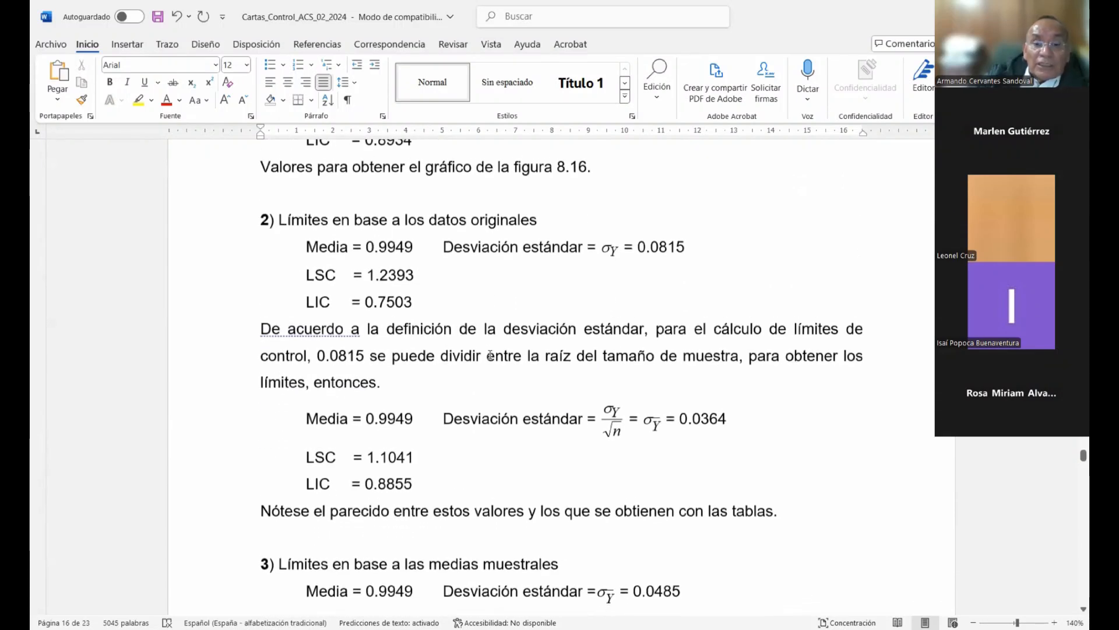
# Step: Compare the control limits of options 1 to 3, based on table values, original data and sample means
pyautogui.scroll(1, 573, 293)
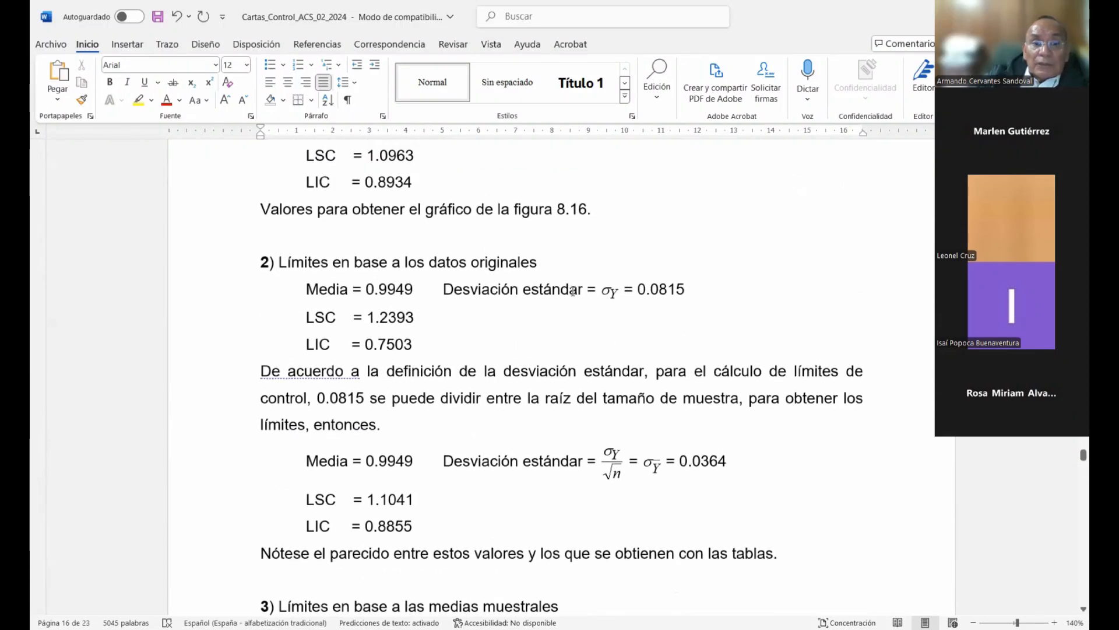
pyautogui.scroll(1, 574, 291)
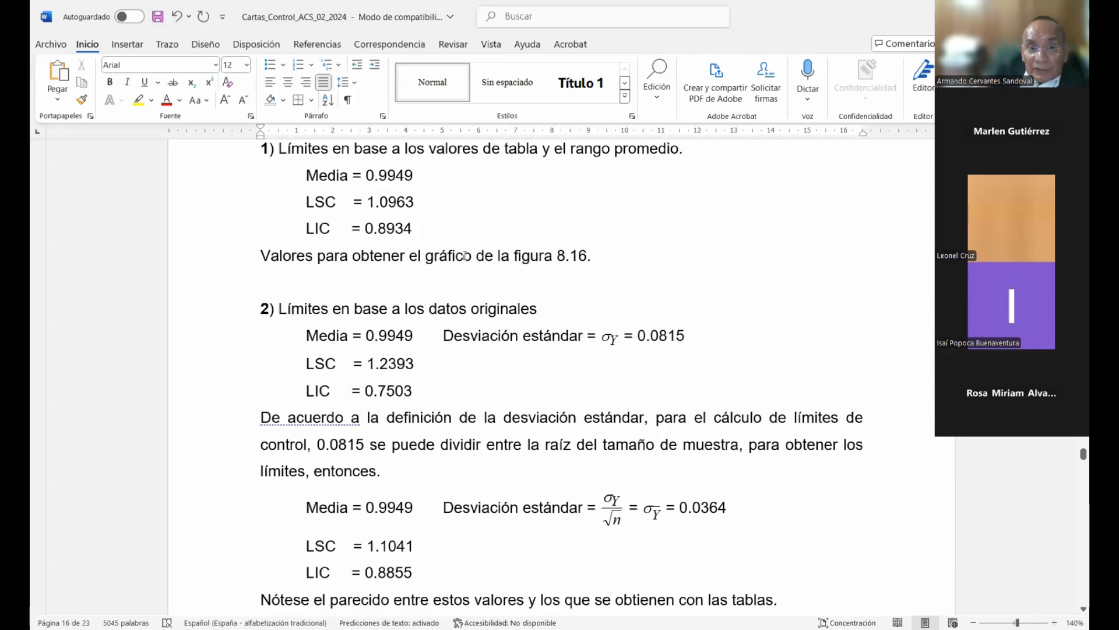
pyautogui.scroll(1, 482, 185)
pyautogui.scroll(-2, 482, 185)
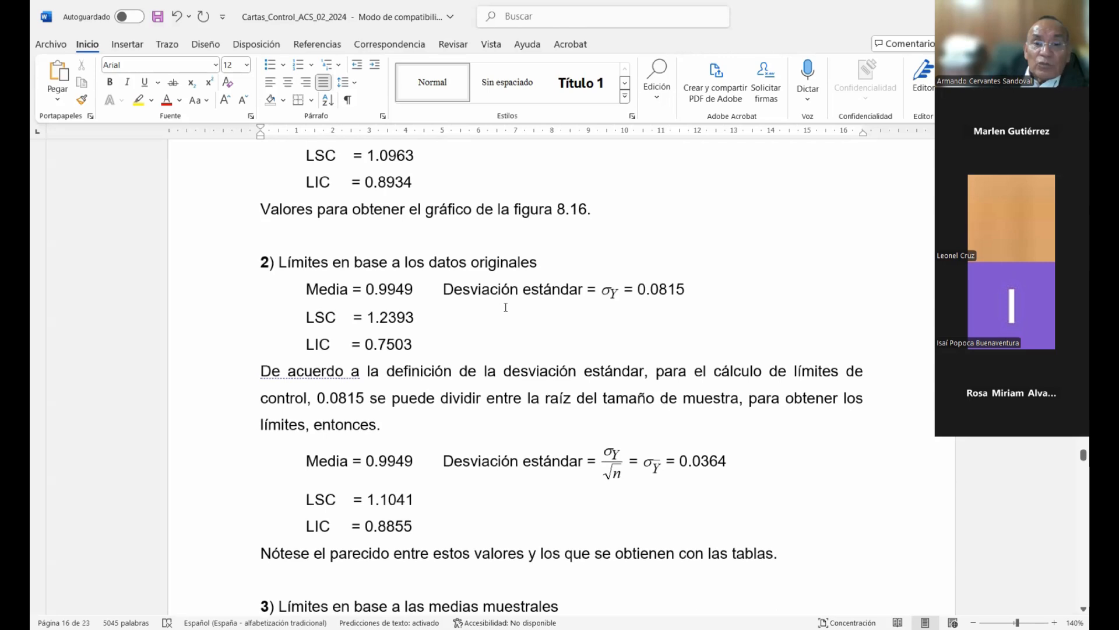
pyautogui.scroll(-1, 506, 307)
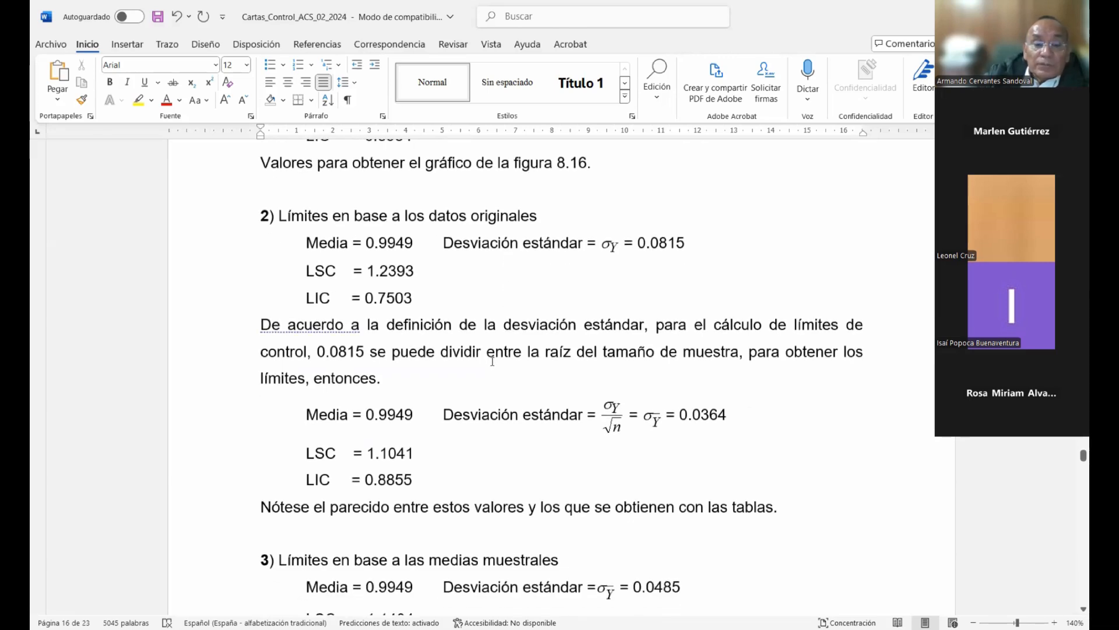
pyautogui.scroll(-2, 492, 361)
pyautogui.scroll(-4, 509, 370)
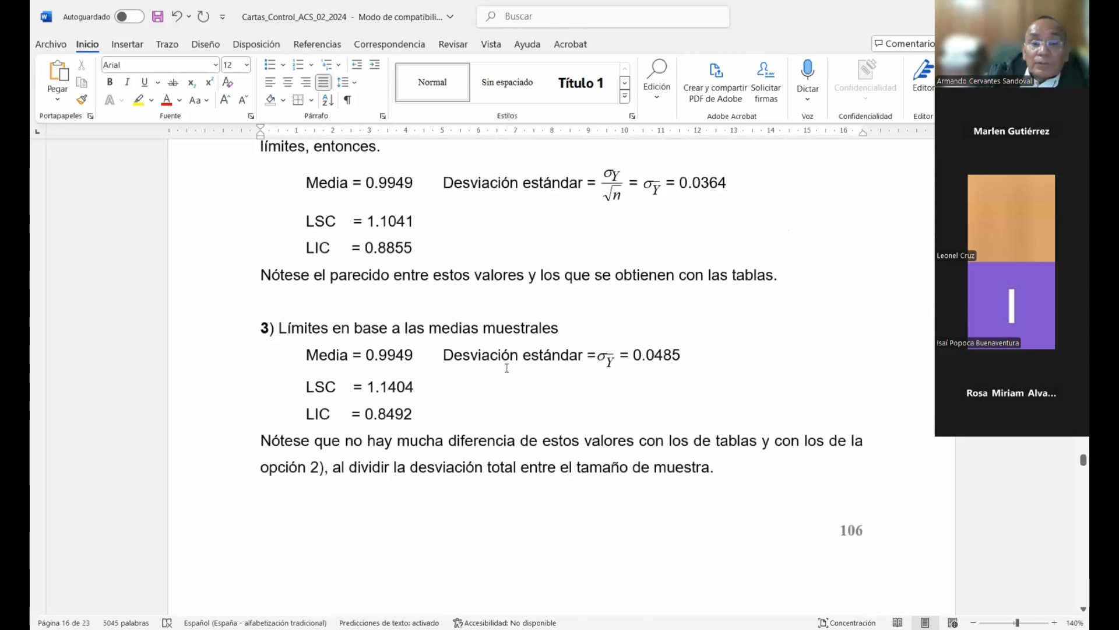
pyautogui.scroll(6, 507, 367)
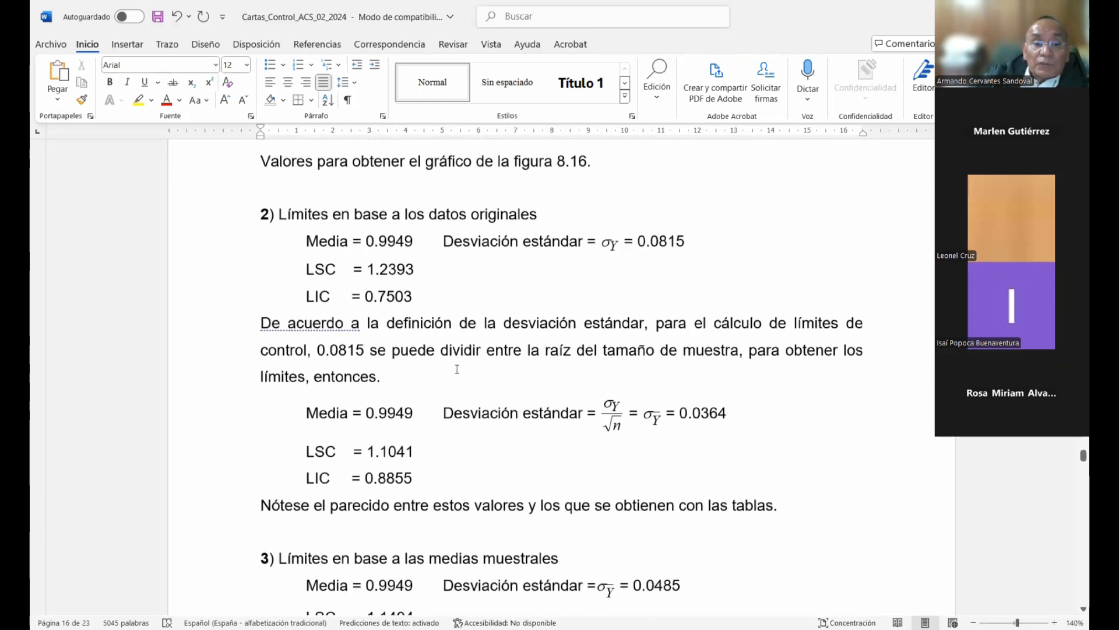
pyautogui.scroll(6, 390, 460)
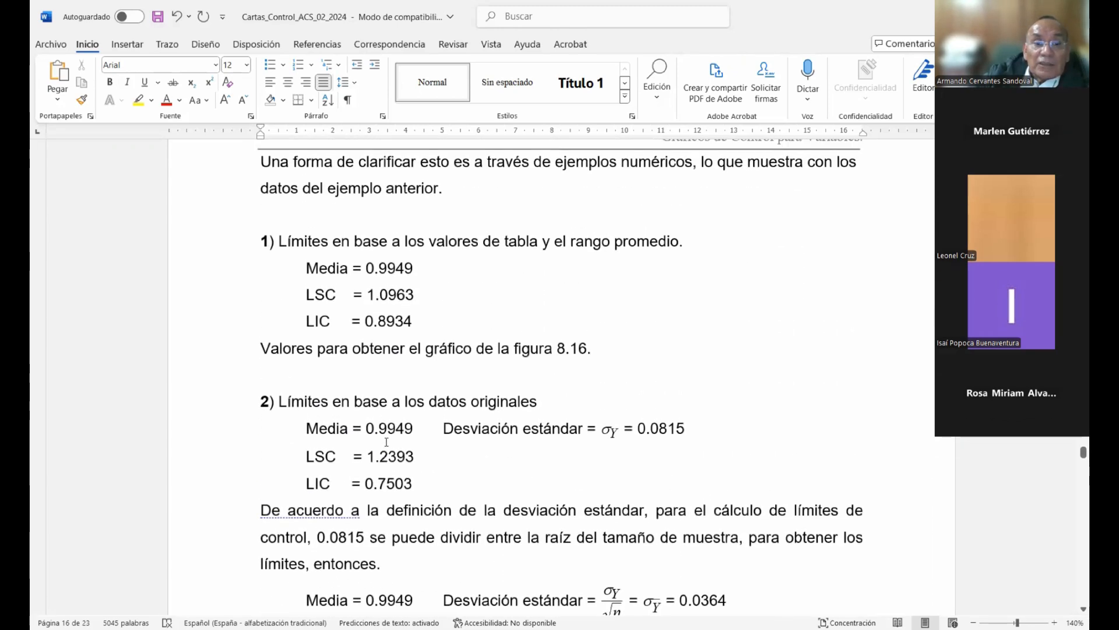
pyautogui.scroll(-5, 392, 345)
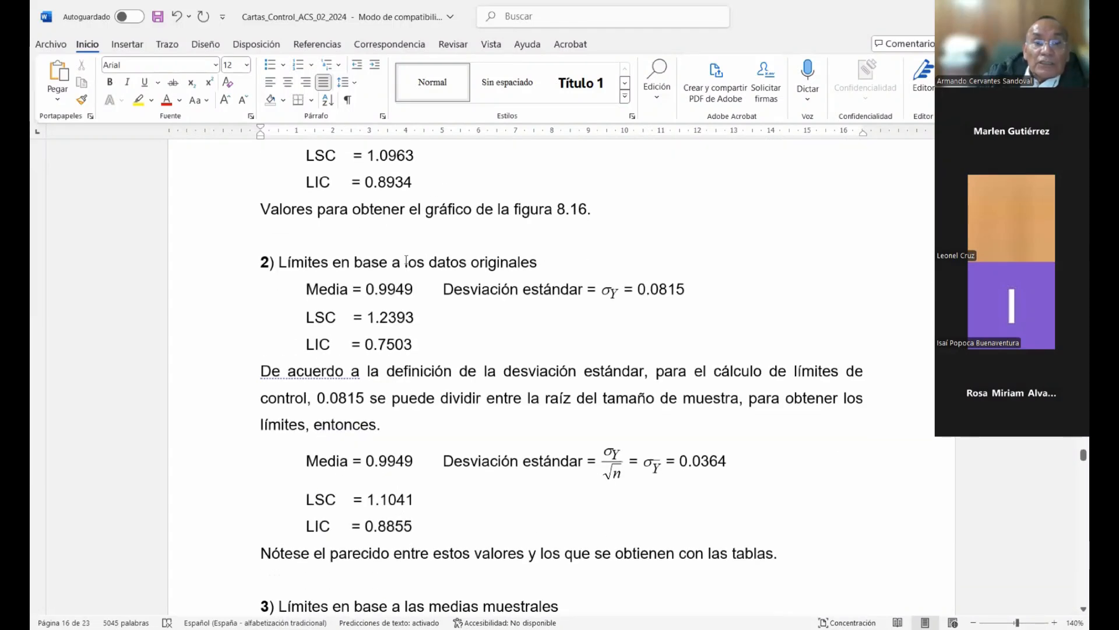
pyautogui.scroll(-5, 509, 461)
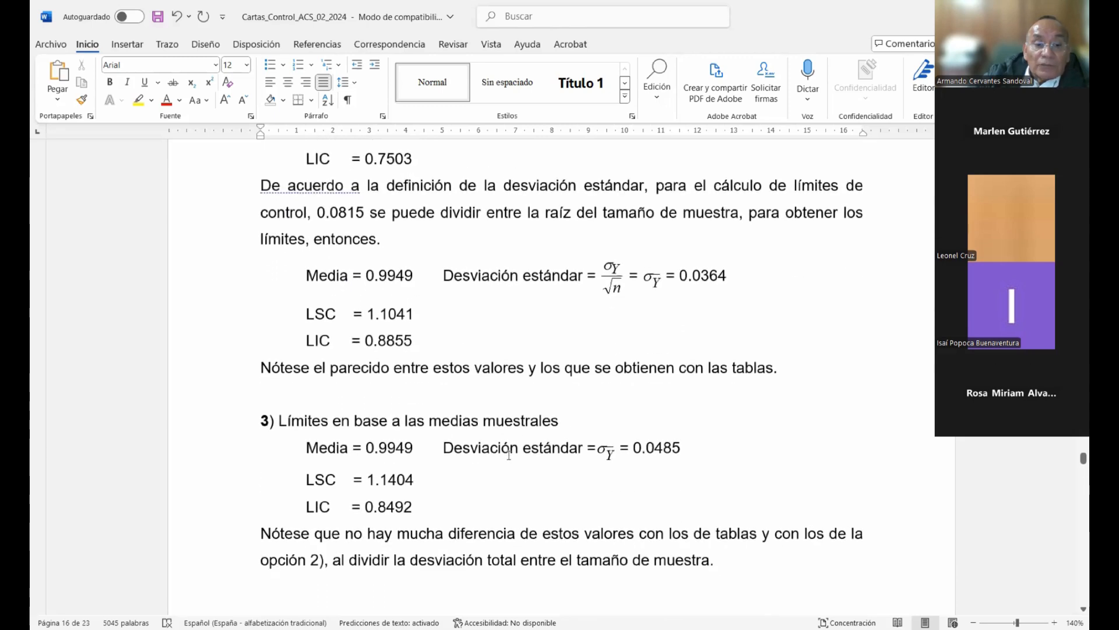
pyautogui.scroll(-1, 508, 455)
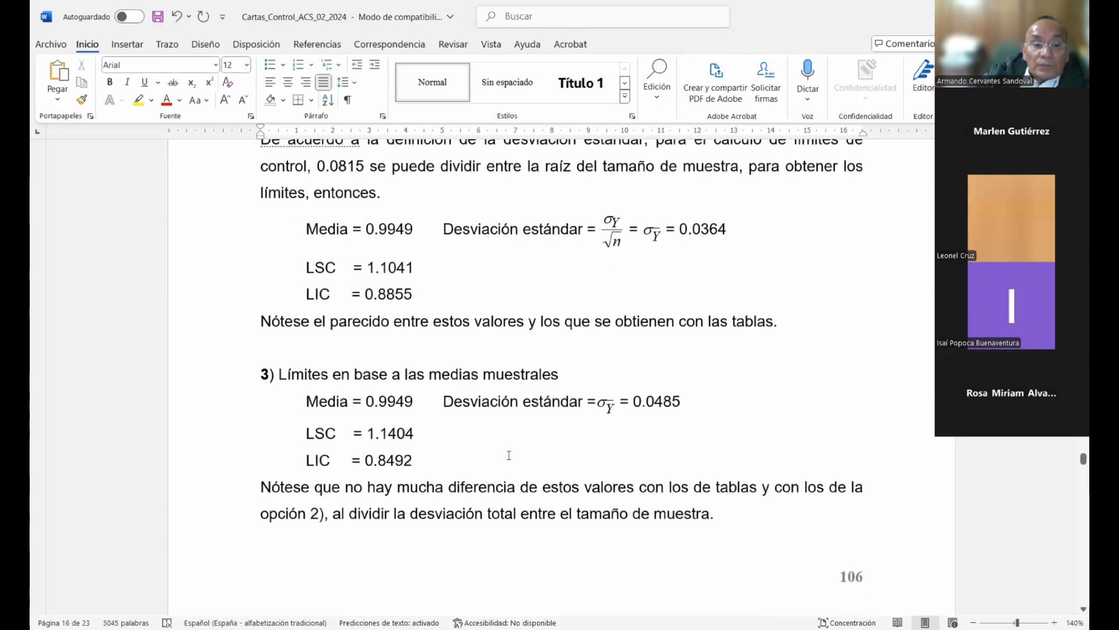
pyautogui.scroll(-3, 509, 455)
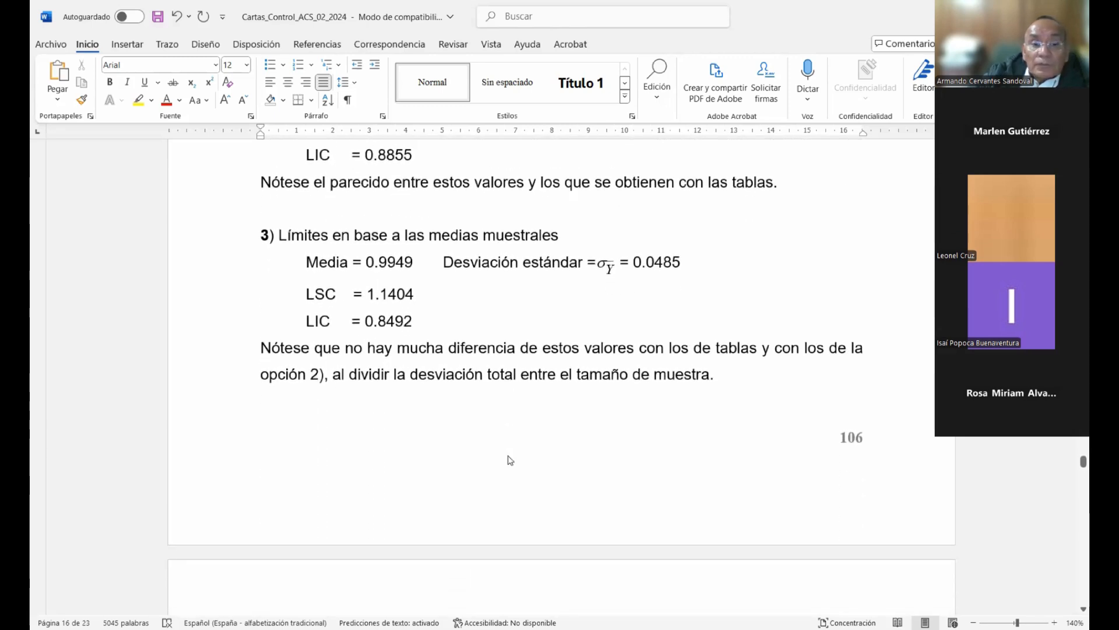
# Step: Read the conclusion about using tables and the Ejemplo 2 bleach net-weight exercise with its data table
pyautogui.scroll(-8, 508, 461)
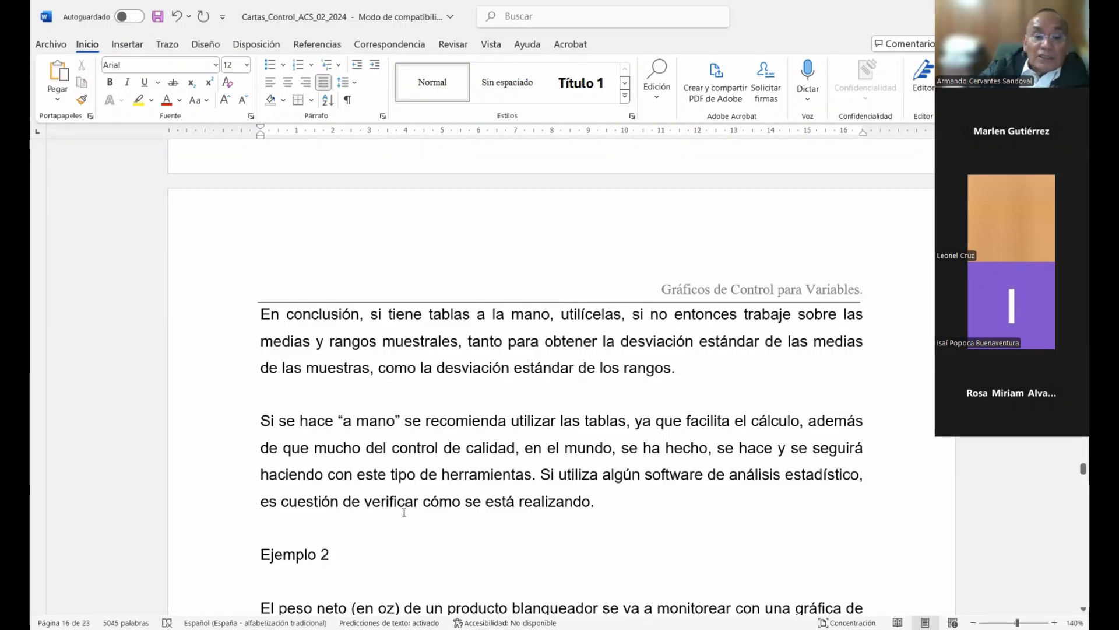
pyautogui.scroll(-2, 465, 482)
pyautogui.scroll(-2, 464, 483)
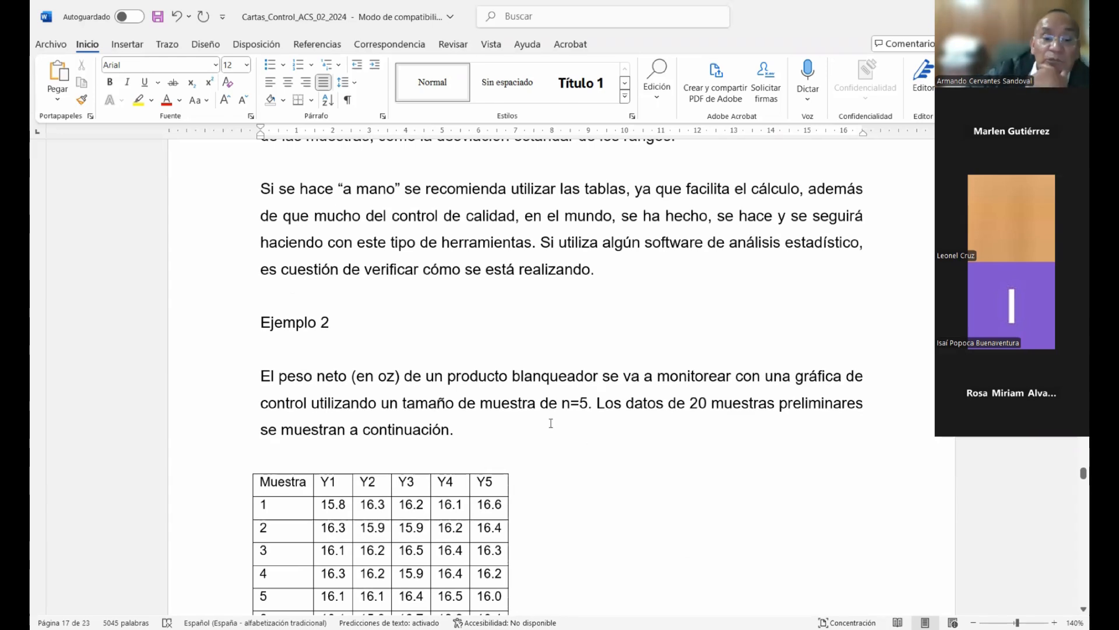
pyautogui.scroll(-5, 551, 423)
pyautogui.scroll(1, 550, 423)
pyautogui.scroll(-6, 549, 423)
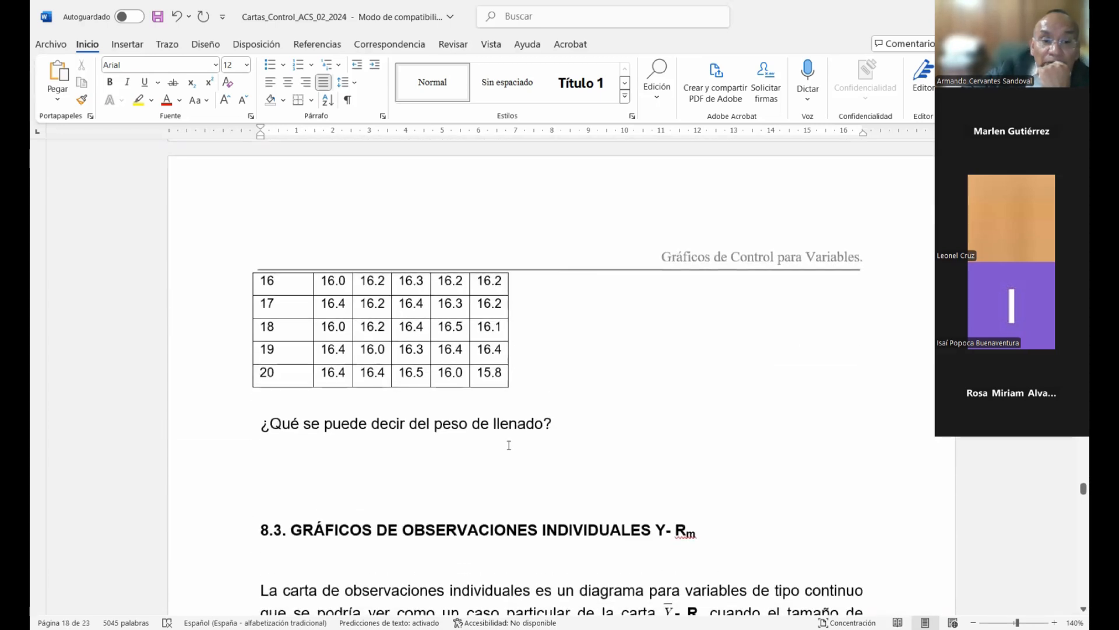
pyautogui.scroll(1, 509, 445)
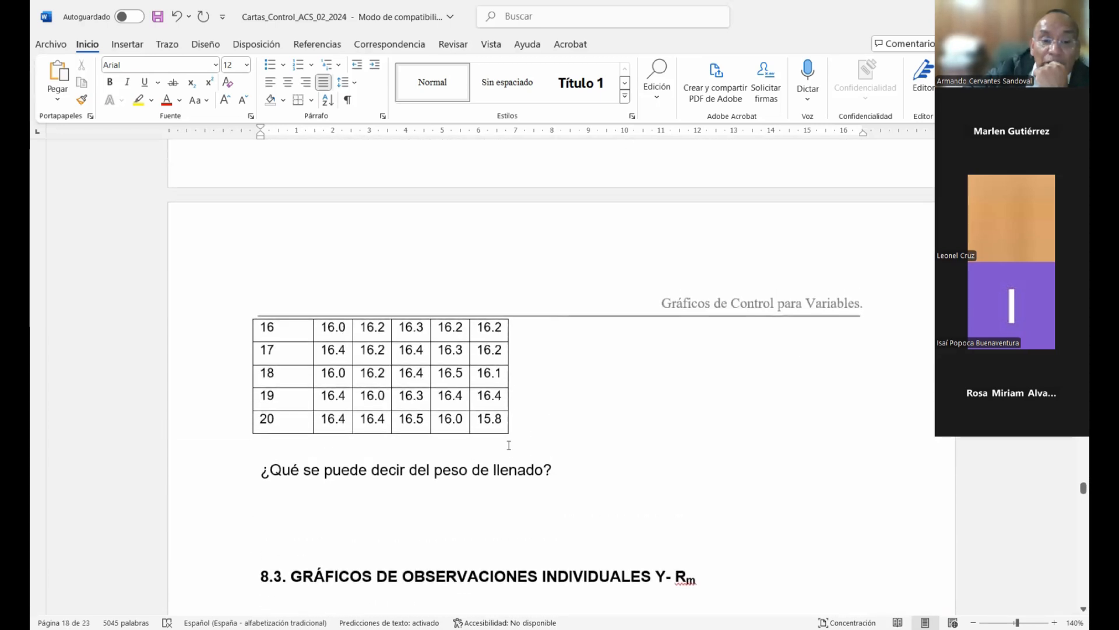
# Step: Go back to the Cuadro 8.2 data table, select it whole and look through its sample rows
pyautogui.scroll(15, 509, 445)
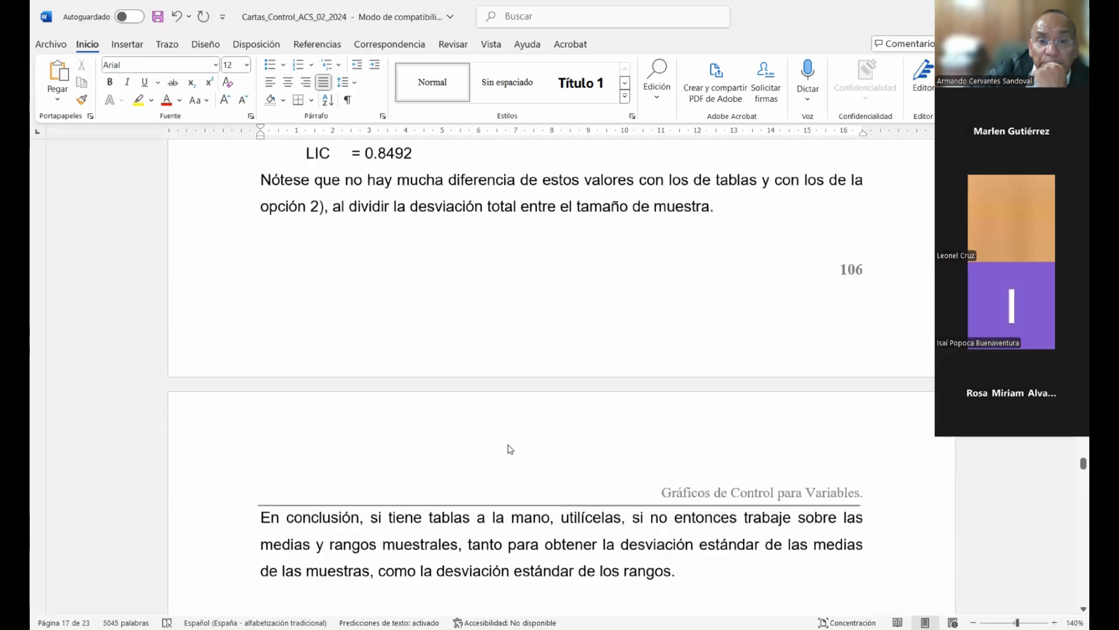
pyautogui.scroll(15, 509, 445)
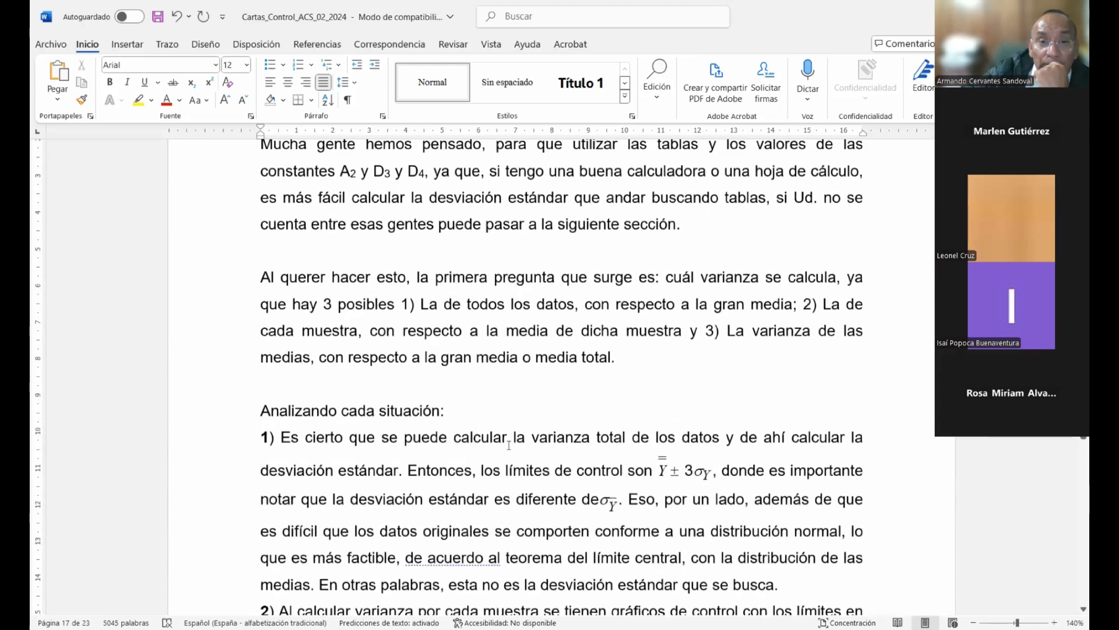
pyautogui.scroll(8, 509, 449)
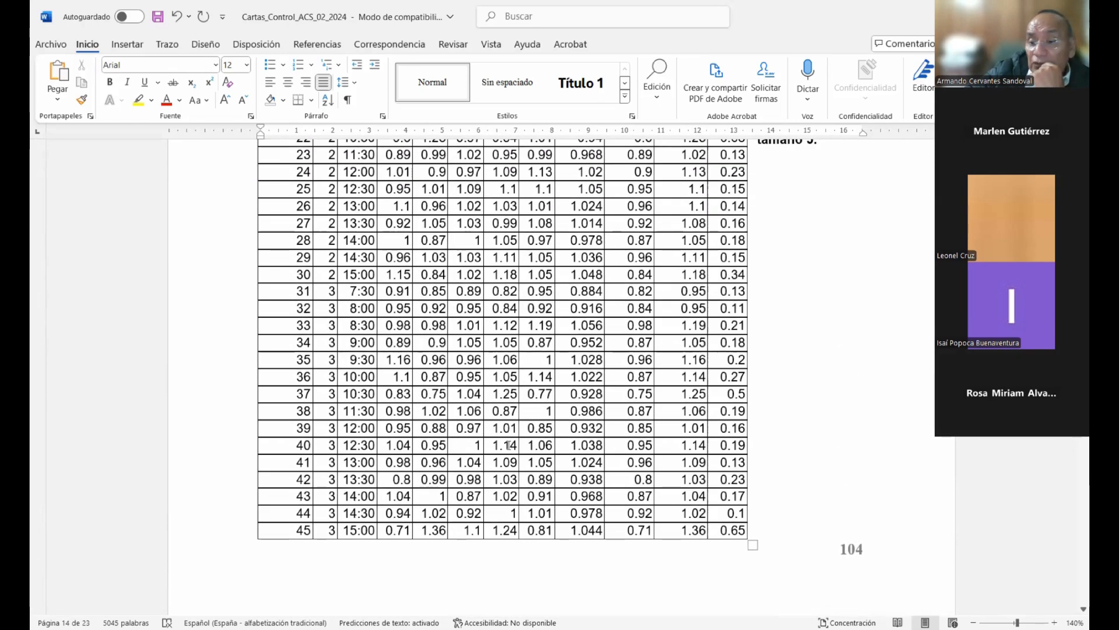
pyautogui.scroll(6, 509, 445)
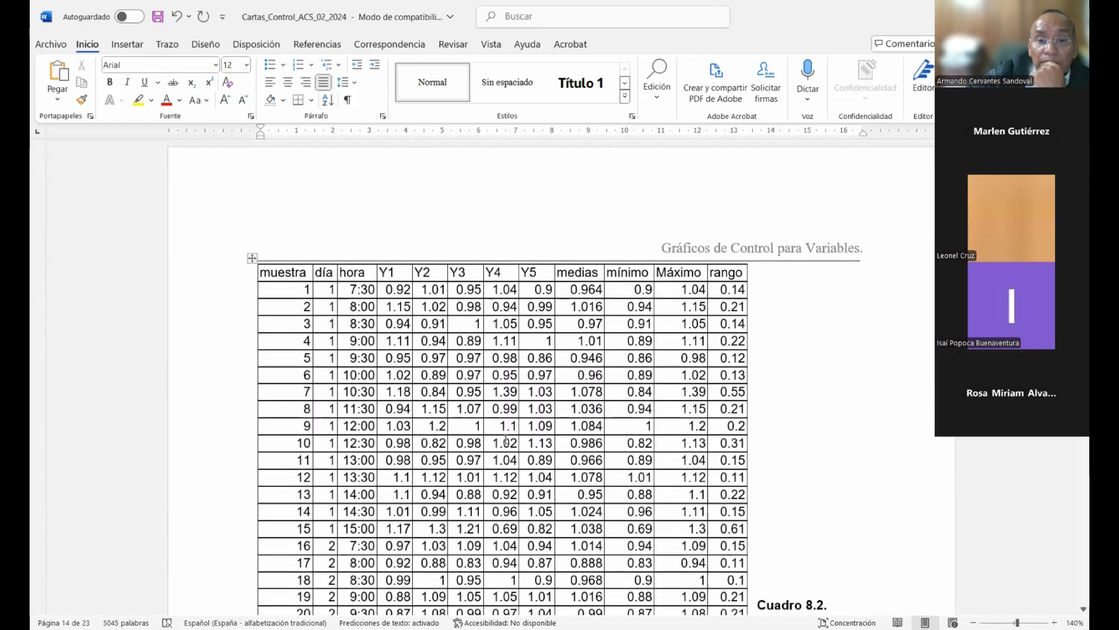
pyautogui.click(253, 258)
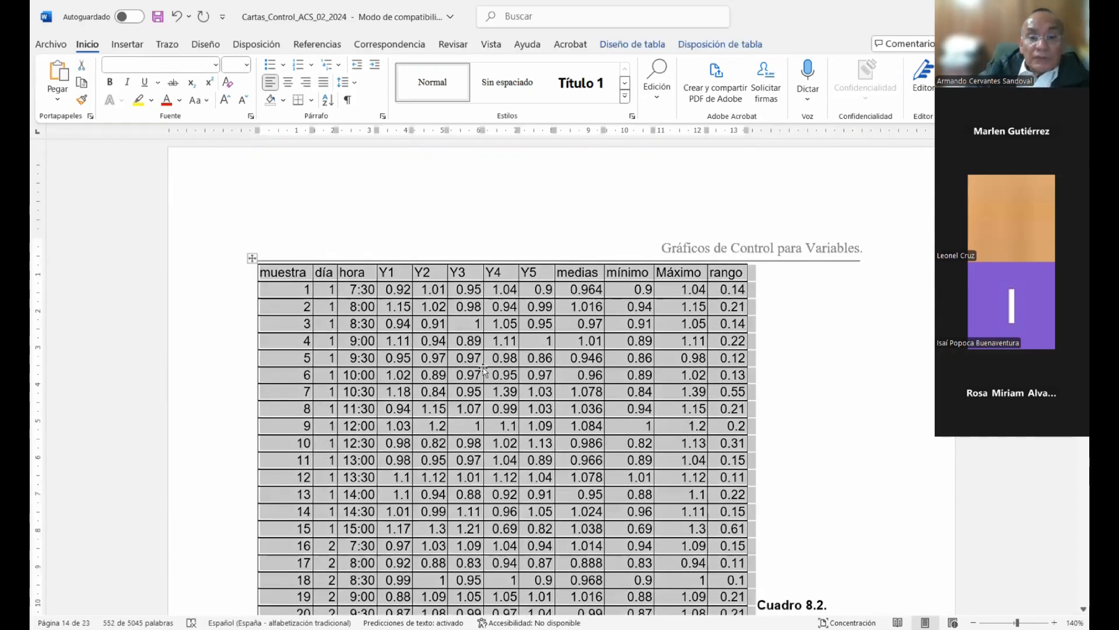
pyautogui.scroll(-7, 483, 370)
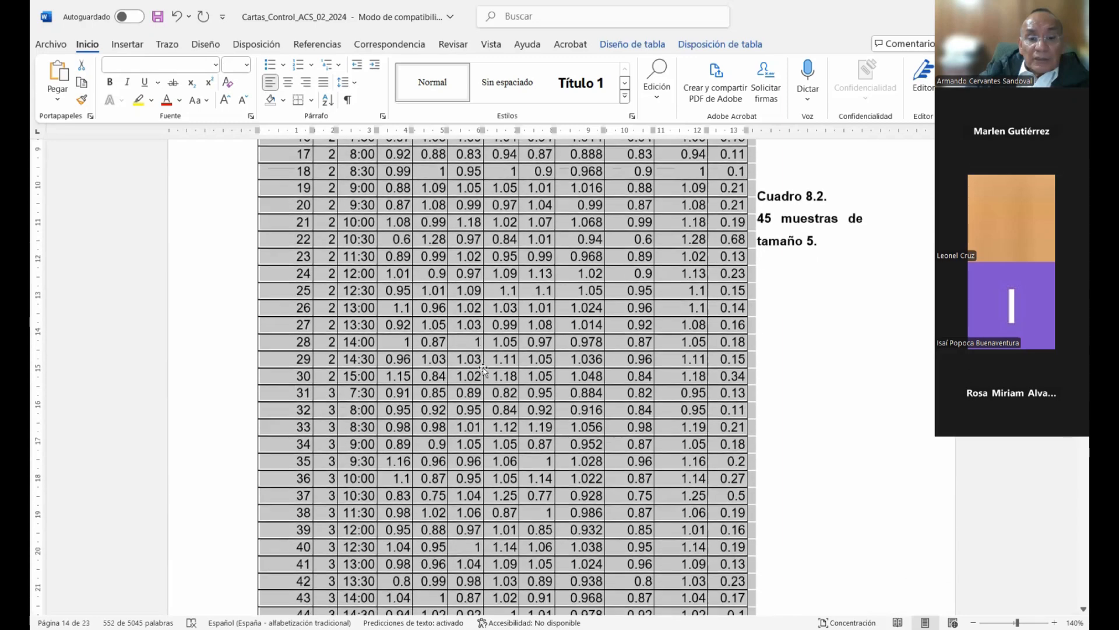
pyautogui.scroll(-3, 483, 370)
pyautogui.scroll(-10, 466, 390)
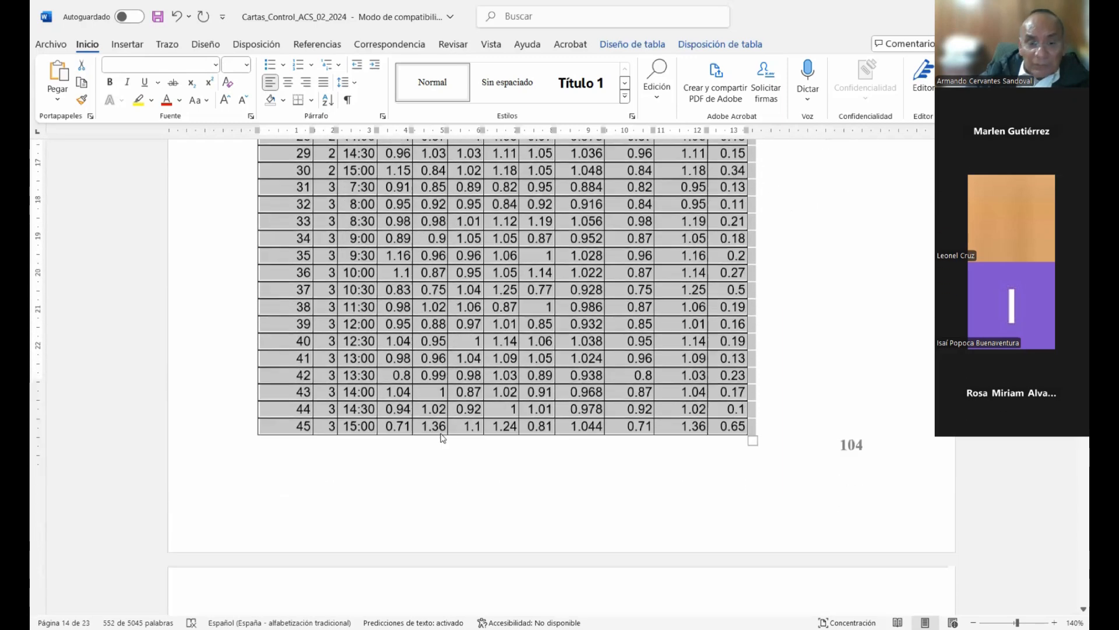
pyautogui.scroll(-15, 483, 445)
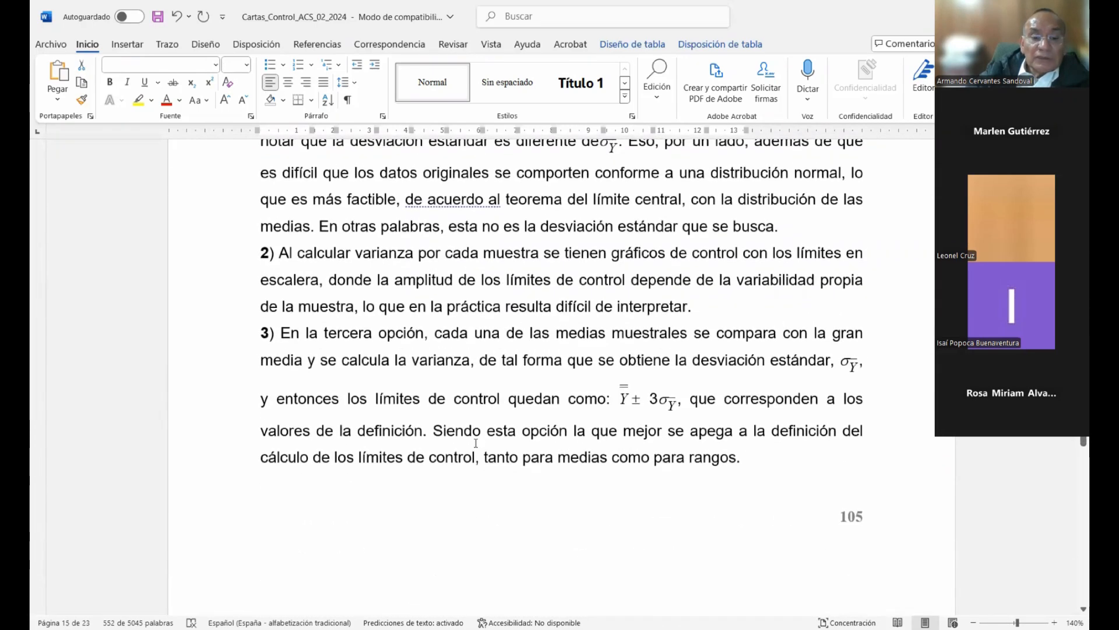
# Step: Clear the Cuadro 8.2 selection and select the whole Ejemplo 2 data table with columns Muestra and Y1 to Y5
pyautogui.click(416, 465)
pyautogui.scroll(-20, 416, 465)
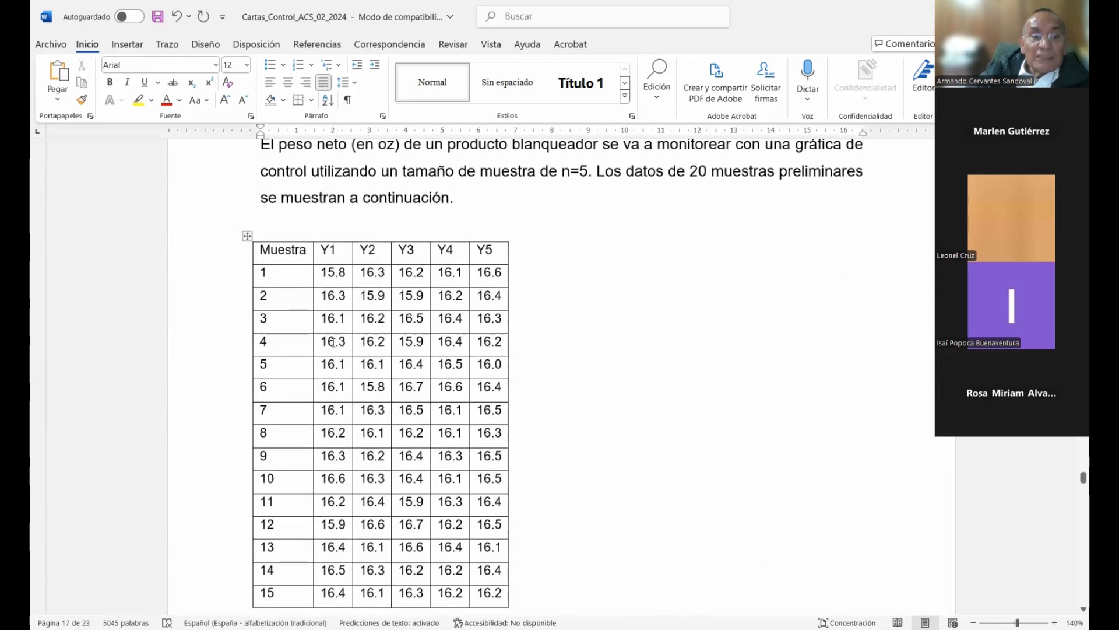
pyautogui.click(248, 236)
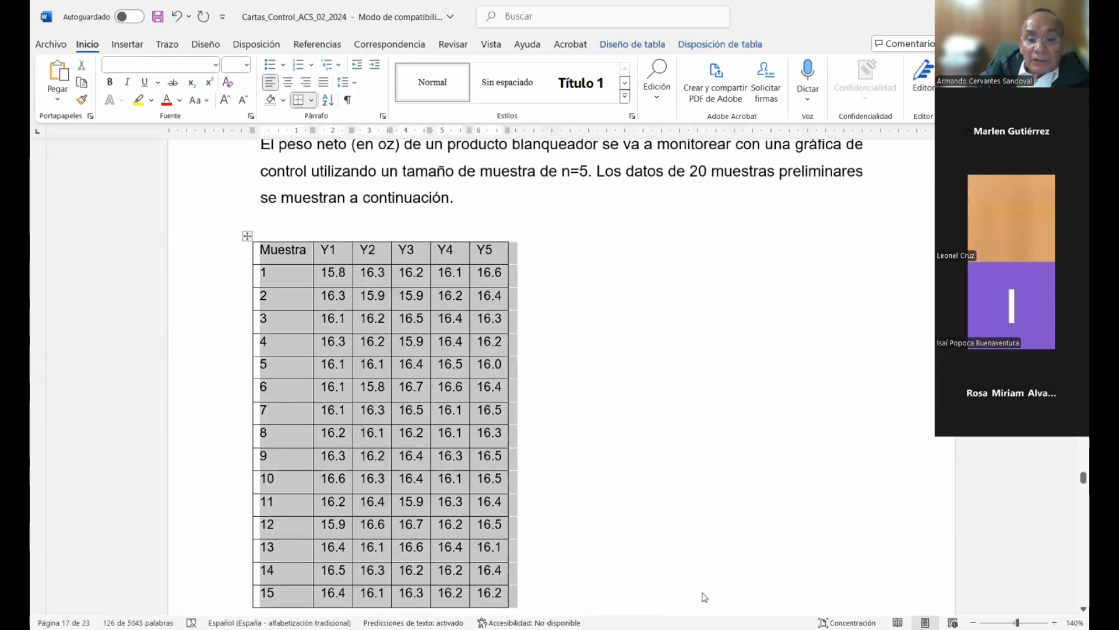
# Step: Switch to the Excel workbook and examine the sample data, medias, mínimo, Máximo and rango columns on the ejemplo01 sheet
pyautogui.hotkey('alt', 'Tab')
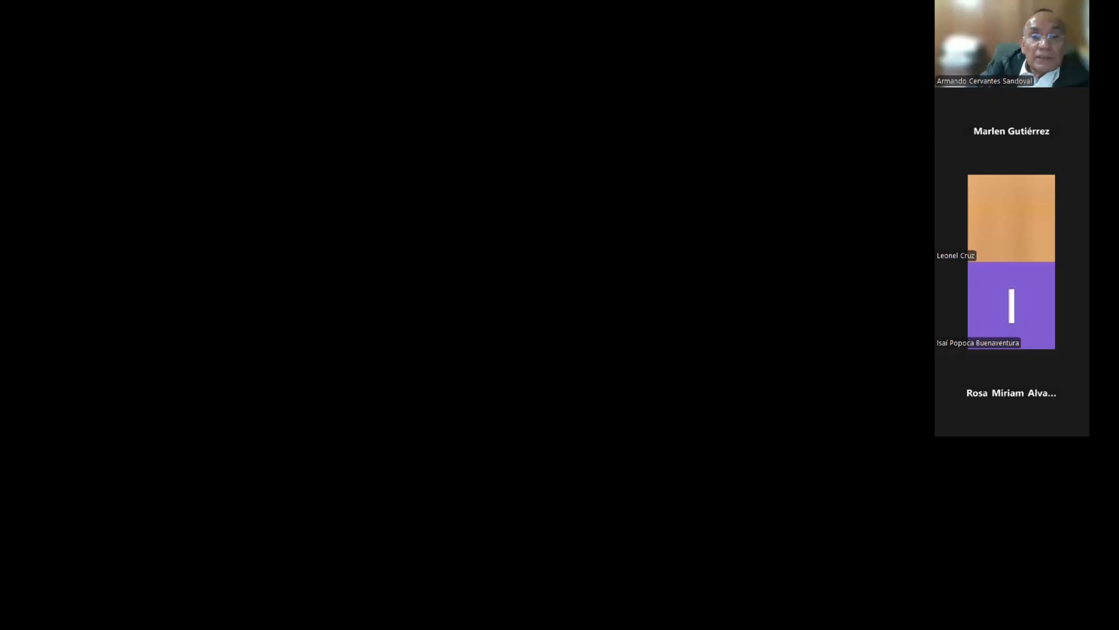
pyautogui.scroll(-3, 659, 314)
pyautogui.scroll(3, 659, 315)
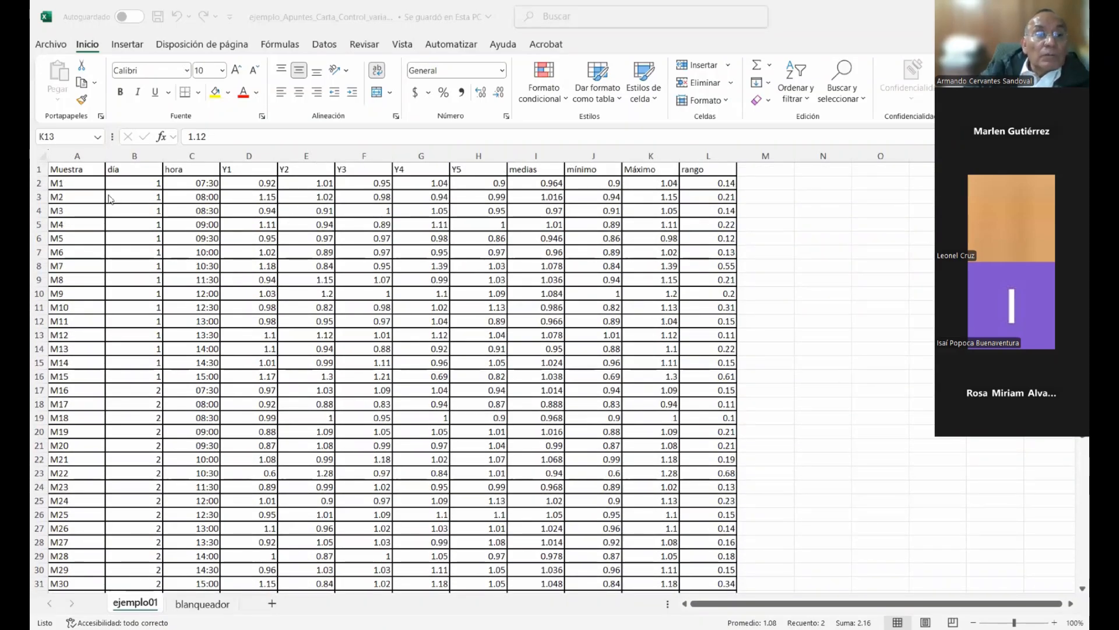
pyautogui.scroll(-8, 76, 402)
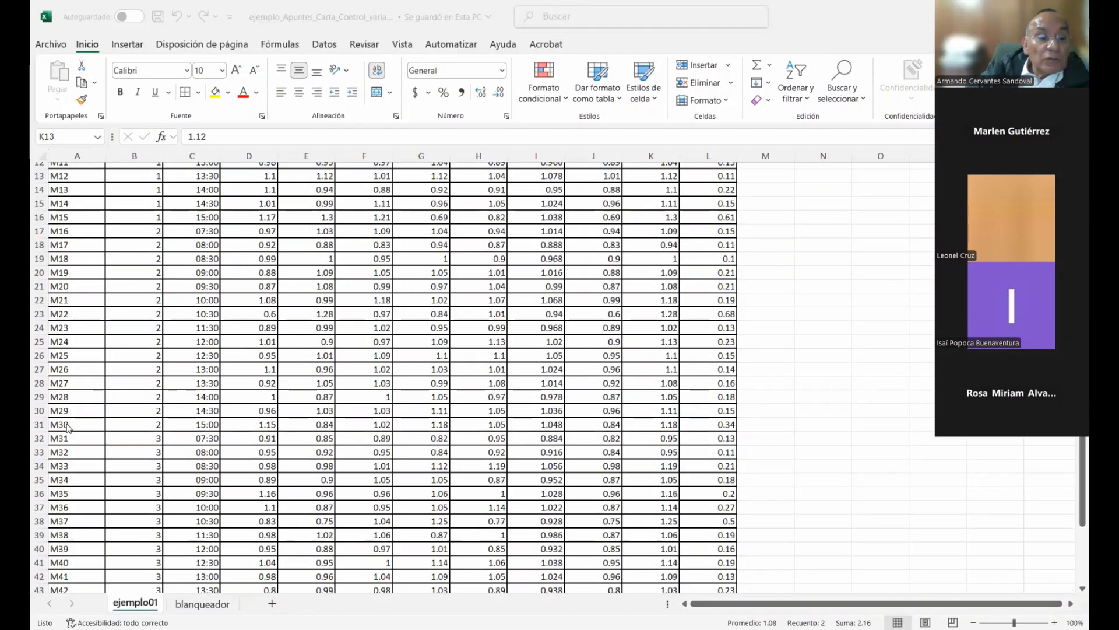
pyautogui.scroll(8, 85, 436)
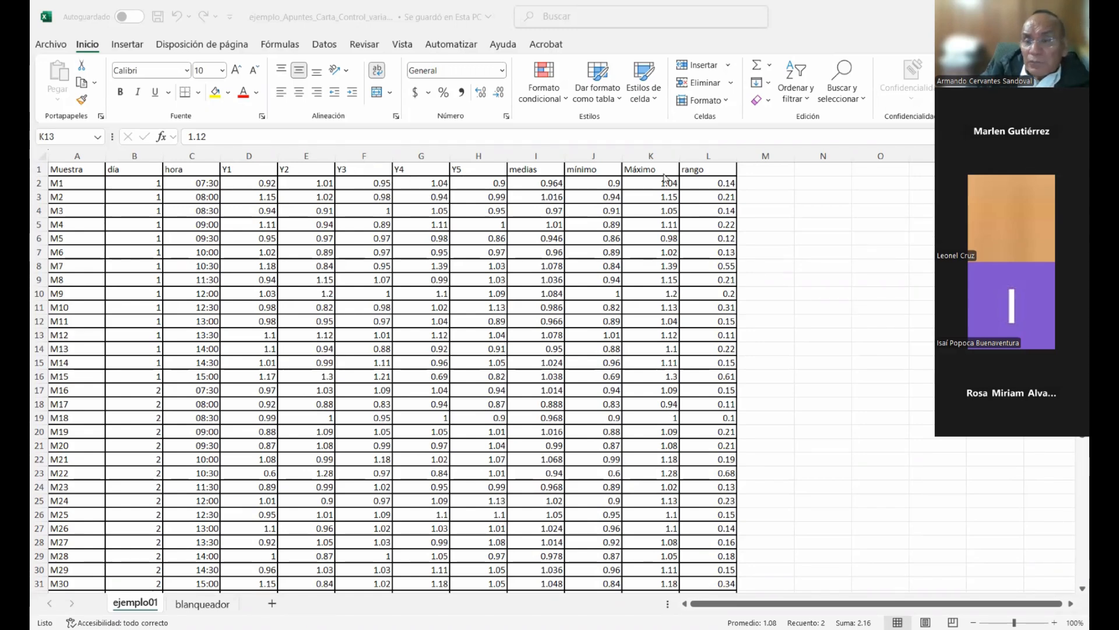
pyautogui.scroll(-8, 756, 251)
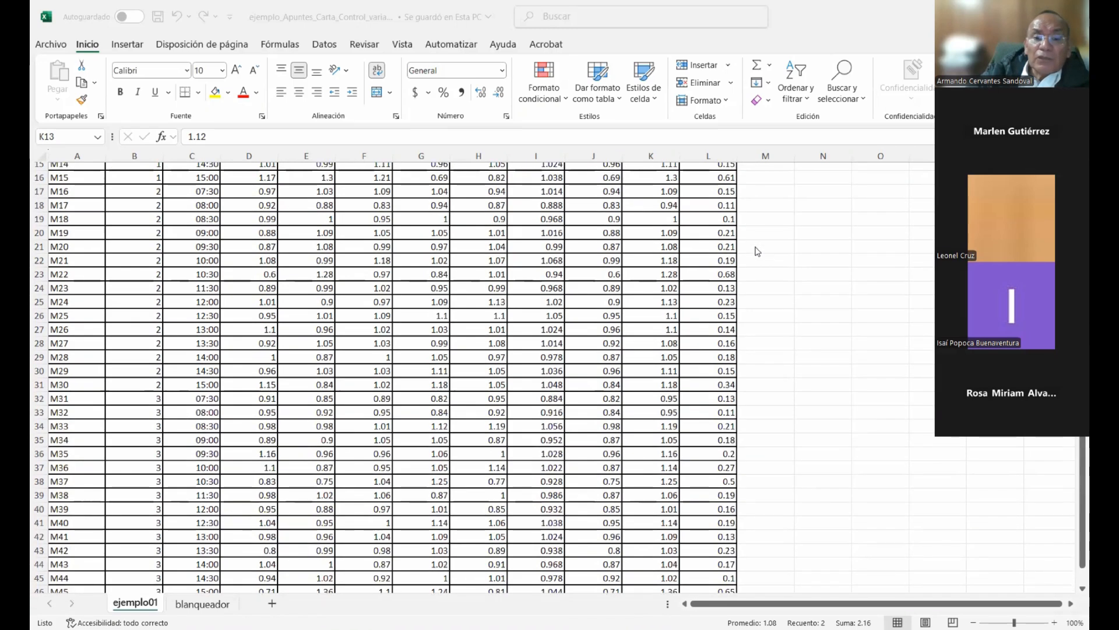
pyautogui.scroll(5, 756, 251)
pyautogui.scroll(3, 757, 251)
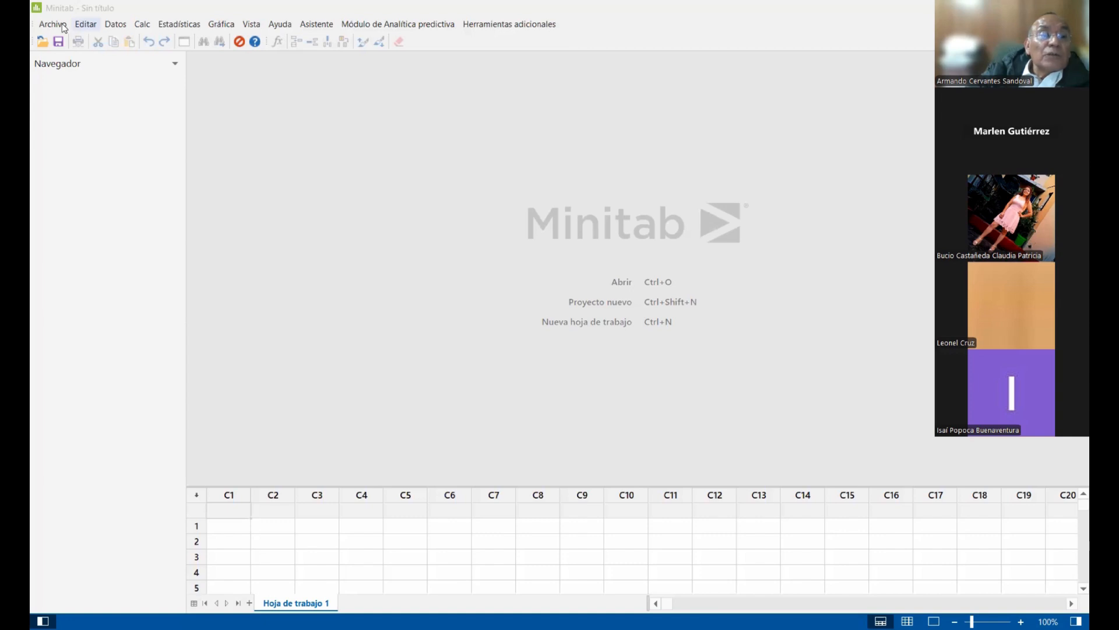
# Step: Open the Excel workbook ejemplo_Apuntes_Carta_Control_variables from the Cartas_Control folder under cursos_diplomado, QC2024 on drive C
pyautogui.hotkey('ctrl', 'o')
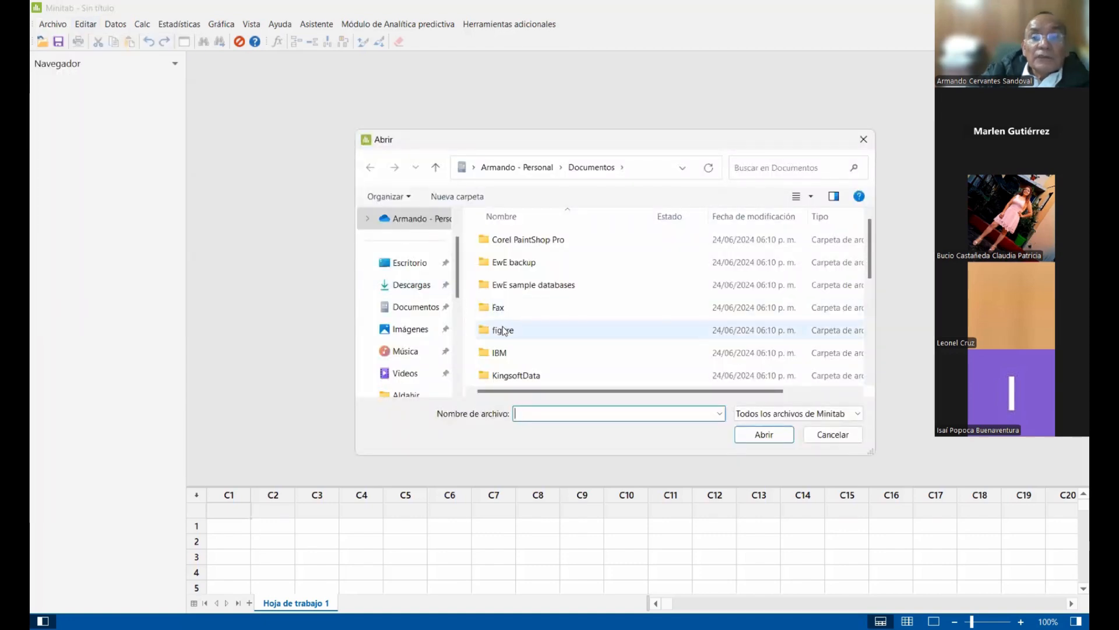
pyautogui.scroll(-3, 402, 379)
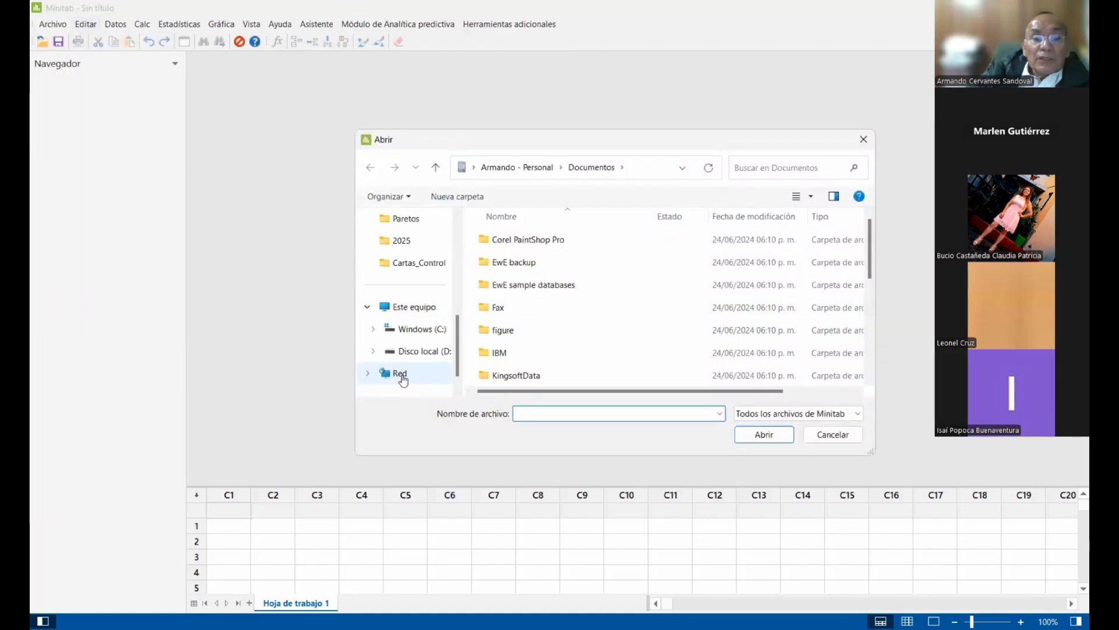
pyautogui.click(415, 330)
pyautogui.doubleClick(506, 280)
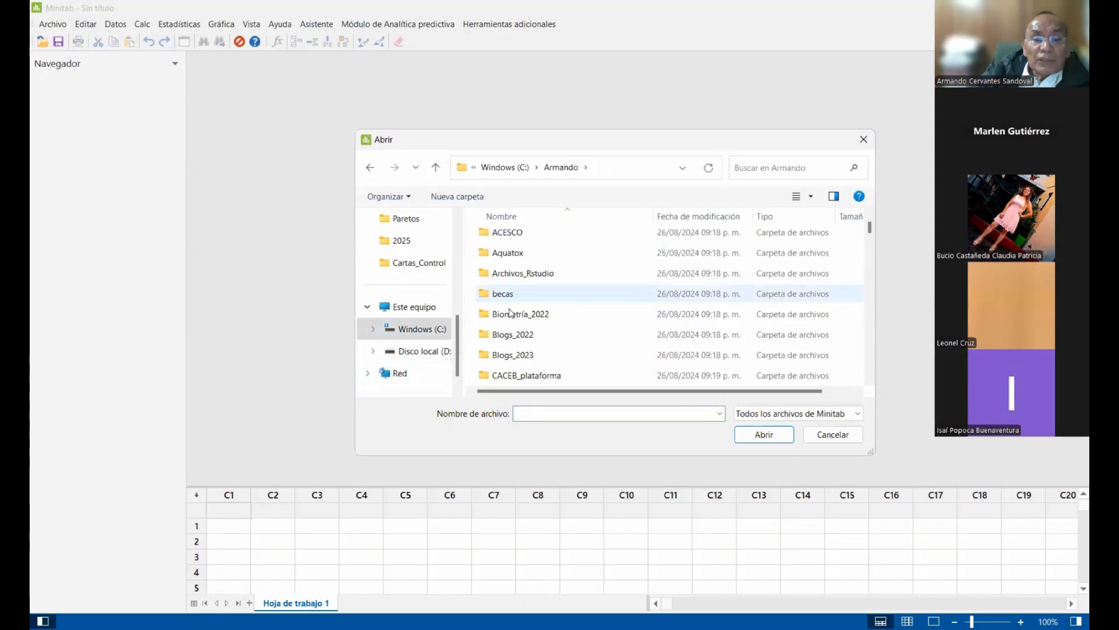
pyautogui.scroll(-6, 509, 313)
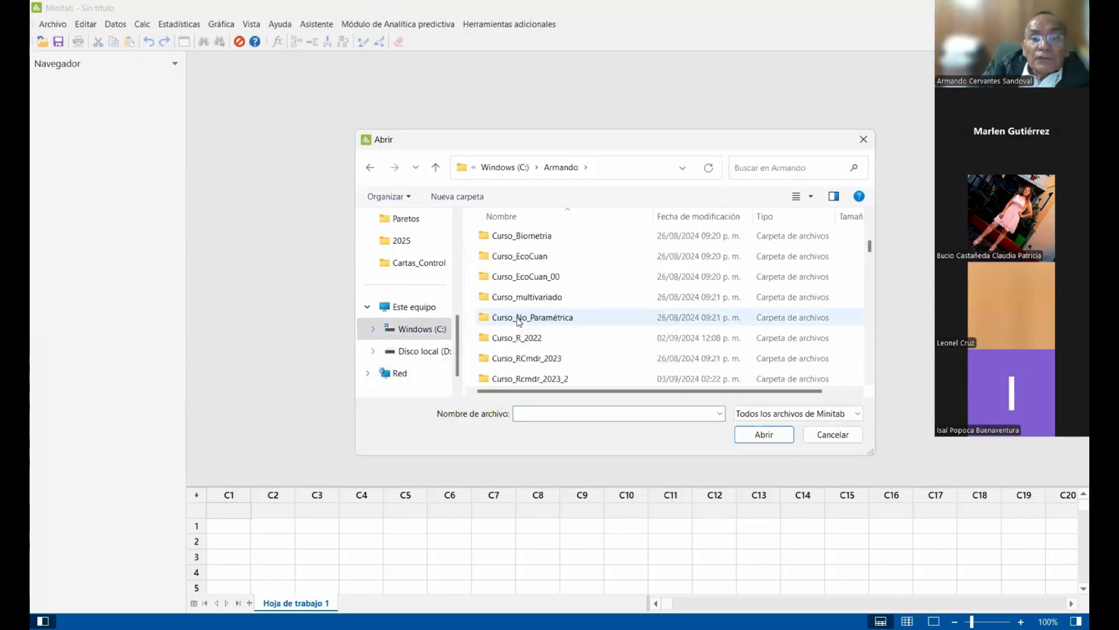
pyautogui.scroll(-3, 518, 322)
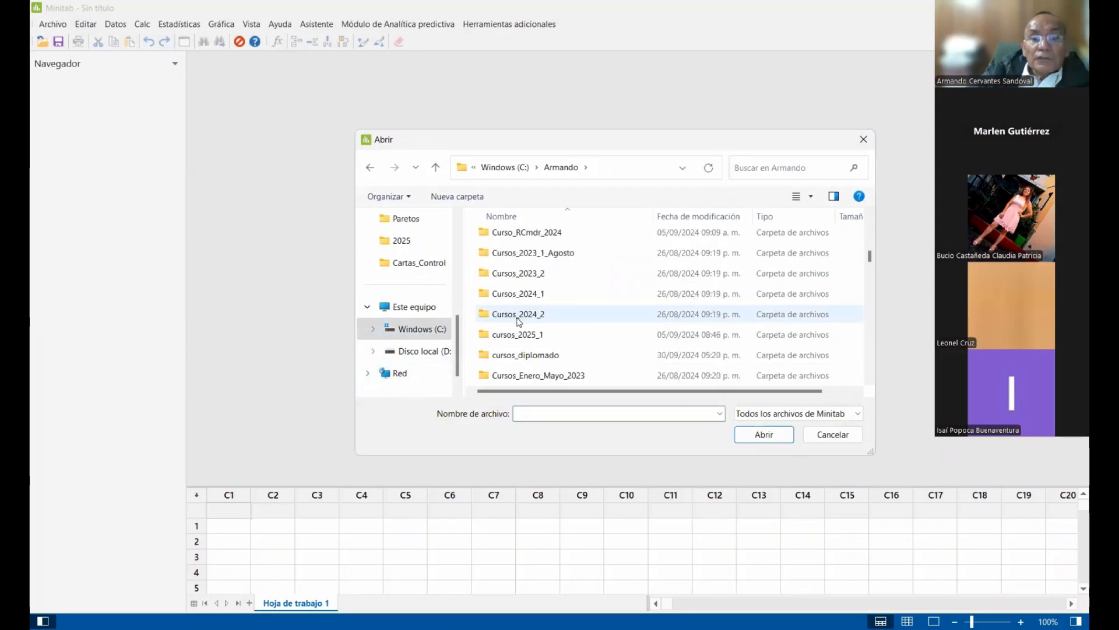
pyautogui.doubleClick(521, 358)
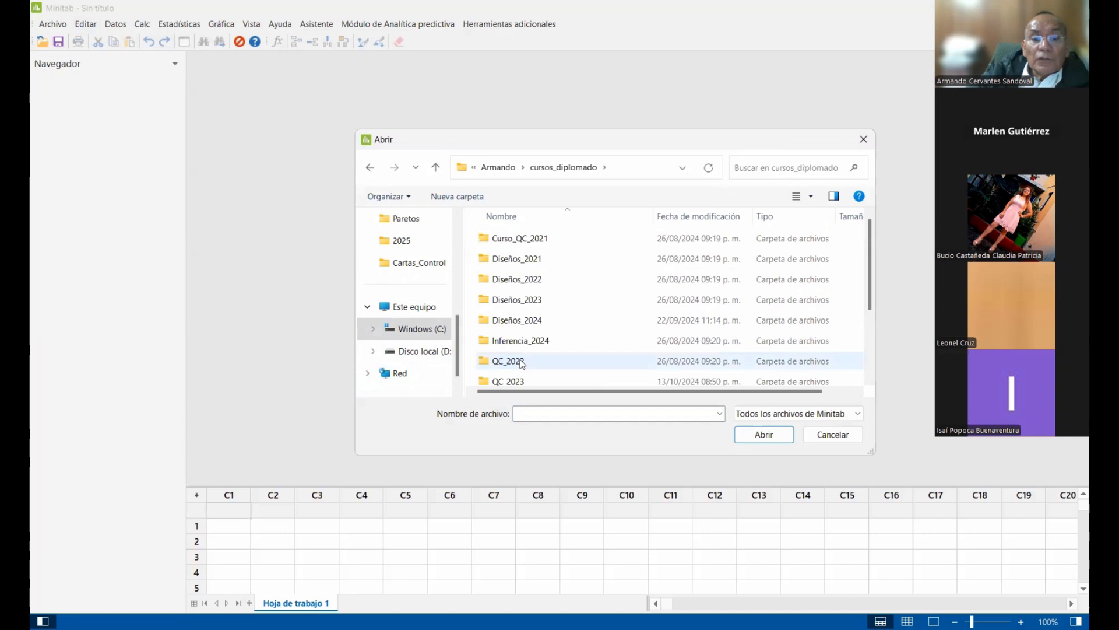
pyautogui.scroll(-2, 522, 364)
pyautogui.doubleClick(505, 299)
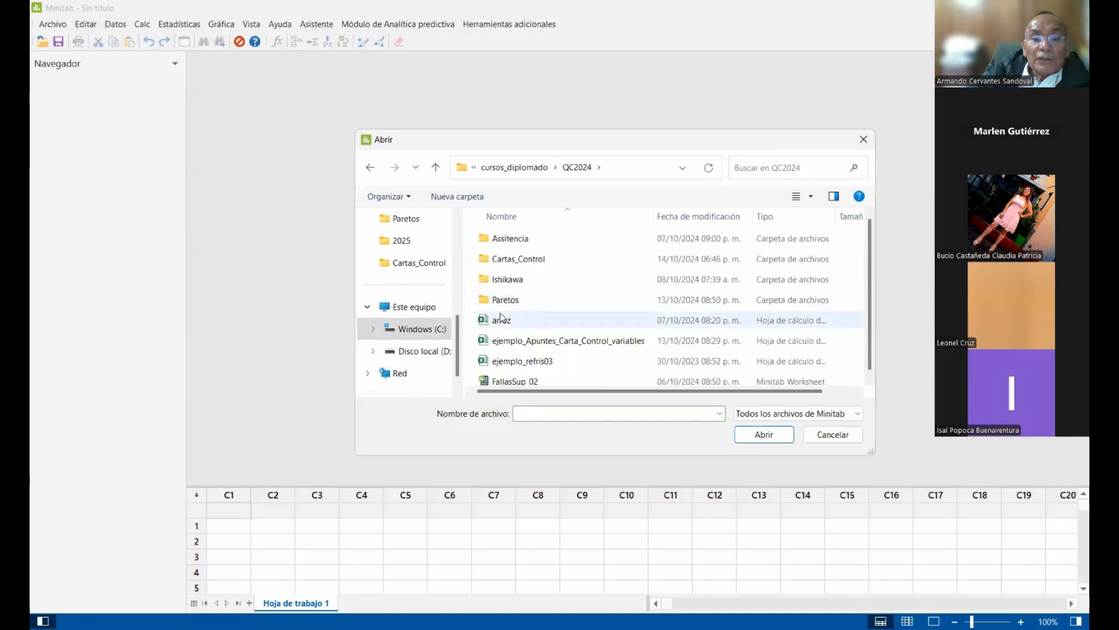
pyautogui.doubleClick(500, 260)
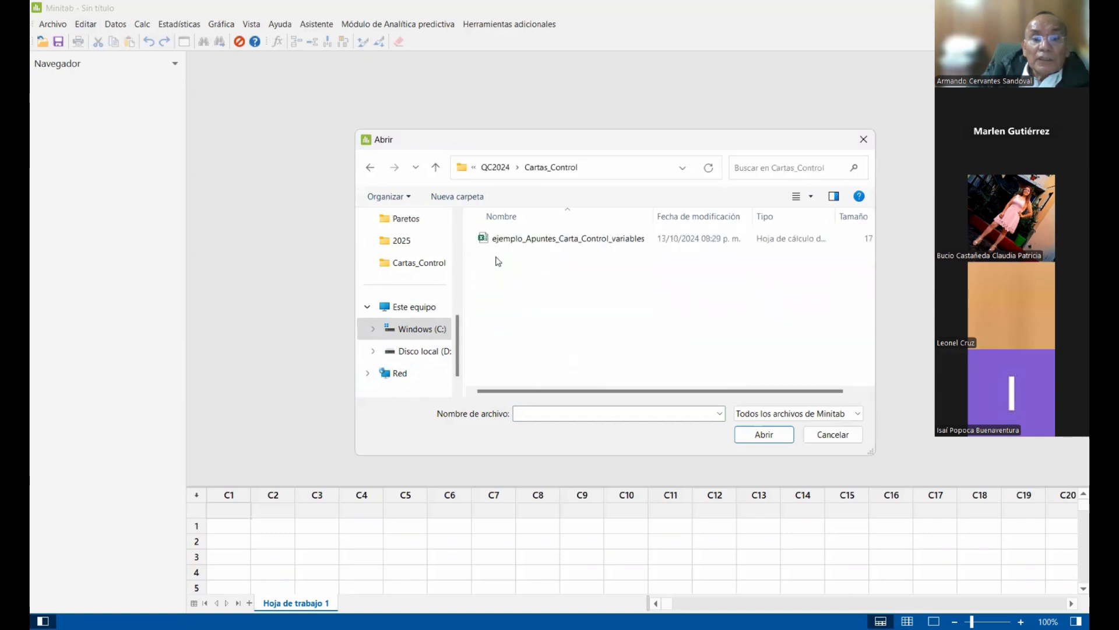
pyautogui.click(497, 240)
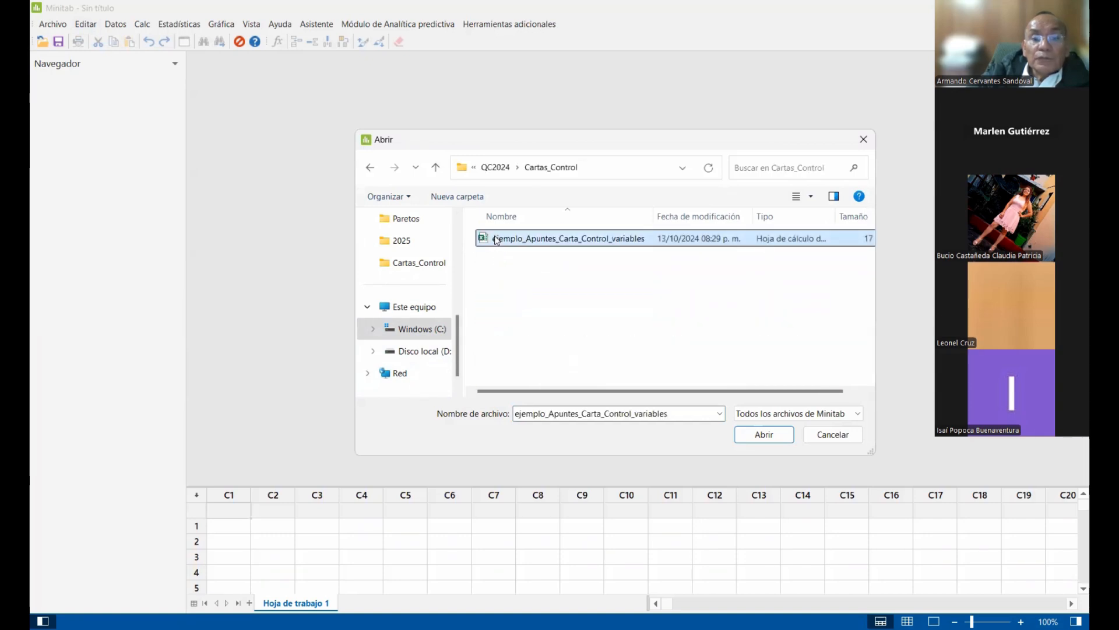
pyautogui.press('Return')
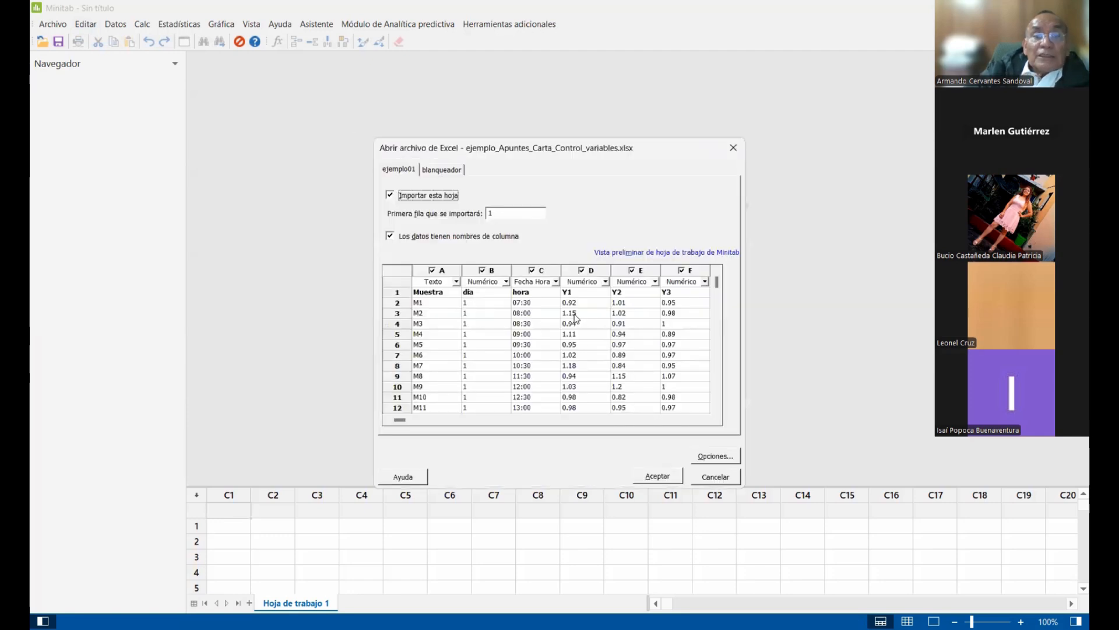
# Step: Check the import settings of the ejemplo01 and blanqueador sheets and import both into Minitab worksheets
pyautogui.click(400, 172)
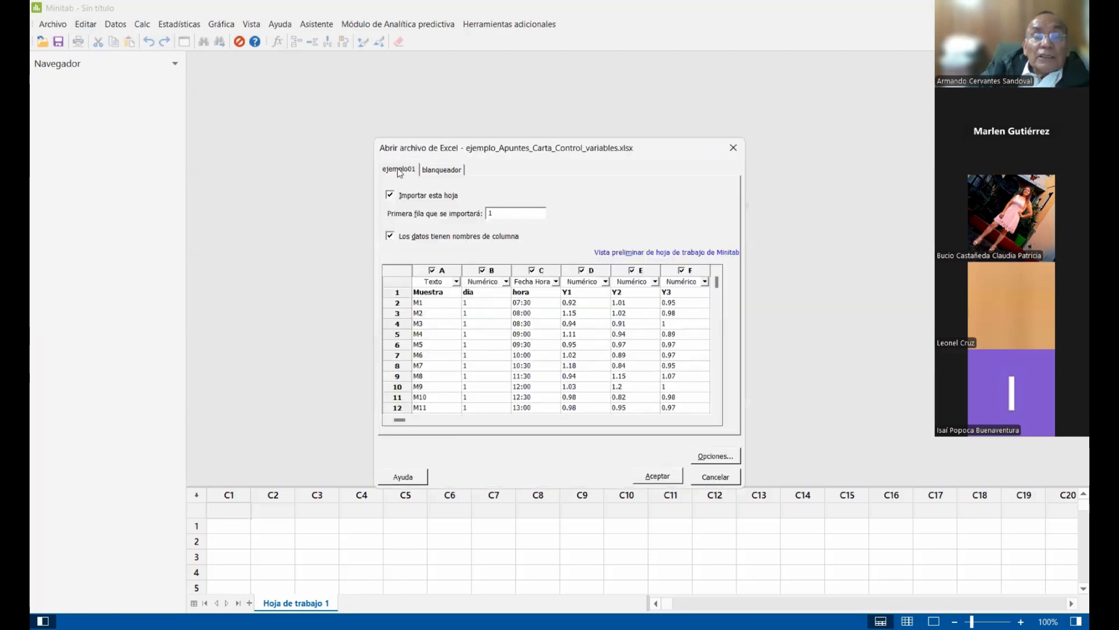
pyautogui.click(441, 172)
pyautogui.click(410, 171)
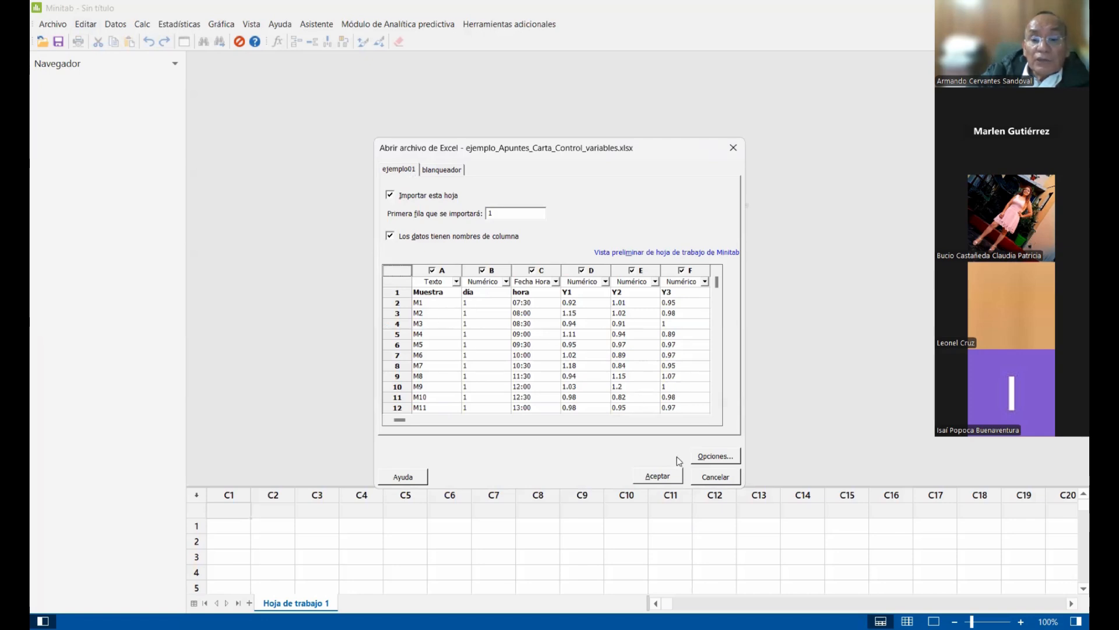
pyautogui.click(671, 477)
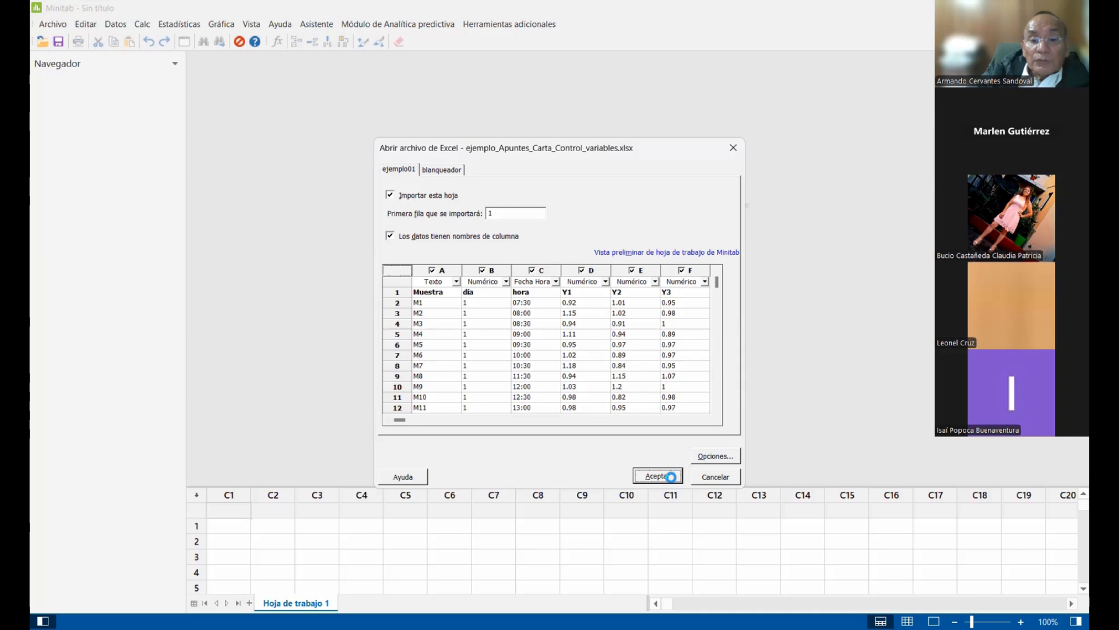
# Step: Look through the imported ejemplo01 data down to the last sample row, M45, and return to the first rows
pyautogui.scroll(7, 605, 538)
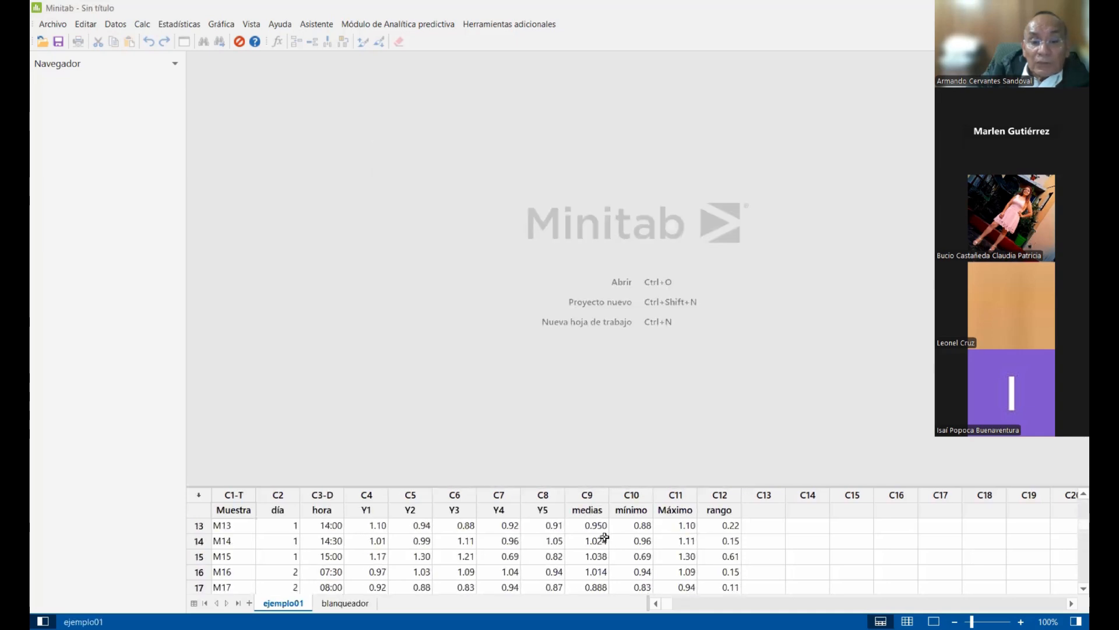
pyautogui.scroll(-15, 602, 534)
pyautogui.scroll(-2, 602, 535)
pyautogui.scroll(3, 602, 534)
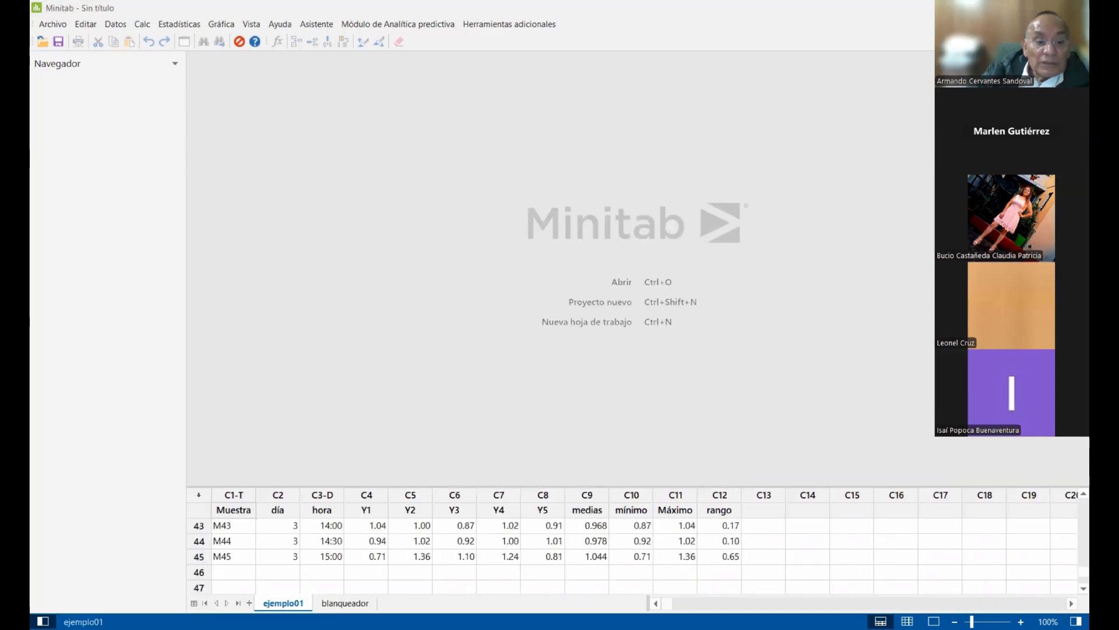
pyautogui.click(200, 555)
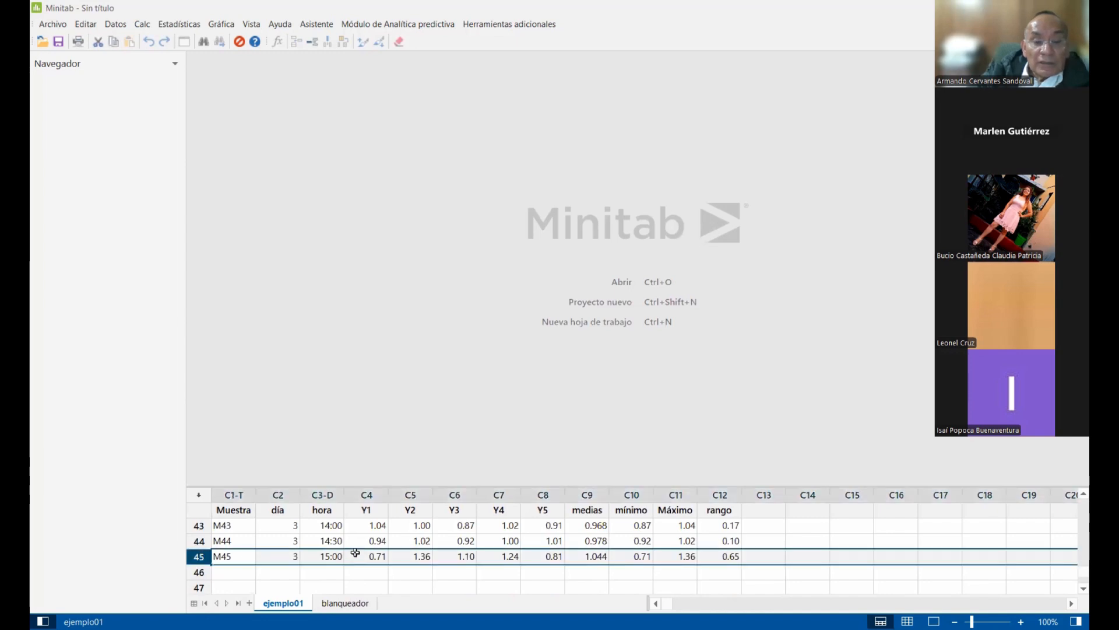
pyautogui.scroll(14, 361, 550)
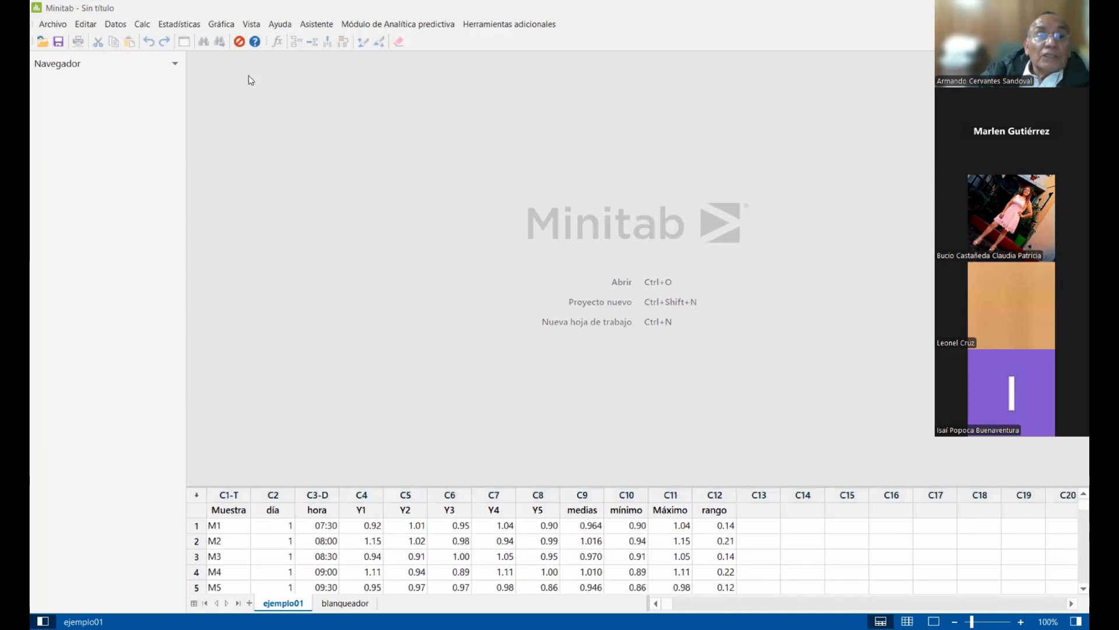
# Step: Start an Xbarra-R control chart for subgroups, with each subgroup's observations in a row of columns
pyautogui.click(195, 30)
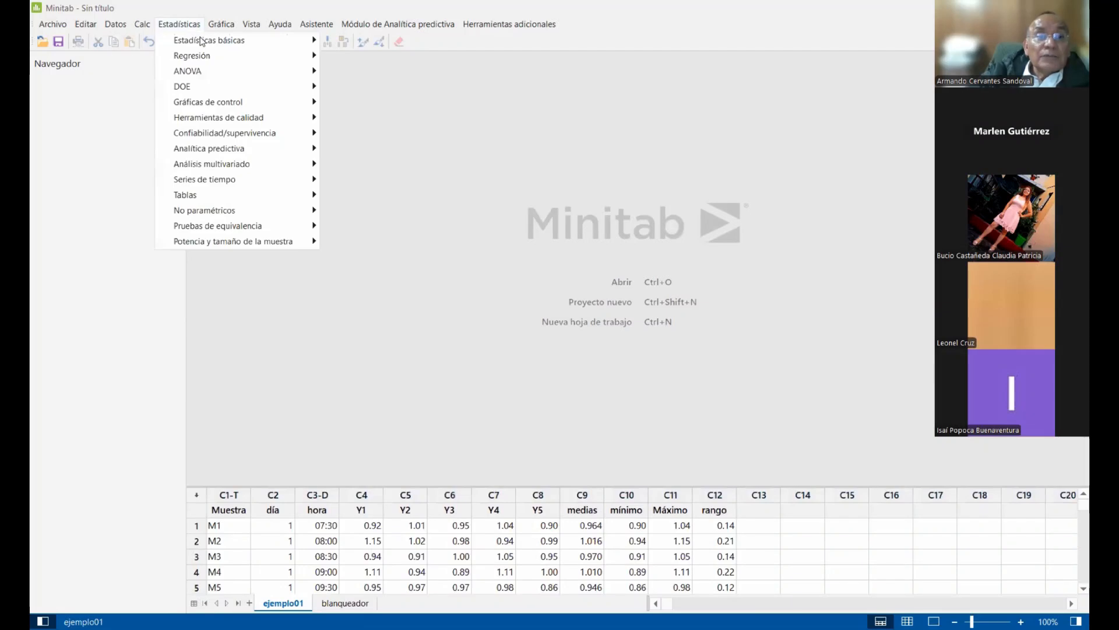
pyautogui.moveTo(253, 109)
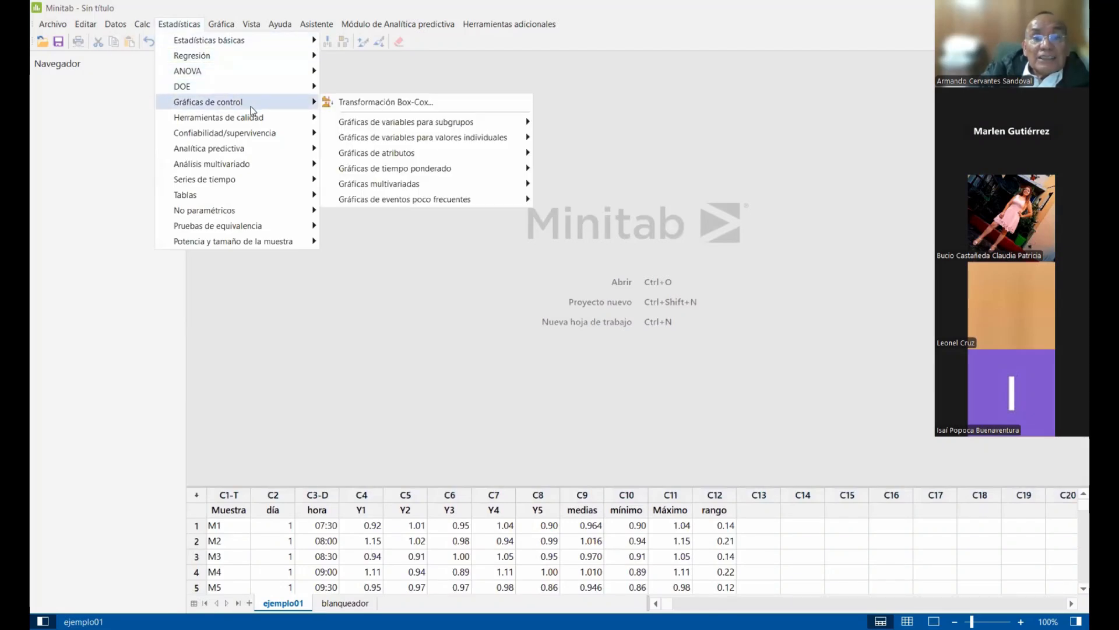
pyautogui.moveTo(411, 122)
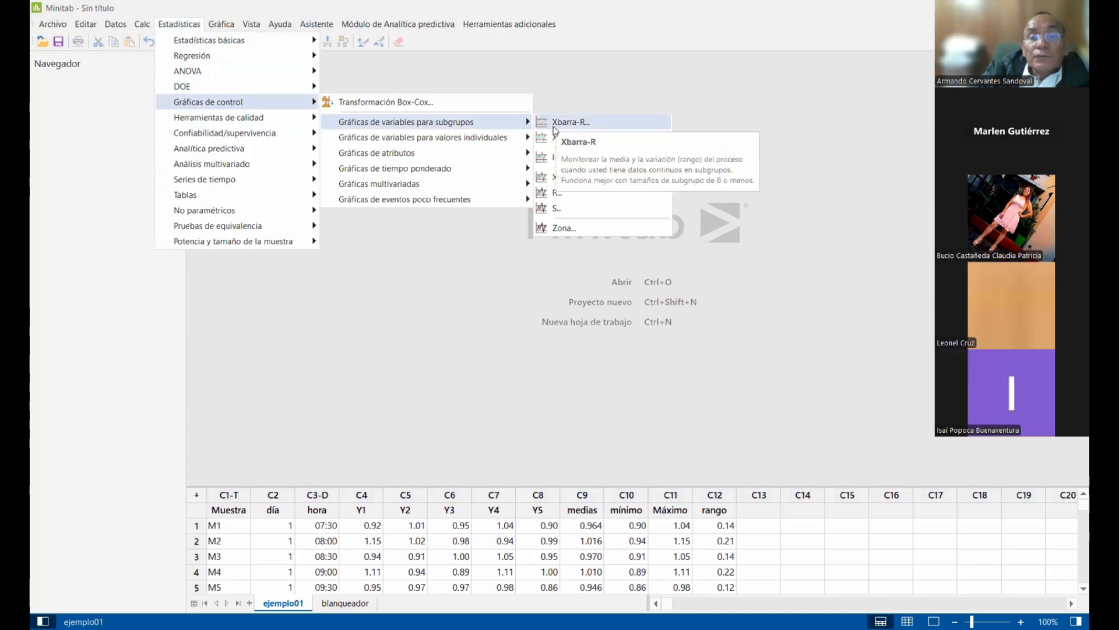
pyautogui.click(553, 126)
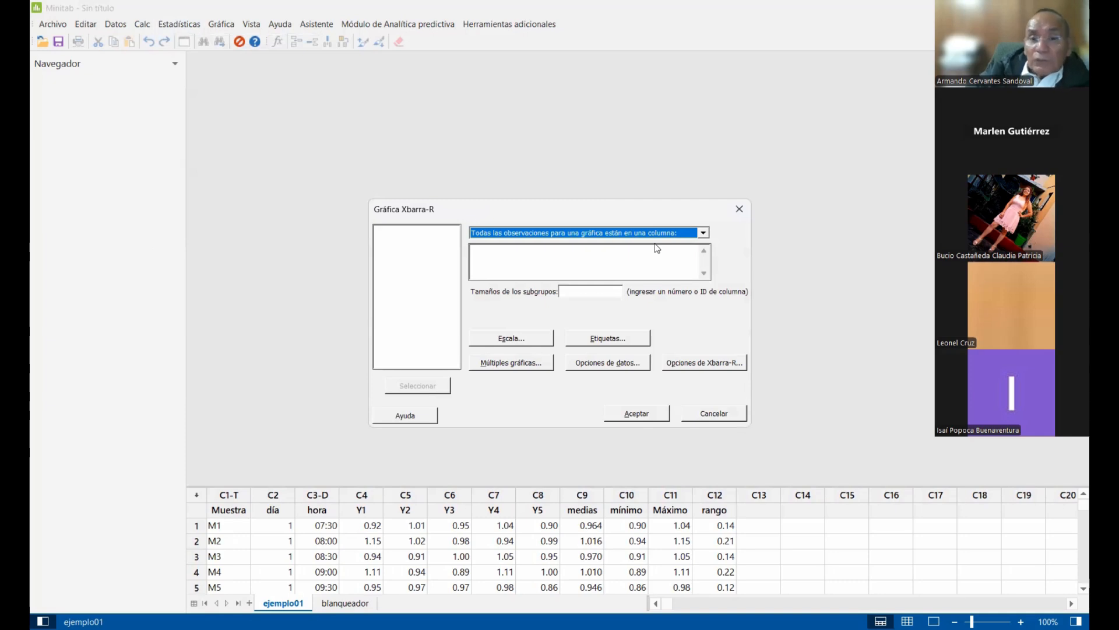
pyautogui.click(705, 233)
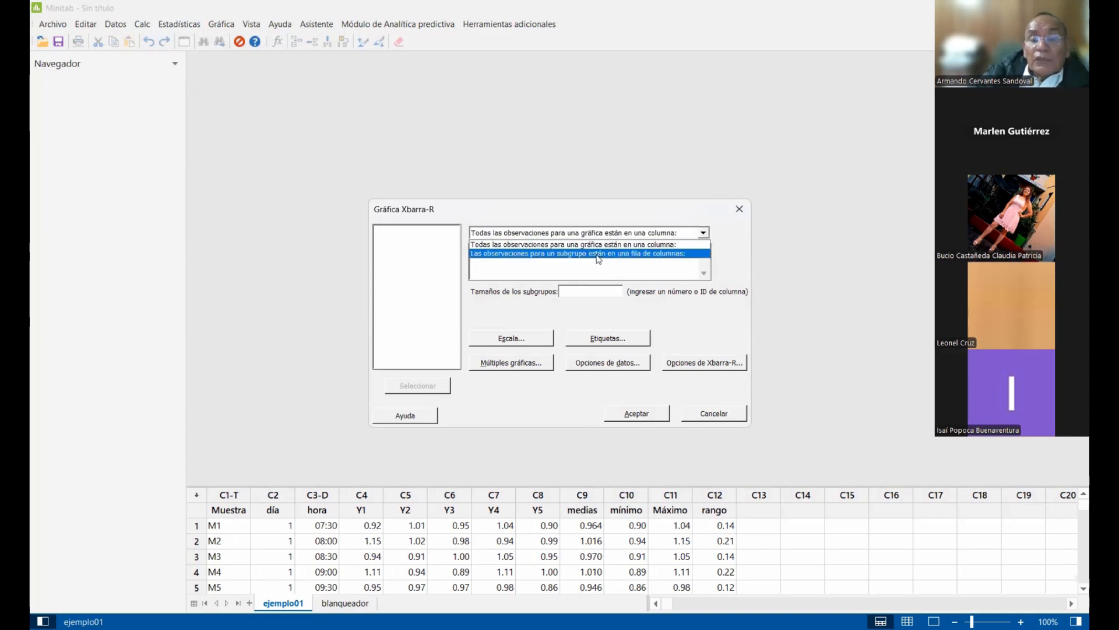
pyautogui.click(598, 255)
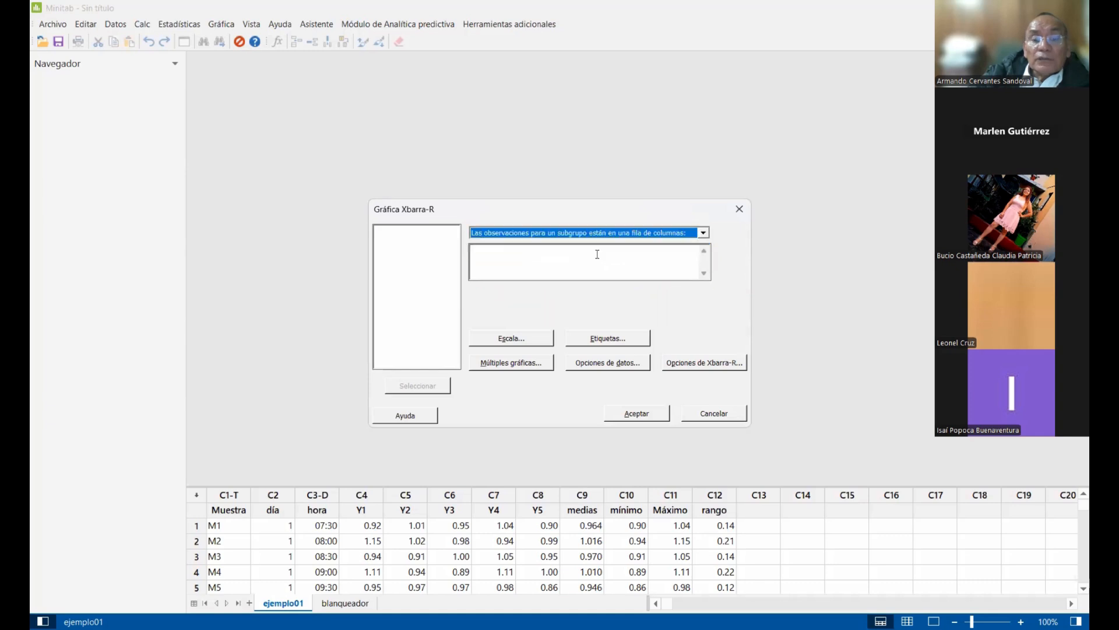
# Step: Assign columns Y1 to Y5 as the subgroup observations and generate the Xbarra-R chart
pyautogui.click(557, 261)
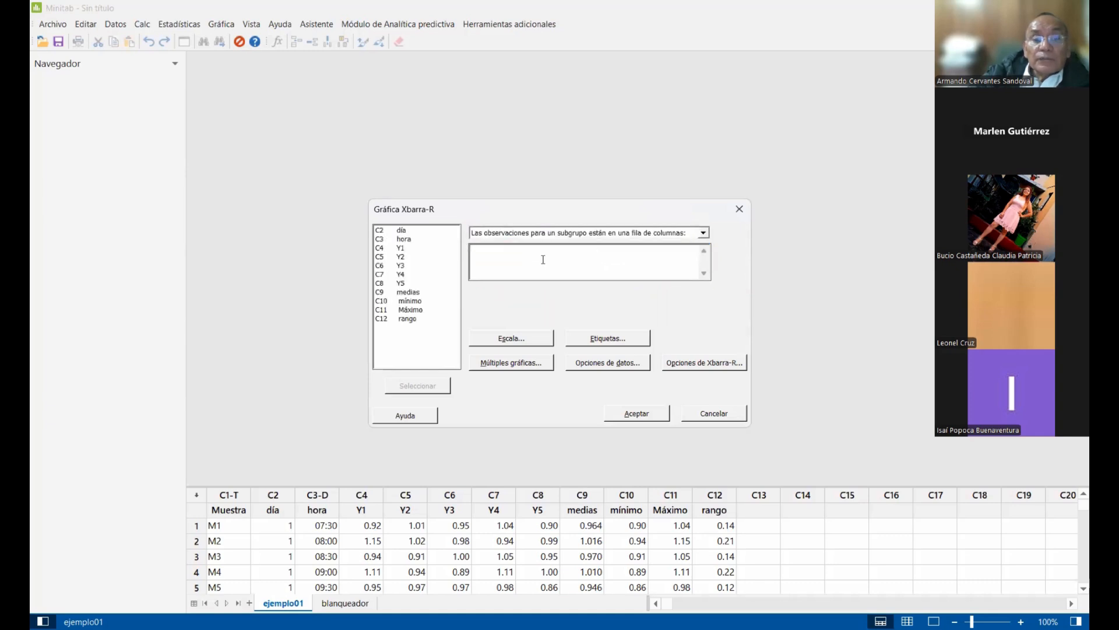
pyautogui.click(381, 249)
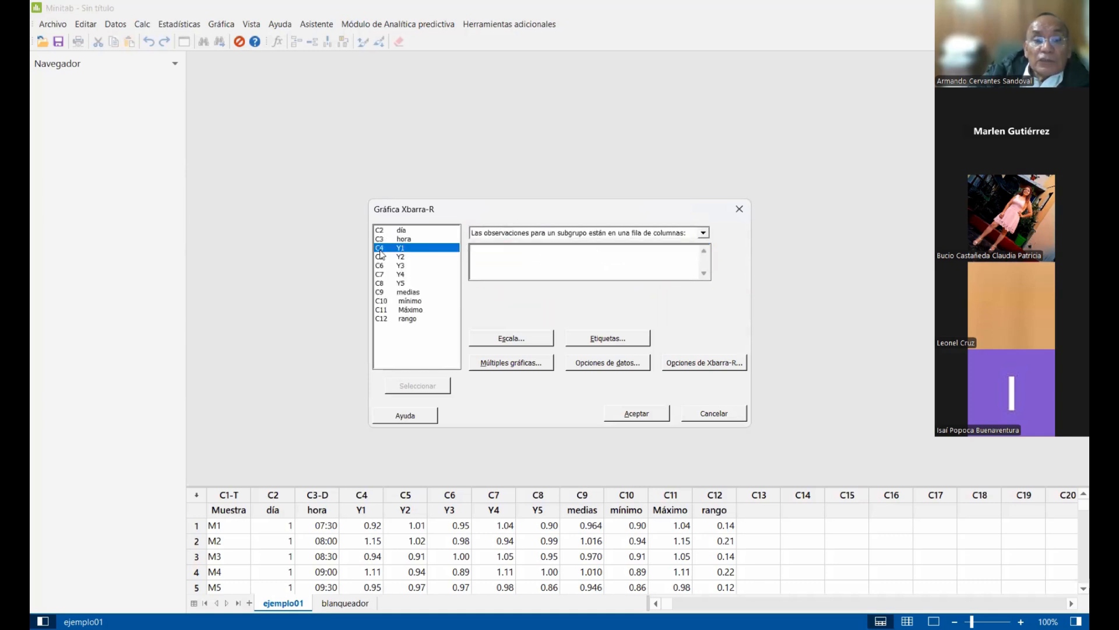
pyautogui.keyDown('shift'); pyautogui.click(390, 286); pyautogui.keyUp('shift')
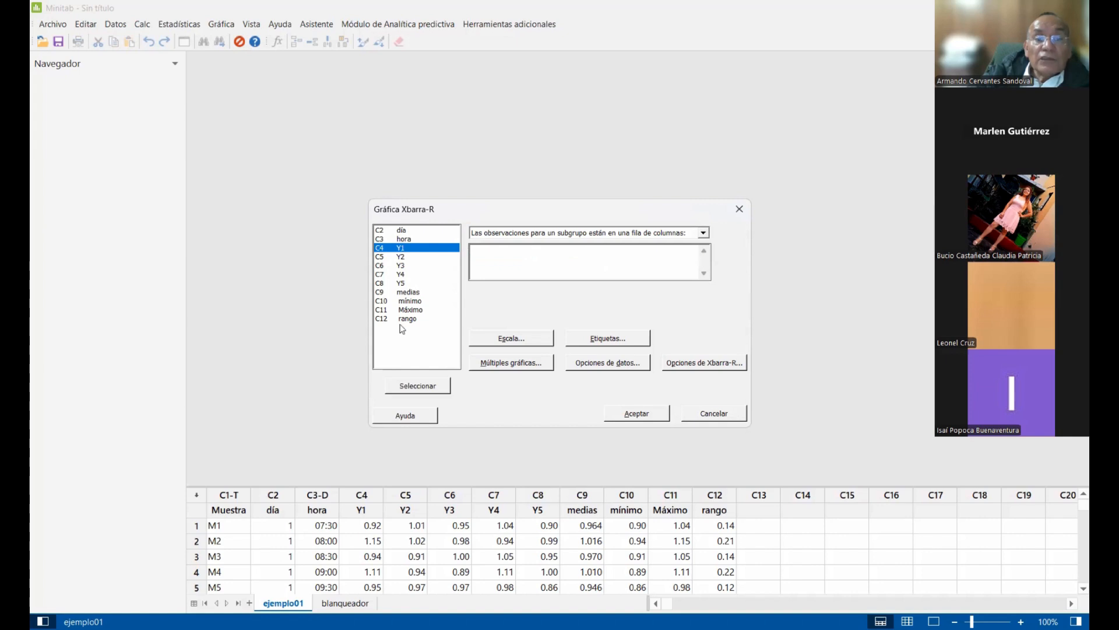
pyautogui.click(411, 386)
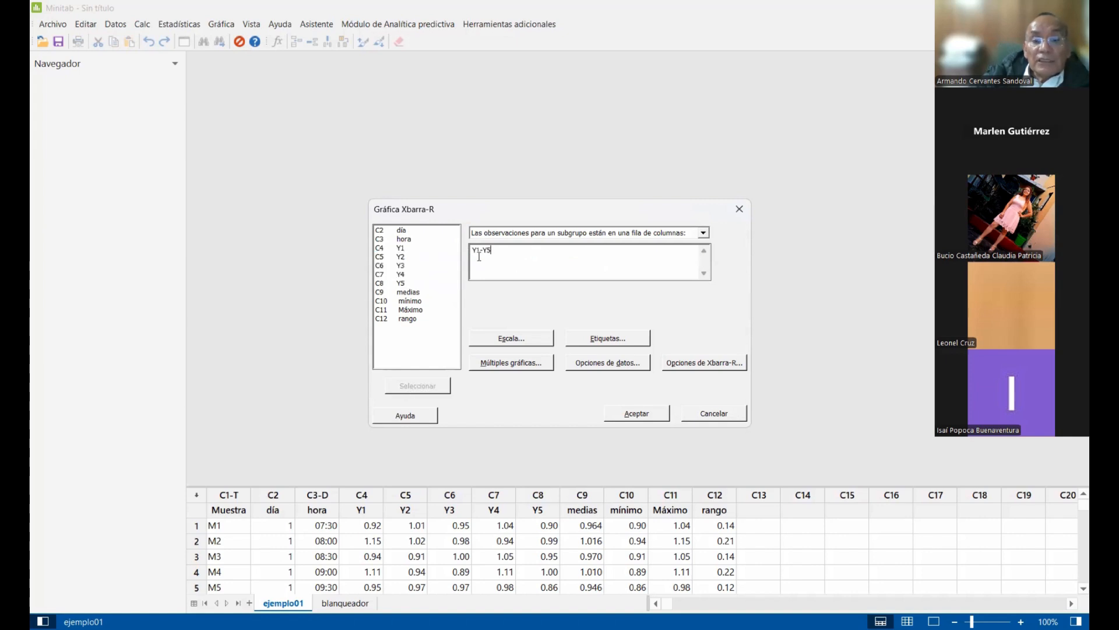
pyautogui.click(643, 415)
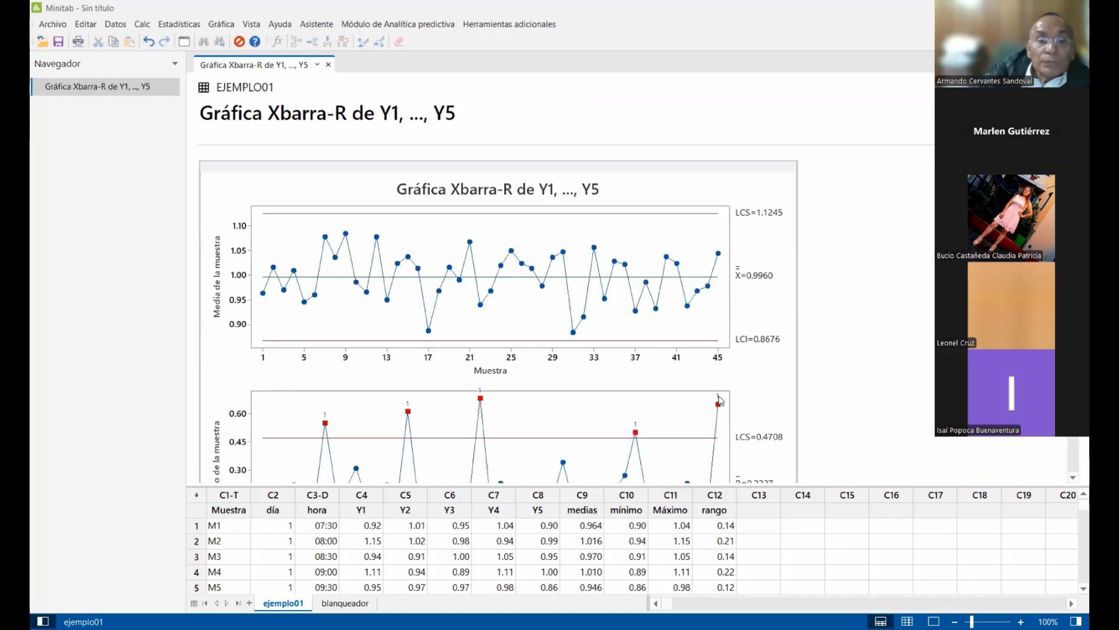
# Step: Examine the Xbarra-R chart, comparing the sample means and ranges with their control limits and the flagged points
pyautogui.scroll(-2, 882, 338)
pyautogui.scroll(2, 882, 338)
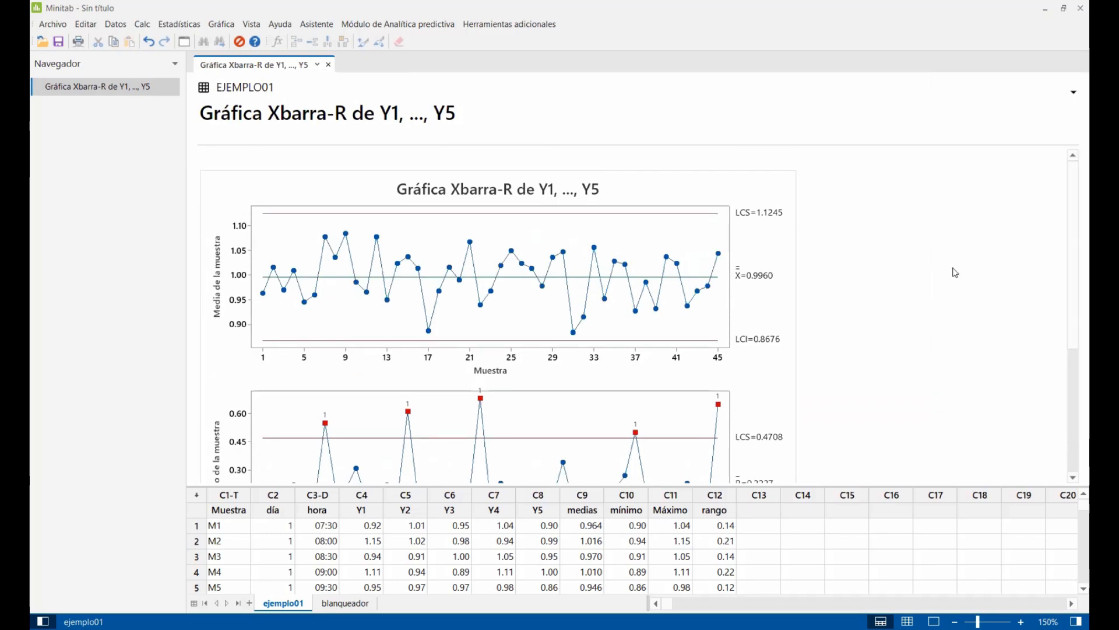
pyautogui.scroll(-3, 955, 272)
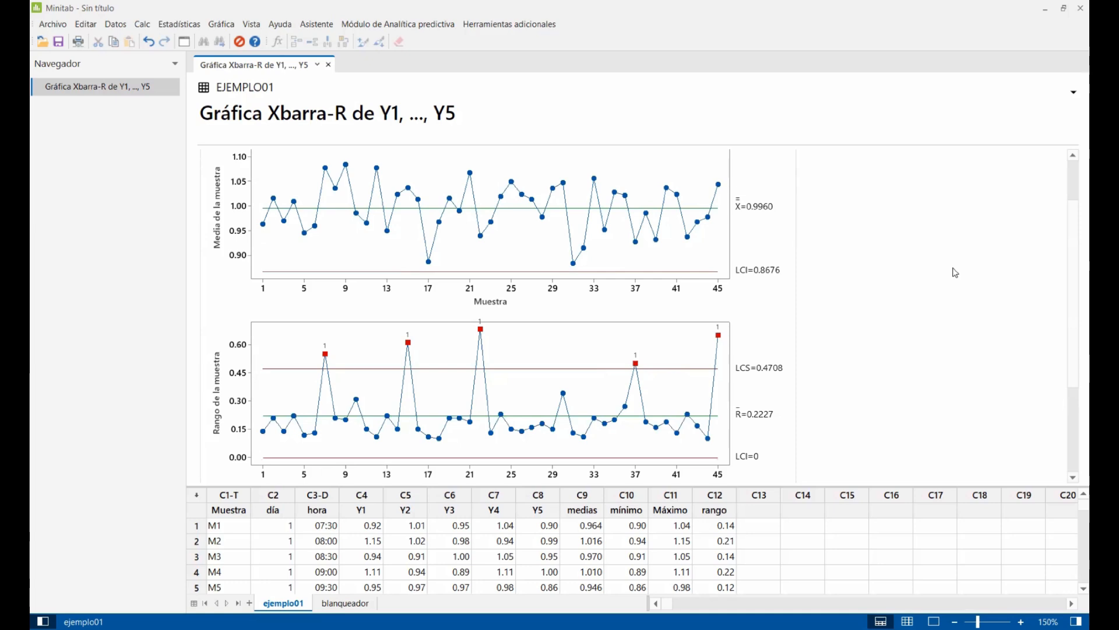
pyautogui.scroll(3, 720, 169)
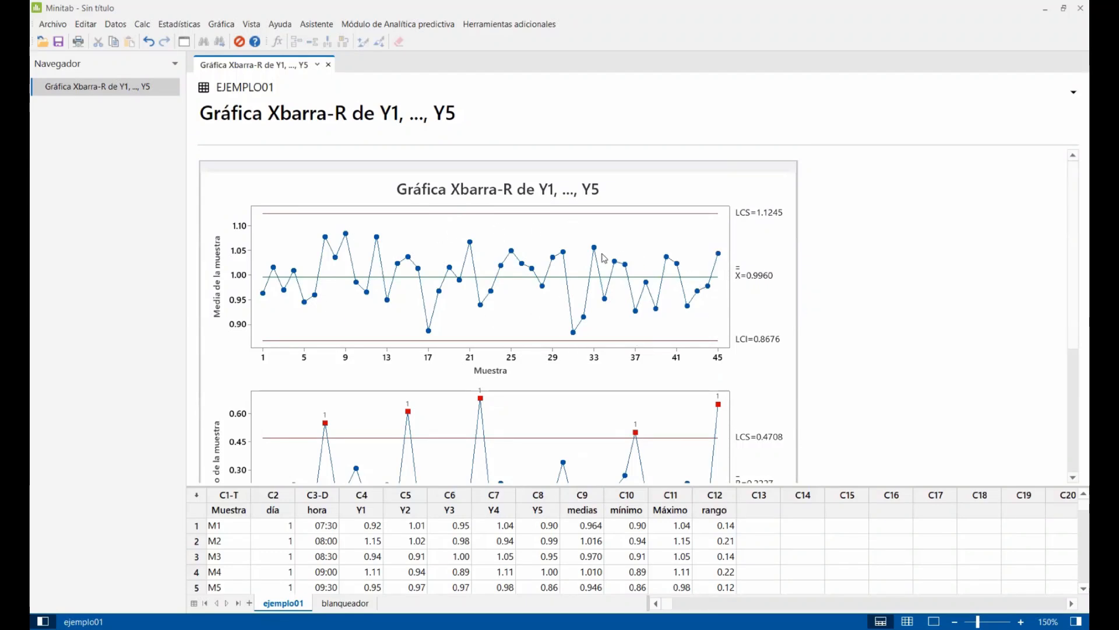
pyautogui.scroll(-3, 630, 285)
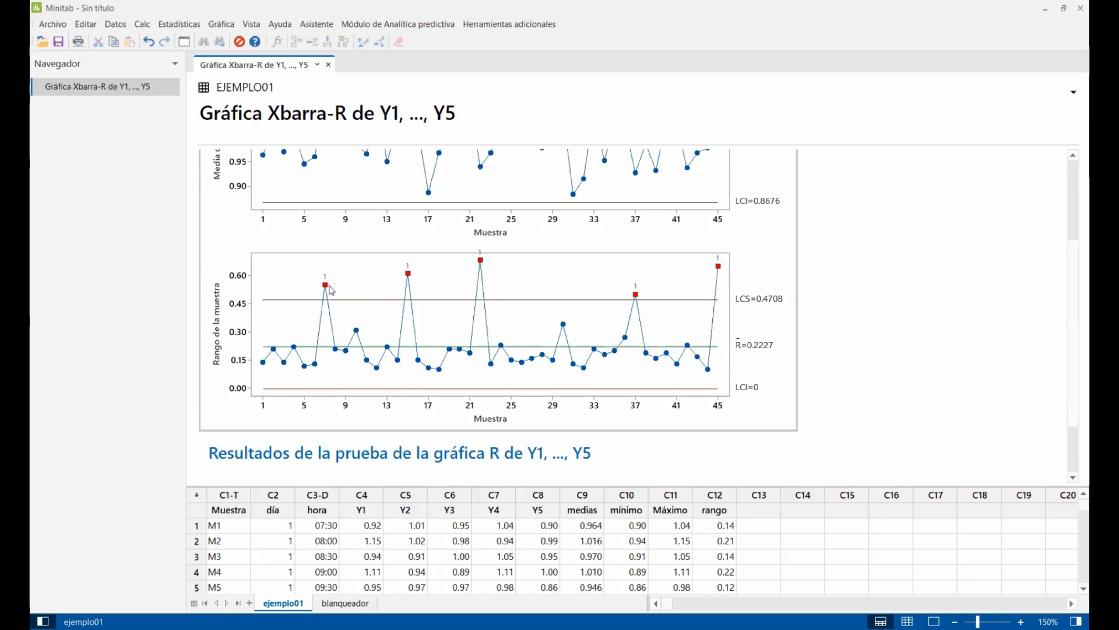
pyautogui.scroll(3, 330, 286)
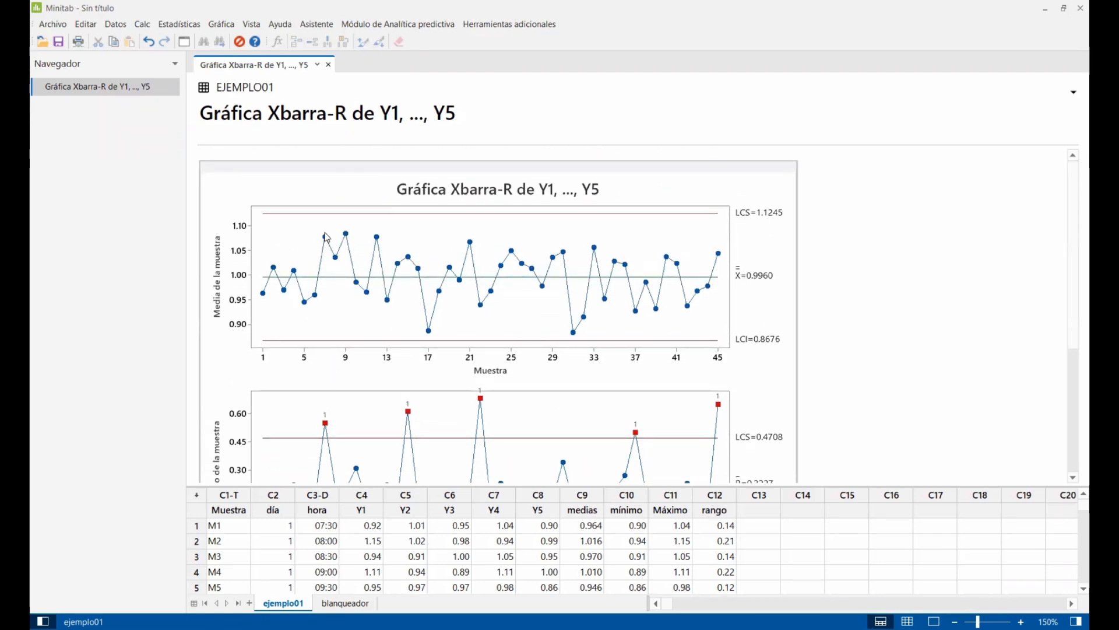
pyautogui.scroll(-3, 370, 305)
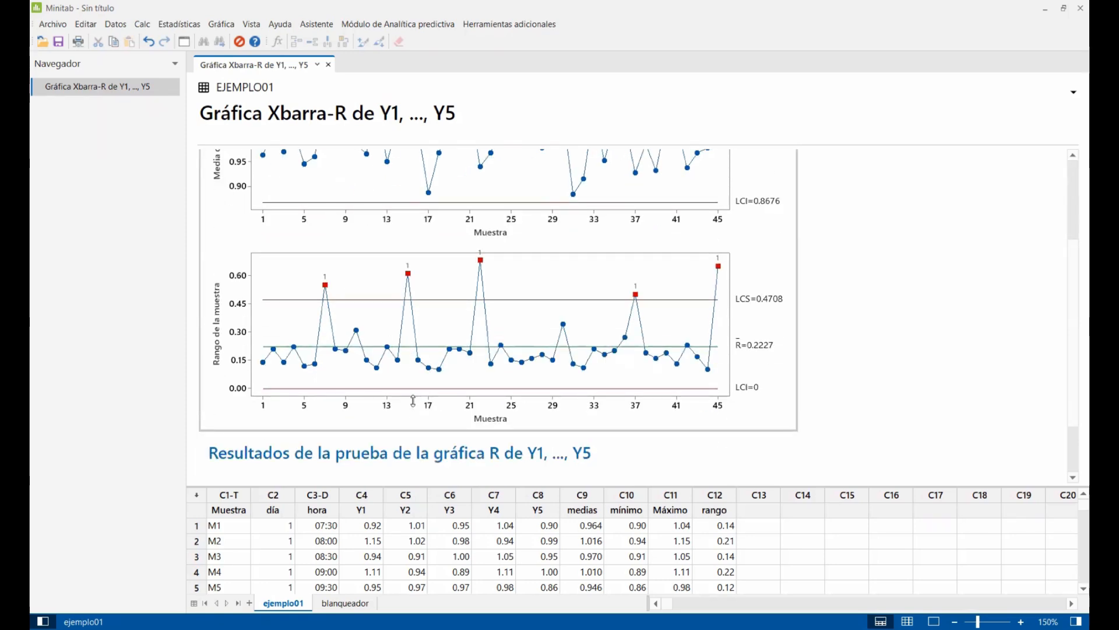
pyautogui.scroll(3, 443, 291)
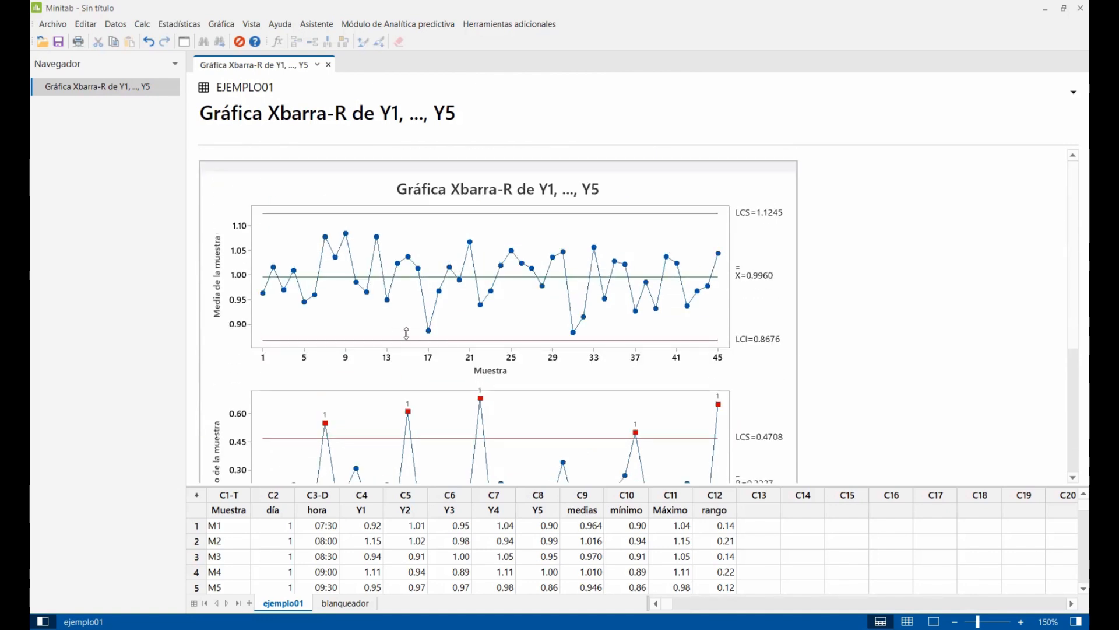
# Step: Compare the sample range chart with the sample mean chart, checking the flagged ranges against their control limits
pyautogui.moveTo(407, 253)
pyautogui.scroll(-2, 435, 303)
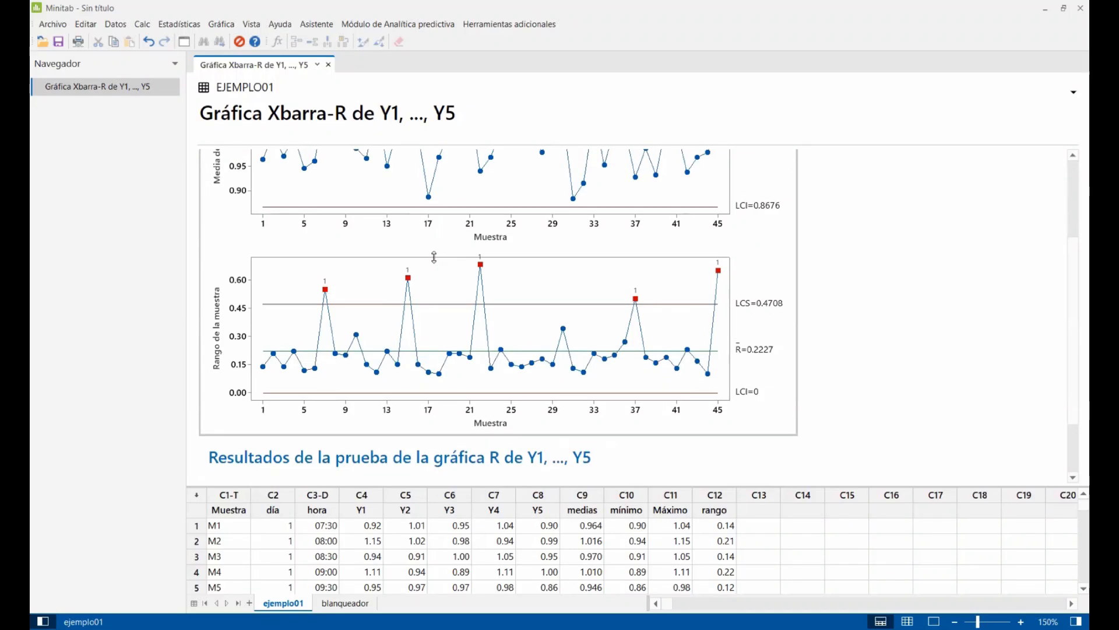
pyautogui.scroll(1, 436, 260)
pyautogui.scroll(-1, 500, 421)
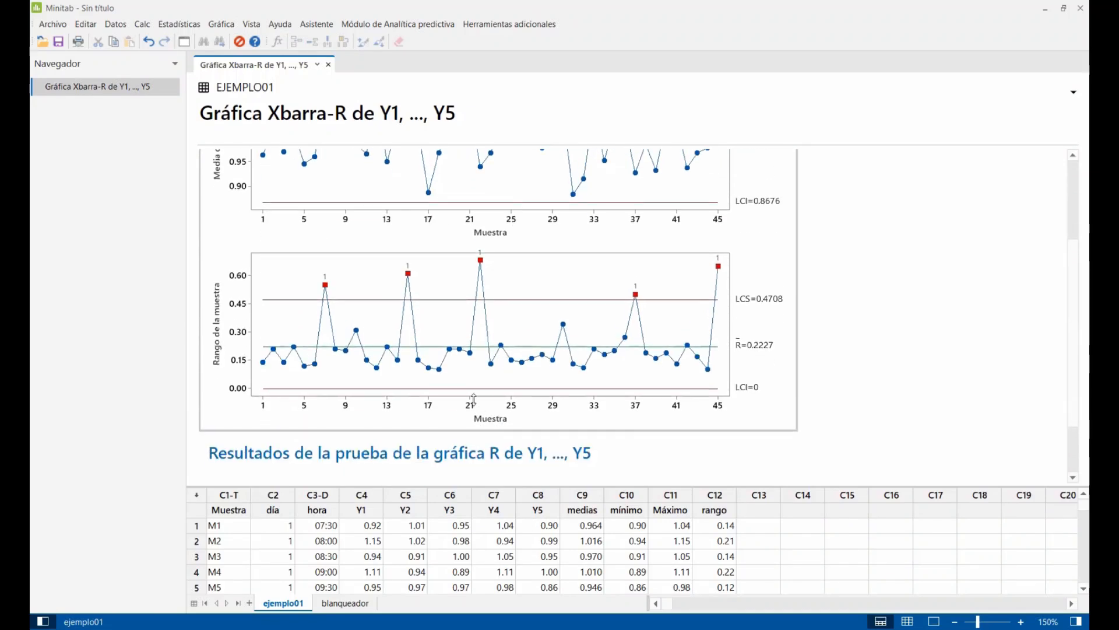
pyautogui.scroll(2, 487, 364)
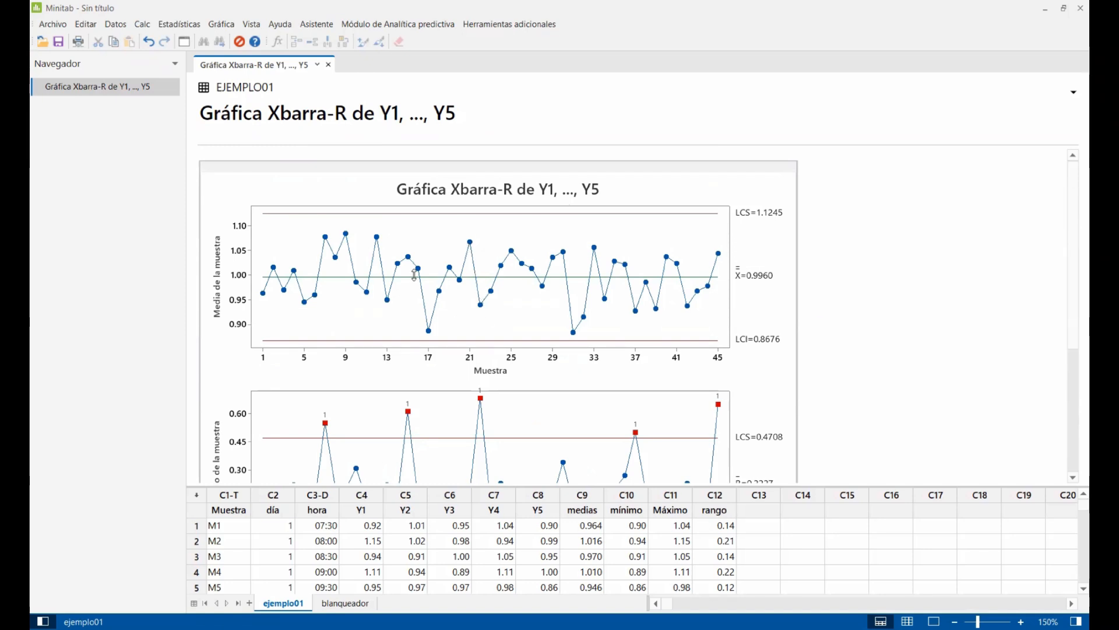
pyautogui.scroll(-2, 607, 388)
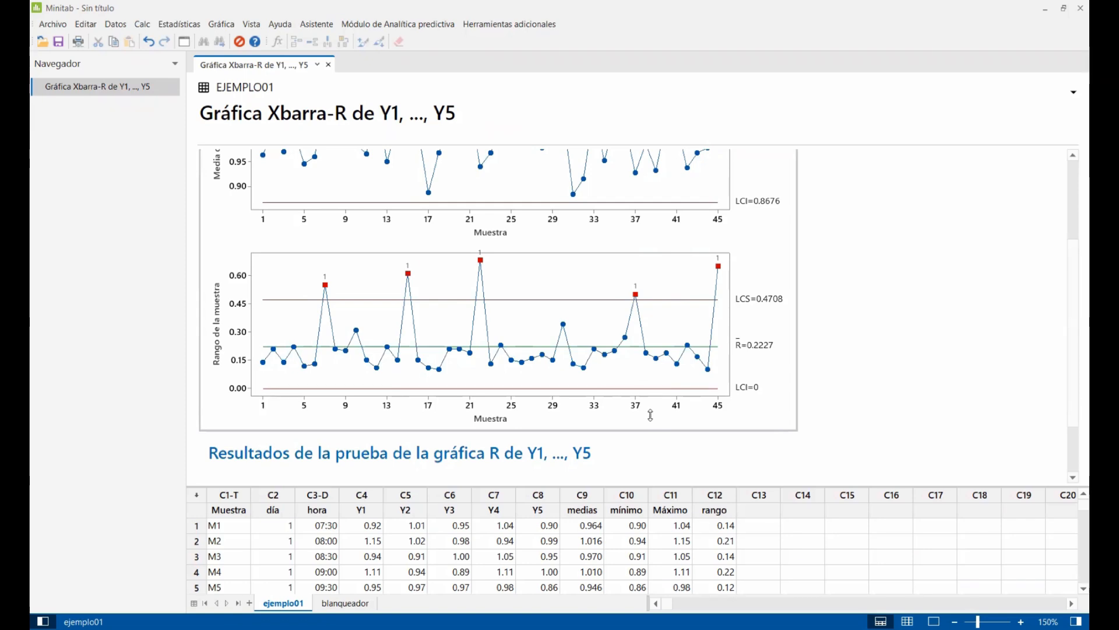
pyautogui.scroll(2, 651, 415)
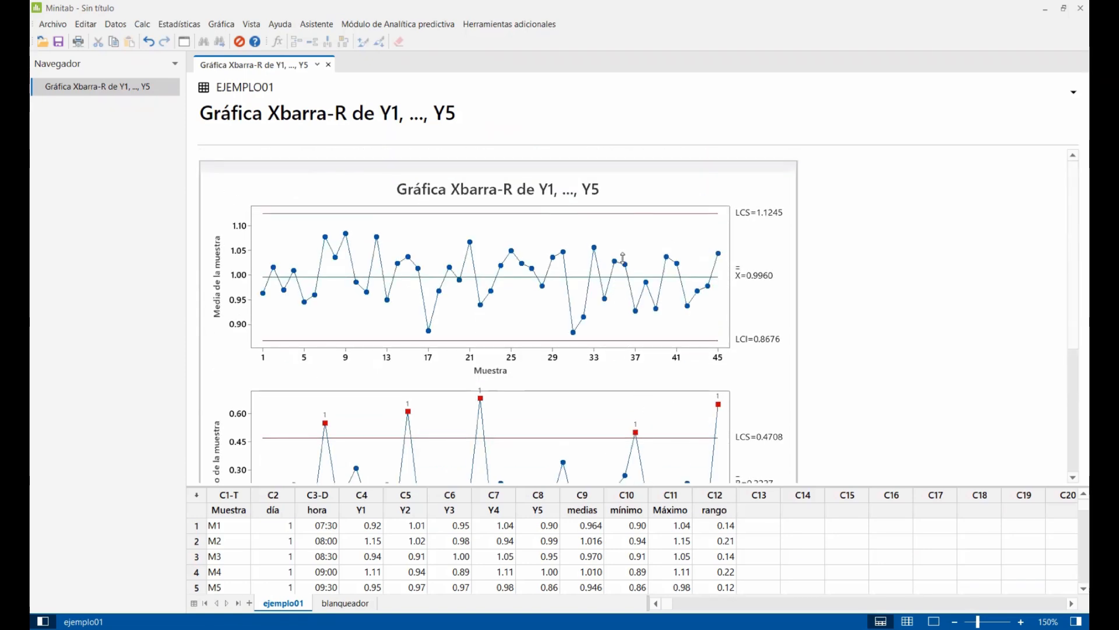
pyautogui.scroll(-2, 617, 318)
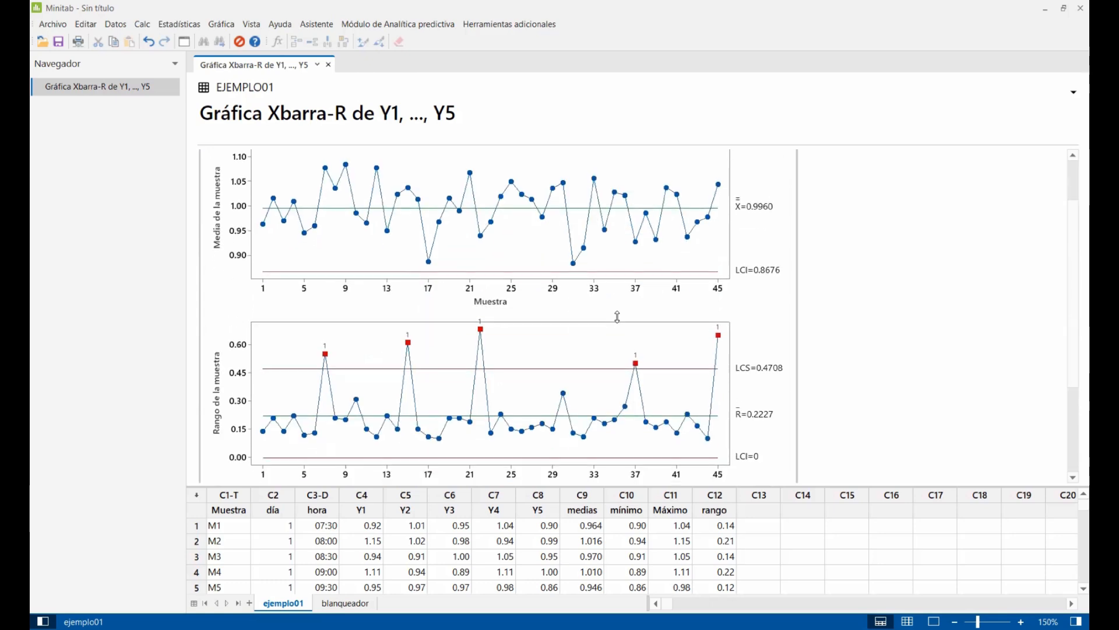
pyautogui.scroll(-1, 617, 318)
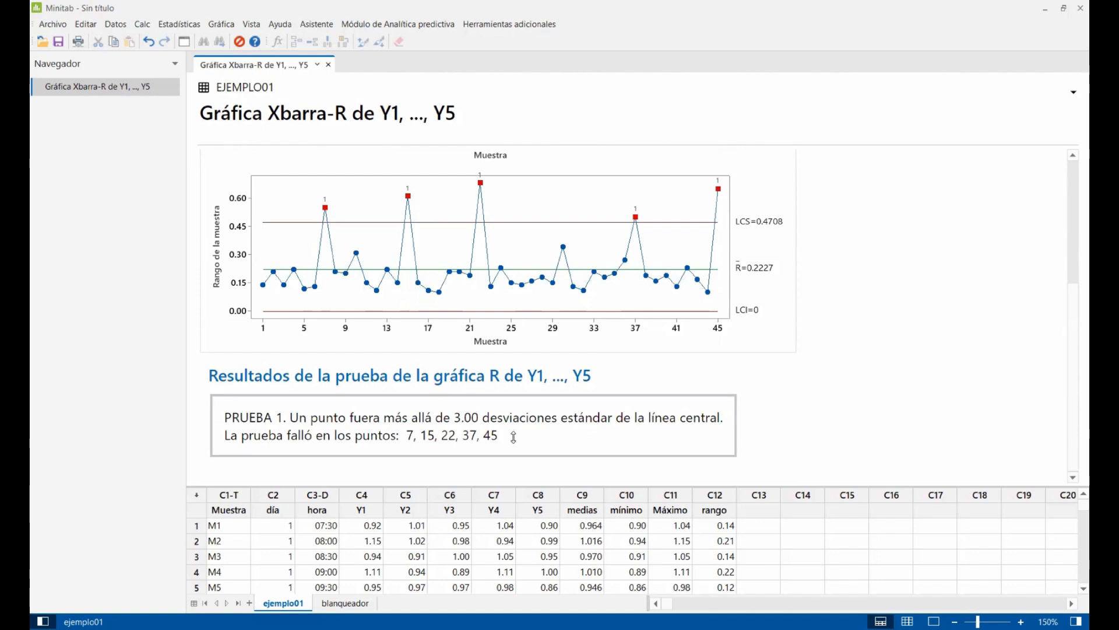
# Step: Read the R chart test results and match the listed out-of-control samples to the points on both charts
pyautogui.scroll(3, 513, 437)
pyautogui.scroll(-3, 512, 434)
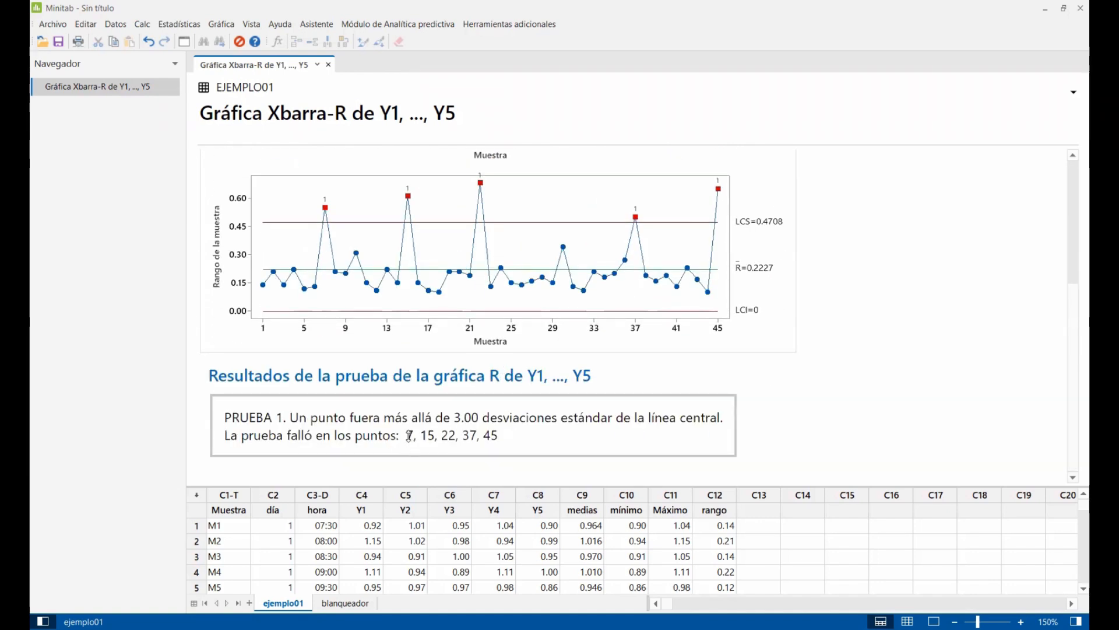
pyautogui.click(701, 294)
pyautogui.click(488, 453)
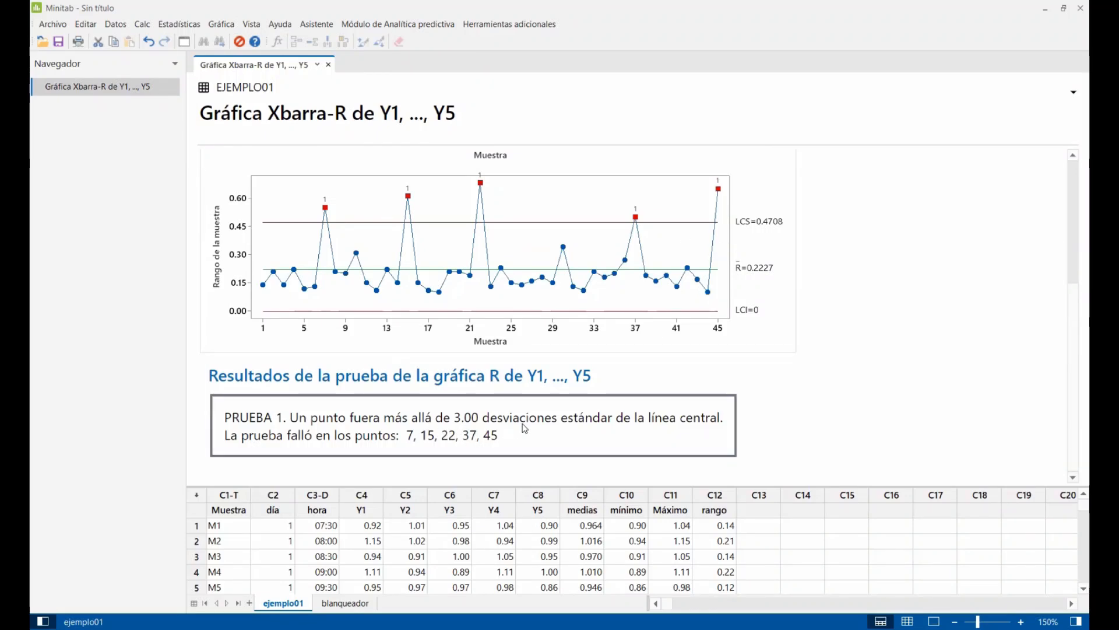
pyautogui.scroll(2, 640, 379)
pyautogui.scroll(-2, 642, 377)
pyautogui.scroll(4, 643, 378)
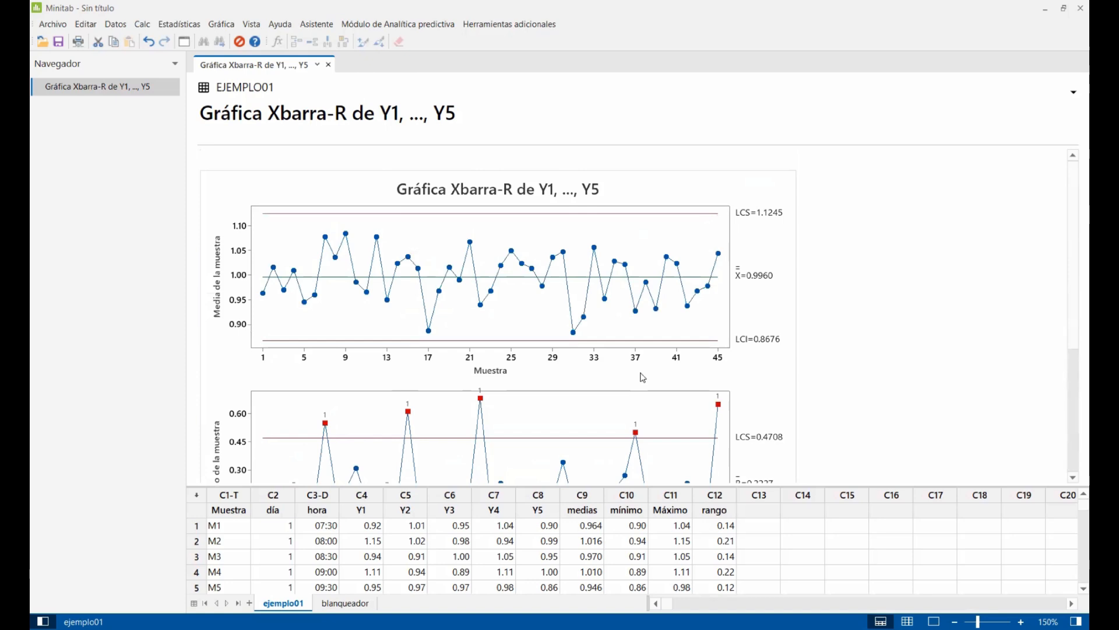
pyautogui.scroll(-4, 642, 378)
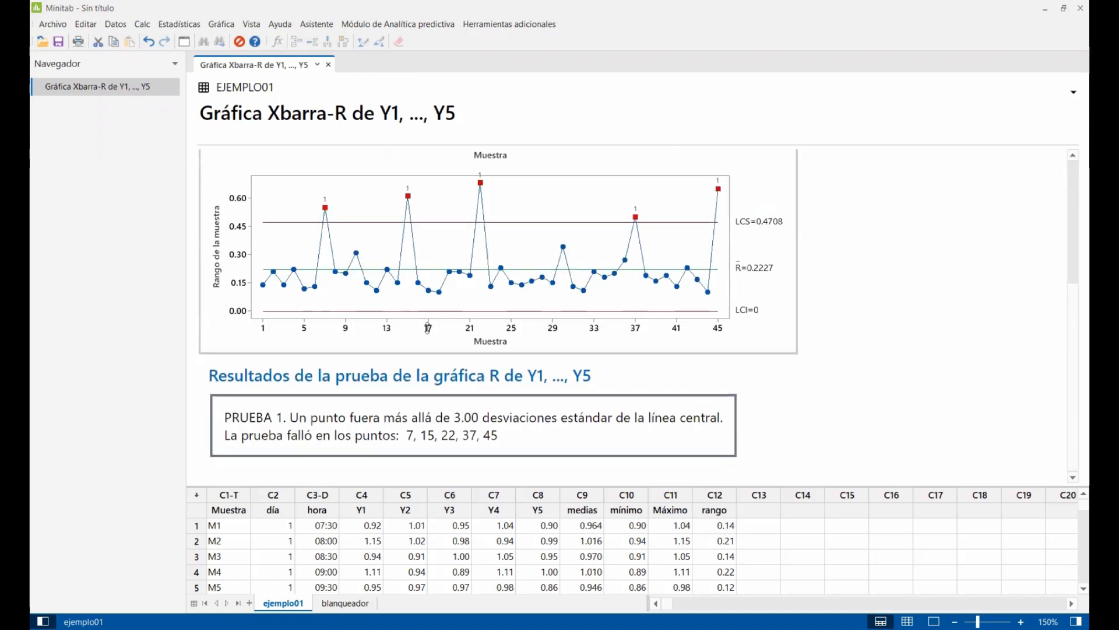
pyautogui.scroll(4, 428, 328)
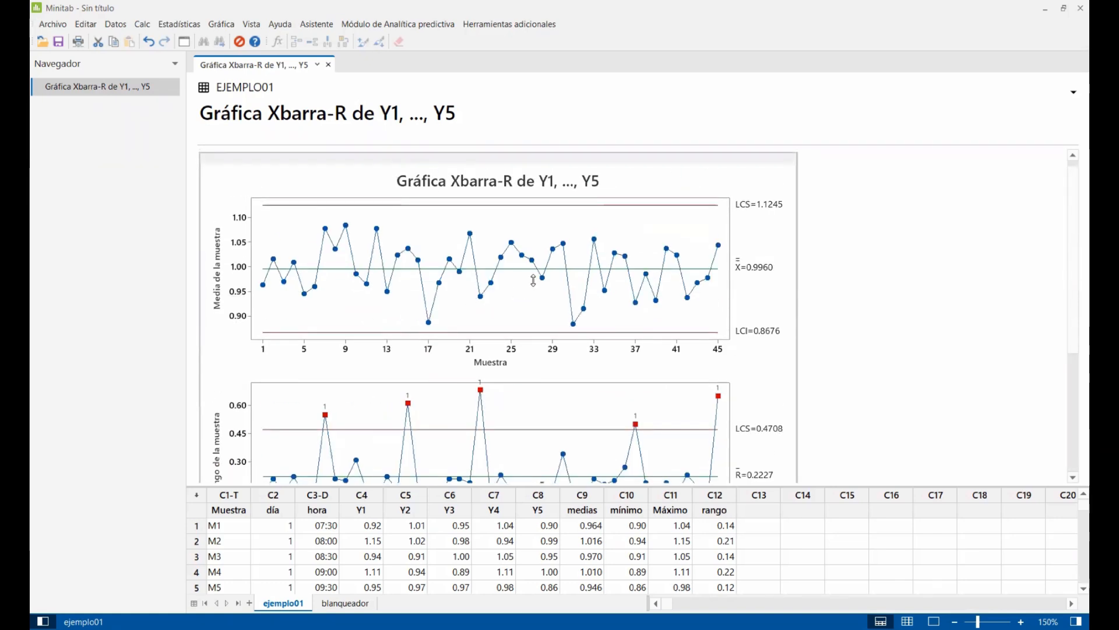
pyautogui.scroll(-3, 533, 280)
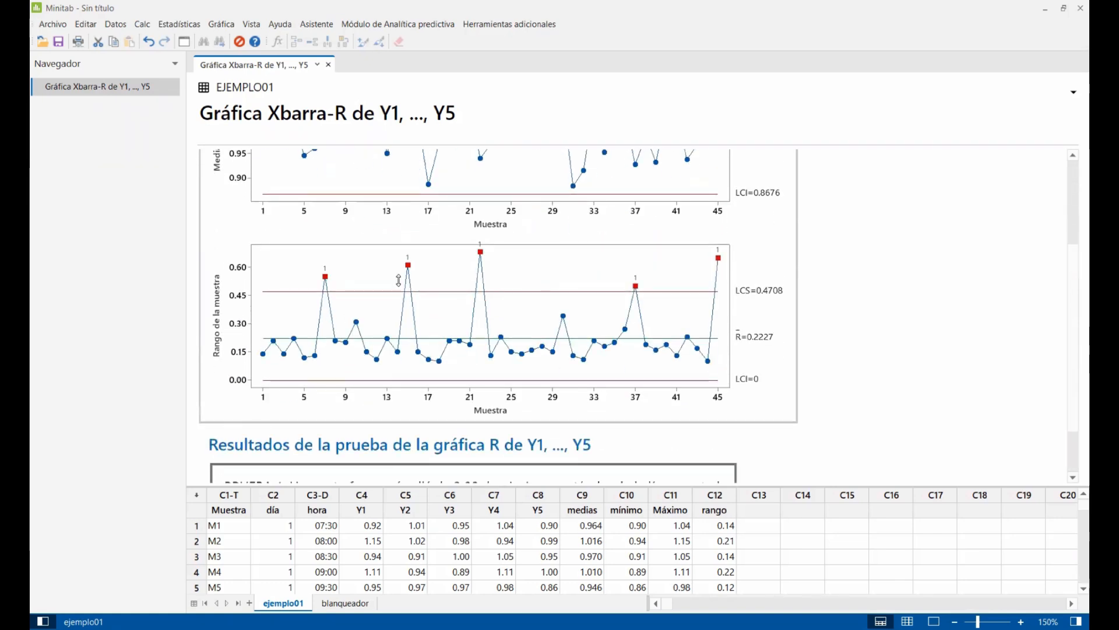
pyautogui.scroll(-1, 685, 337)
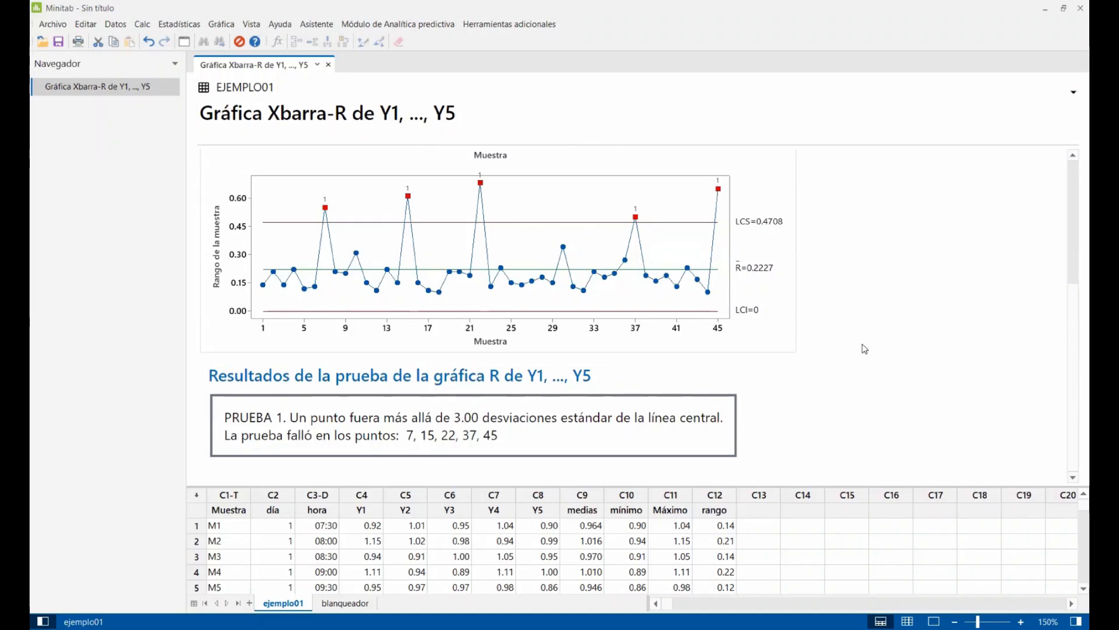
pyautogui.scroll(4, 865, 348)
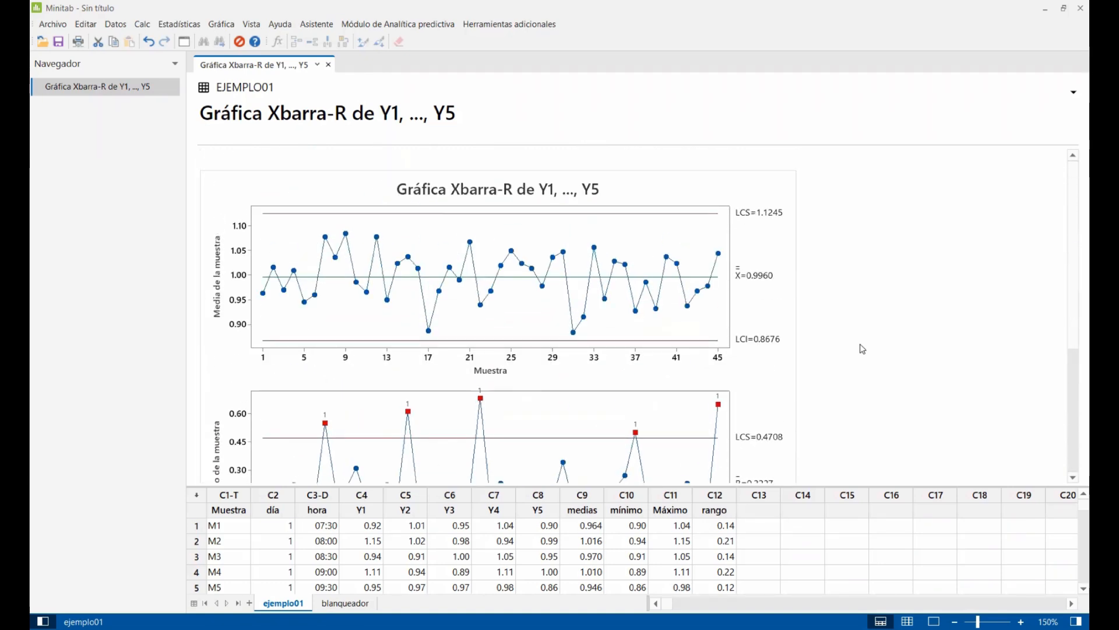
pyautogui.scroll(-5, 859, 346)
pyautogui.scroll(5, 856, 346)
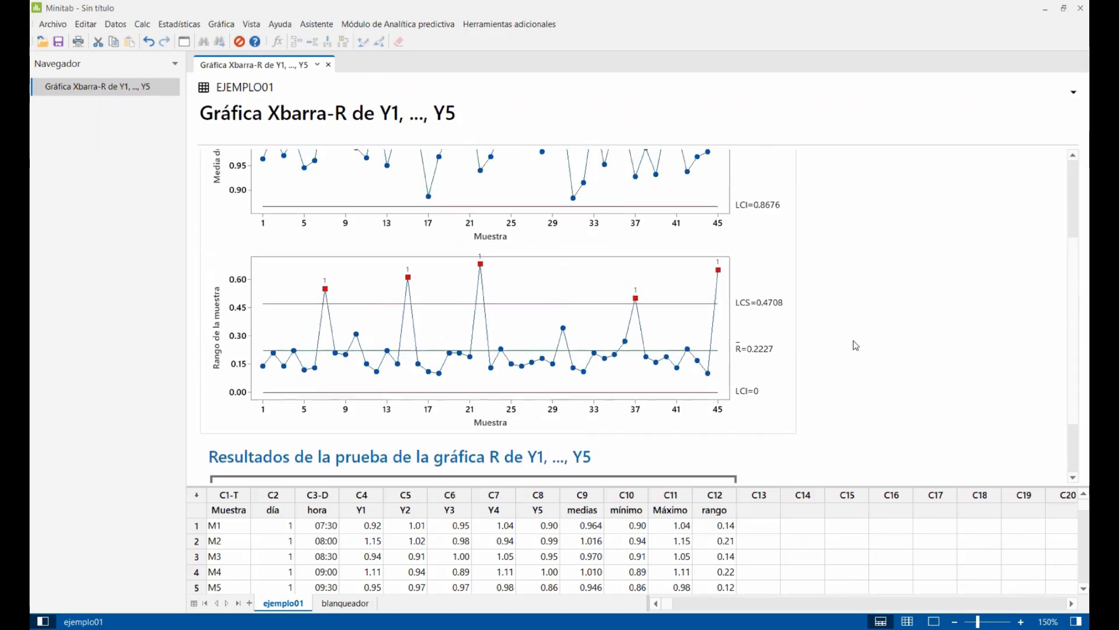
pyautogui.scroll(-3, 854, 345)
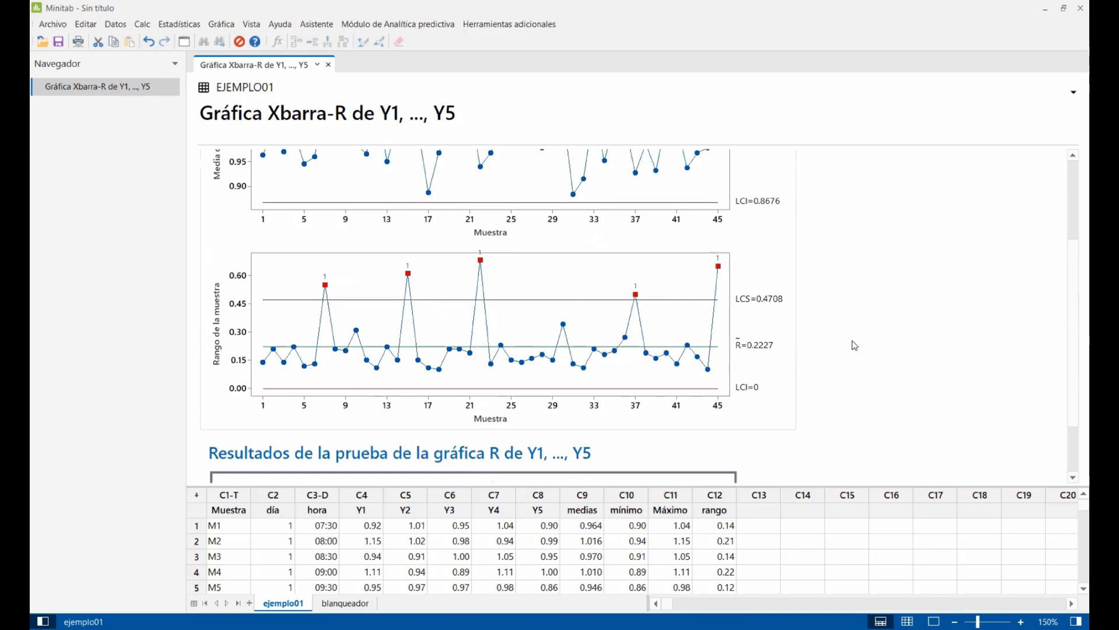
pyautogui.scroll(-2, 855, 345)
pyautogui.scroll(4, 855, 345)
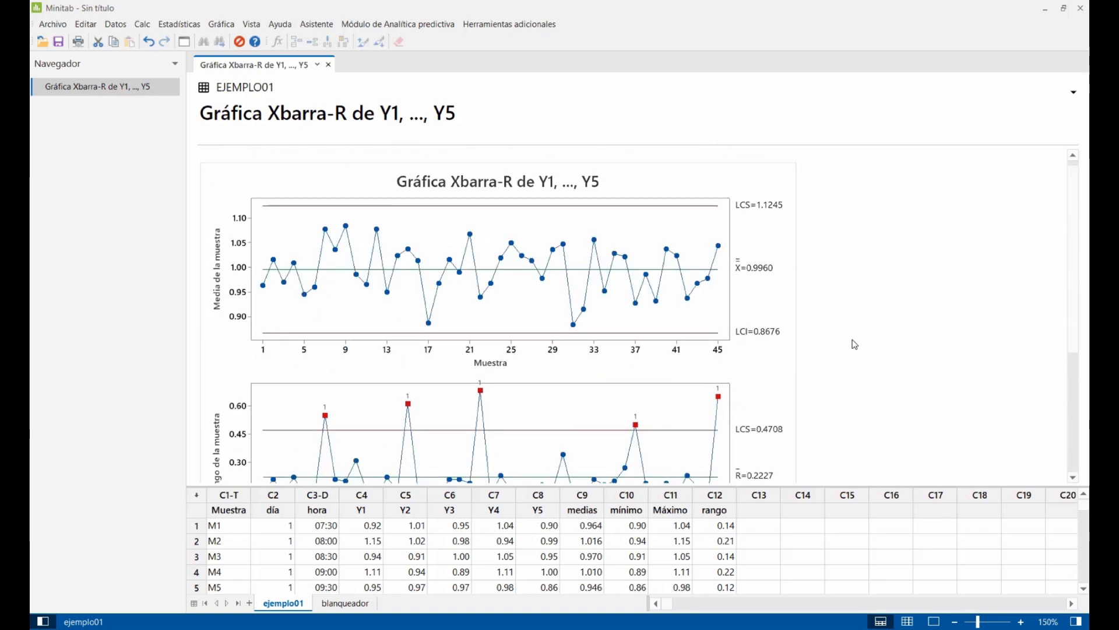
pyautogui.scroll(-3, 855, 344)
pyautogui.scroll(3, 855, 345)
pyautogui.scroll(-3, 854, 345)
pyautogui.scroll(3, 854, 344)
pyautogui.scroll(-3, 854, 345)
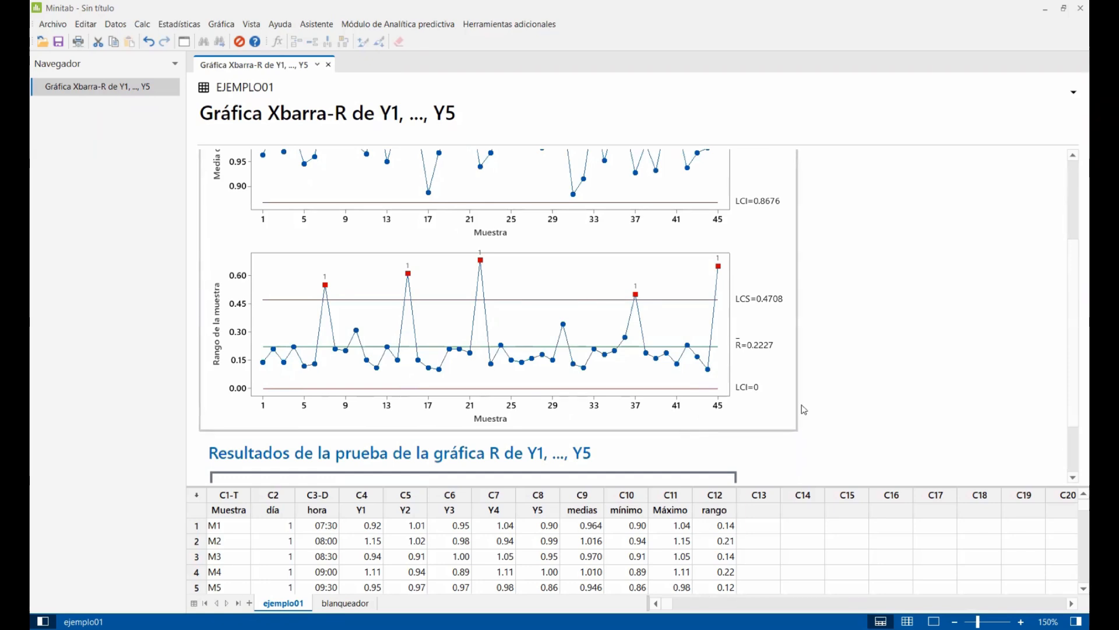
pyautogui.scroll(-1, 910, 392)
pyautogui.scroll(-2, 910, 392)
pyautogui.scroll(3, 910, 392)
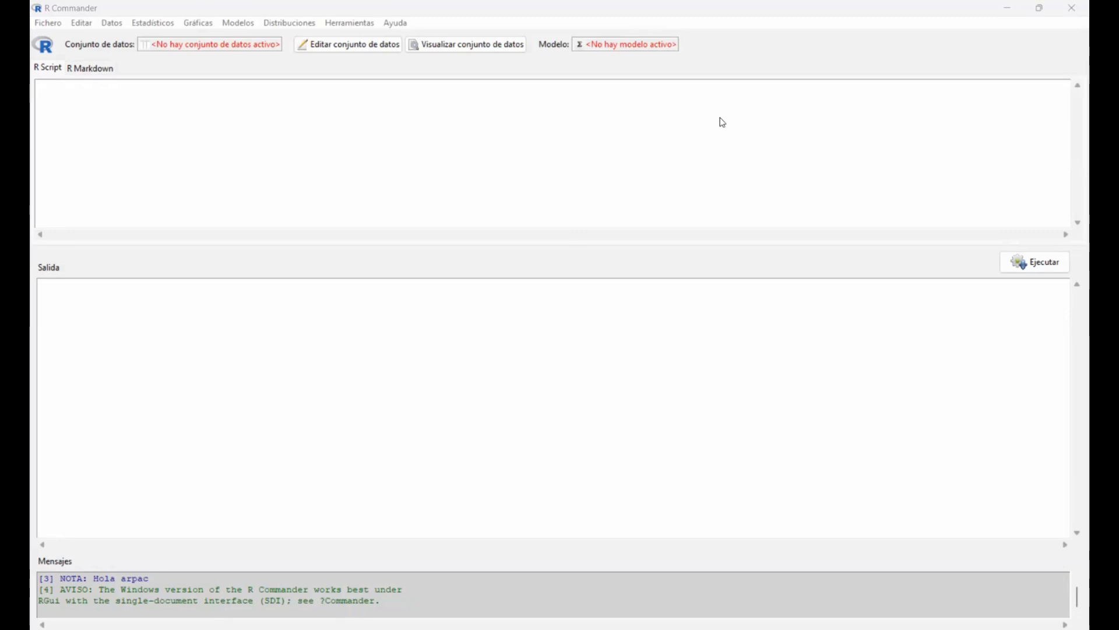
# Step: Switch to R Commander, load the RcmdrPlugin.UCA plugin and maximize the restarted window
pyautogui.click(361, 154)
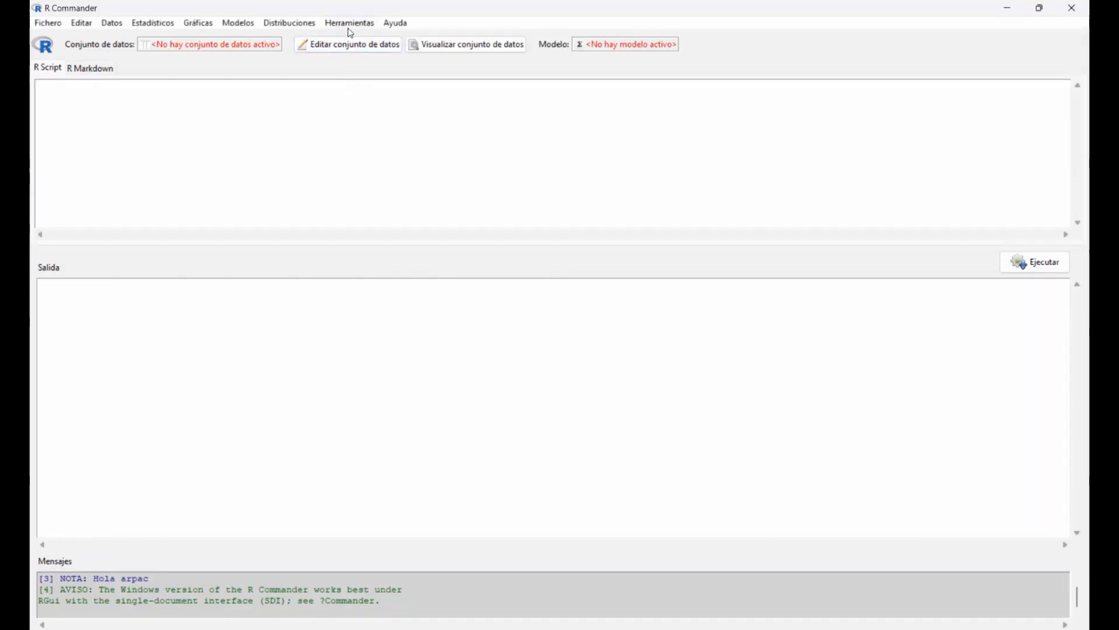
pyautogui.click(351, 24)
pyautogui.click(367, 53)
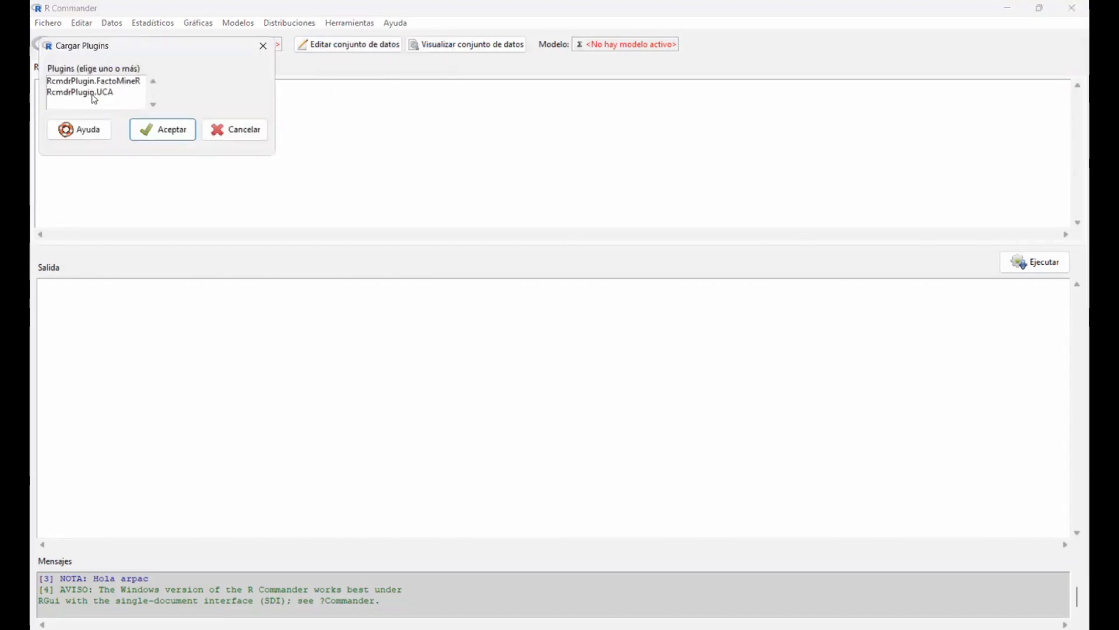
pyautogui.click(93, 97)
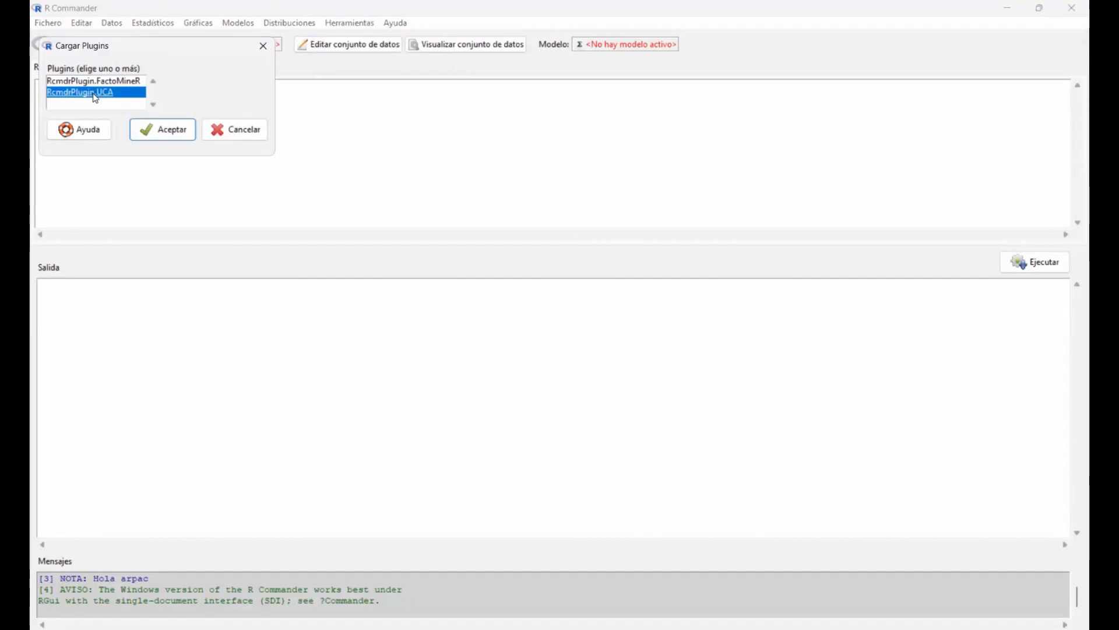
pyautogui.click(168, 133)
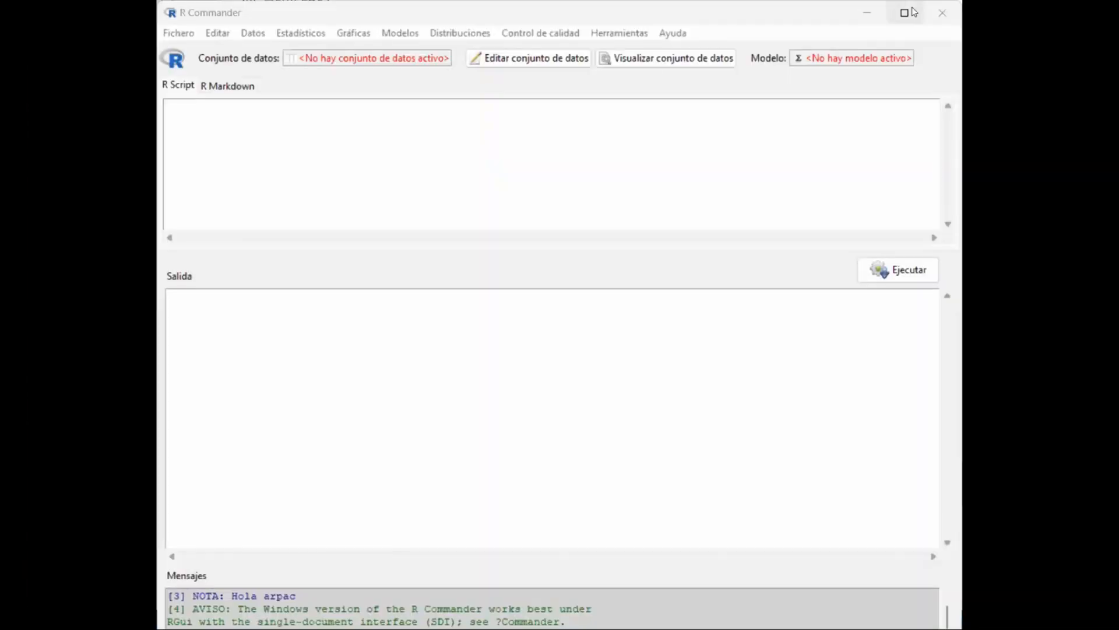
pyautogui.click(905, 13)
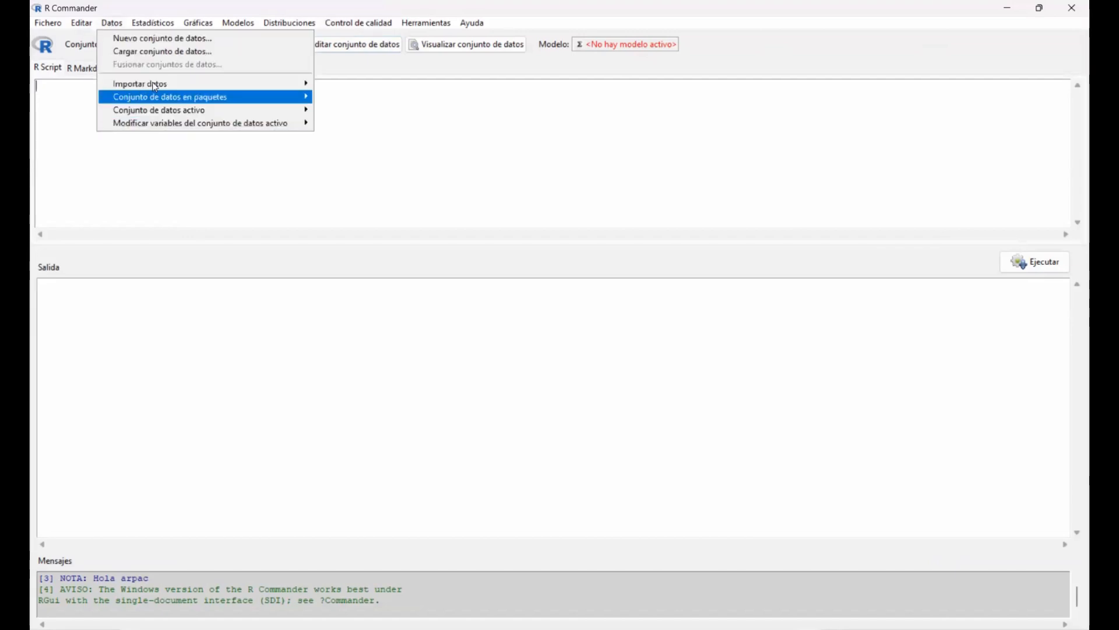
# Step: Start an Excel data import with the data set named carta01, keeping variable names in the first row
pyautogui.click(112, 26)
pyautogui.moveTo(165, 88)
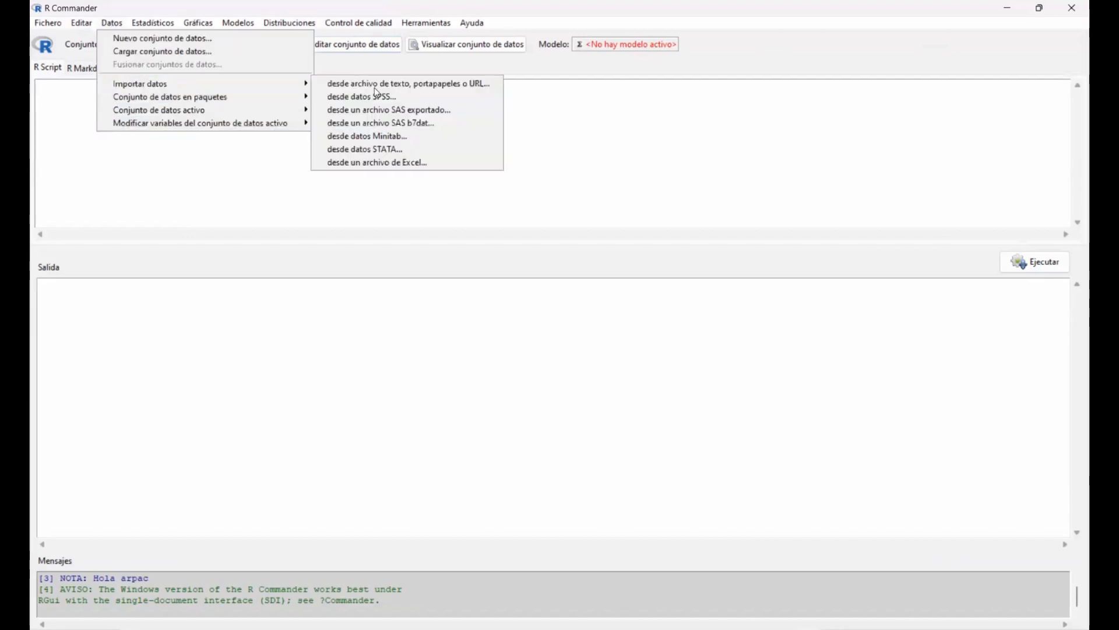
pyautogui.click(383, 159)
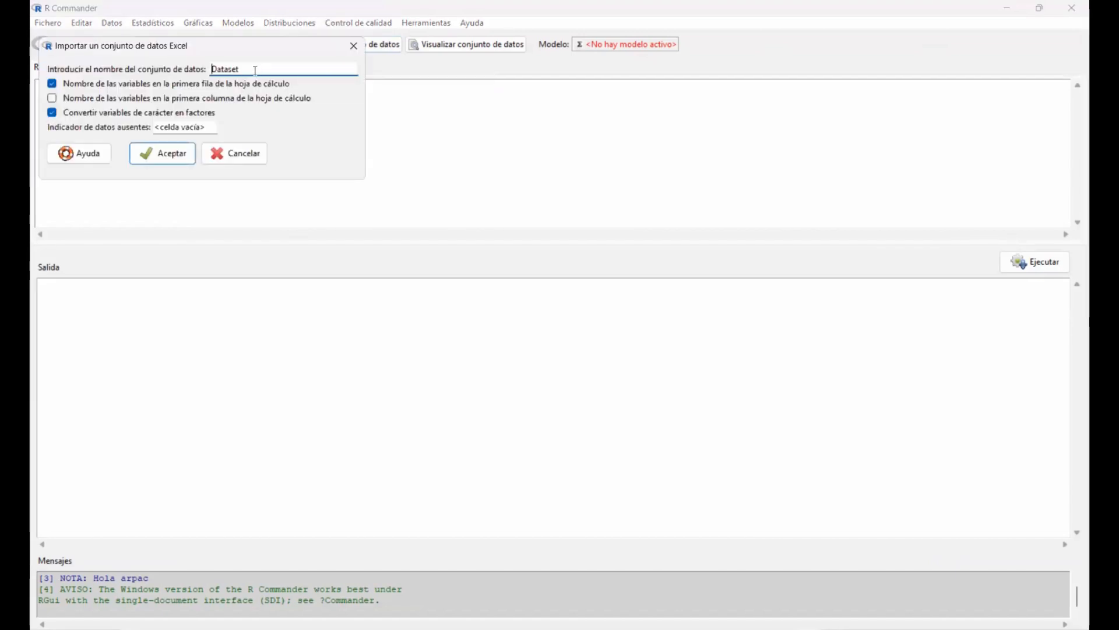
pyautogui.write('carta0')
pyautogui.write('1')
pyautogui.click(163, 154)
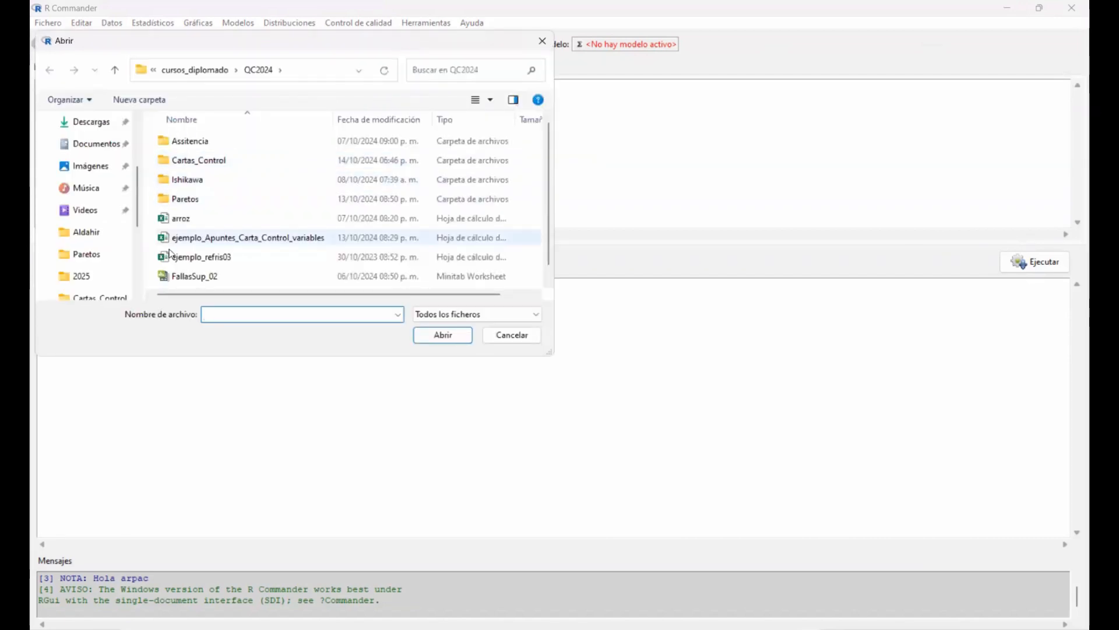
# Step: Import the ejemplo01 table from the ejemplo_Apuntes_Carta_Control_variables workbook in the Cartas_Control folder
pyautogui.doubleClick(175, 166)
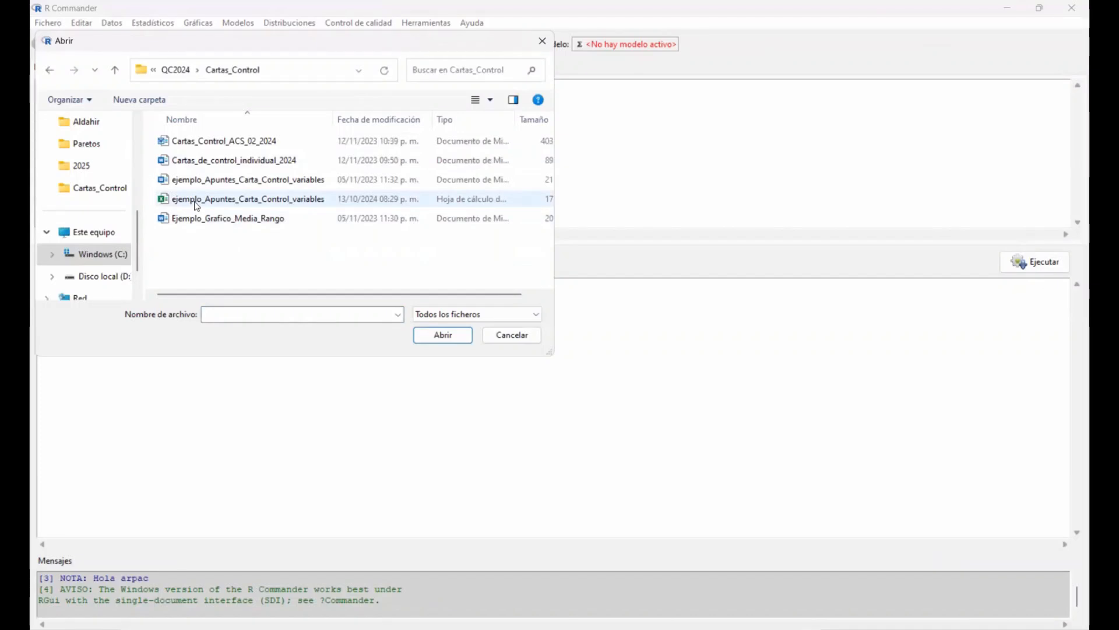
pyautogui.doubleClick(194, 201)
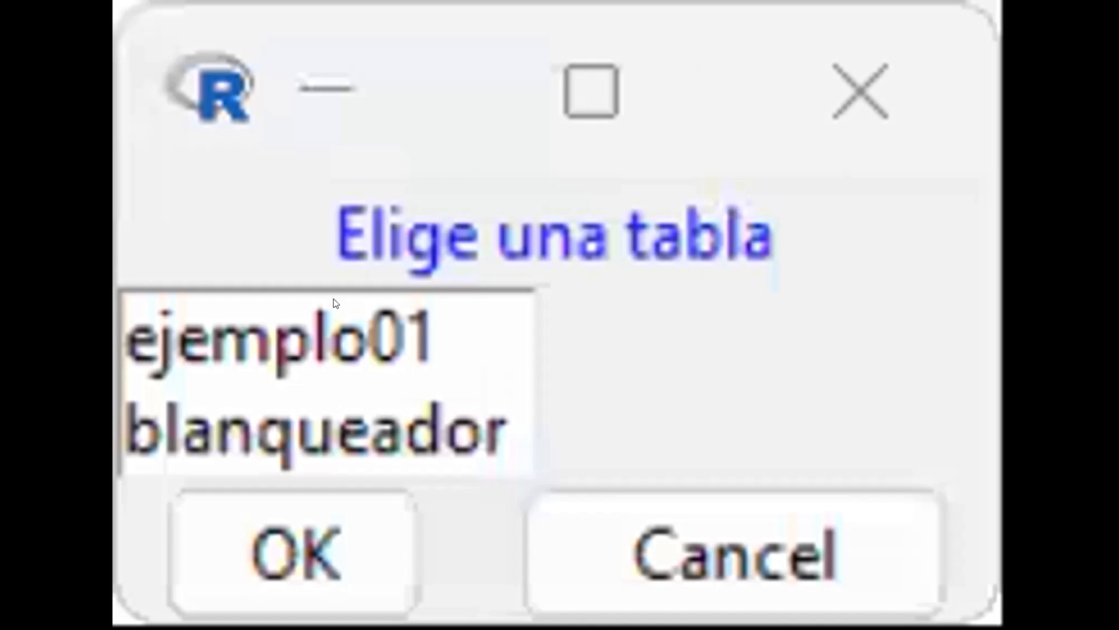
pyautogui.click(335, 303)
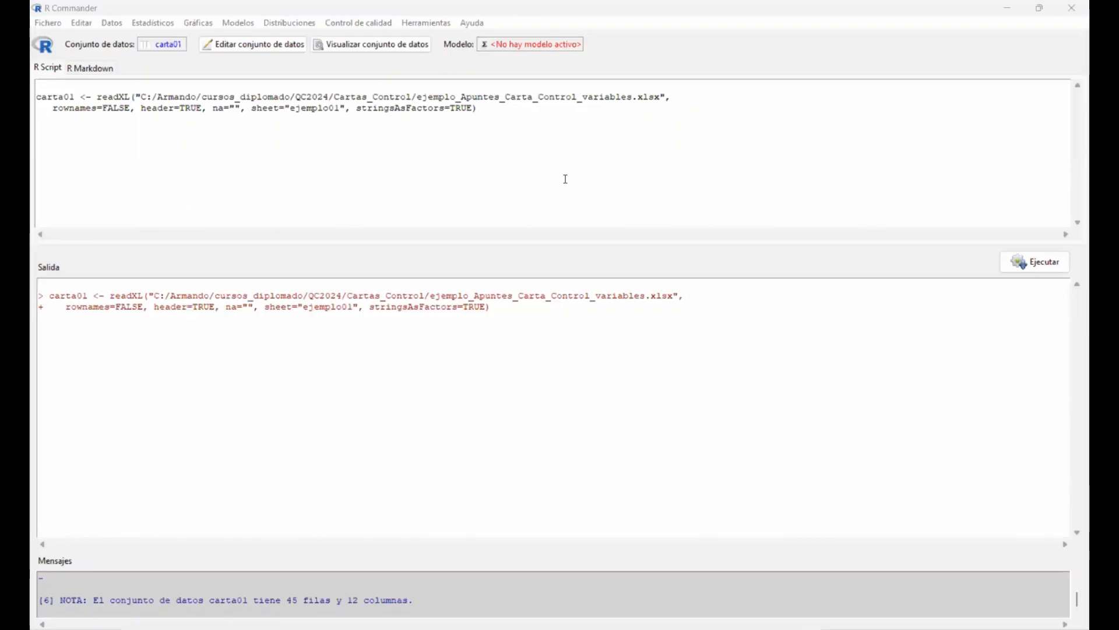
pyautogui.click(516, 115)
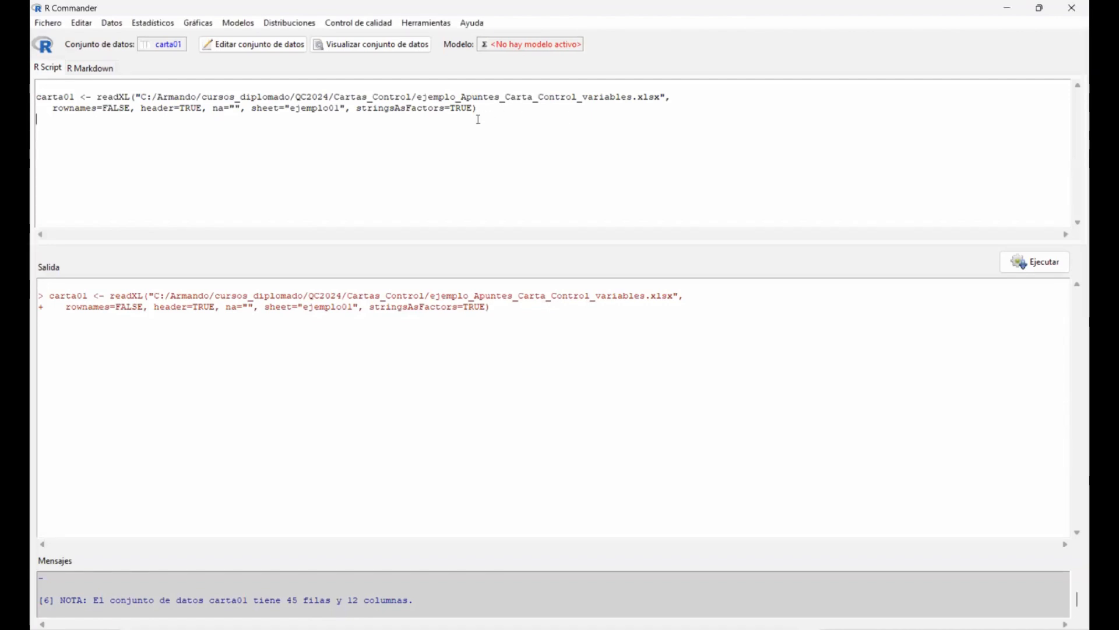
# Step: Open the setup for a Phase I means control chart with multiple columns
pyautogui.click(387, 23)
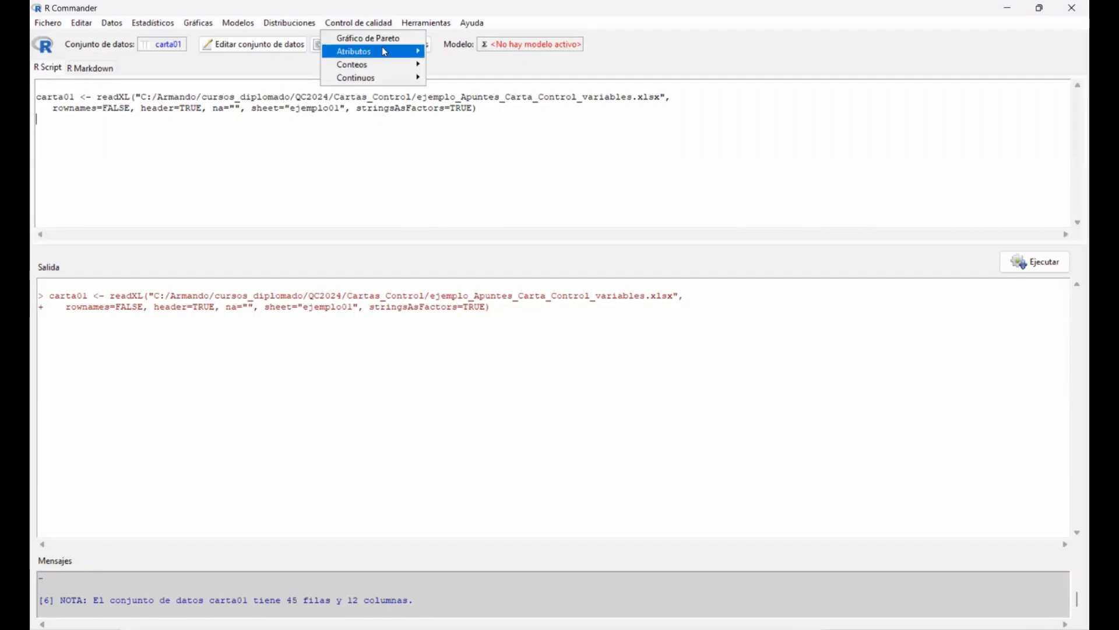
pyautogui.moveTo(380, 85)
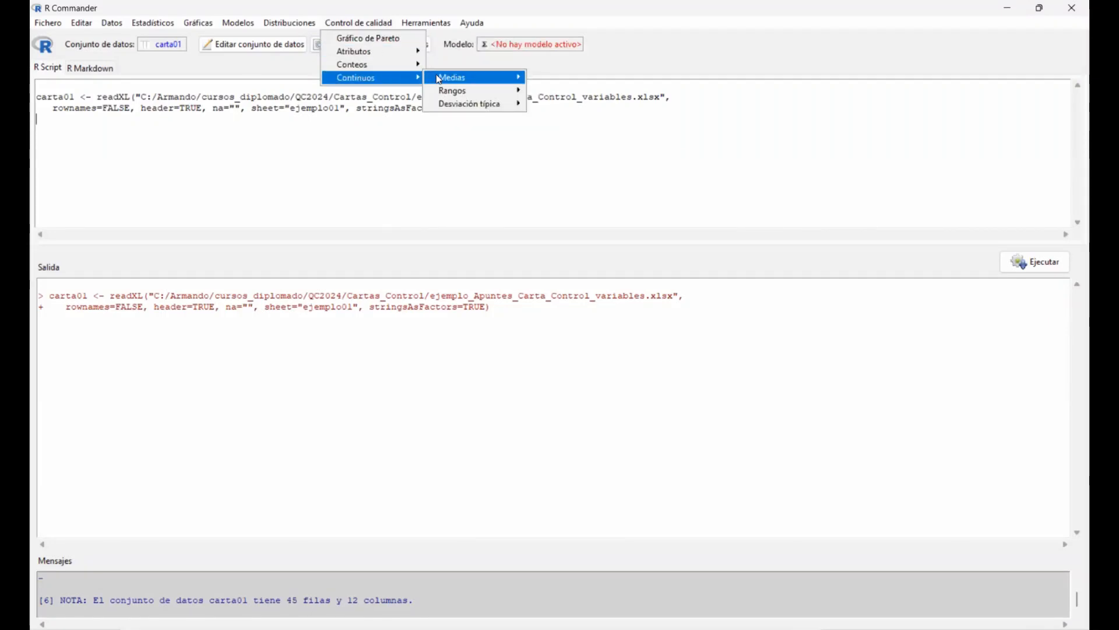
pyautogui.moveTo(443, 79)
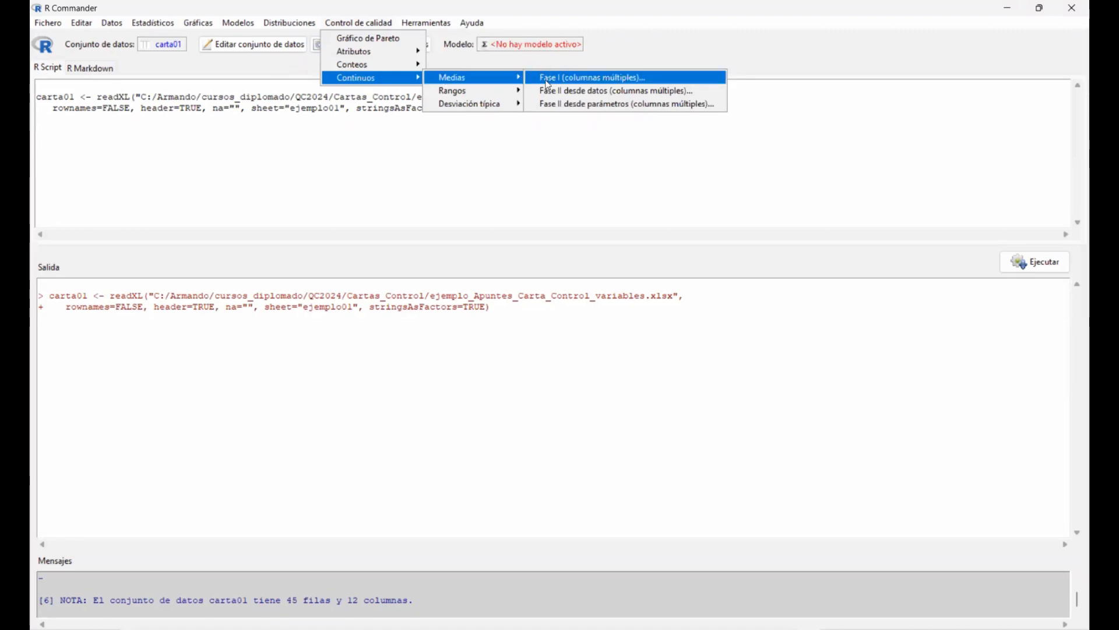
pyautogui.click(548, 81)
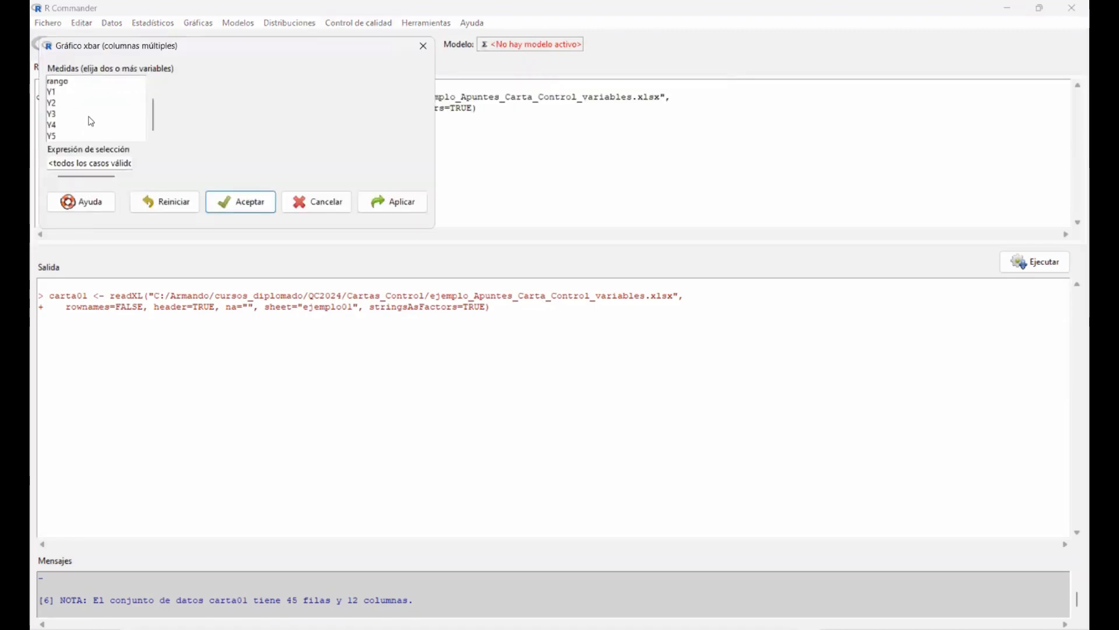
pyautogui.click(57, 95)
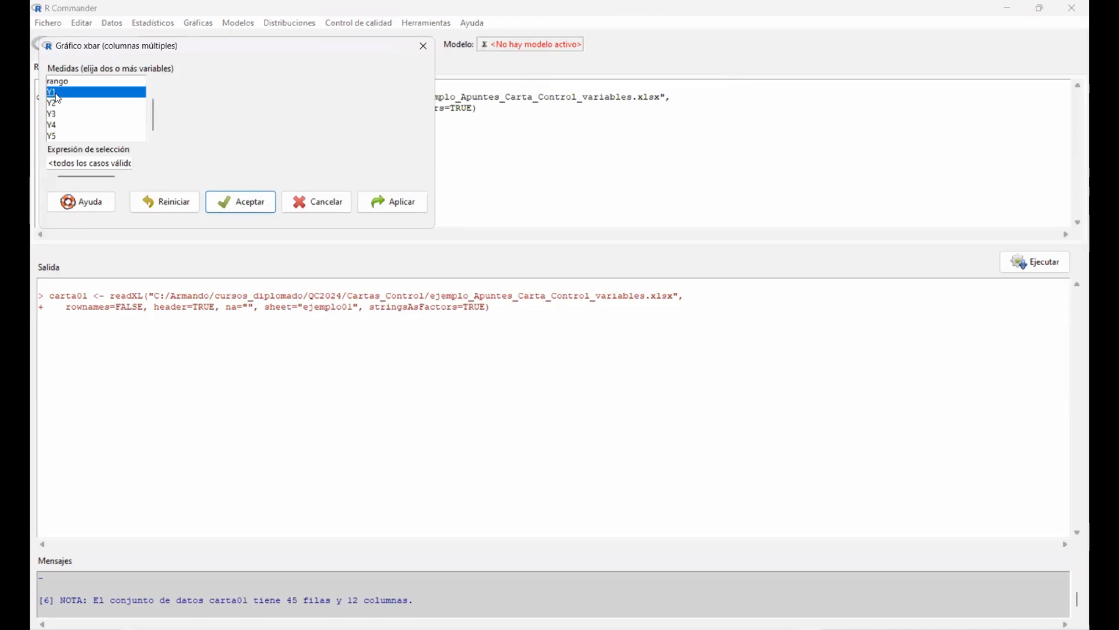
pyautogui.click(54, 101)
pyautogui.click(54, 94)
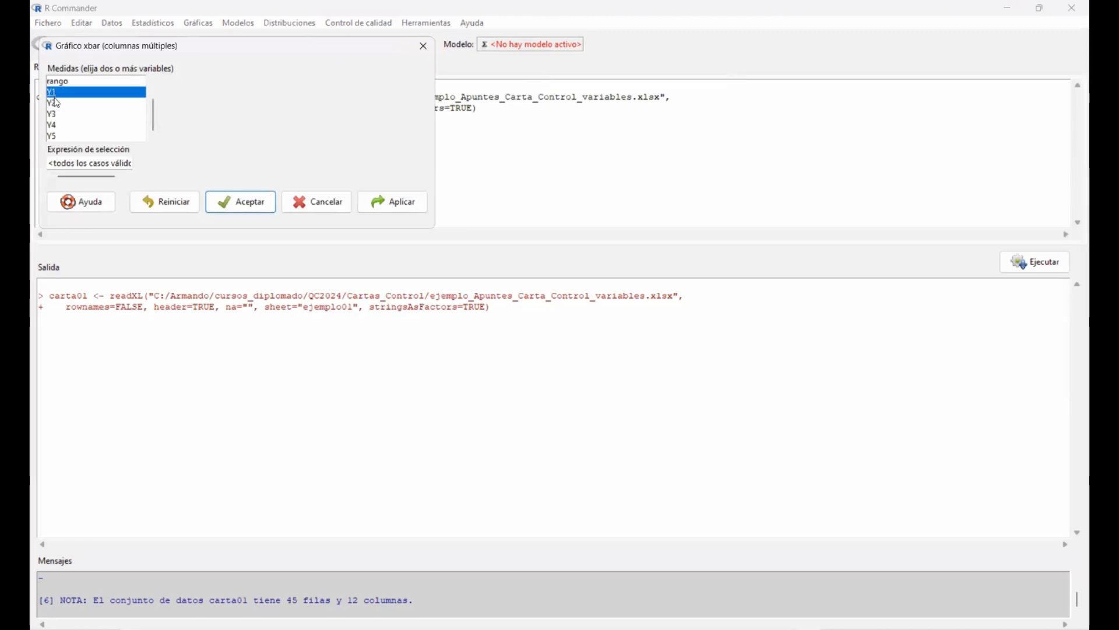
pyautogui.click(51, 137)
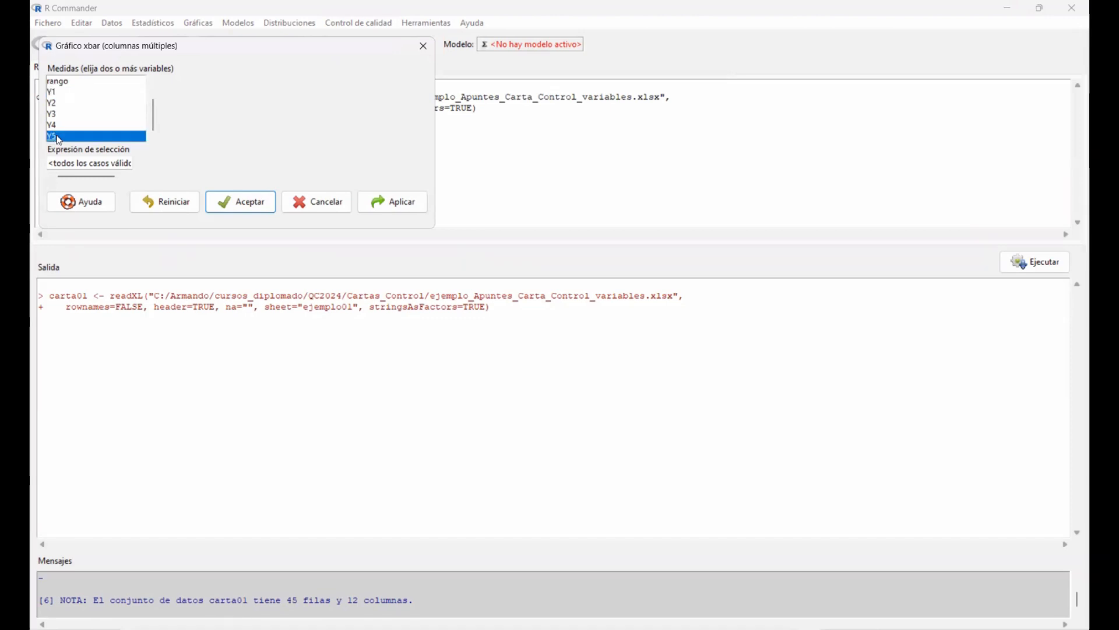
pyautogui.click(52, 96)
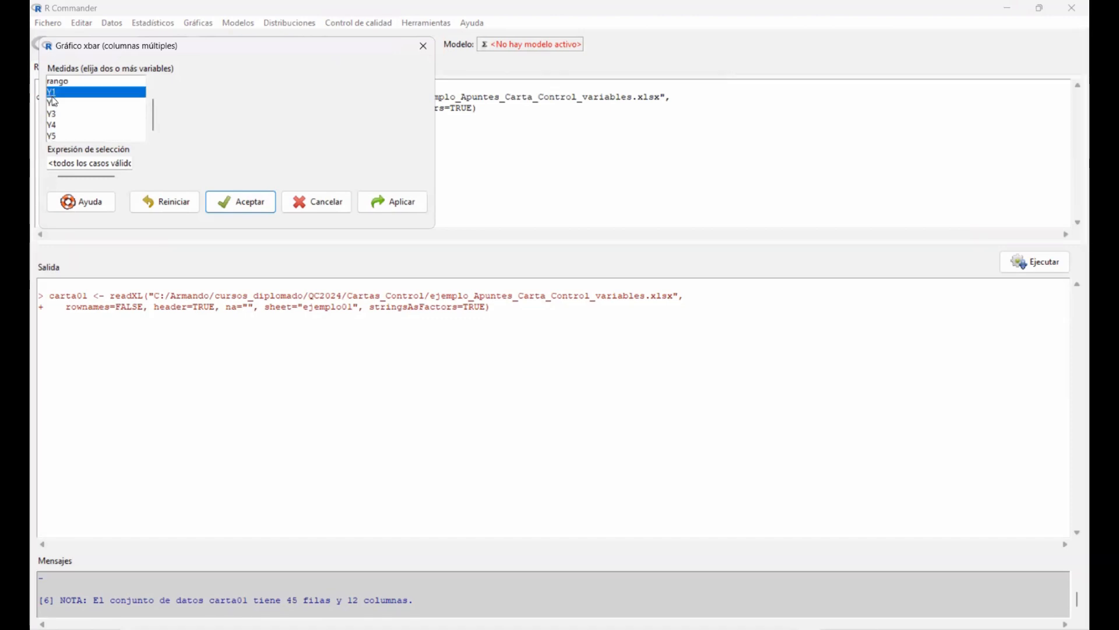
pyautogui.click(55, 105)
pyautogui.click(55, 95)
pyautogui.keyDown('ctrl'); pyautogui.click(53, 95); pyautogui.keyUp('ctrl')
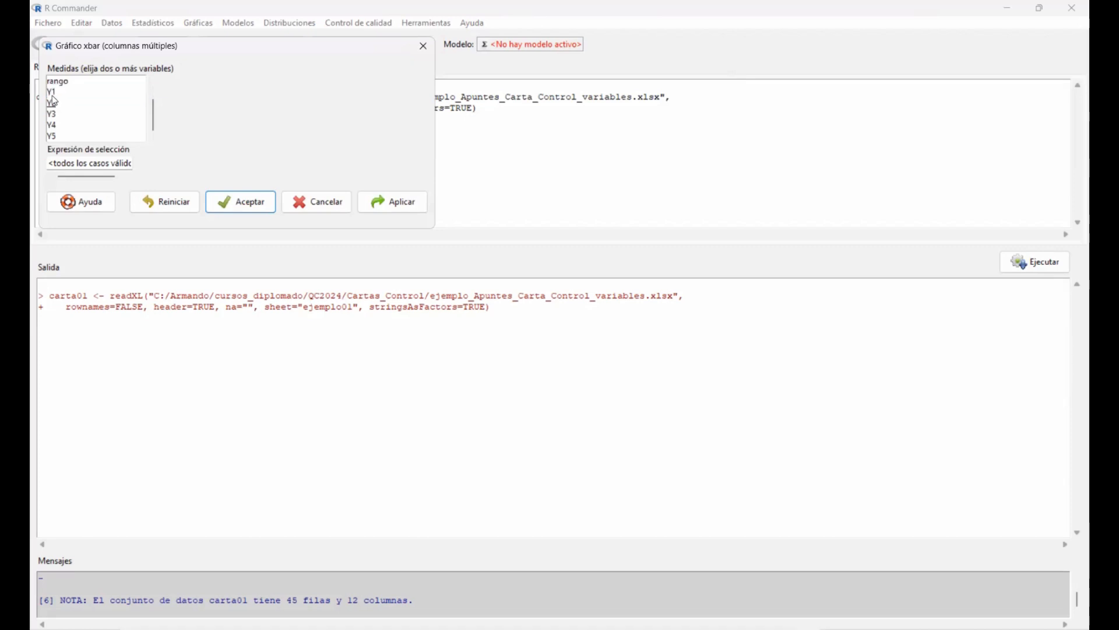
# Step: Create the Phase I xbar chart using the variables Y1, Y2, Y3, Y4 and Y5 as measures
pyautogui.keyDown('ctrl'); pyautogui.click(52, 101); pyautogui.keyUp('ctrl')
pyautogui.keyDown('ctrl'); pyautogui.click(52, 94); pyautogui.keyUp('ctrl')
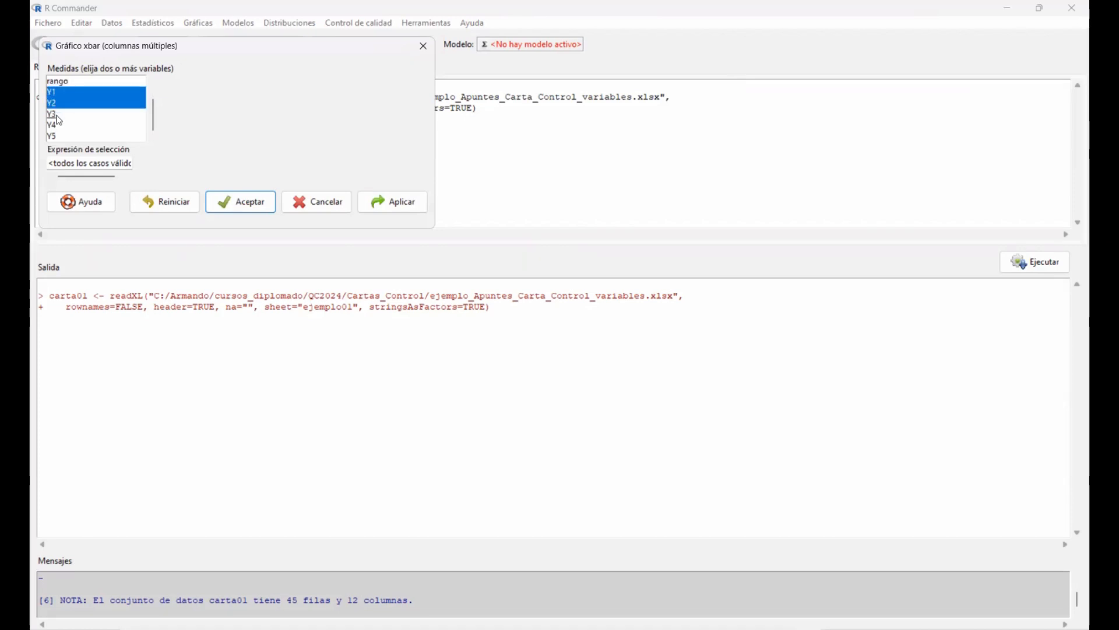
pyautogui.keyDown('ctrl'); pyautogui.click(57, 115); pyautogui.keyUp('ctrl')
pyautogui.keyDown('ctrl'); pyautogui.click(54, 127); pyautogui.keyUp('ctrl')
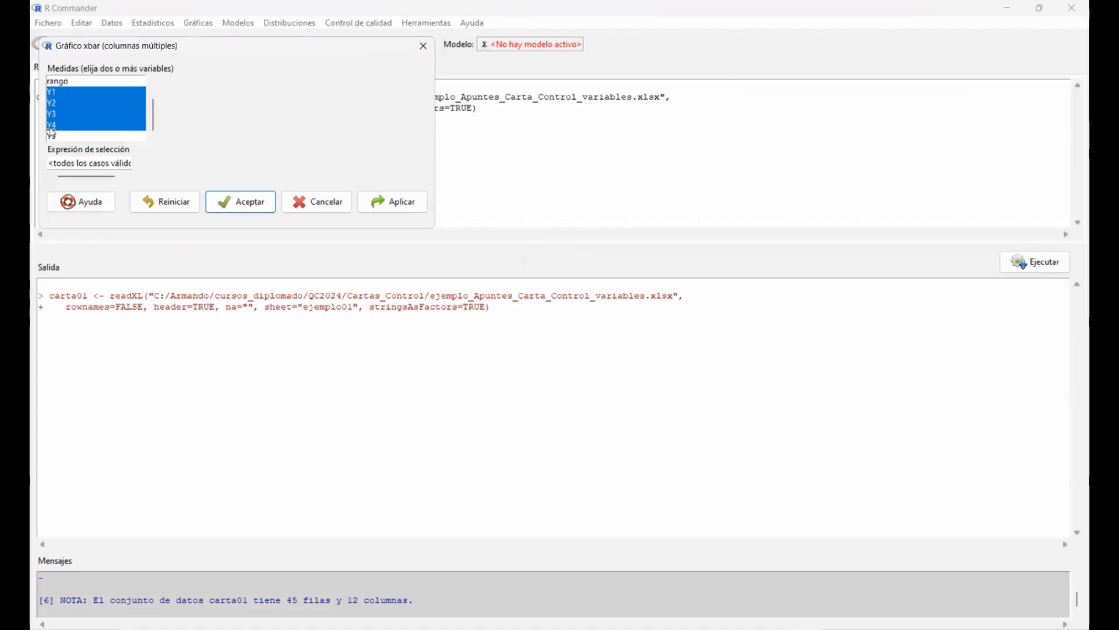
pyautogui.keyDown('ctrl'); pyautogui.click(52, 135); pyautogui.keyUp('ctrl')
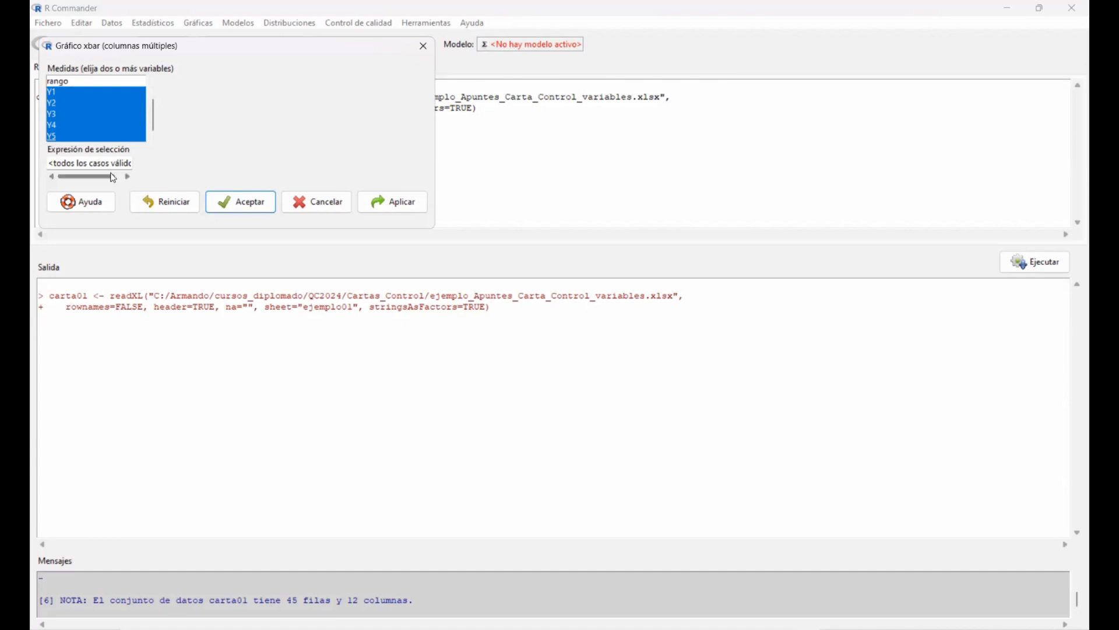
pyautogui.click(254, 204)
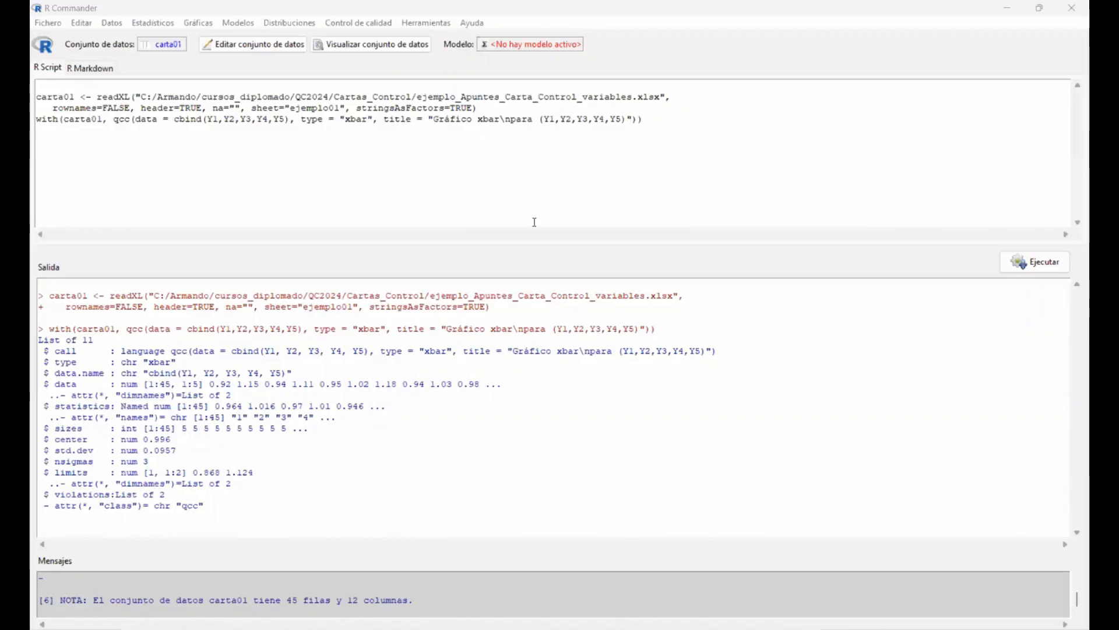
# Step: Review the generated qcc command, inspect the xbar chart in RGui with its window moved nearer the centre, and return to R Commander
pyautogui.click(164, 120)
pyautogui.click(379, 119)
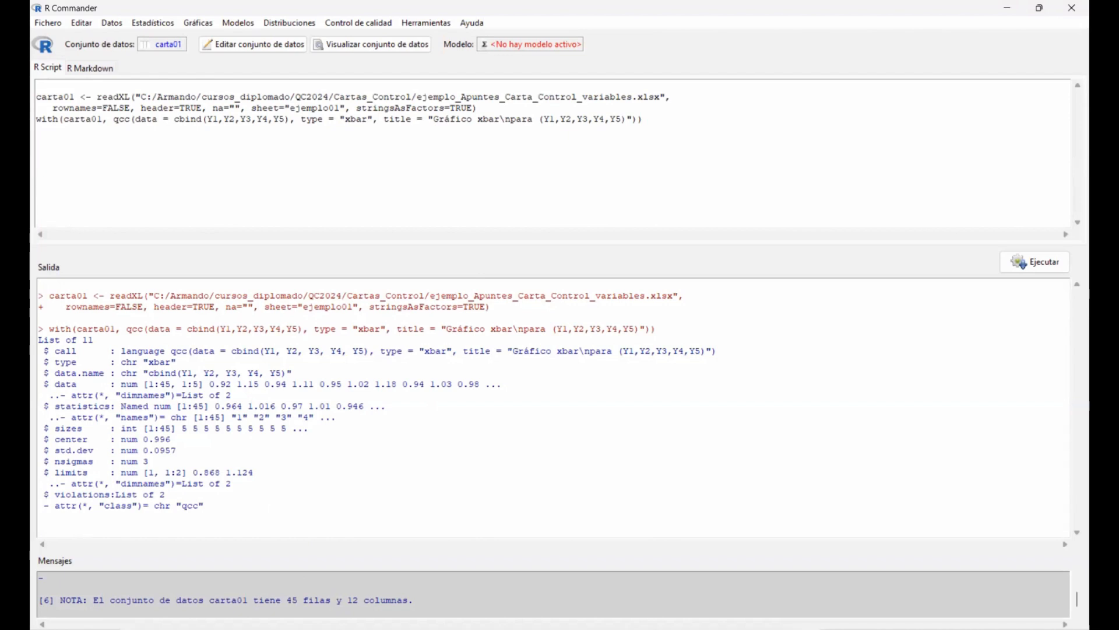
pyautogui.hotkey('alt', 'Tab')
pyautogui.moveTo(787, 58); pyautogui.dragTo(787, 97)
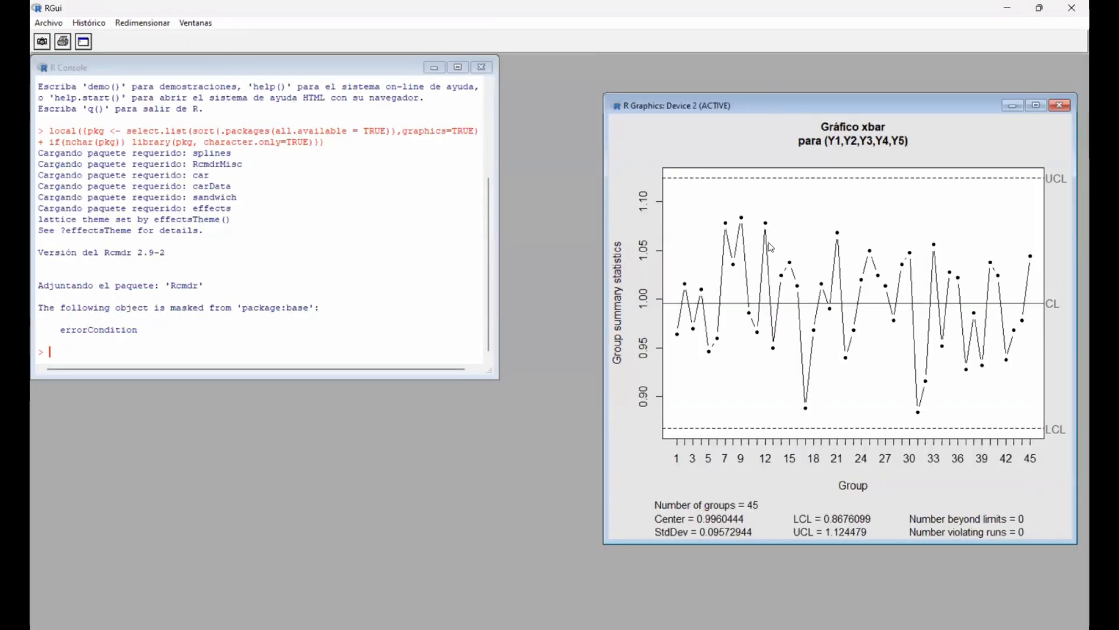
pyautogui.moveTo(767, 105); pyautogui.dragTo(534, 111)
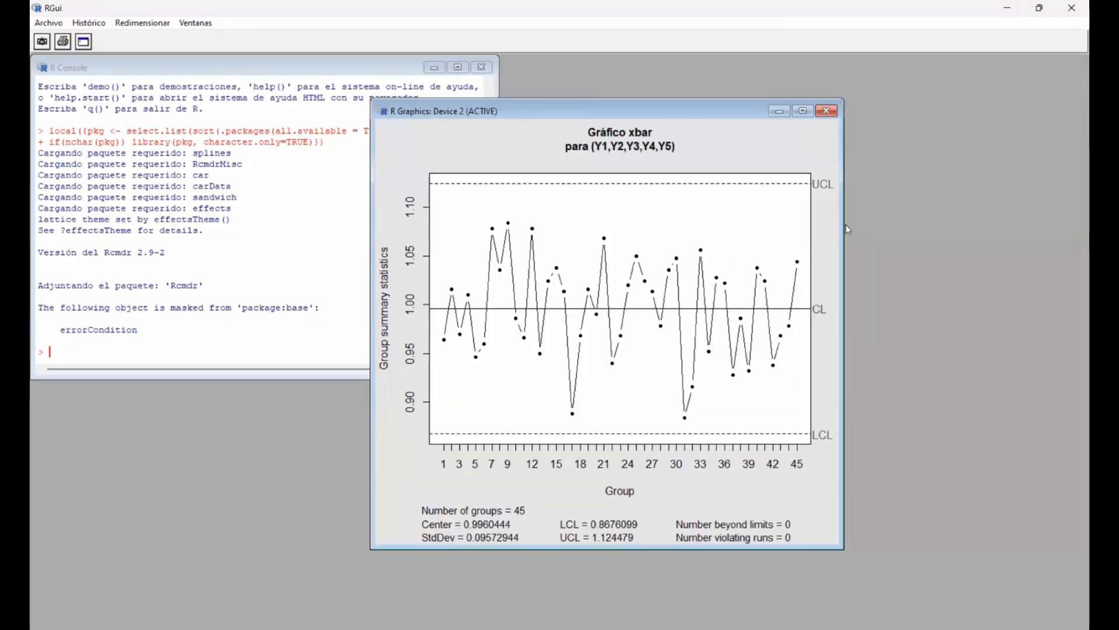
pyautogui.hotkey('alt', 'Tab')
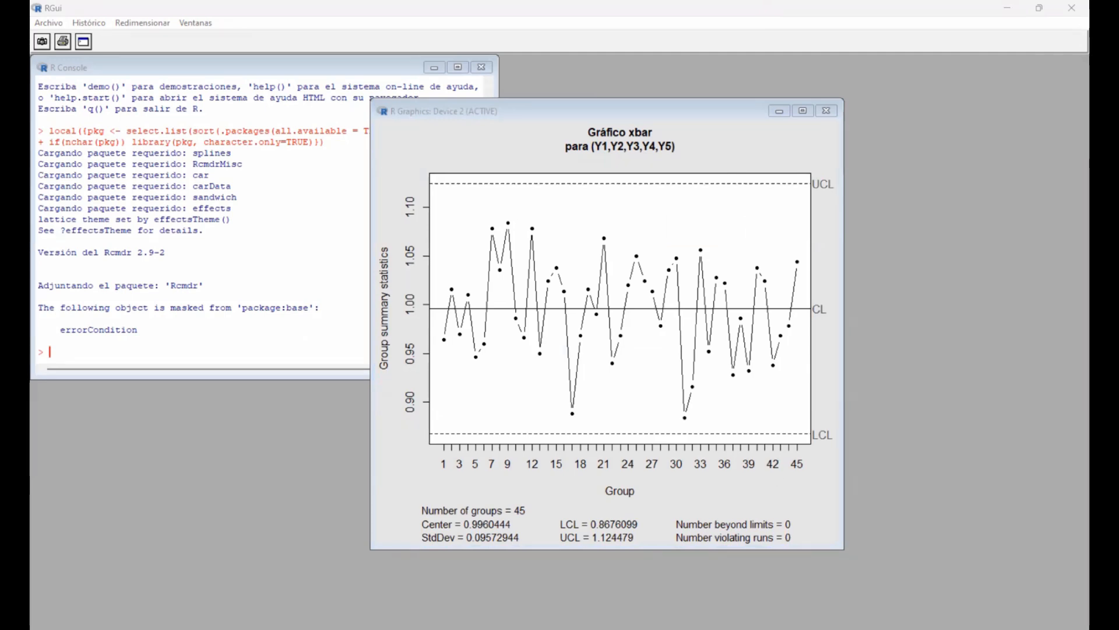
pyautogui.hotkey('alt', 'Tab')
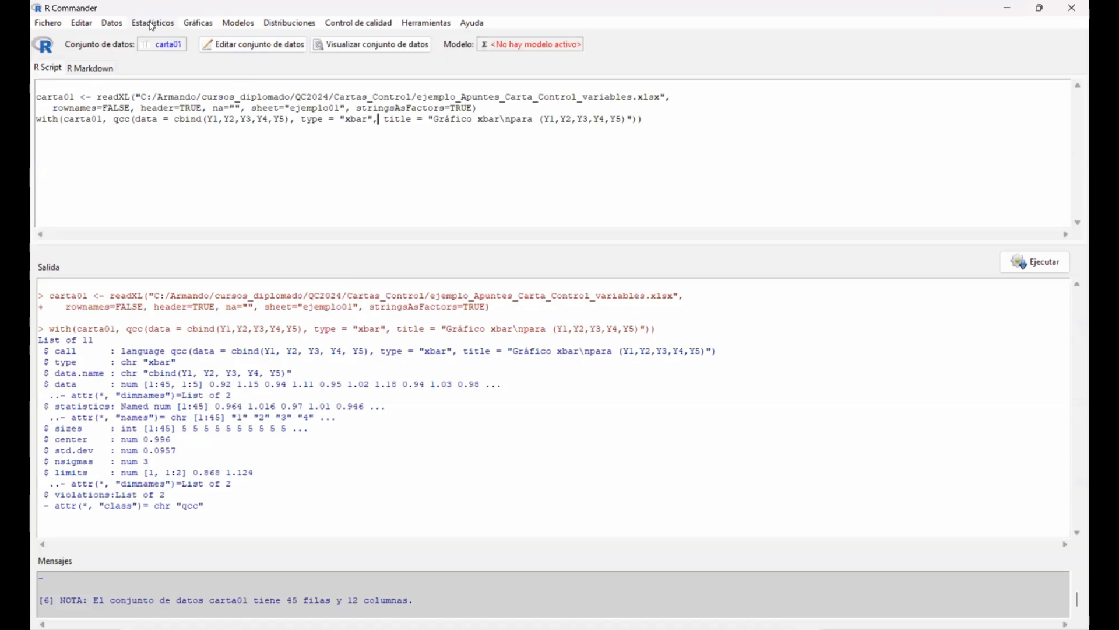
pyautogui.click(351, 25)
pyautogui.moveTo(407, 79)
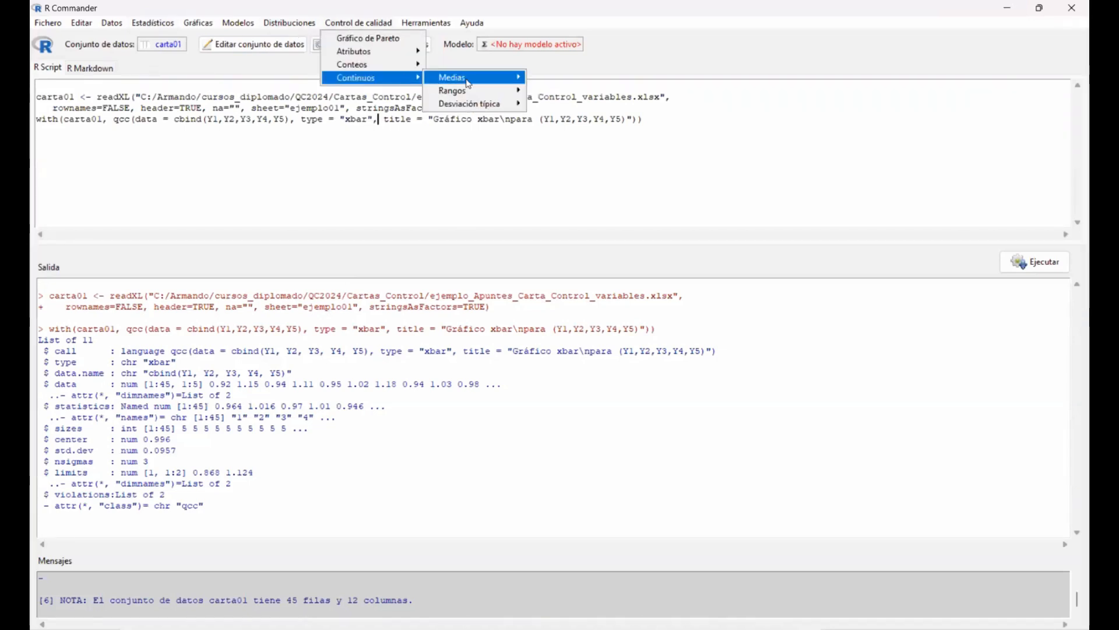
pyautogui.moveTo(491, 96)
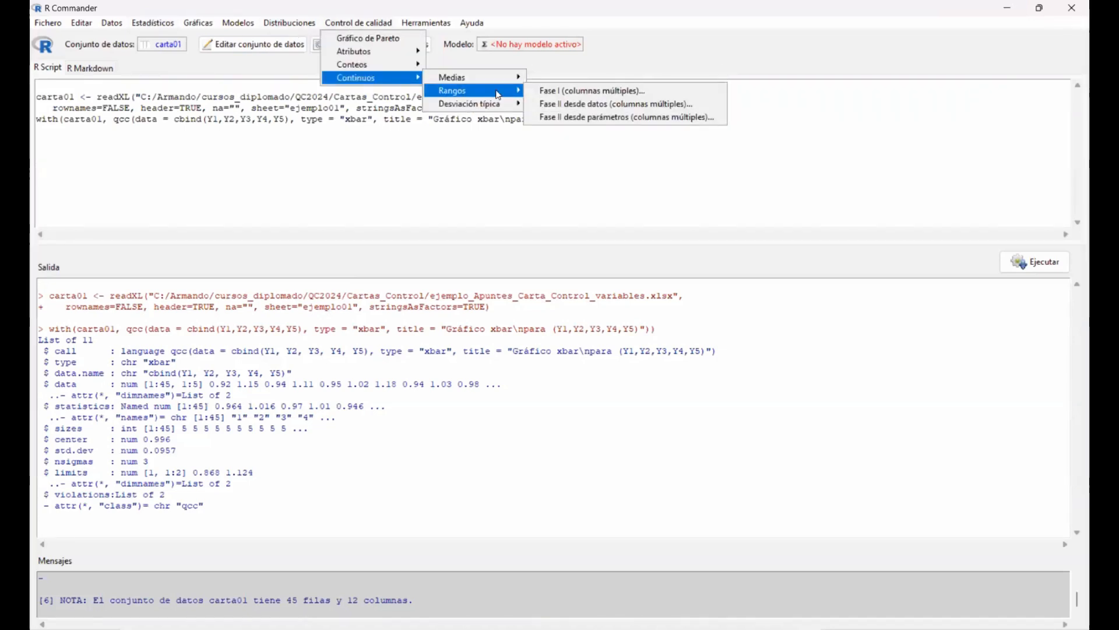
pyautogui.click(550, 92)
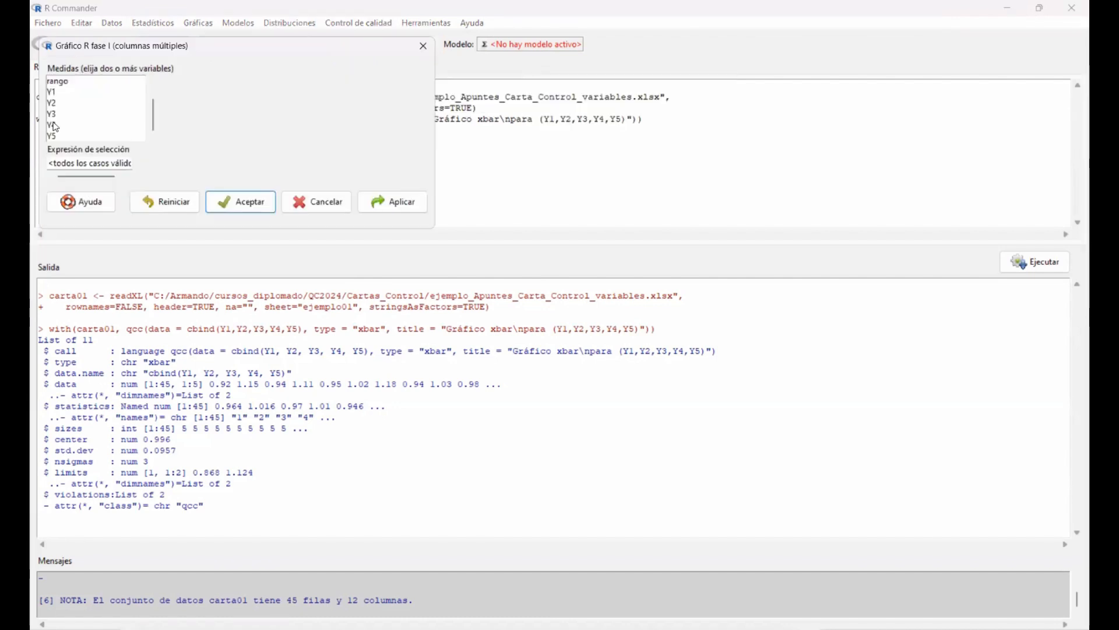
pyautogui.click(52, 92)
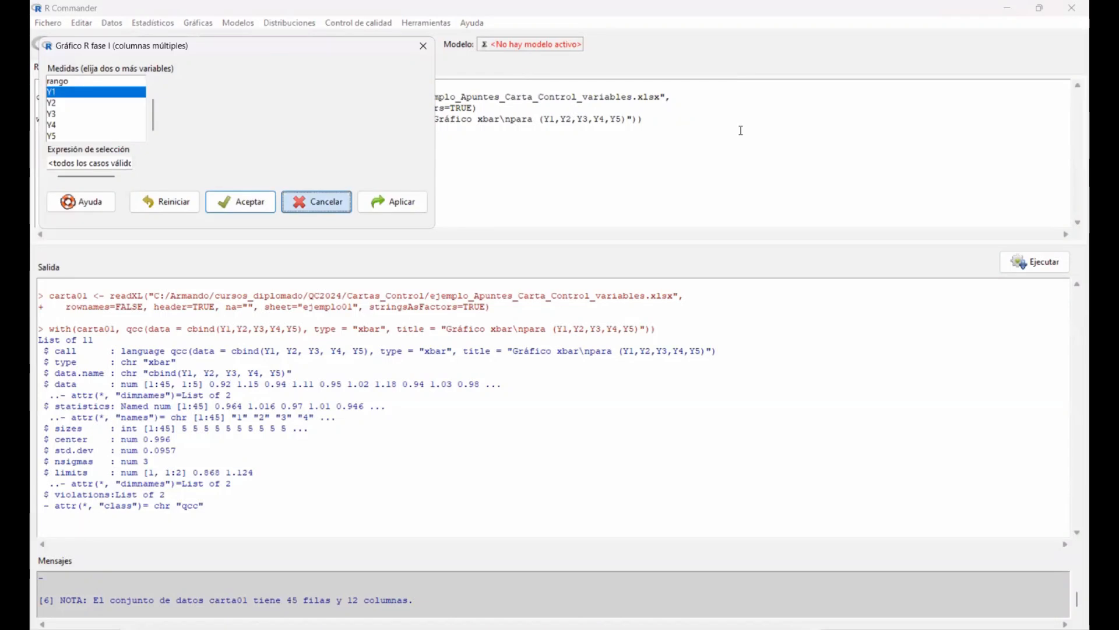
# Step: Open the setup for a Phase I range chart with multiple columns and move the dialog away from the window's edge
pyautogui.click(358, 23)
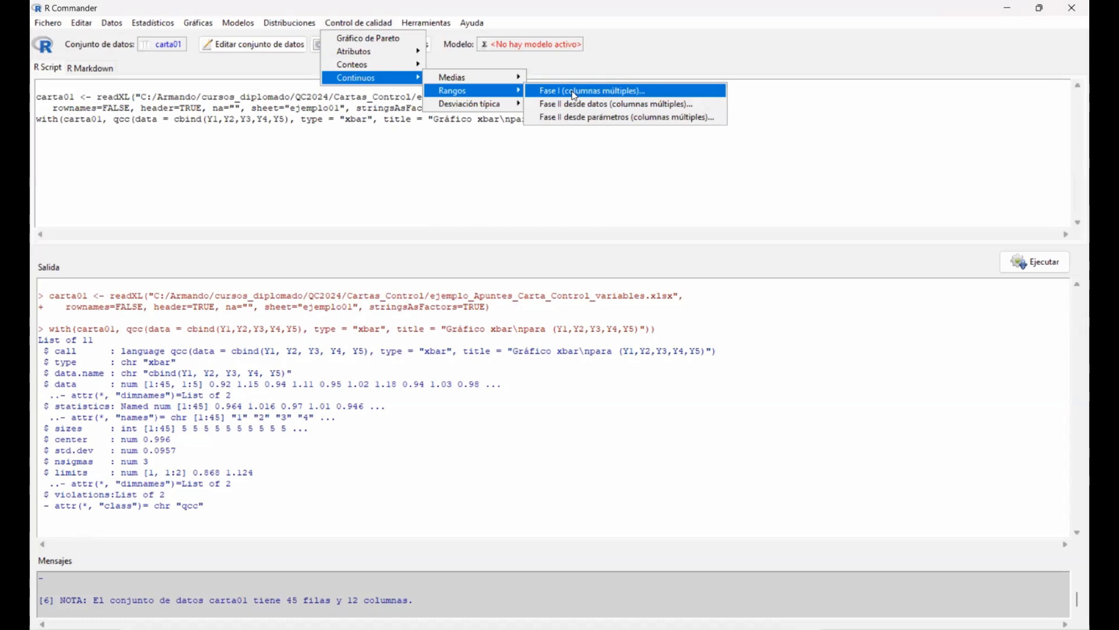
pyautogui.click(572, 91)
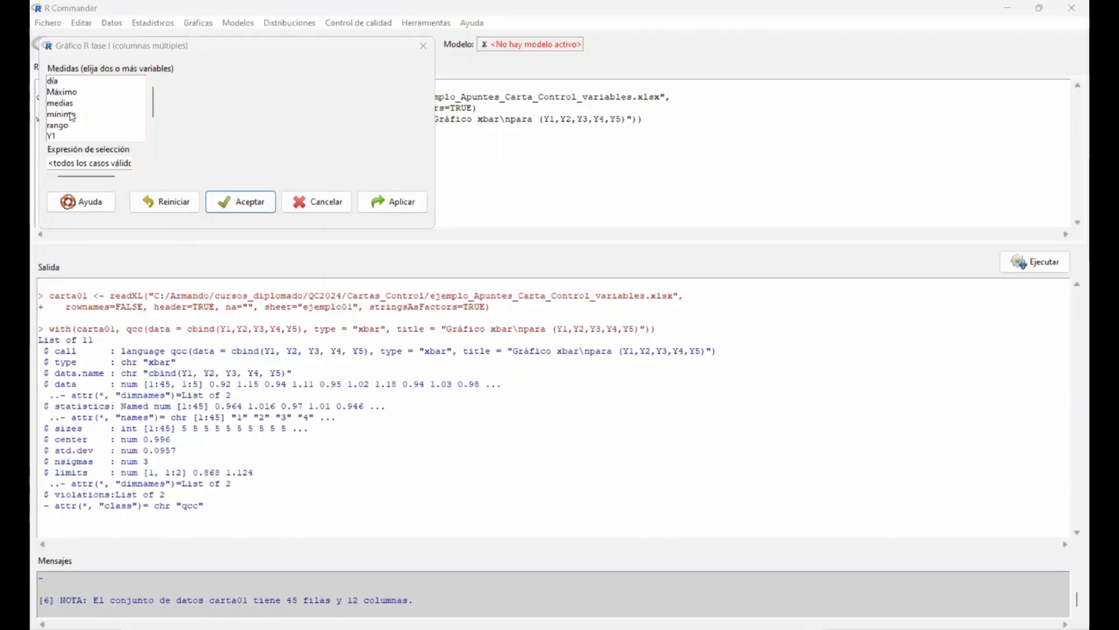
pyautogui.scroll(-1, 106, 105)
pyautogui.moveTo(285, 53); pyautogui.dragTo(355, 67)
pyautogui.click(121, 108)
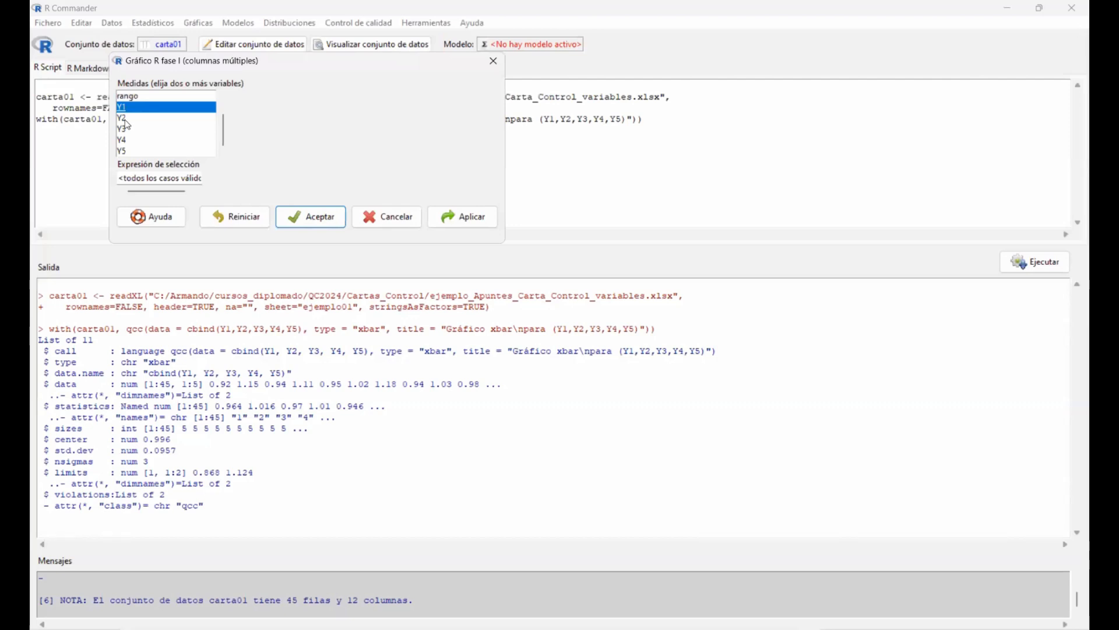
pyautogui.click(124, 119)
pyautogui.click(123, 110)
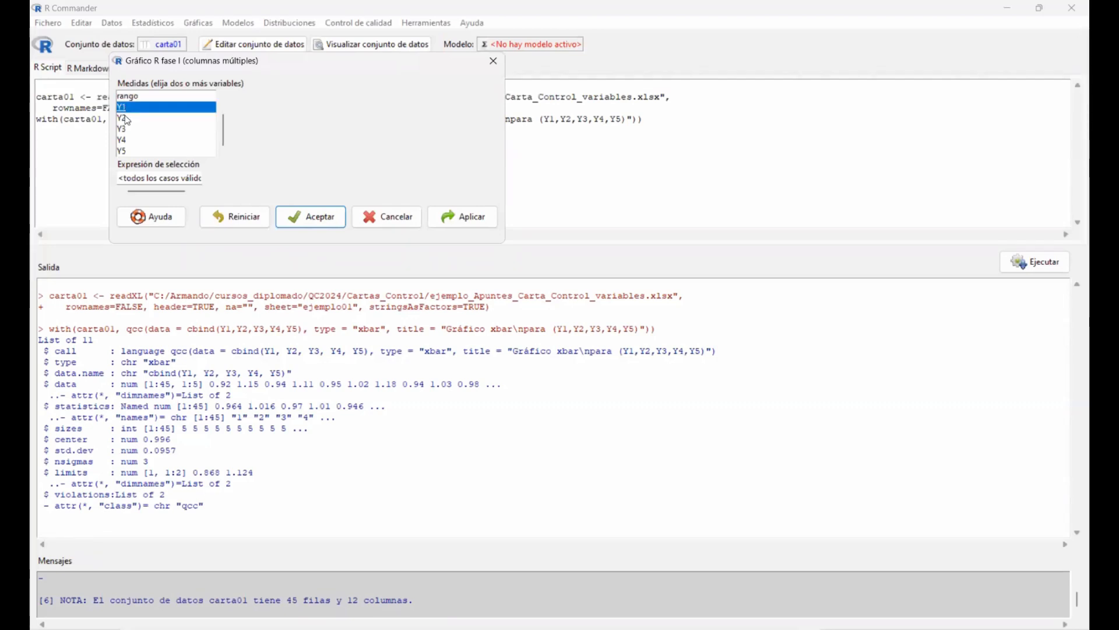
pyautogui.click(126, 116)
# Step: Create the Phase I R chart from the variables Y1, Y2, Y3, Y4 and Y5, and view it in RGui
pyautogui.click(126, 109)
pyautogui.keyDown('ctrl'); pyautogui.click(125, 152); pyautogui.keyUp('ctrl')
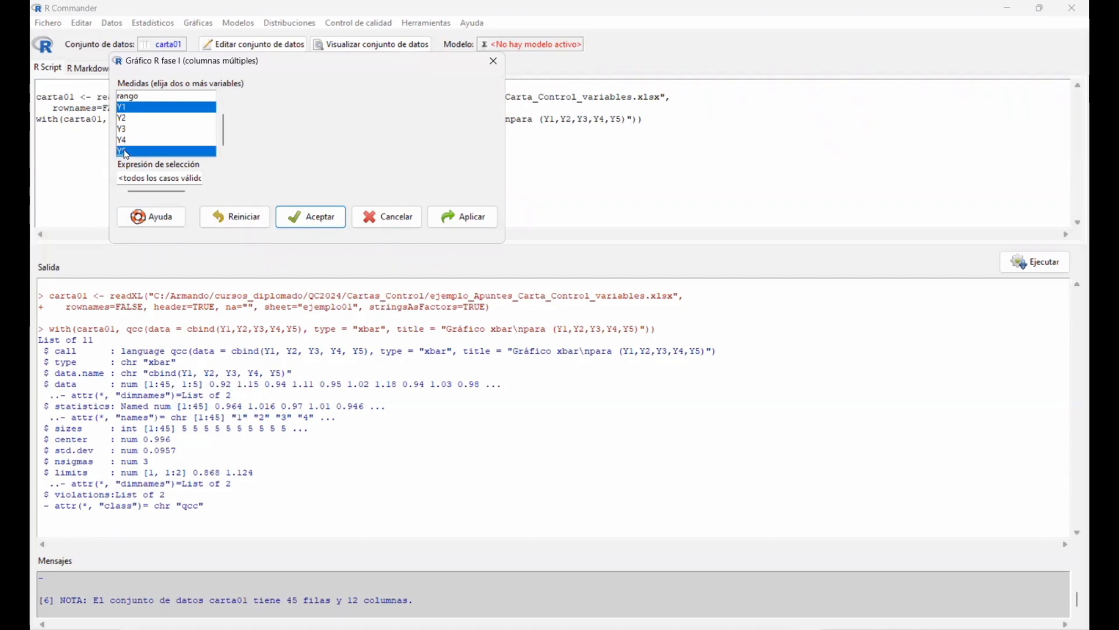
pyautogui.keyDown('ctrl'); pyautogui.click(120, 118); pyautogui.keyUp('ctrl')
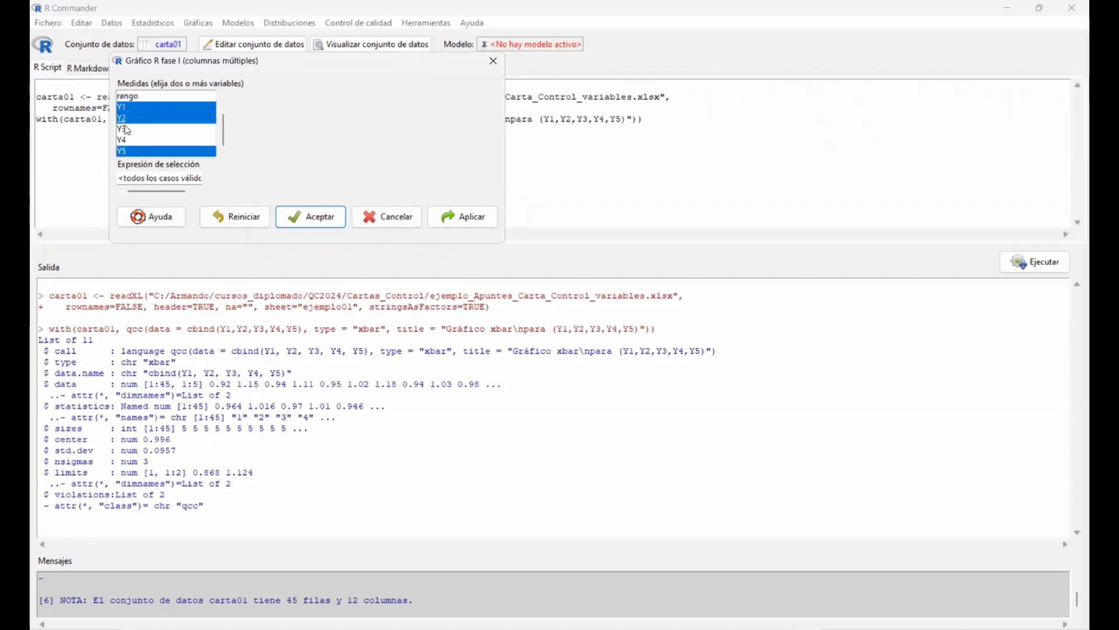
pyautogui.keyDown('ctrl'); pyautogui.click(127, 130); pyautogui.keyUp('ctrl')
pyautogui.keyDown('ctrl'); pyautogui.click(129, 139); pyautogui.keyUp('ctrl')
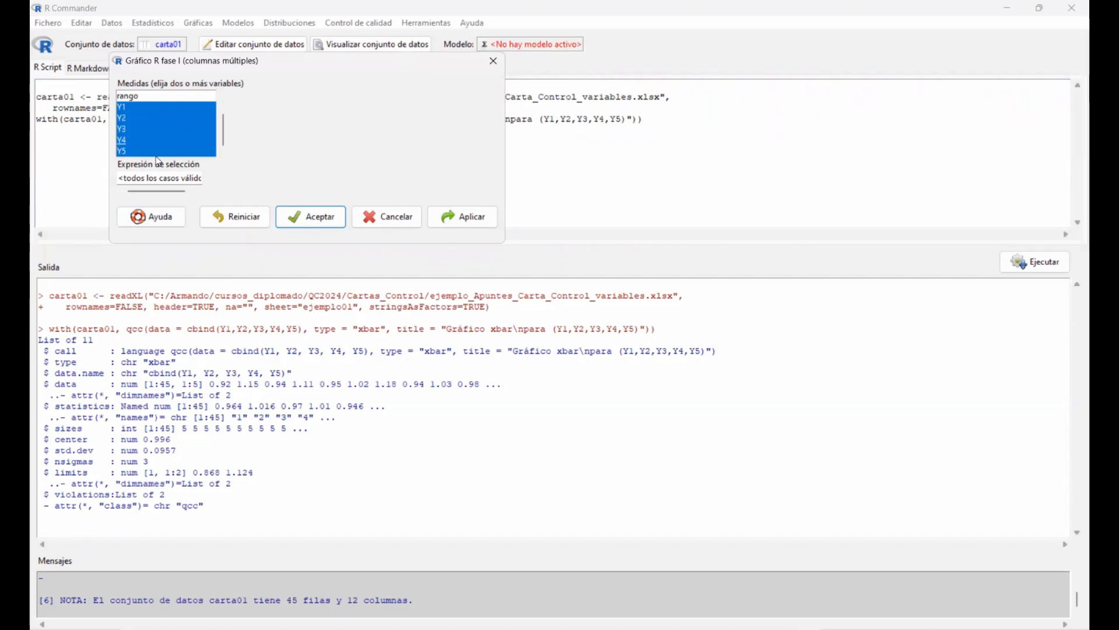
pyautogui.click(327, 221)
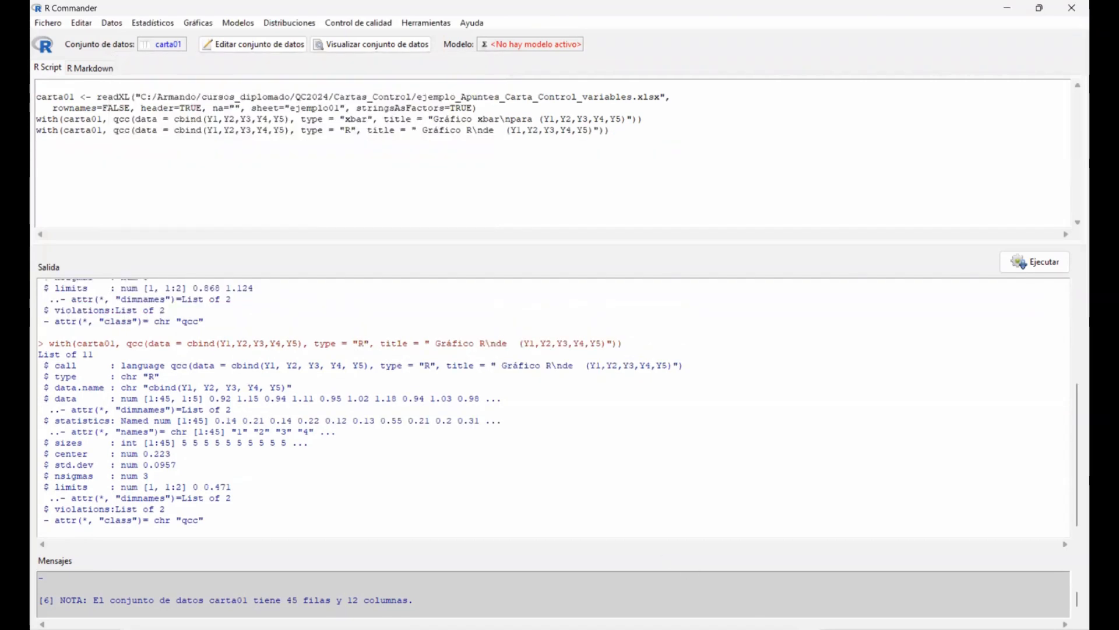
pyautogui.hotkey('alt', 'Tab')
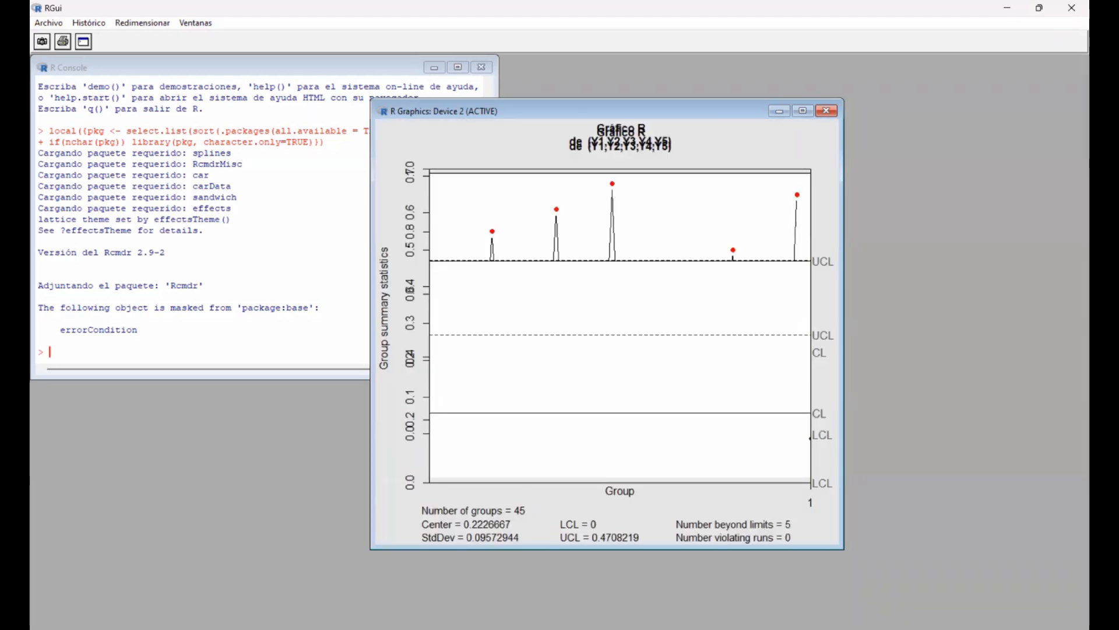
pyautogui.hotkey('alt', 'Tab')
# Step: Set up the Phase I S chart for multiple columns in R Commander, selecting Y1, Y2, Y3, Y4 and Y5 as measures
pyautogui.click(380, 26)
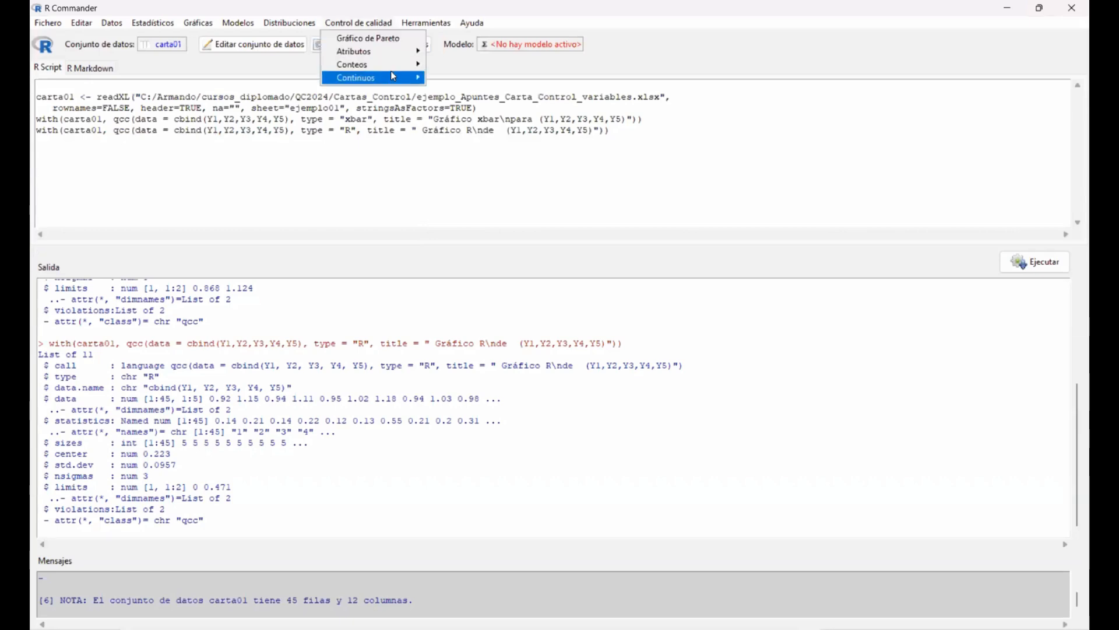
pyautogui.moveTo(395, 80)
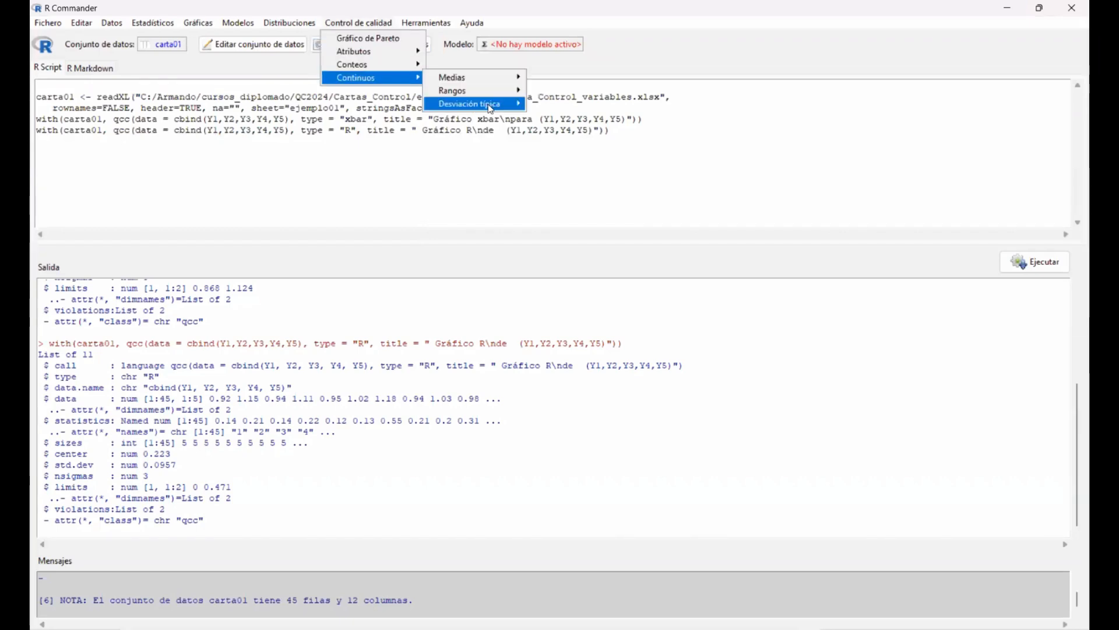
pyautogui.moveTo(491, 106)
pyautogui.click(556, 106)
pyautogui.scroll(-3, 102, 120)
pyautogui.click(56, 94)
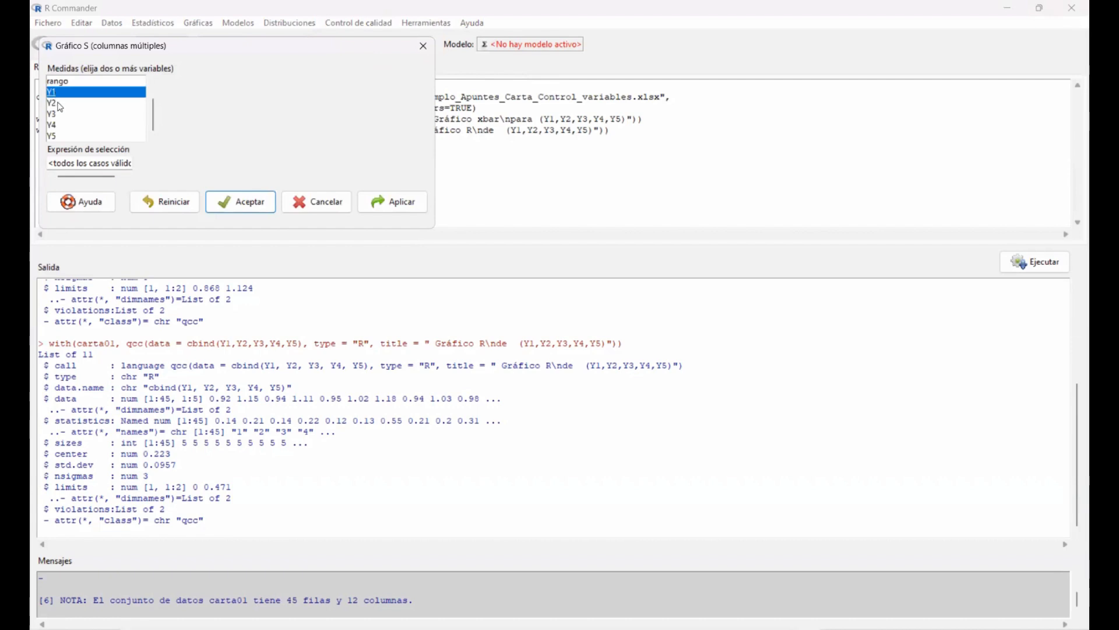
pyautogui.click(58, 136)
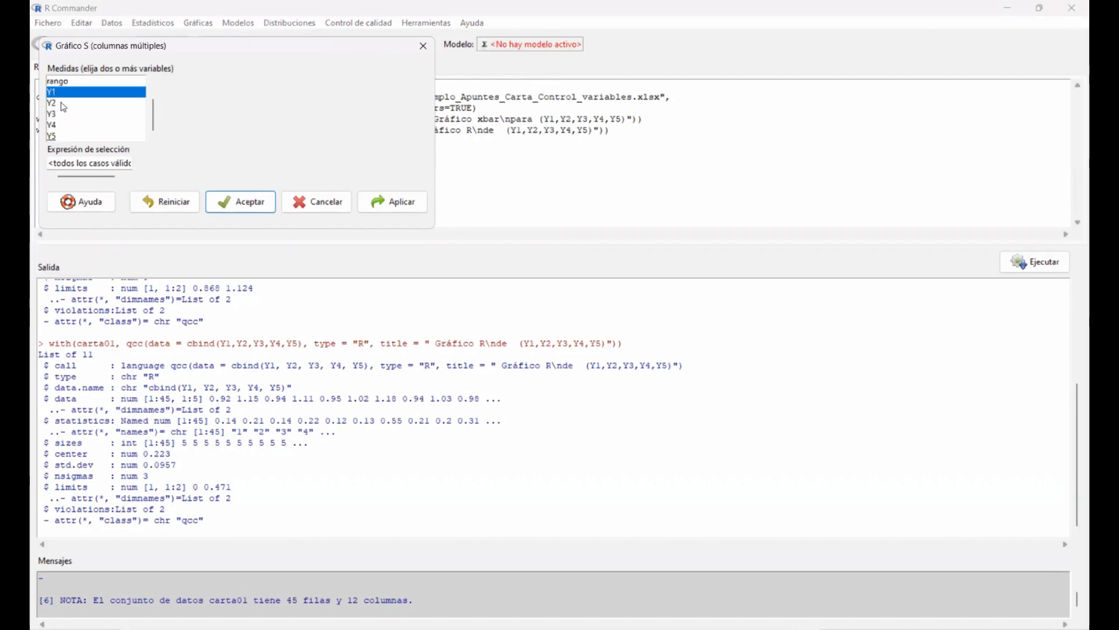
pyautogui.click(62, 104)
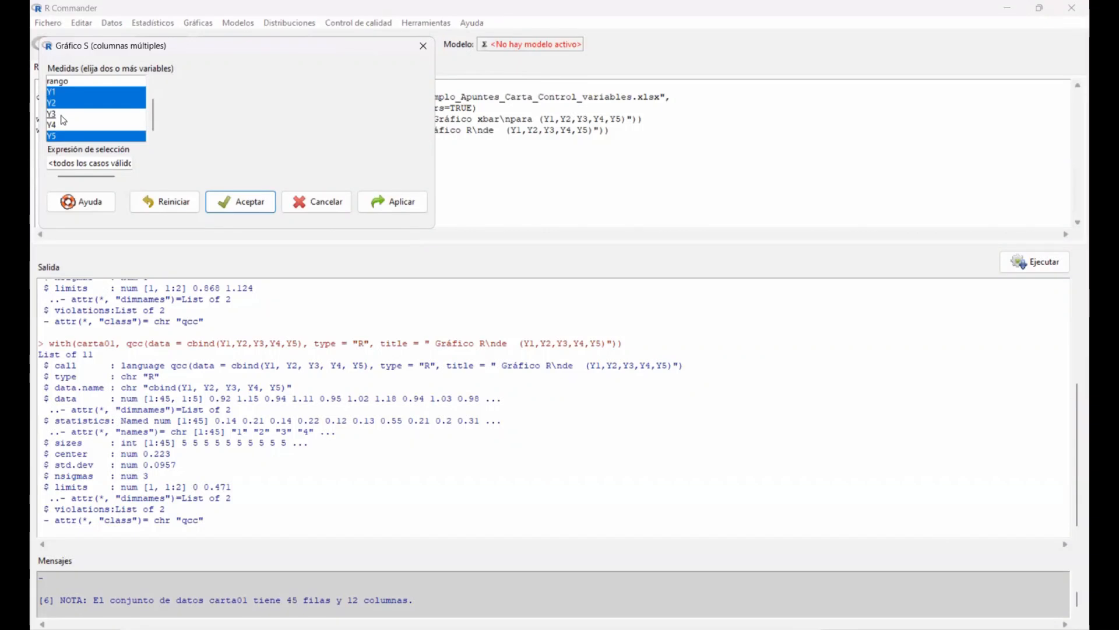
pyautogui.click(63, 115)
pyautogui.click(64, 126)
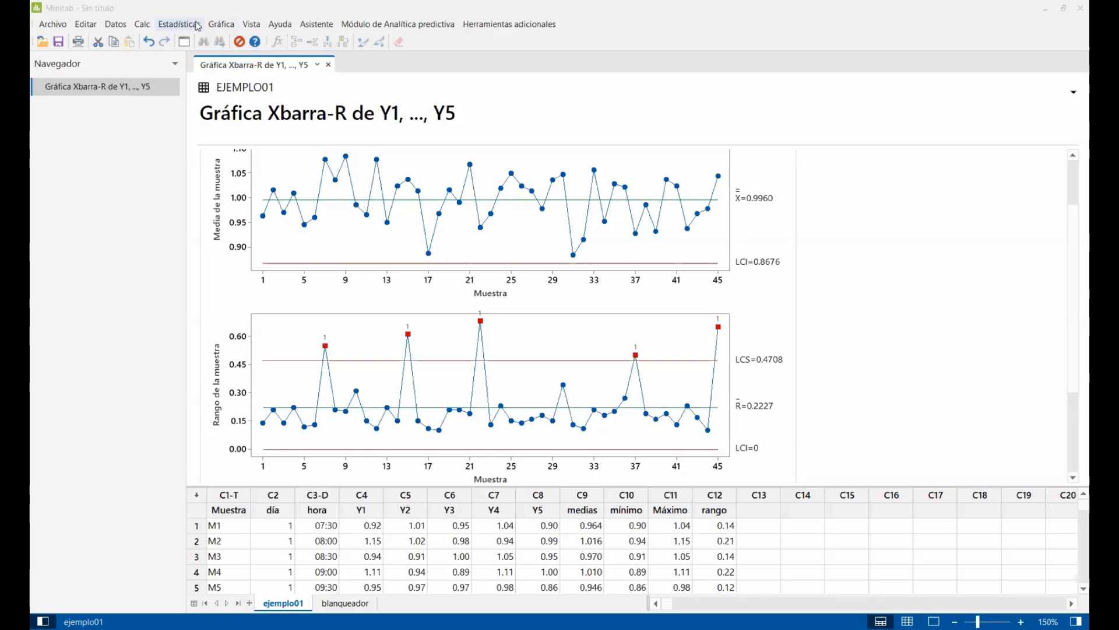
# Step: In Minitab, start an Xbarra subgroup chart and set the subgroup observations as arranged in a row of columns
pyautogui.click(198, 26)
pyautogui.moveTo(236, 107)
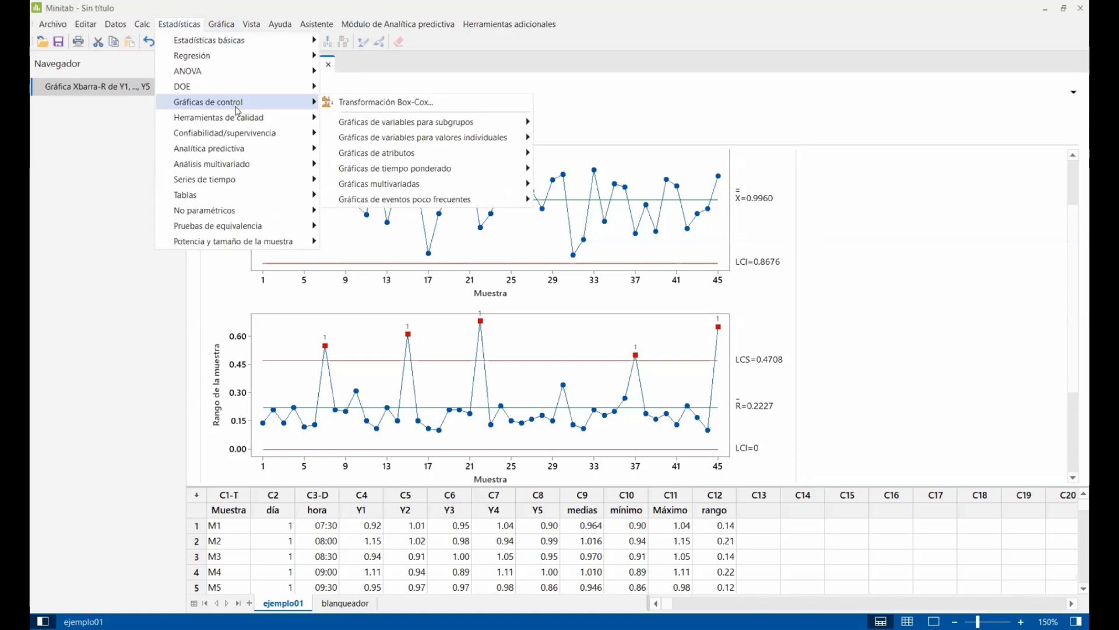
pyautogui.moveTo(401, 127)
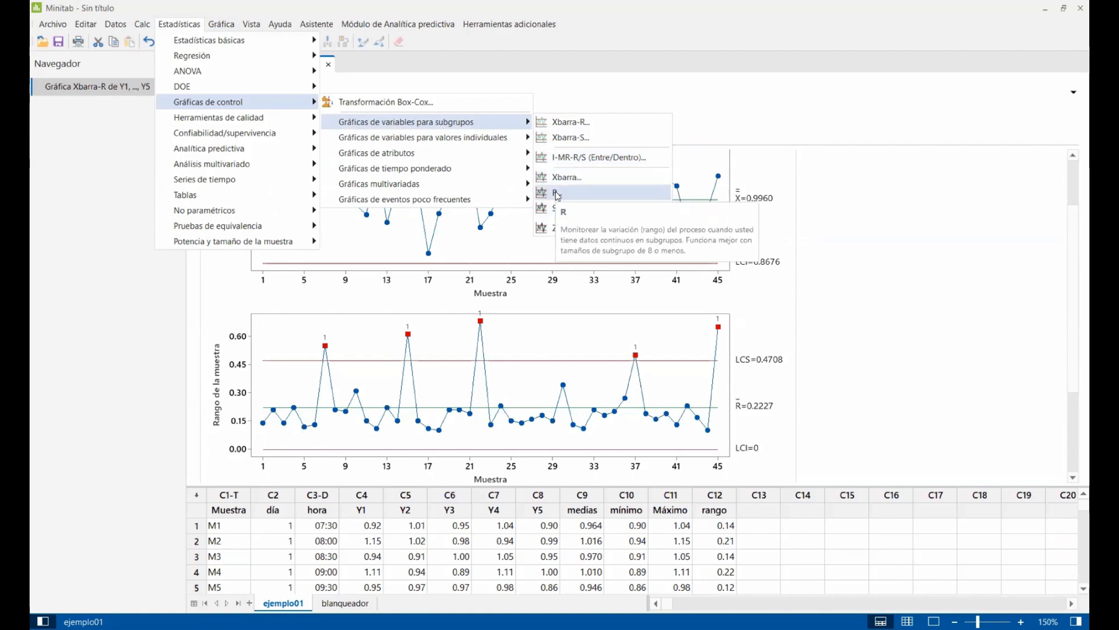
pyautogui.click(569, 177)
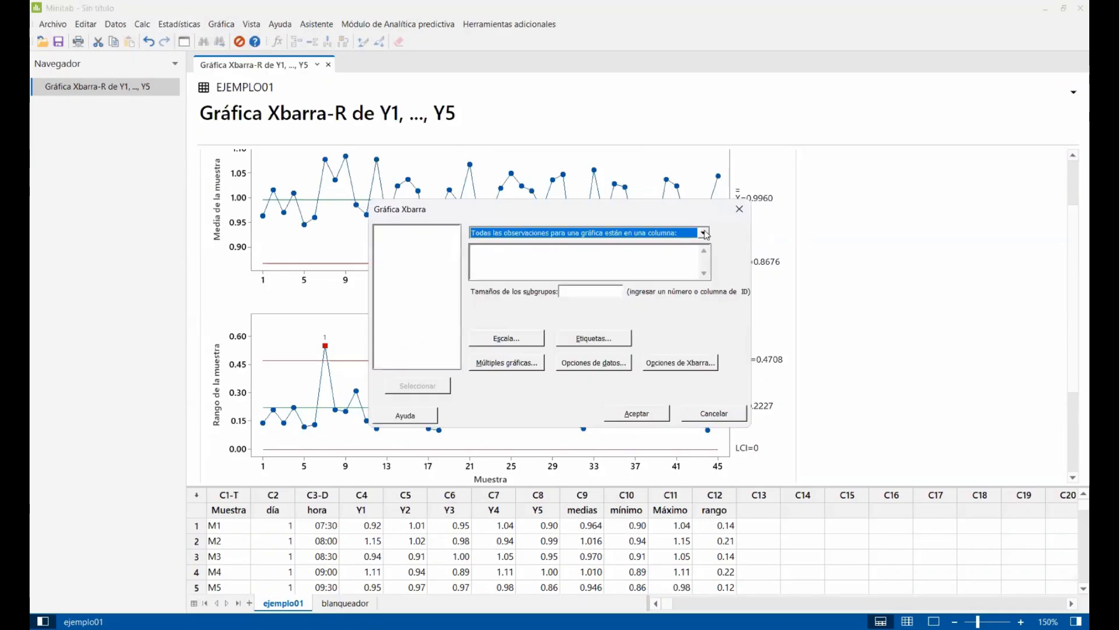
pyautogui.click(705, 233)
pyautogui.click(589, 251)
pyautogui.click(515, 249)
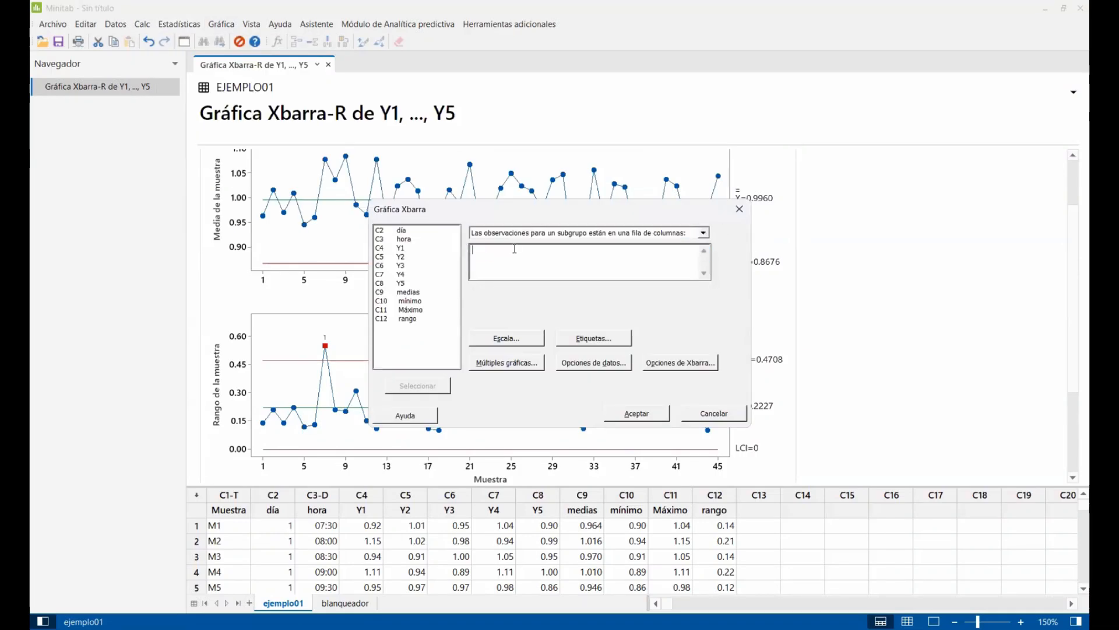
# Step: Create the Xbarra chart from columns Y1-Y5 and look it over
pyautogui.click(387, 248)
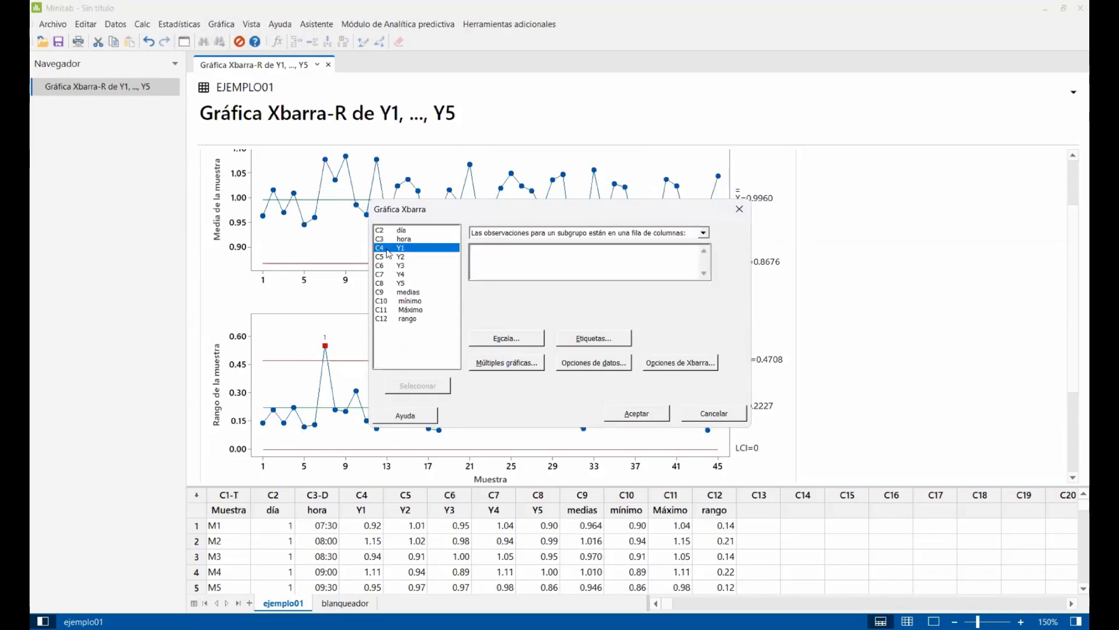
pyautogui.keyDown('shift'); pyautogui.click(391, 284); pyautogui.keyUp('shift')
pyautogui.click(411, 384)
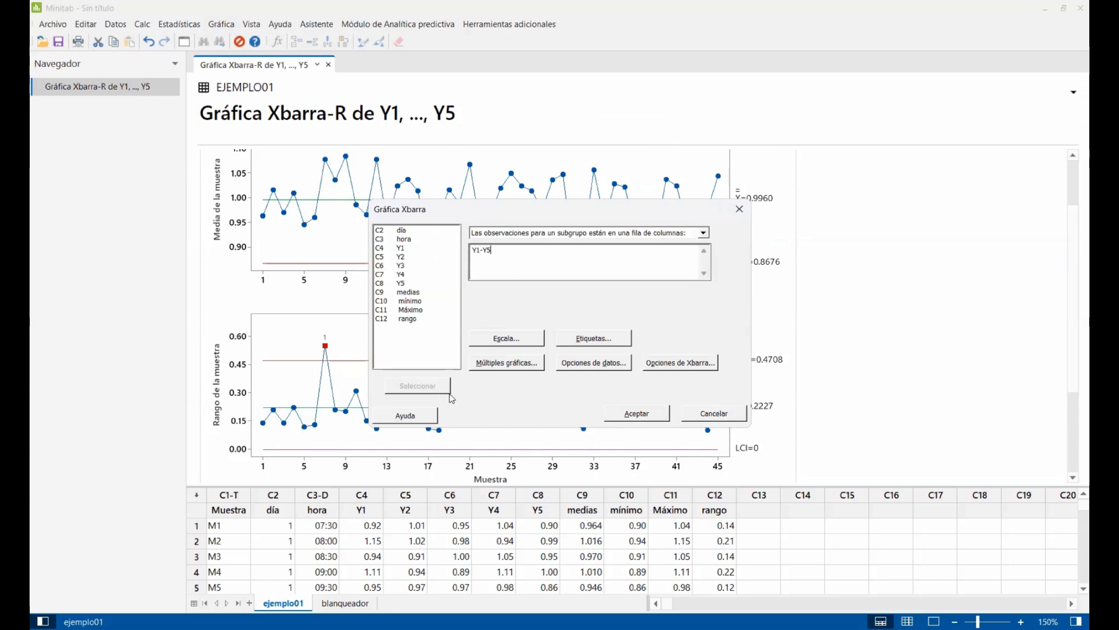
pyautogui.click(637, 414)
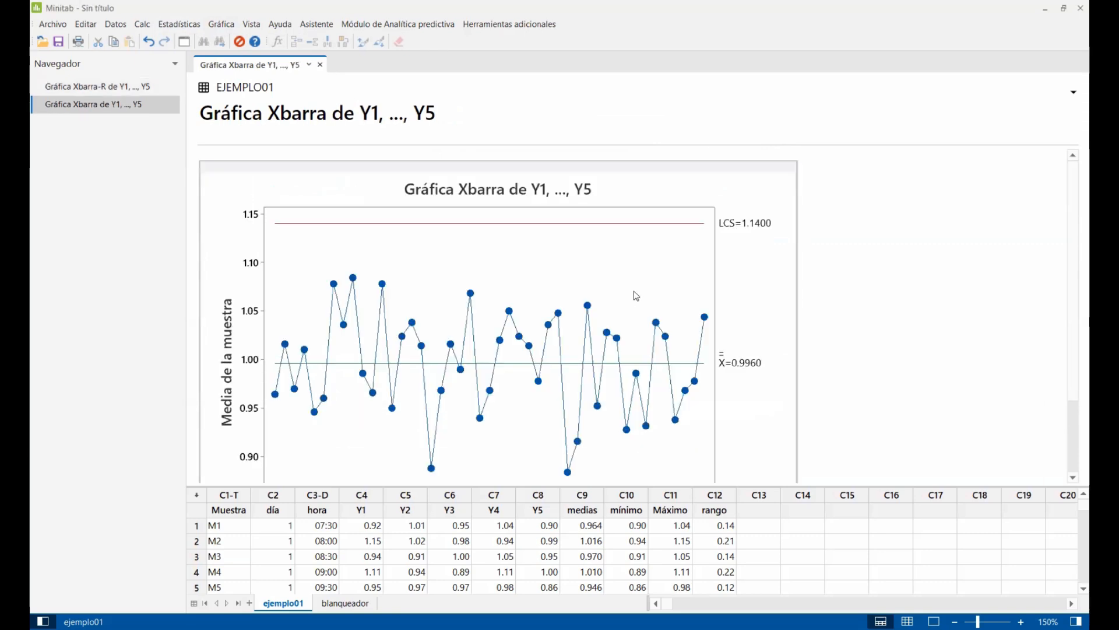
pyautogui.scroll(-3, 635, 295)
pyautogui.scroll(3, 623, 294)
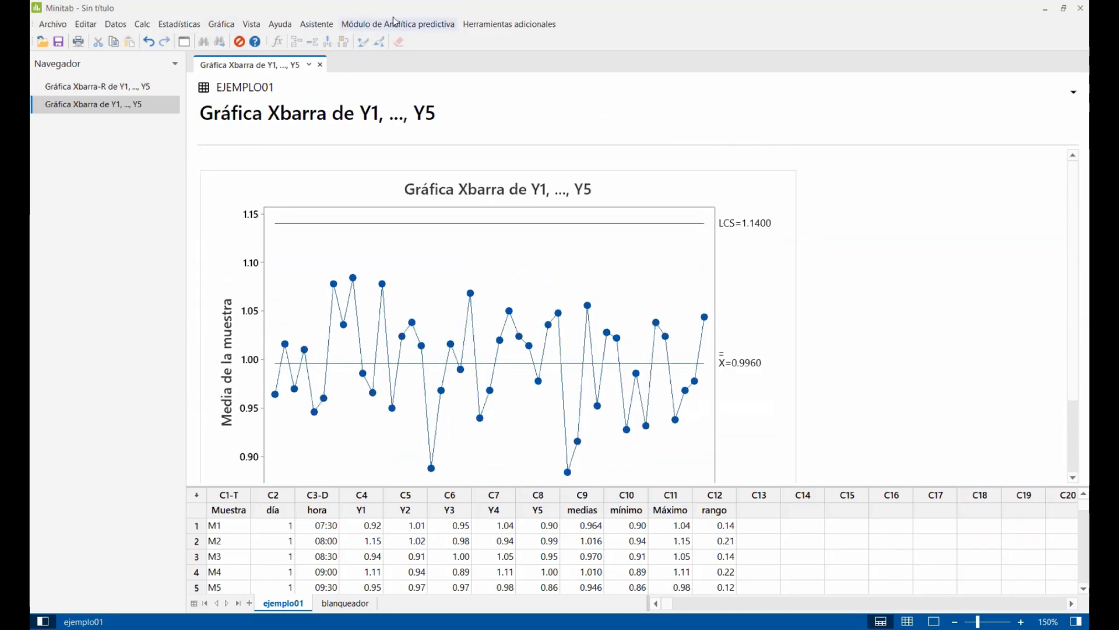
# Step: Create an R subgroup chart from columns Y1-Y5, with each subgroup's observations in a row of columns
pyautogui.click(179, 24)
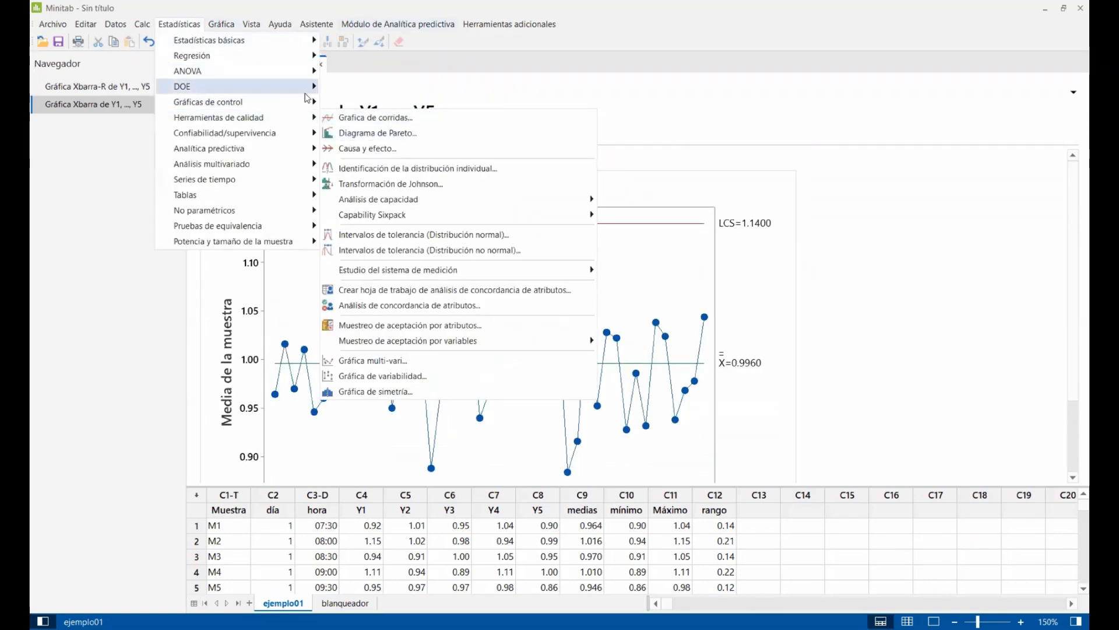
pyautogui.moveTo(307, 101)
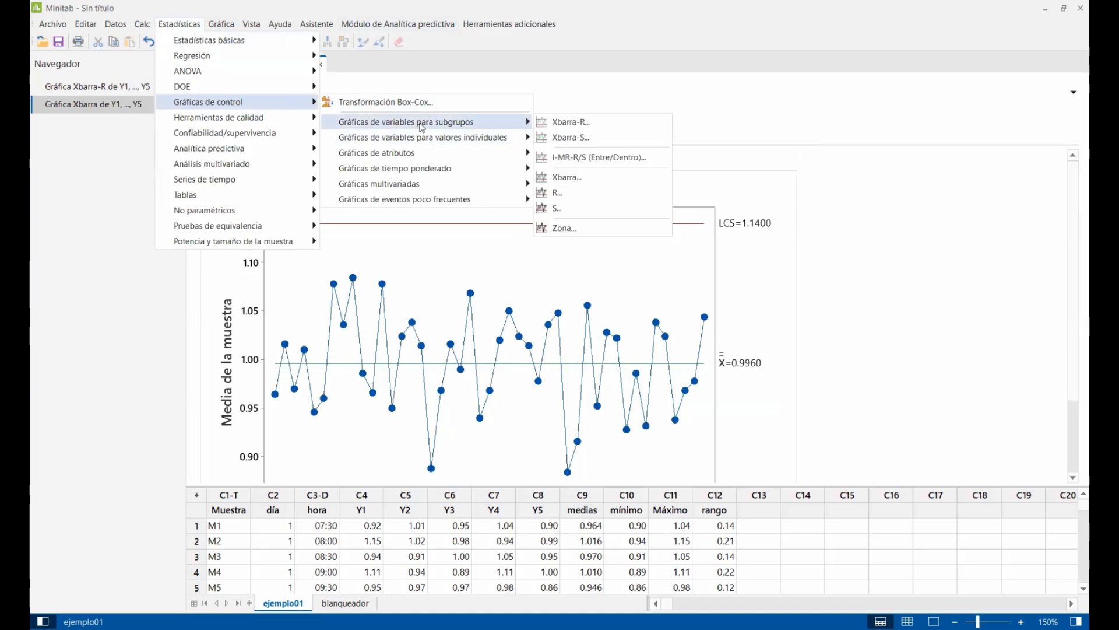
pyautogui.click(556, 193)
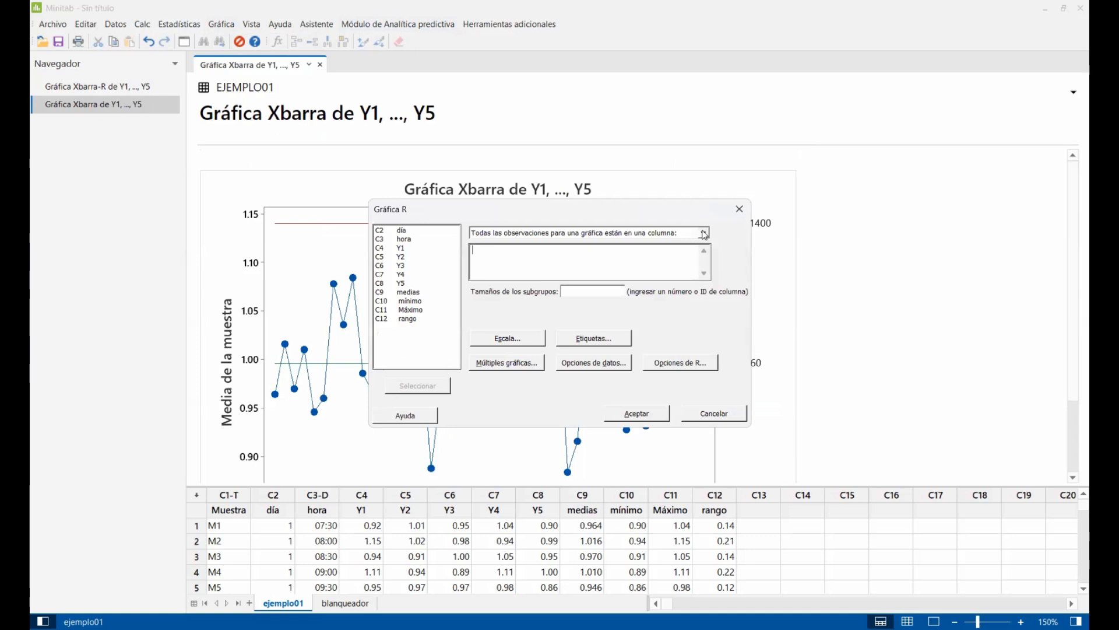
pyautogui.click(704, 234)
pyautogui.click(640, 255)
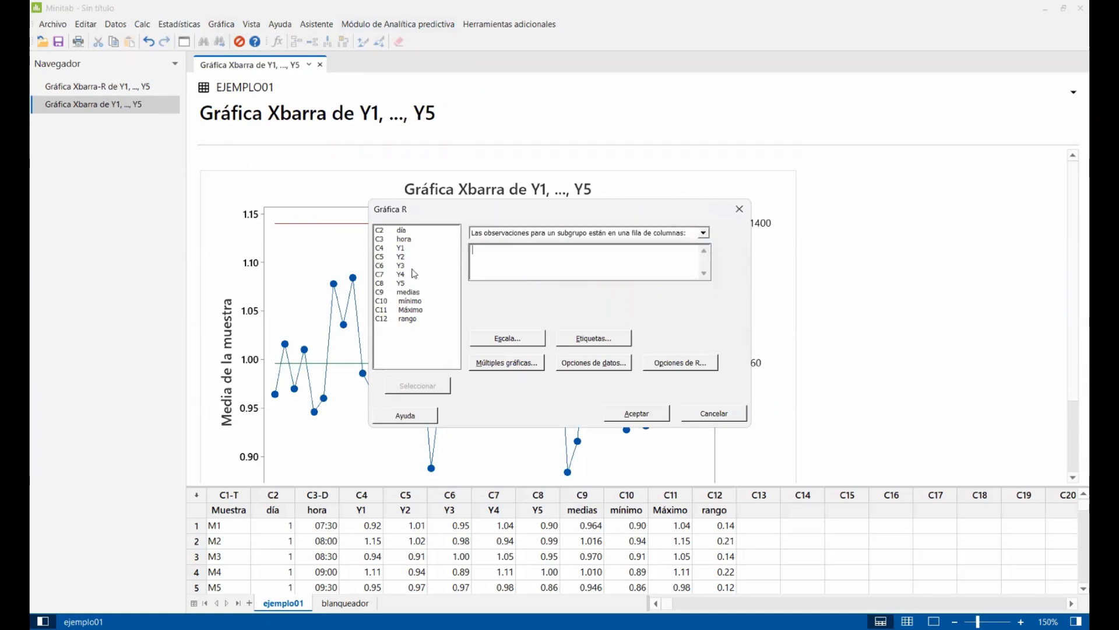
pyautogui.click(391, 249)
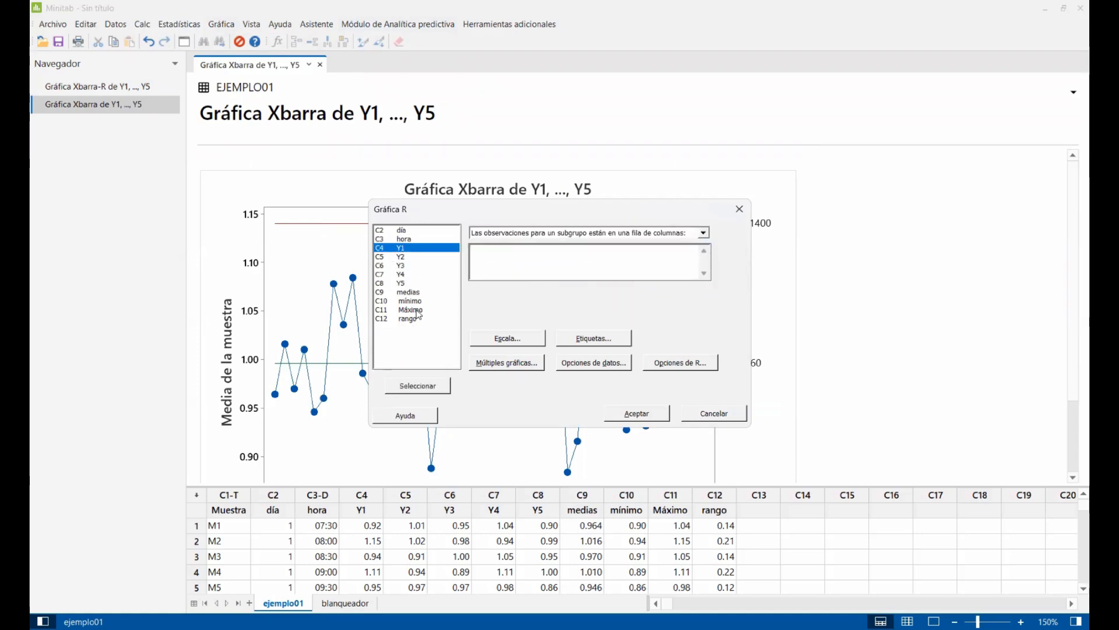
pyautogui.keyDown('shift'); pyautogui.click(402, 283); pyautogui.keyUp('shift')
pyautogui.click(410, 384)
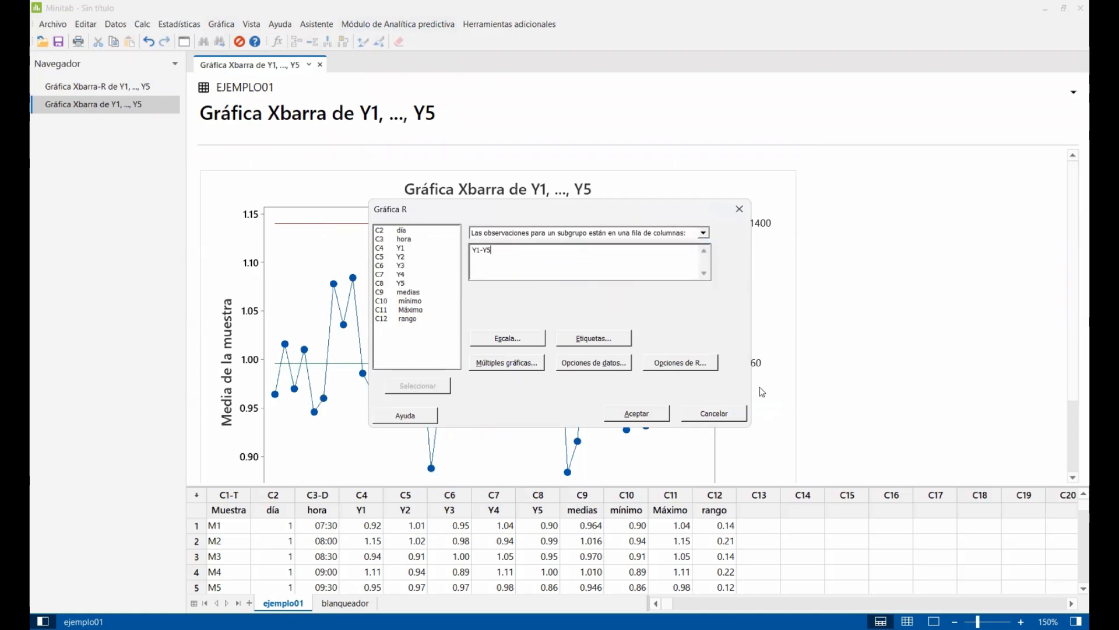
pyautogui.click(631, 415)
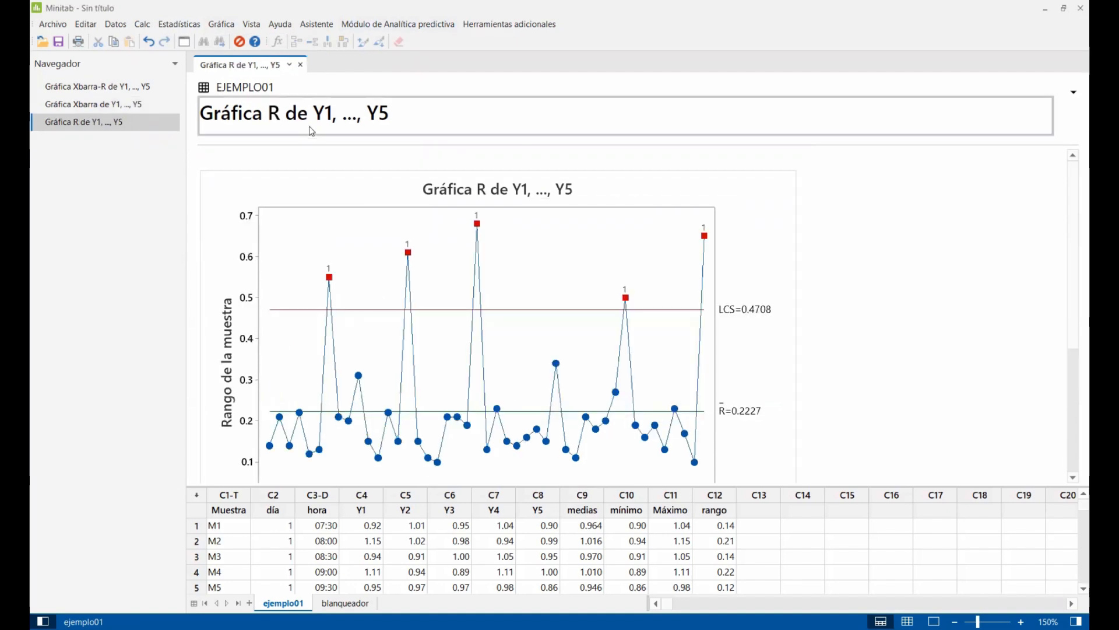
# Step: Open the setup for an S chart for subgroups
pyautogui.click(196, 27)
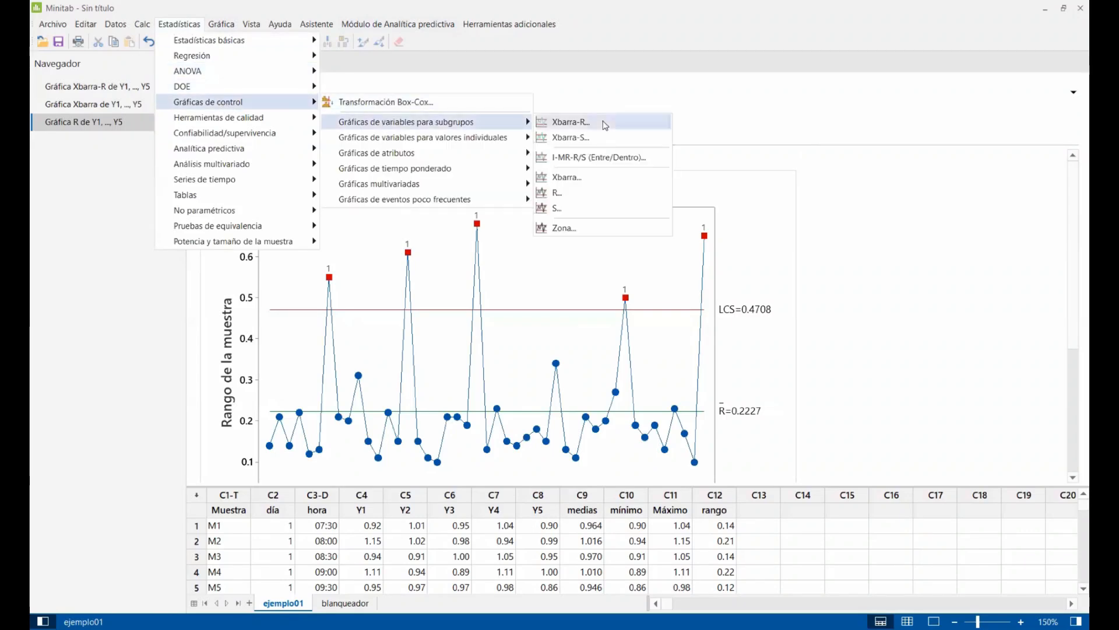
pyautogui.click(564, 211)
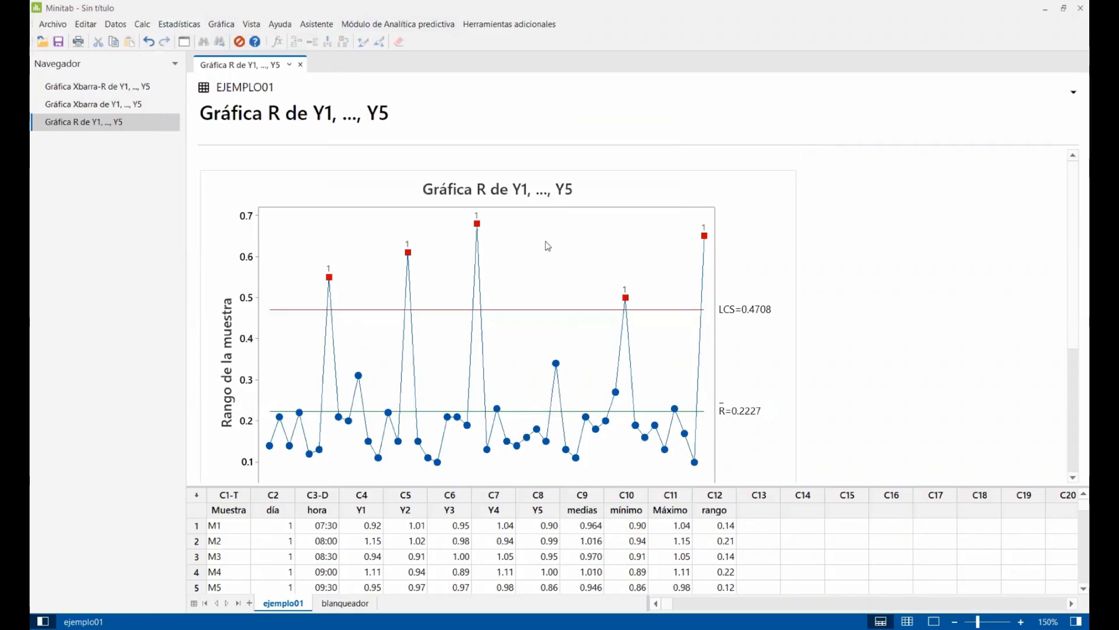
pyautogui.click(511, 261)
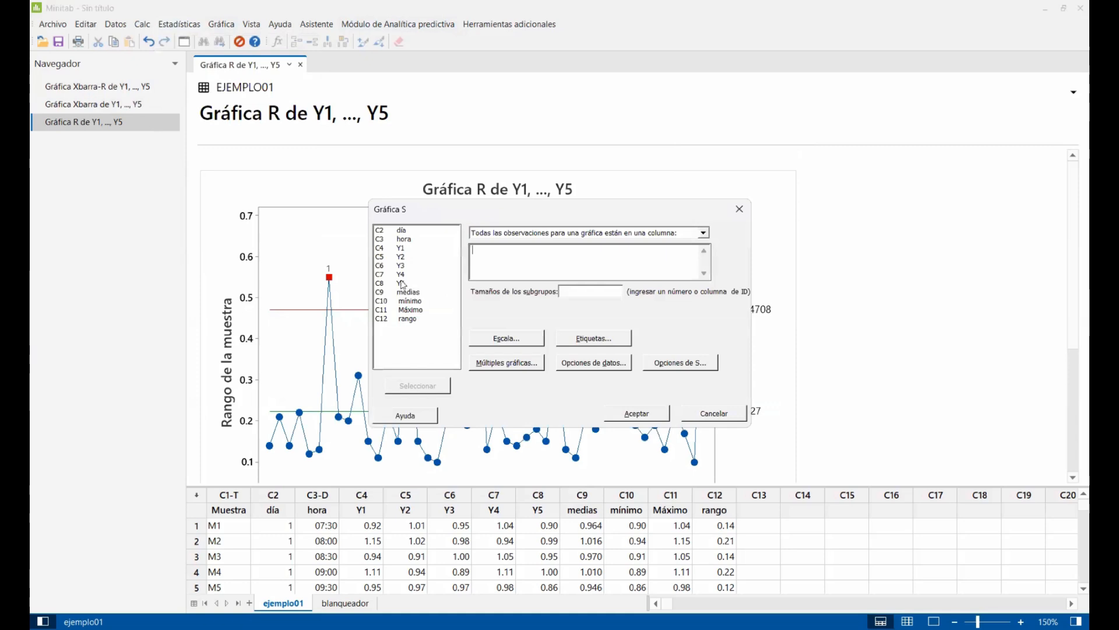
# Step: Try to create the S chart from Y1-Y5 with all observations in one column and no subgroup size
pyautogui.click(383, 257)
pyautogui.moveTo(385, 250); pyautogui.dragTo(407, 286)
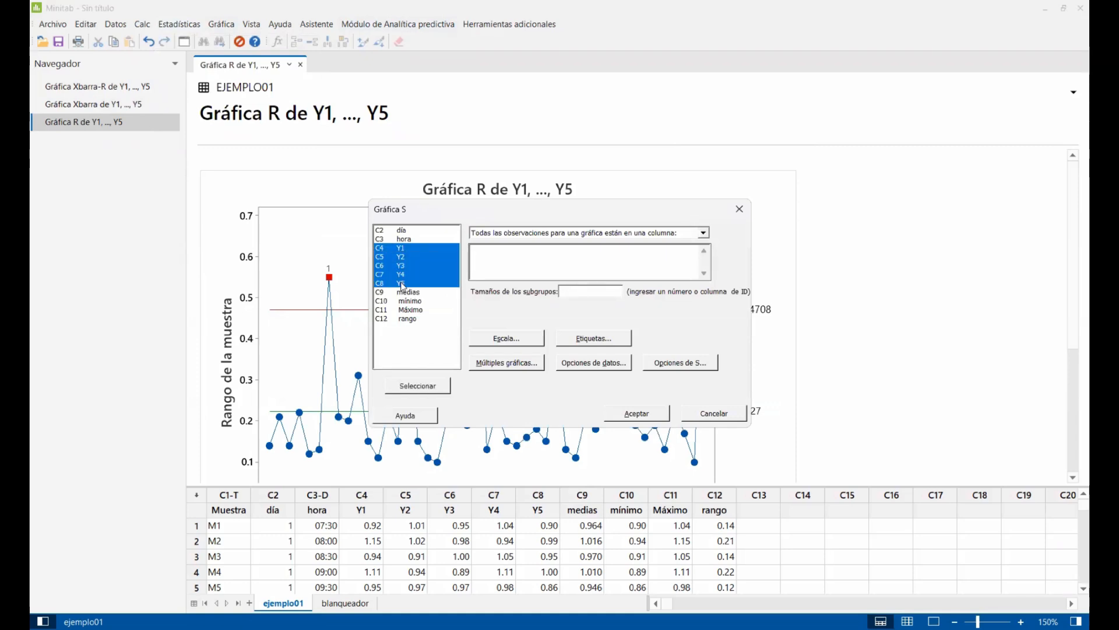
pyautogui.click(425, 388)
pyautogui.click(622, 415)
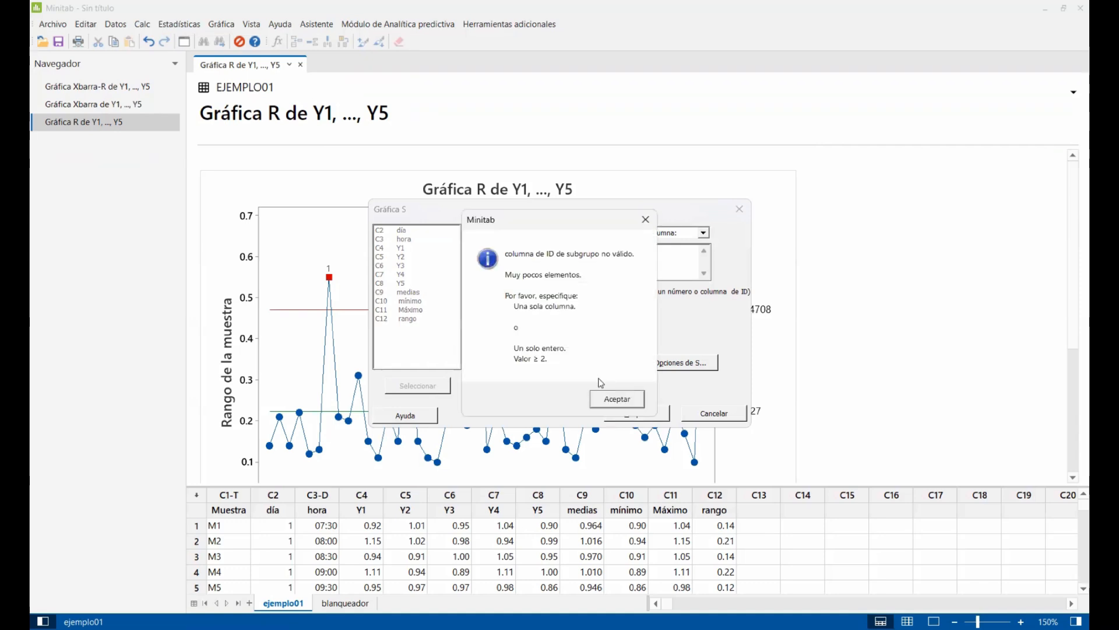
pyautogui.click(618, 402)
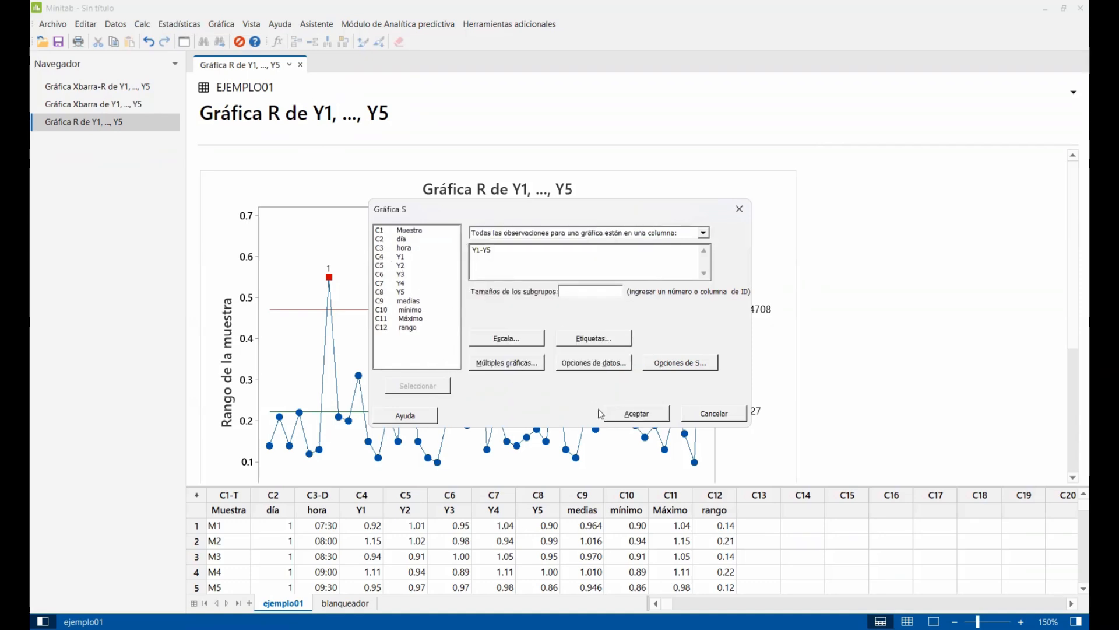
pyautogui.click(626, 412)
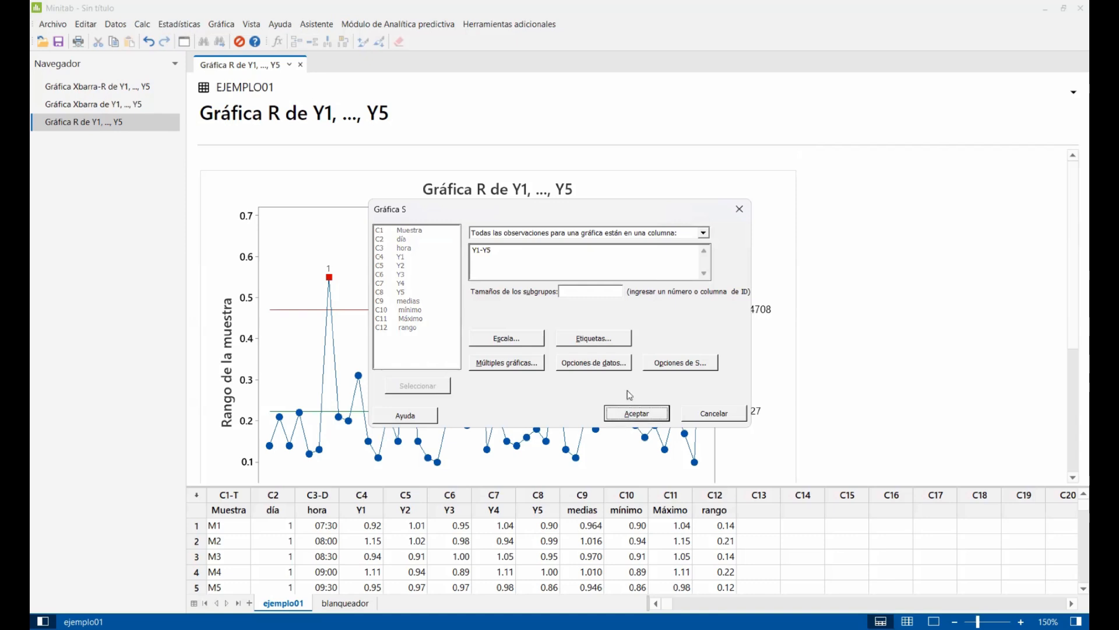
pyautogui.click(625, 398)
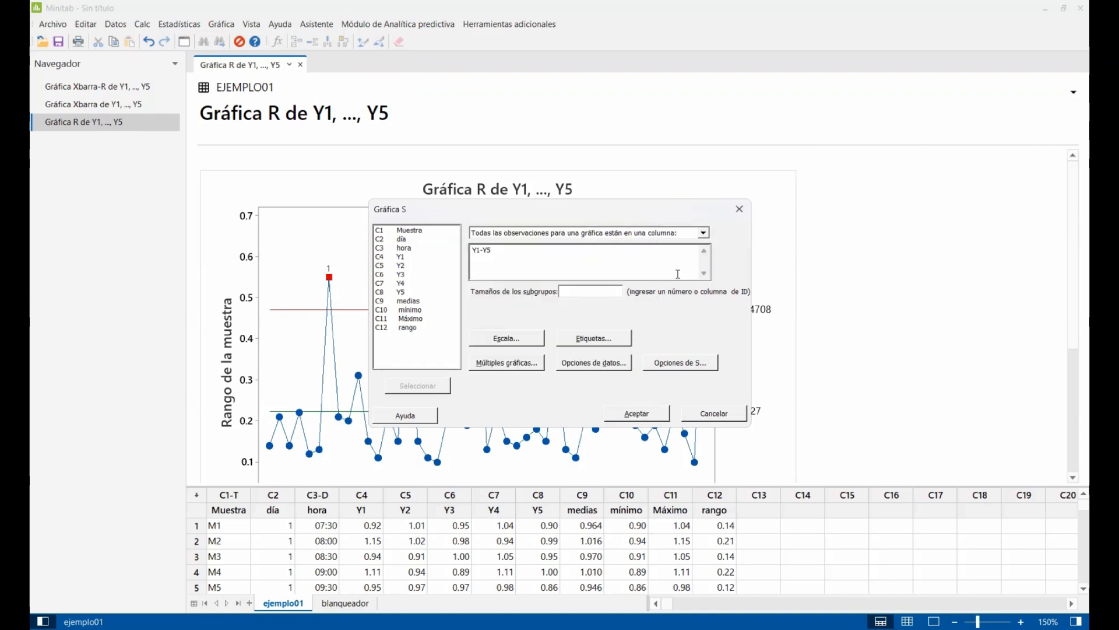
# Step: Set the subgroup observations as arranged in a row of columns and create the S chart from Y1-Y5
pyautogui.click(705, 233)
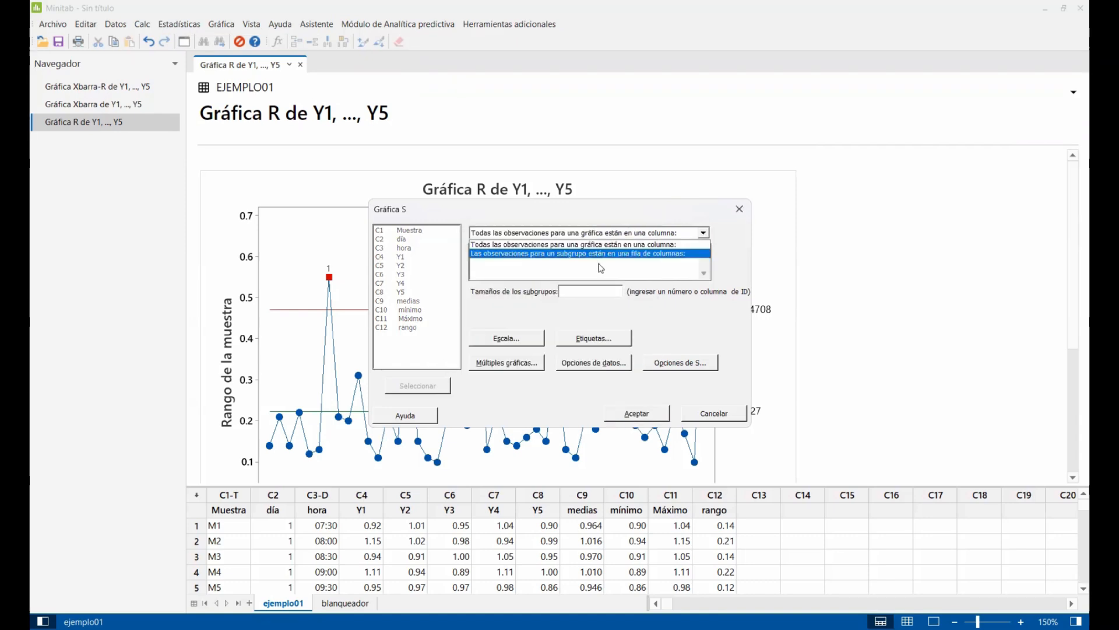
pyautogui.click(641, 254)
pyautogui.click(486, 259)
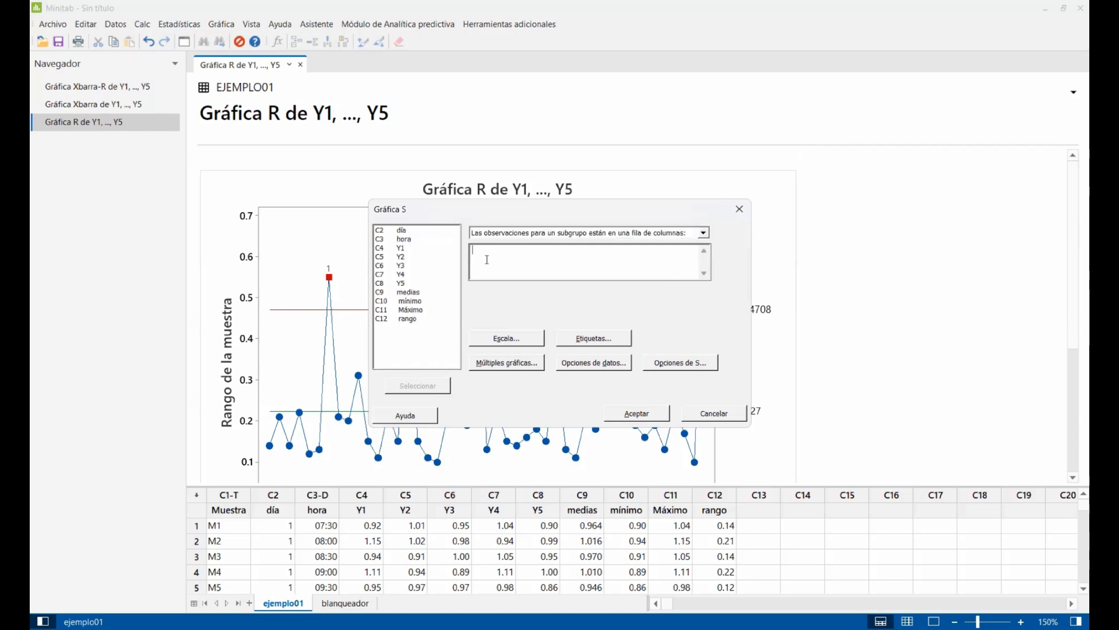
pyautogui.click(402, 248)
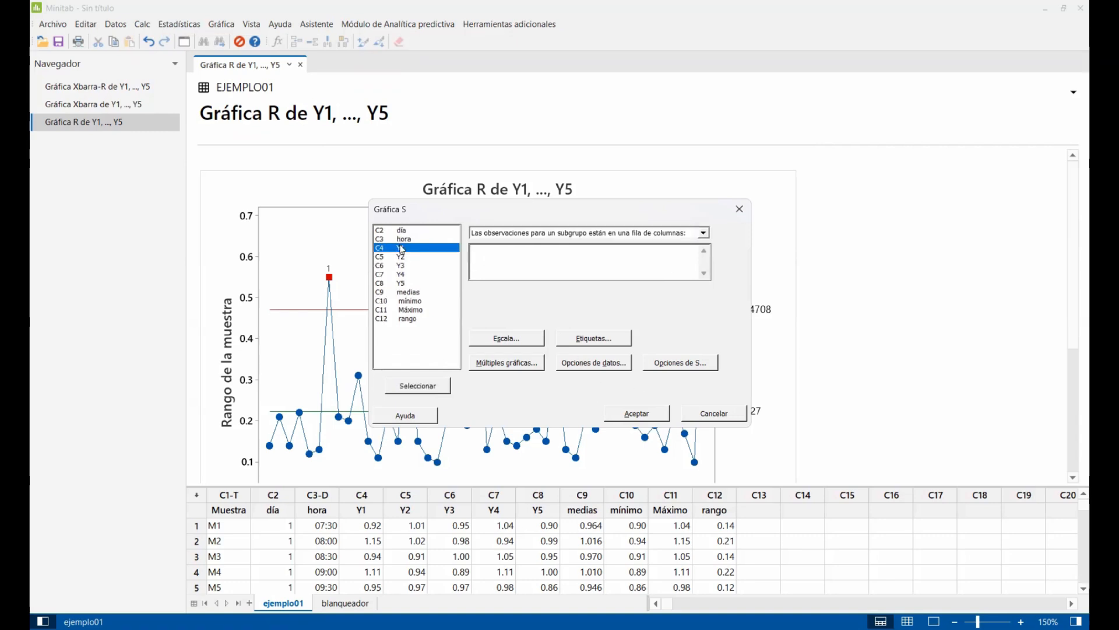
pyautogui.keyDown('shift'); pyautogui.click(396, 284); pyautogui.keyUp('shift')
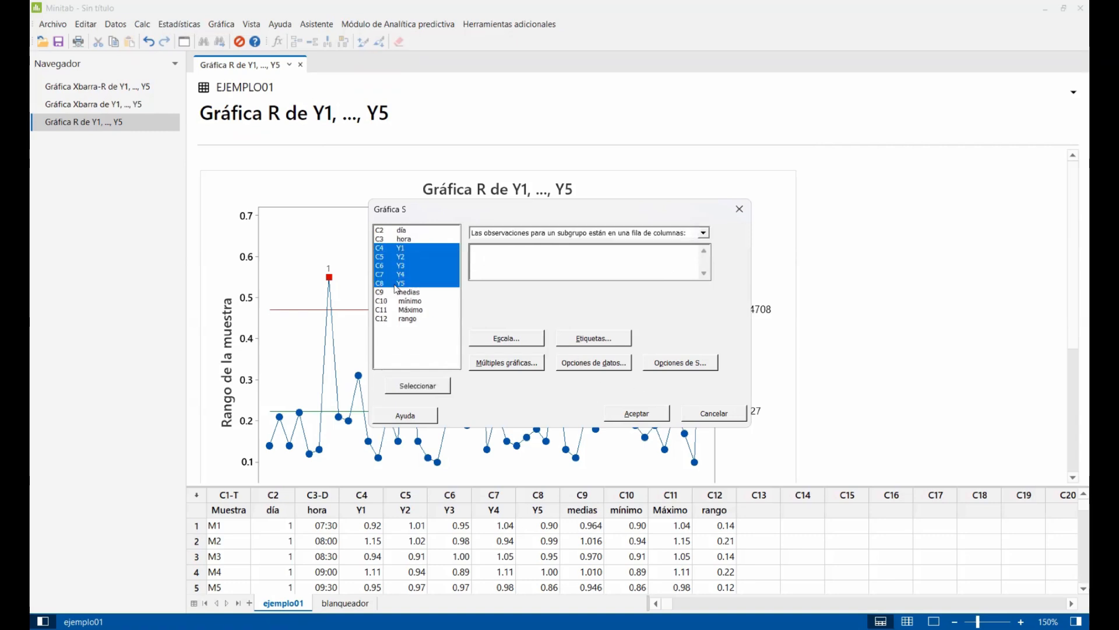
pyautogui.click(413, 388)
pyautogui.click(636, 411)
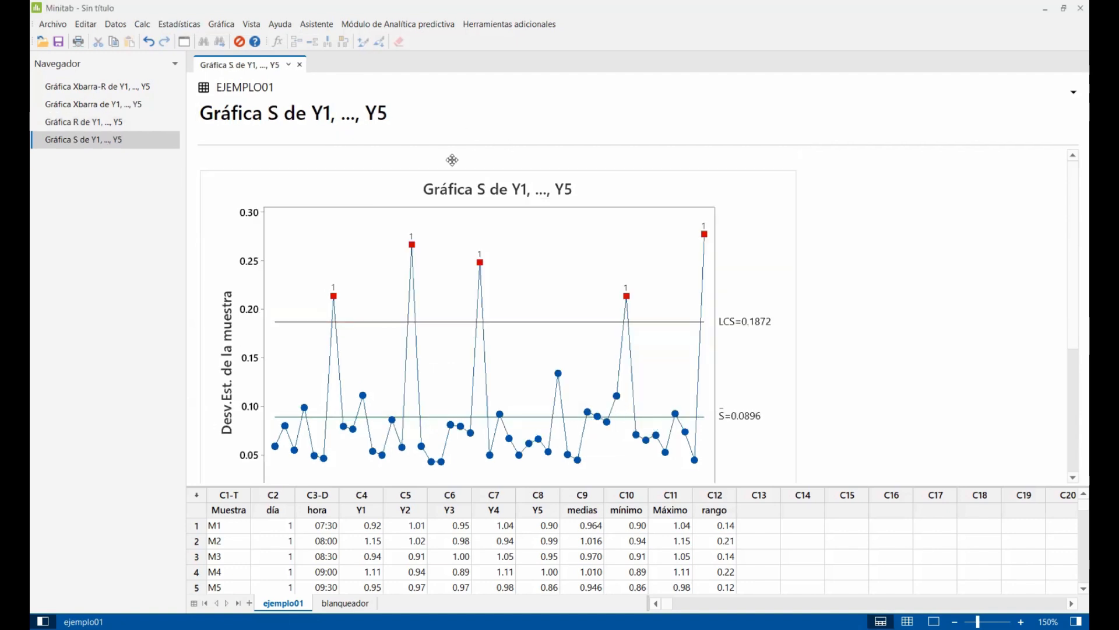
# Step: Create a zone chart from columns Y1-Y5, with each subgroup's observations in a row of columns
pyautogui.click(174, 26)
pyautogui.moveTo(208, 102)
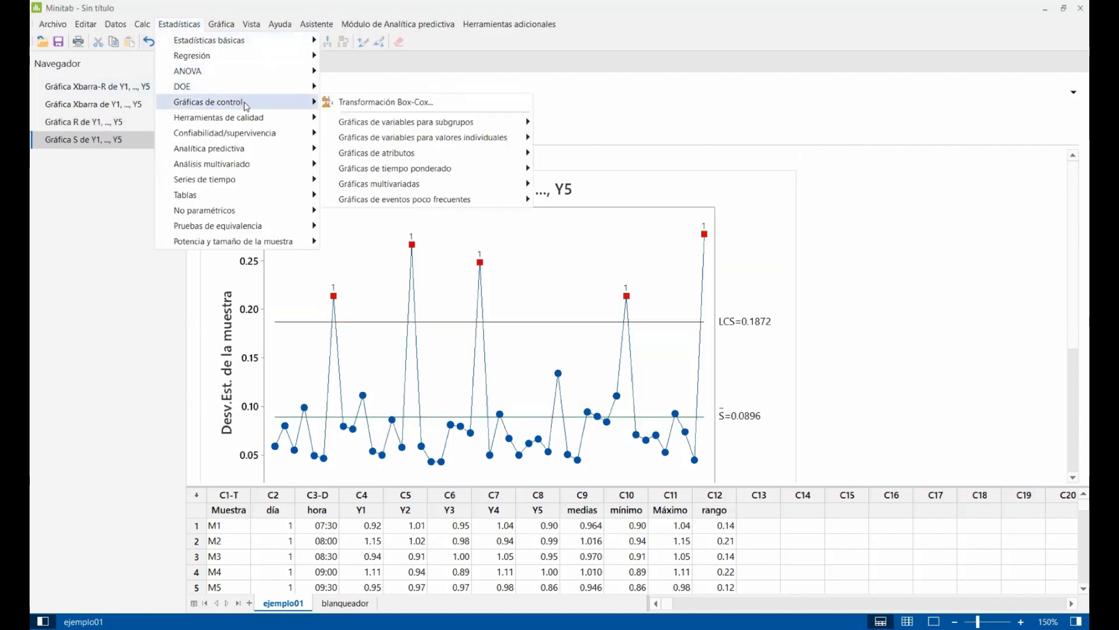
pyautogui.moveTo(406, 122)
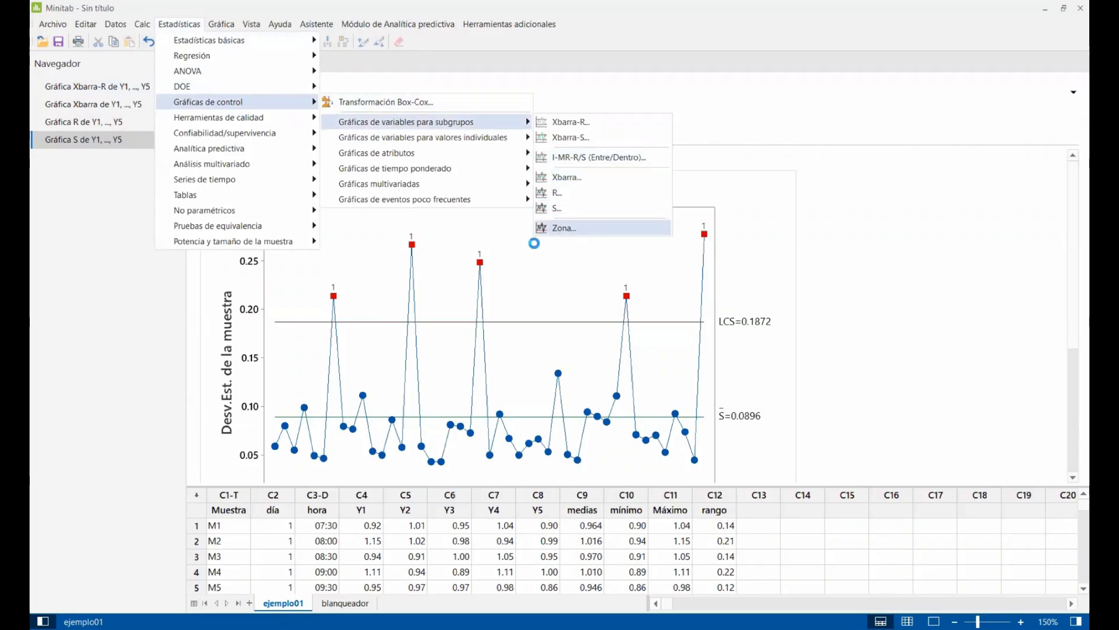
pyautogui.click(572, 229)
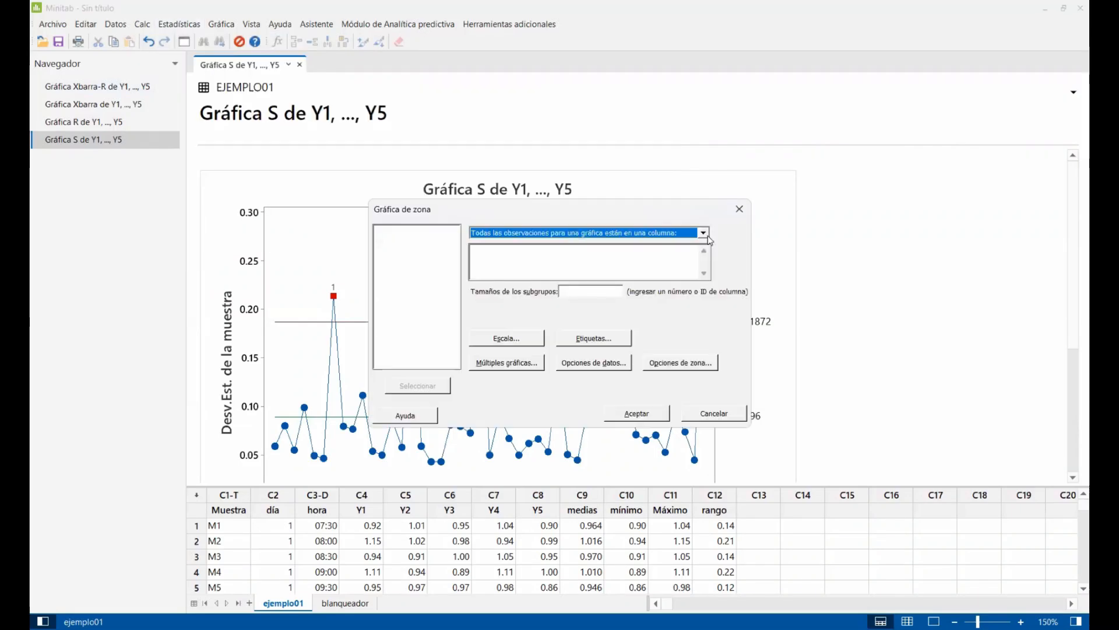
pyautogui.click(704, 233)
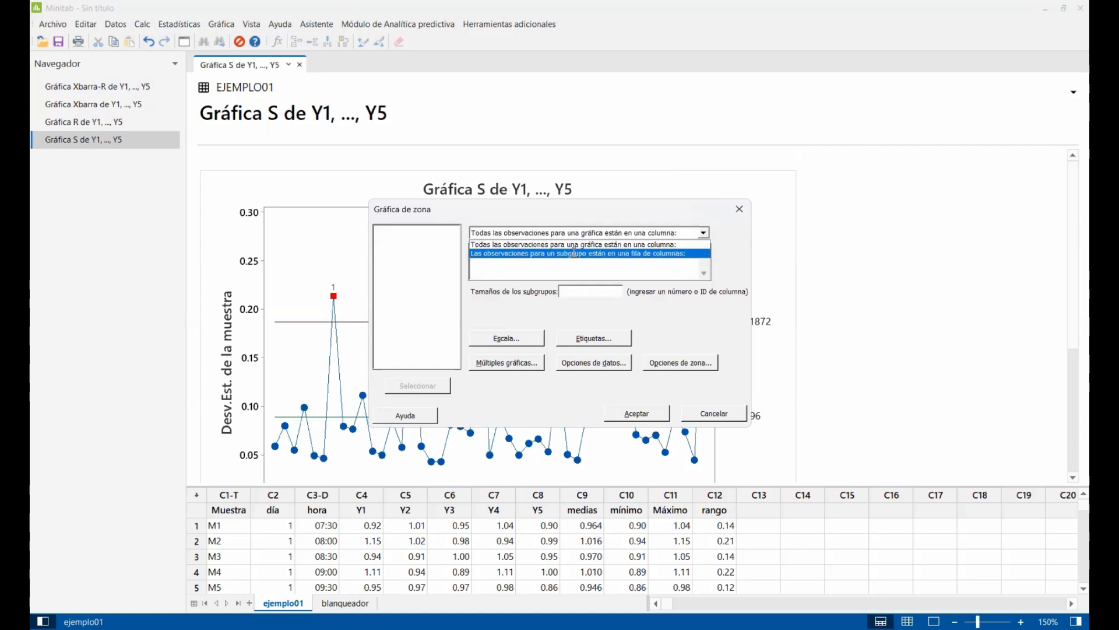
pyautogui.click(500, 269)
pyautogui.click(392, 252)
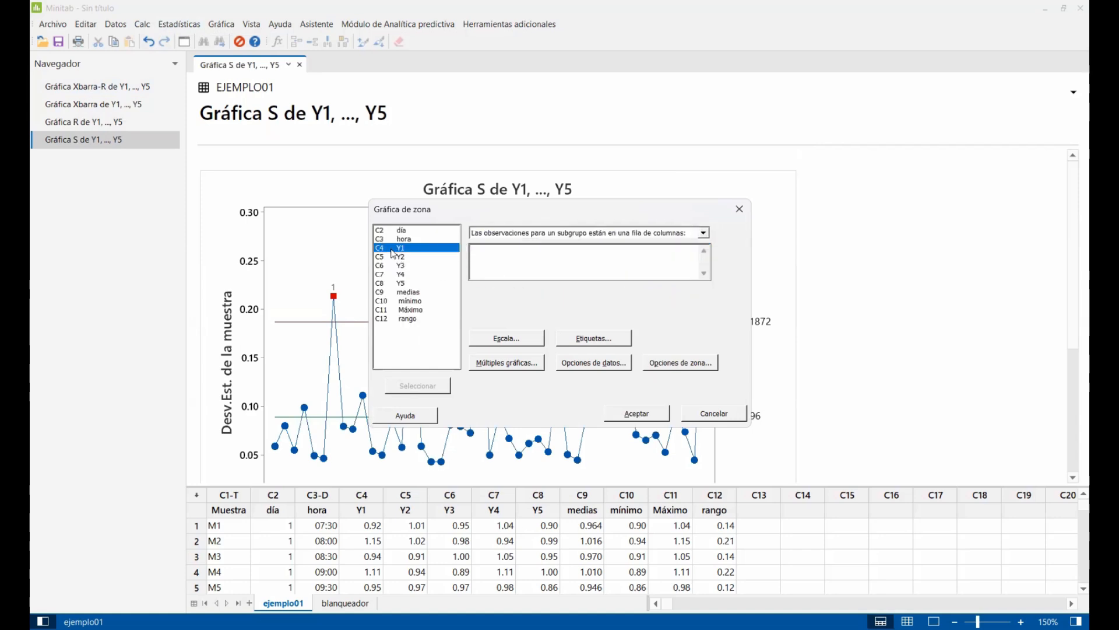
pyautogui.keyDown('shift'); pyautogui.click(415, 284); pyautogui.keyUp('shift')
pyautogui.click(408, 387)
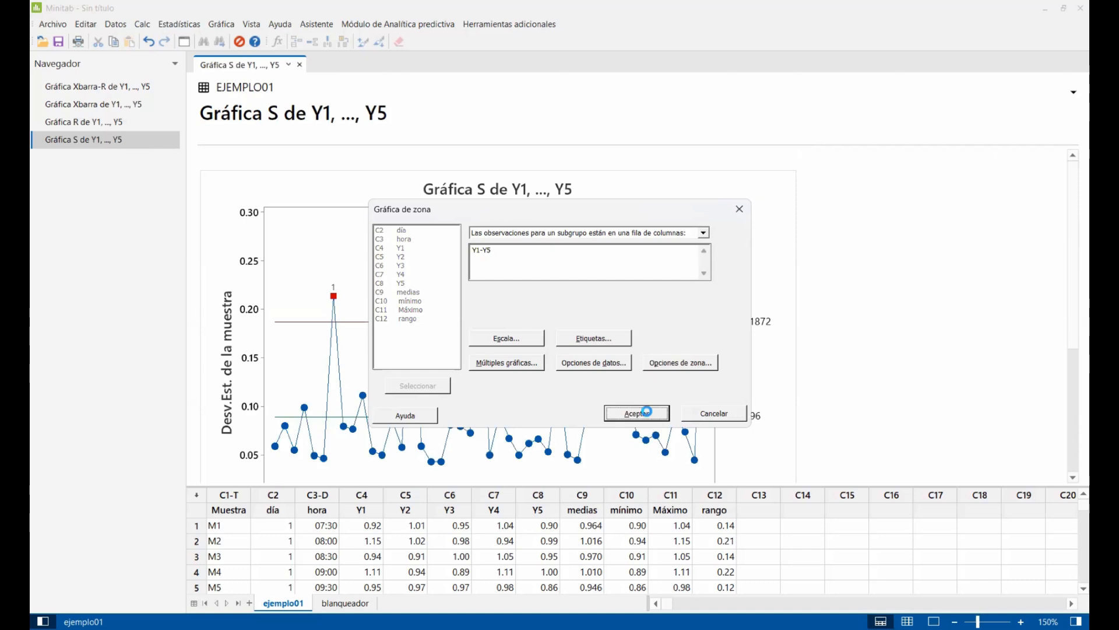
pyautogui.click(638, 413)
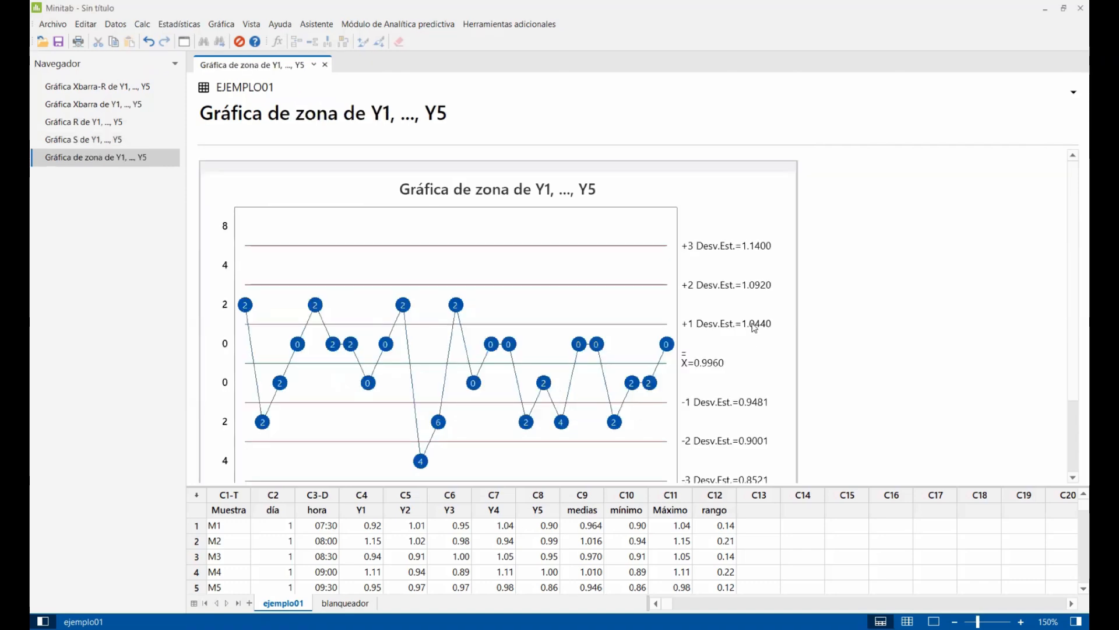
pyautogui.scroll(-3, 874, 272)
pyautogui.scroll(2, 710, 260)
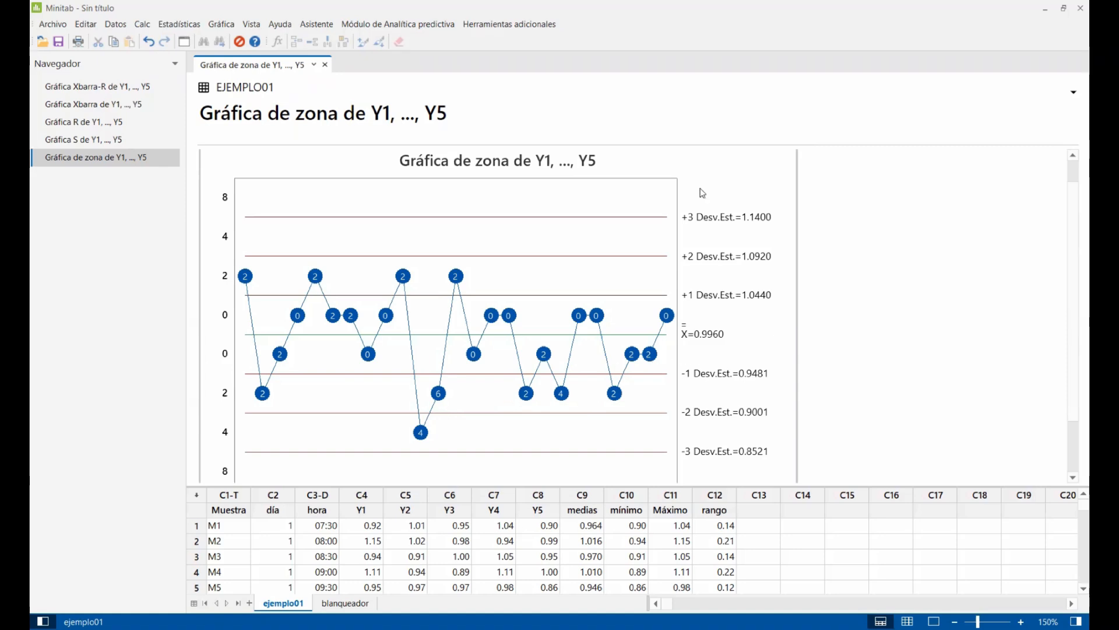
pyautogui.scroll(-2, 706, 189)
pyautogui.scroll(3, 716, 187)
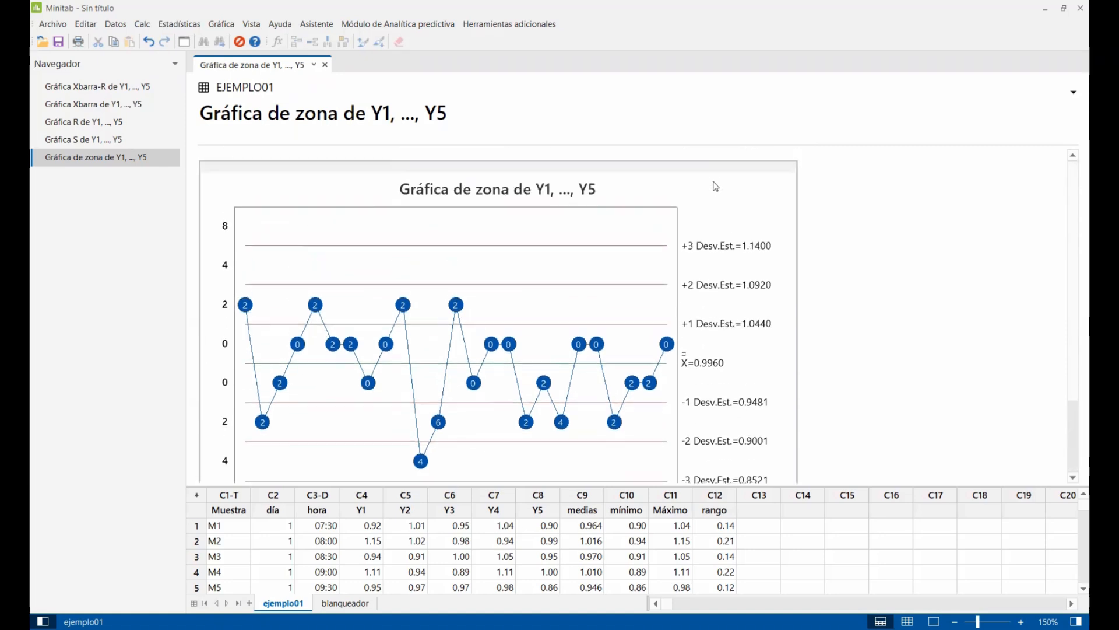
pyautogui.click(195, 25)
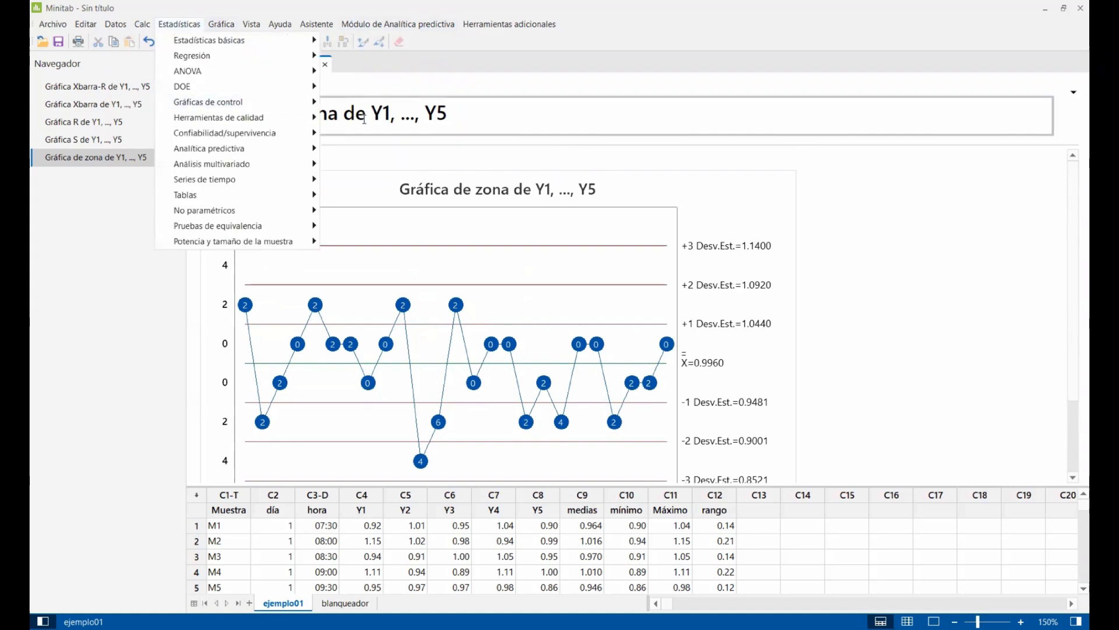
pyautogui.click(893, 211)
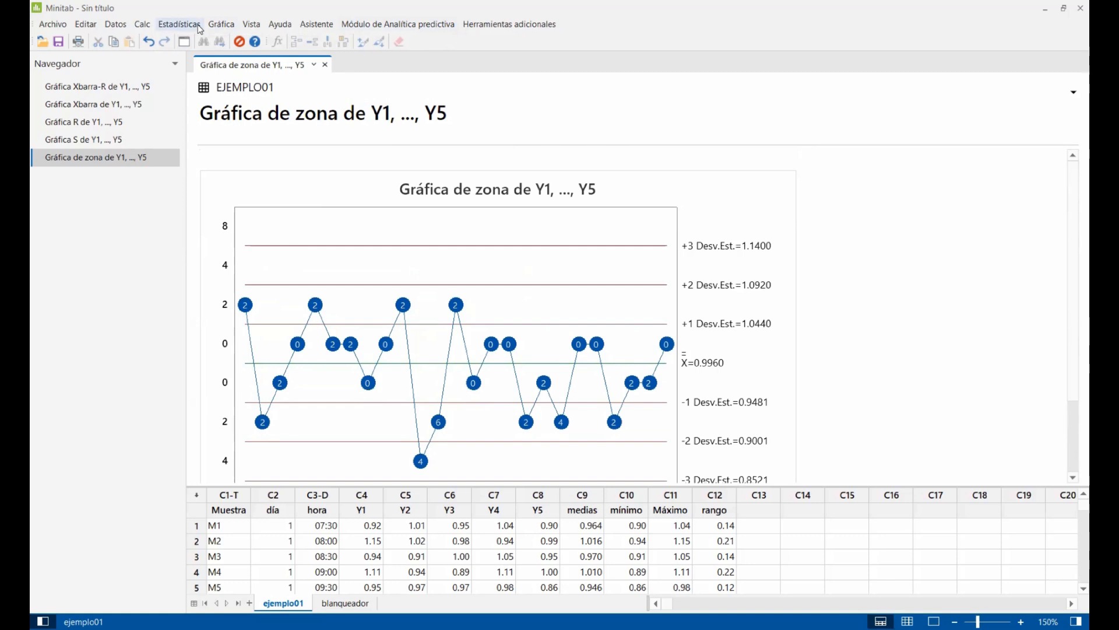
pyautogui.click(316, 26)
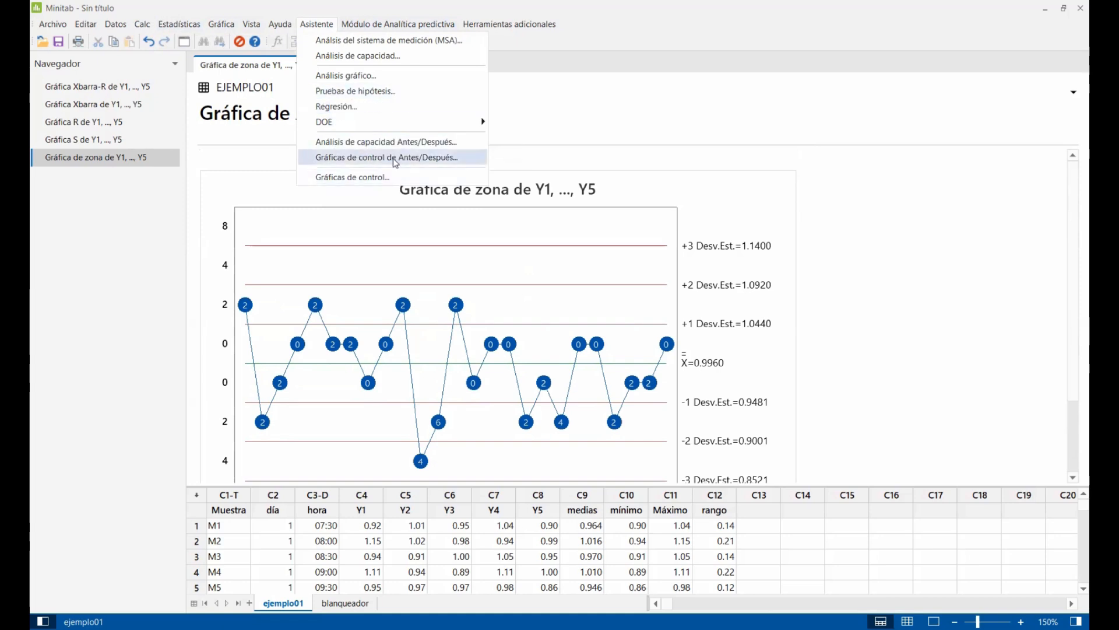
pyautogui.click(396, 161)
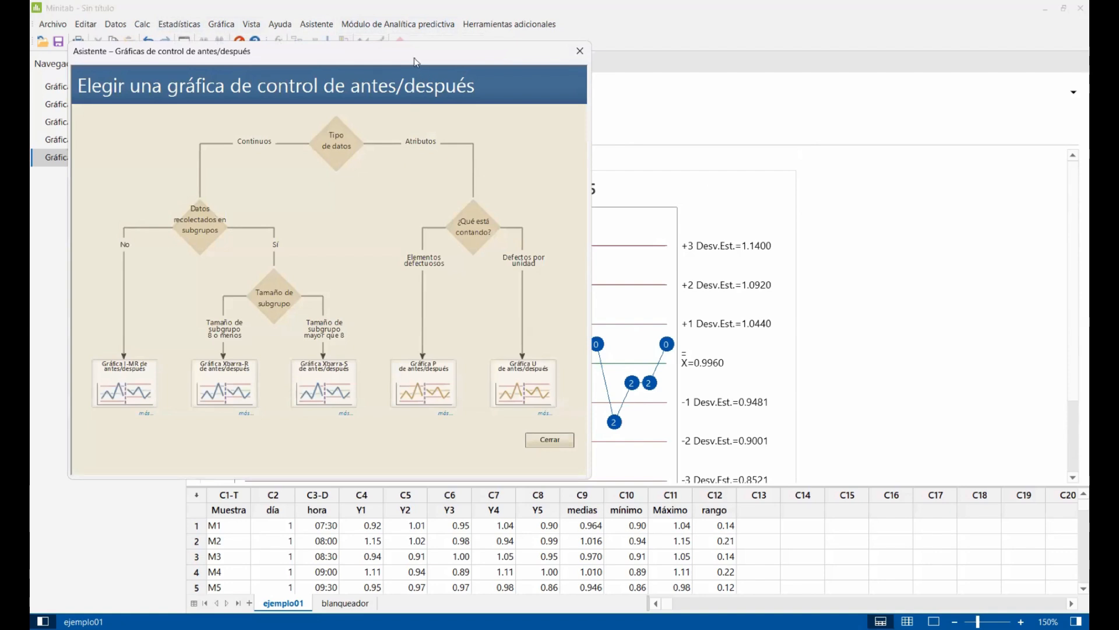
pyautogui.moveTo(415, 62); pyautogui.dragTo(477, 136)
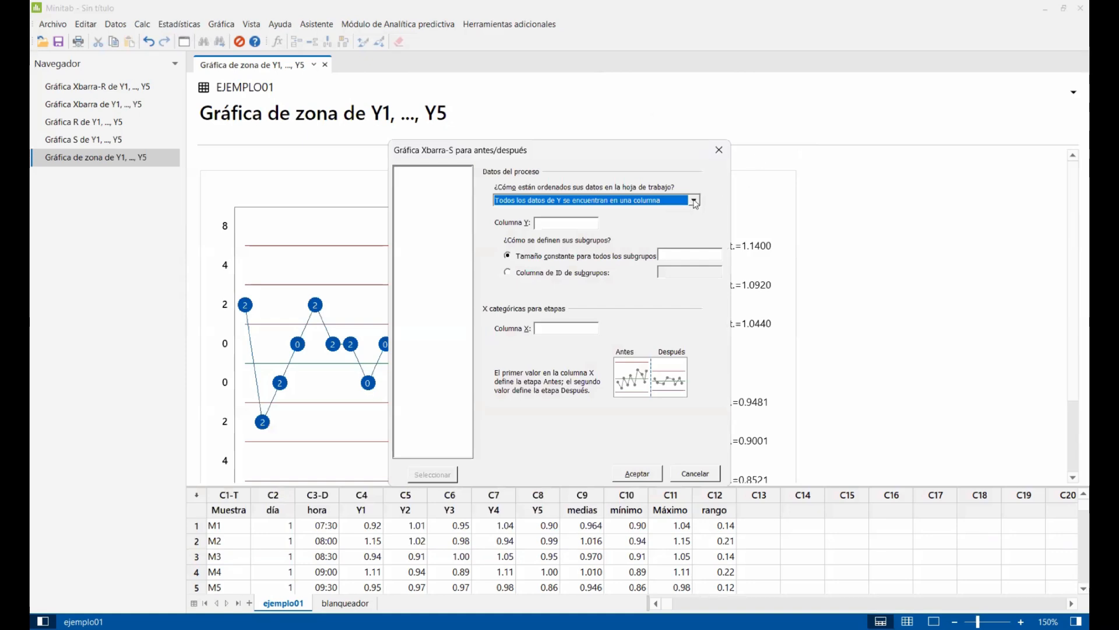
pyautogui.click(694, 201)
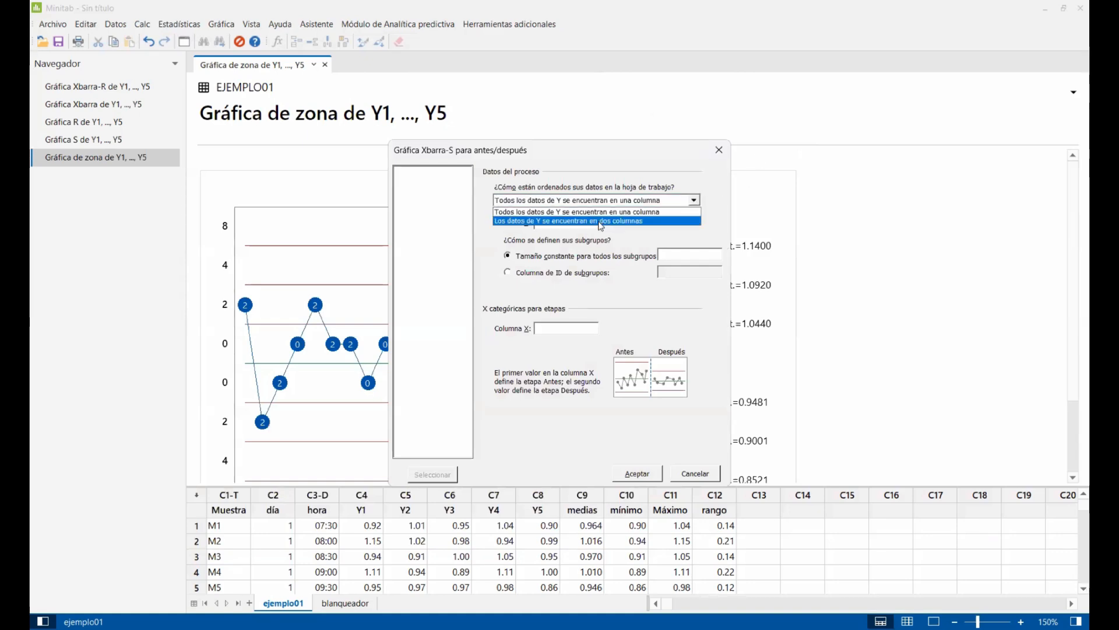
pyautogui.click(721, 153)
pyautogui.click(700, 472)
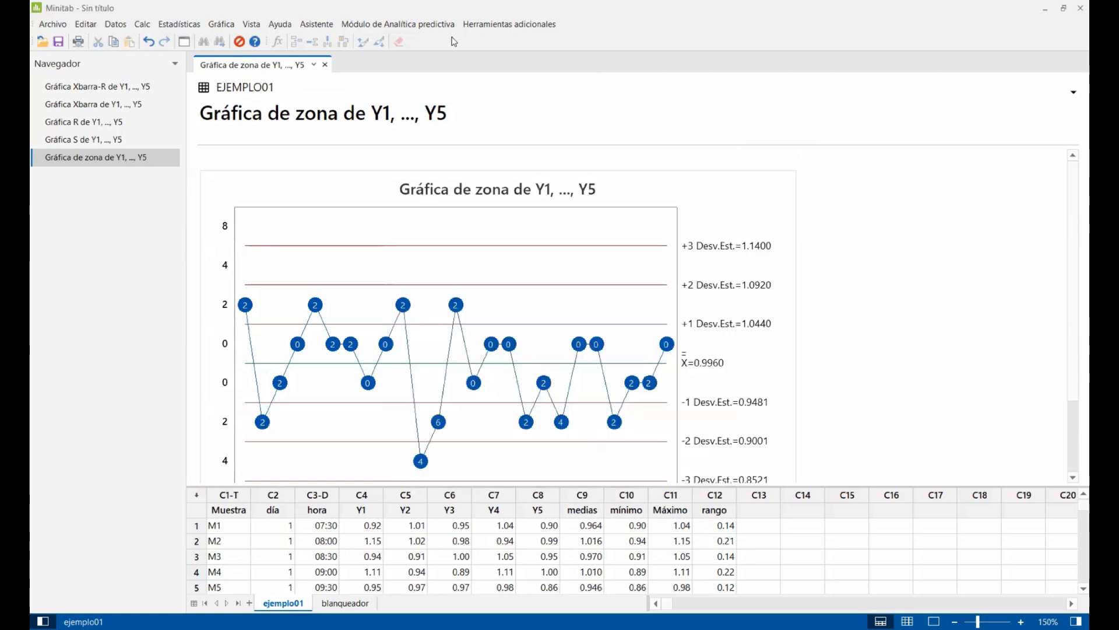
pyautogui.click(336, 25)
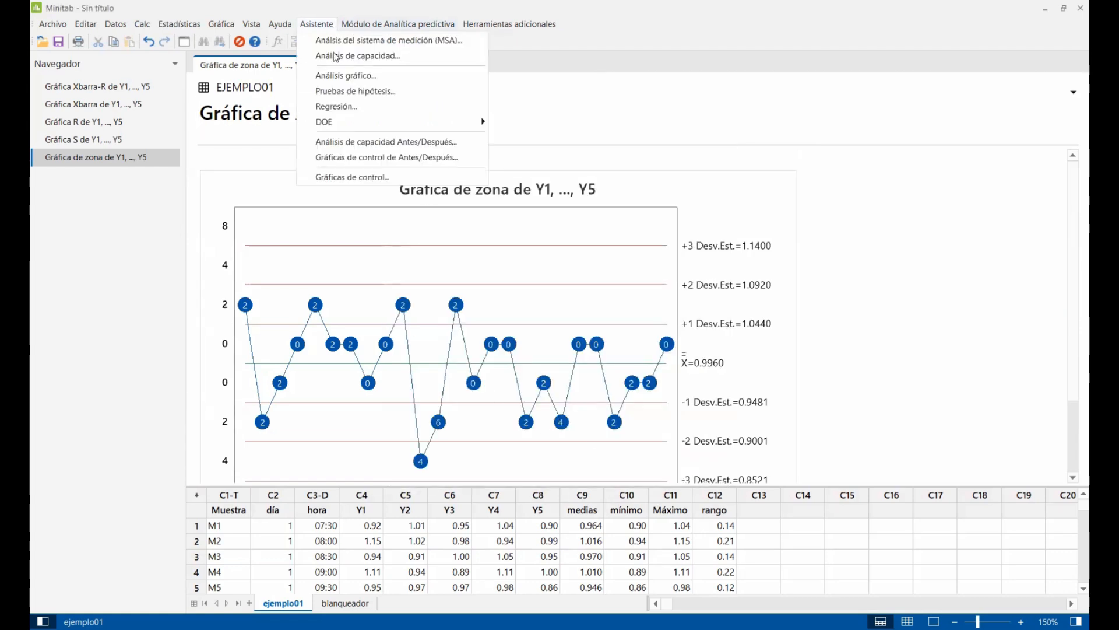
pyautogui.click(368, 161)
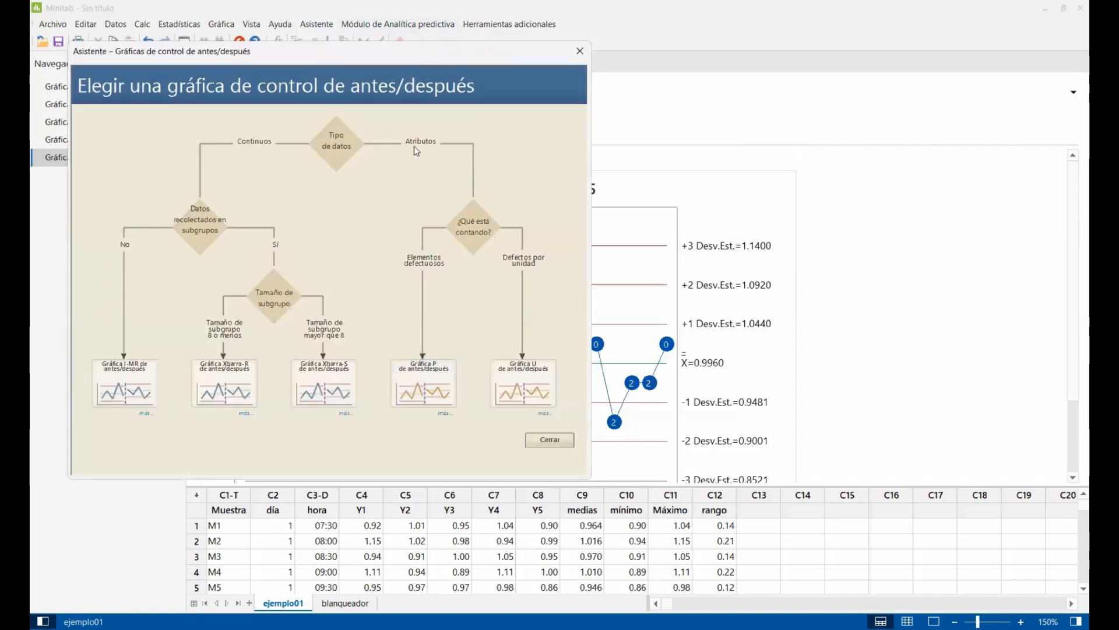
pyautogui.press('Escape')
# Step: Set up the Assistant's Xbar-R control chart with data in multiple columns, one row per subgroup, using columns Y1-Y5
pyautogui.click(316, 24)
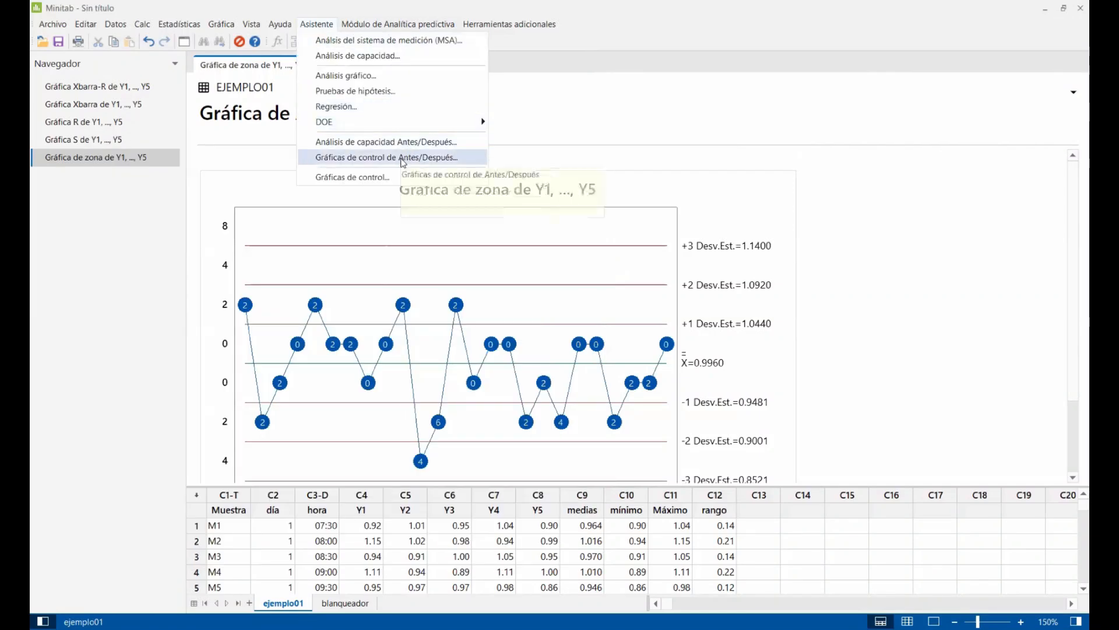
pyautogui.click(380, 177)
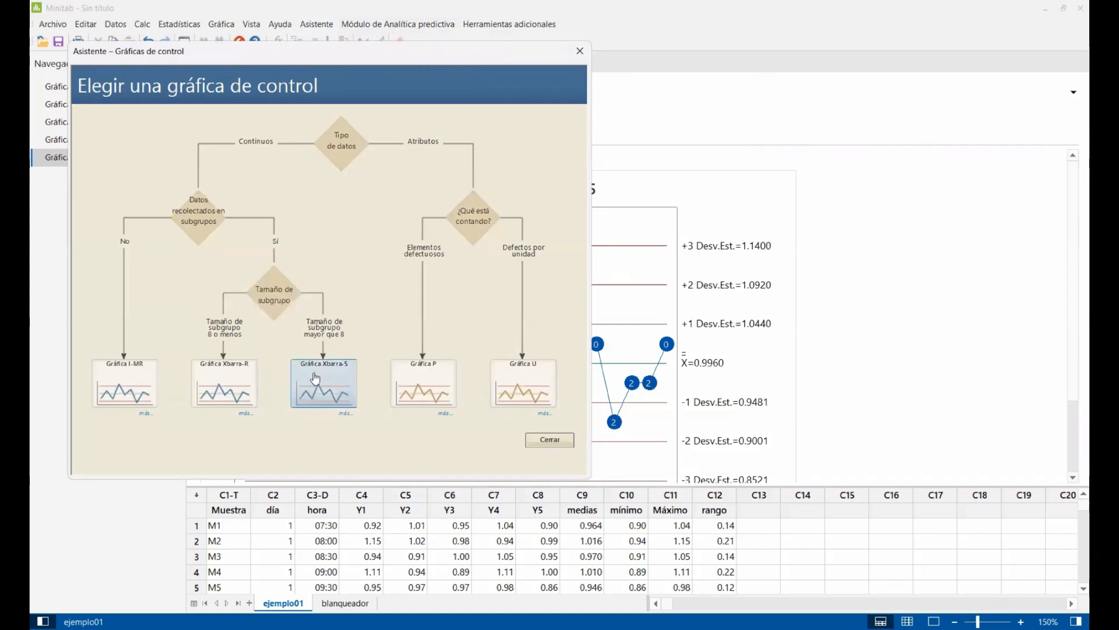
pyautogui.click(231, 389)
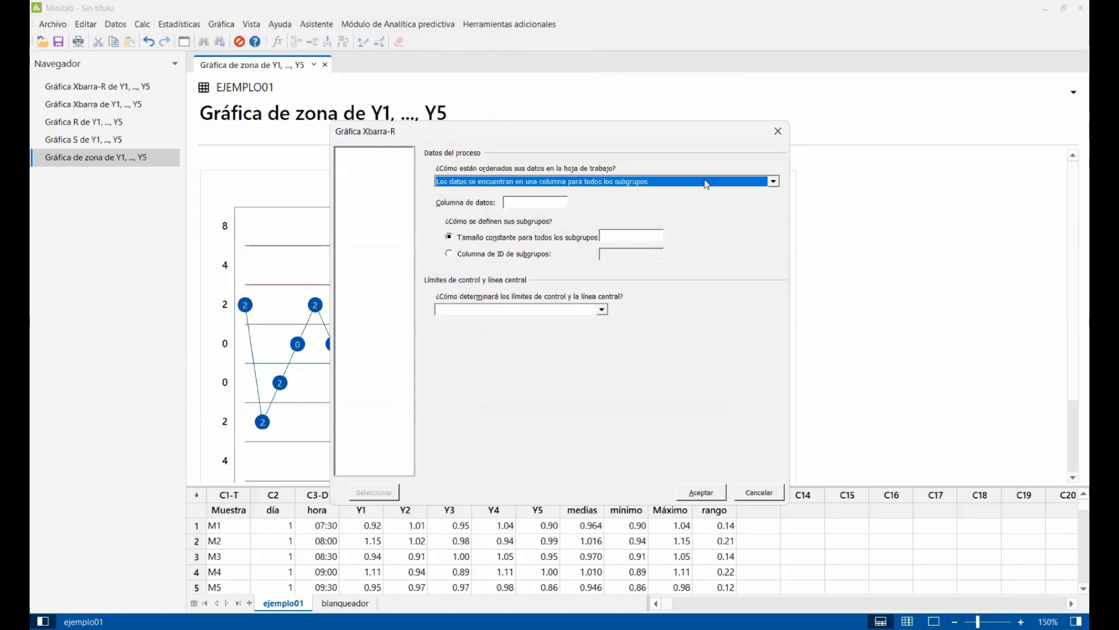
pyautogui.click(774, 183)
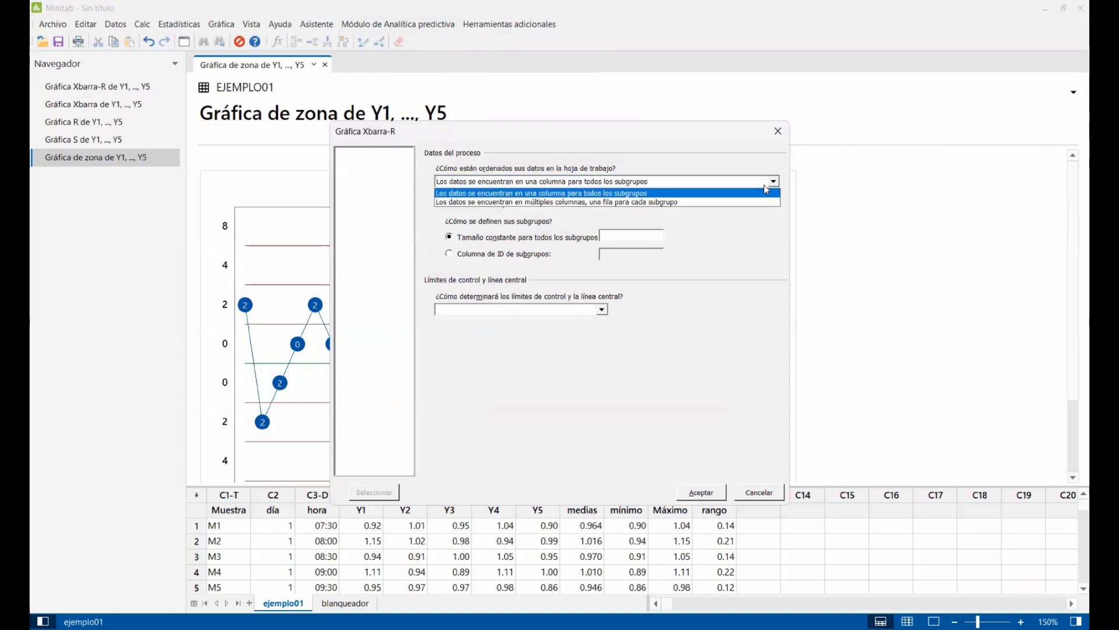
pyautogui.click(634, 202)
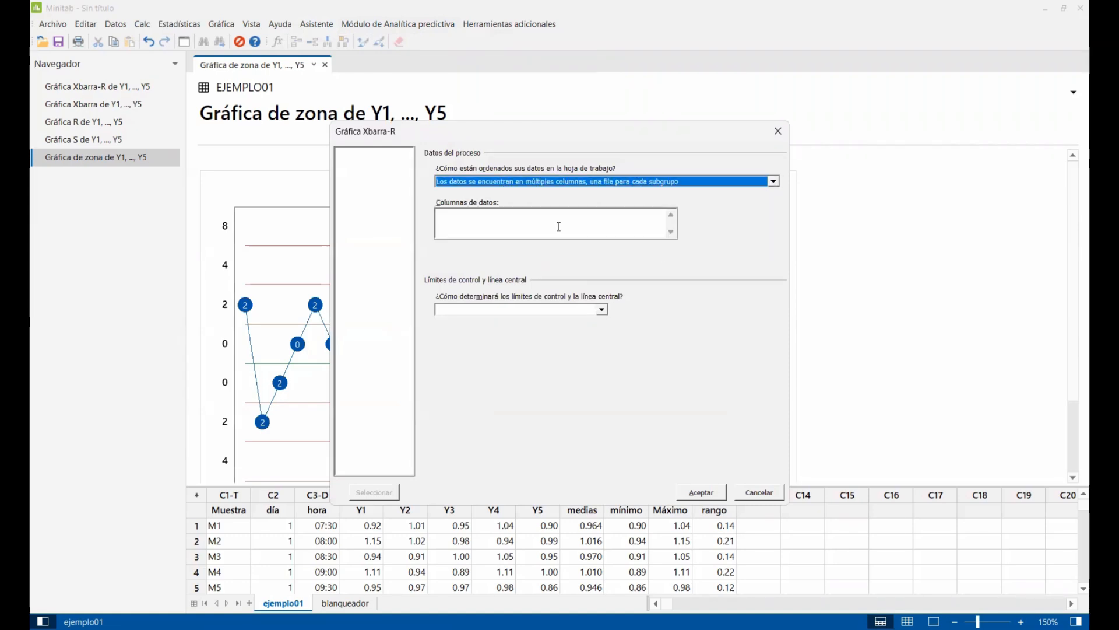
pyautogui.click(557, 222)
pyautogui.click(362, 170)
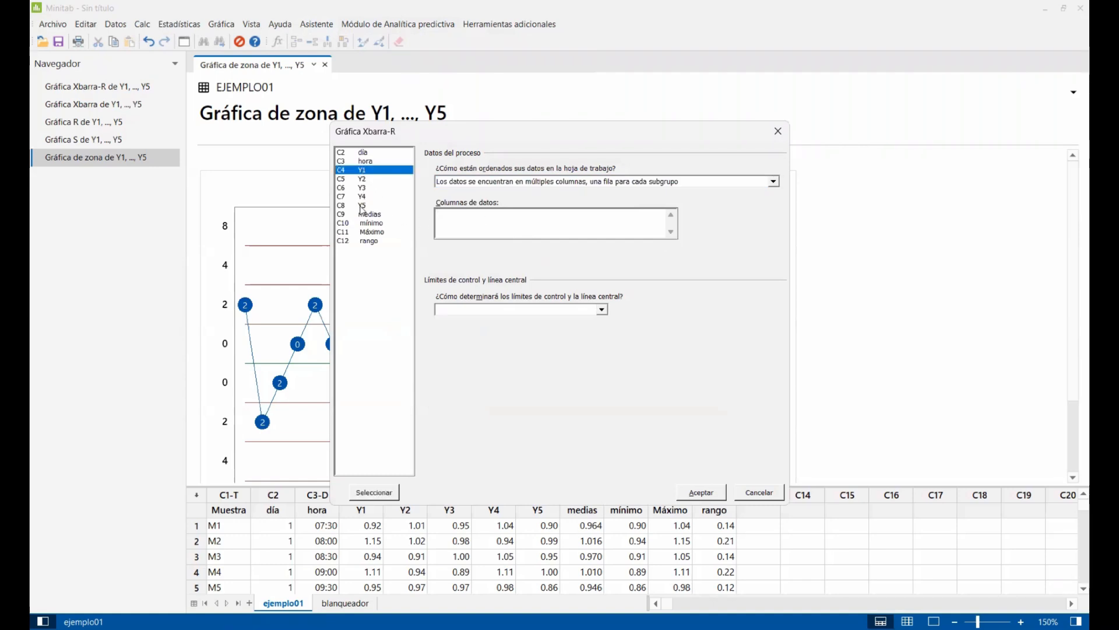
pyautogui.keyDown('shift'); pyautogui.click(361, 206); pyautogui.keyUp('shift')
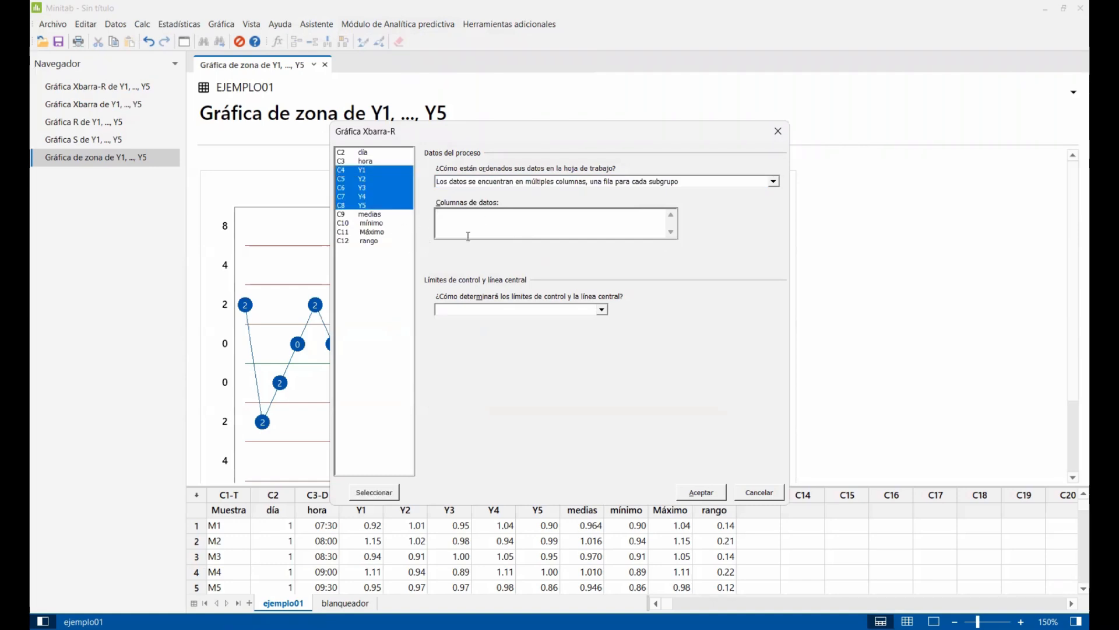
pyautogui.click(371, 492)
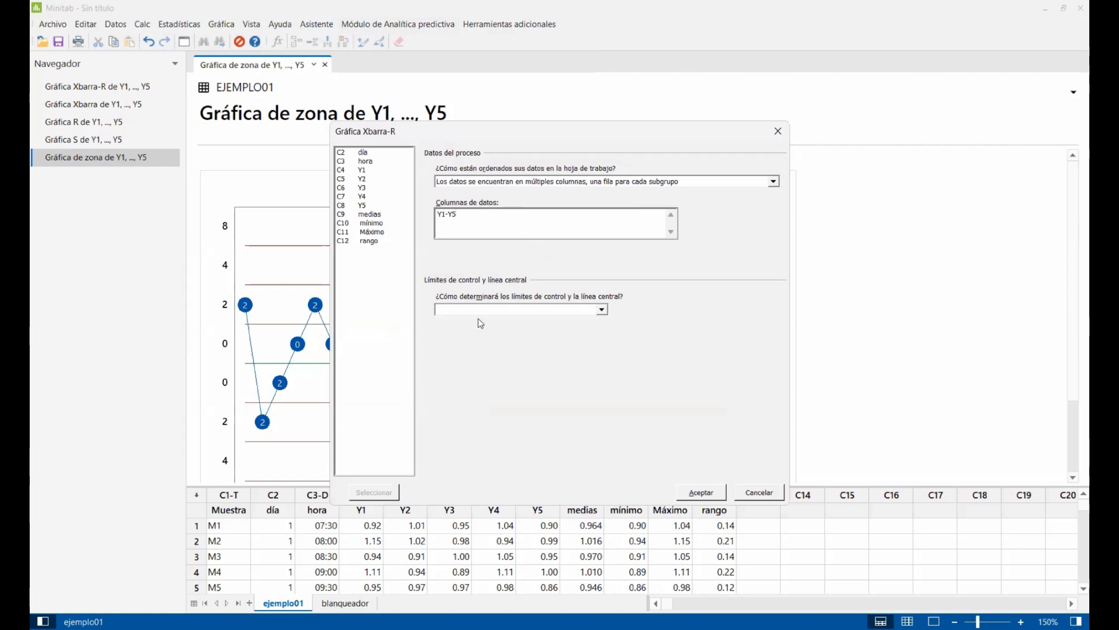
# Step: Estimate the control limits and center line from the data without omitting any subgroup, and generate the Xbar-R report
pyautogui.click(601, 310)
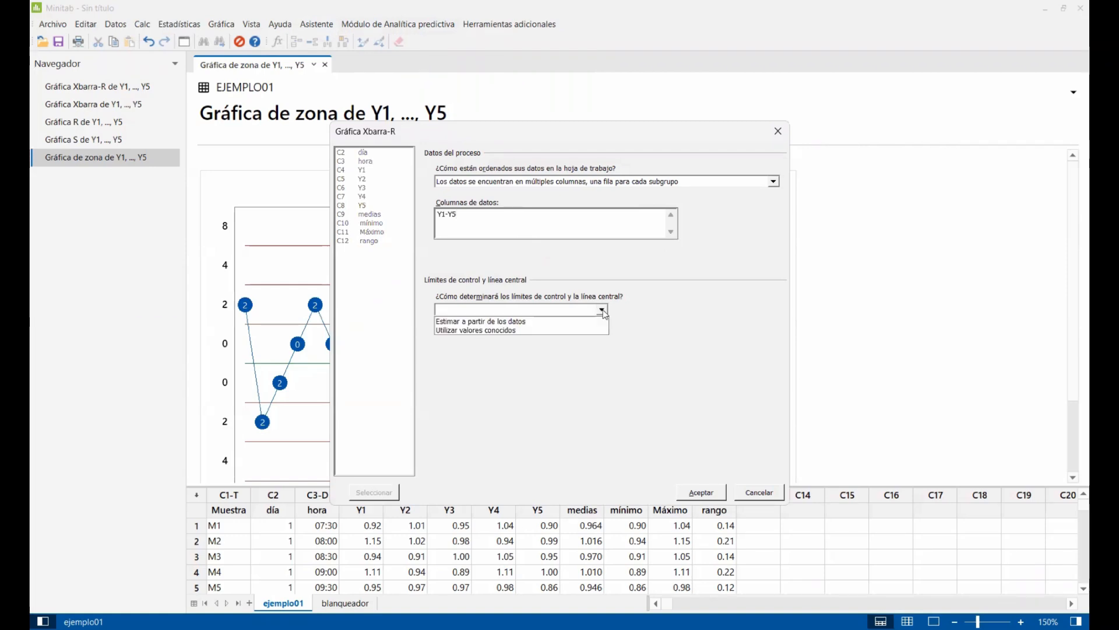
pyautogui.click(504, 322)
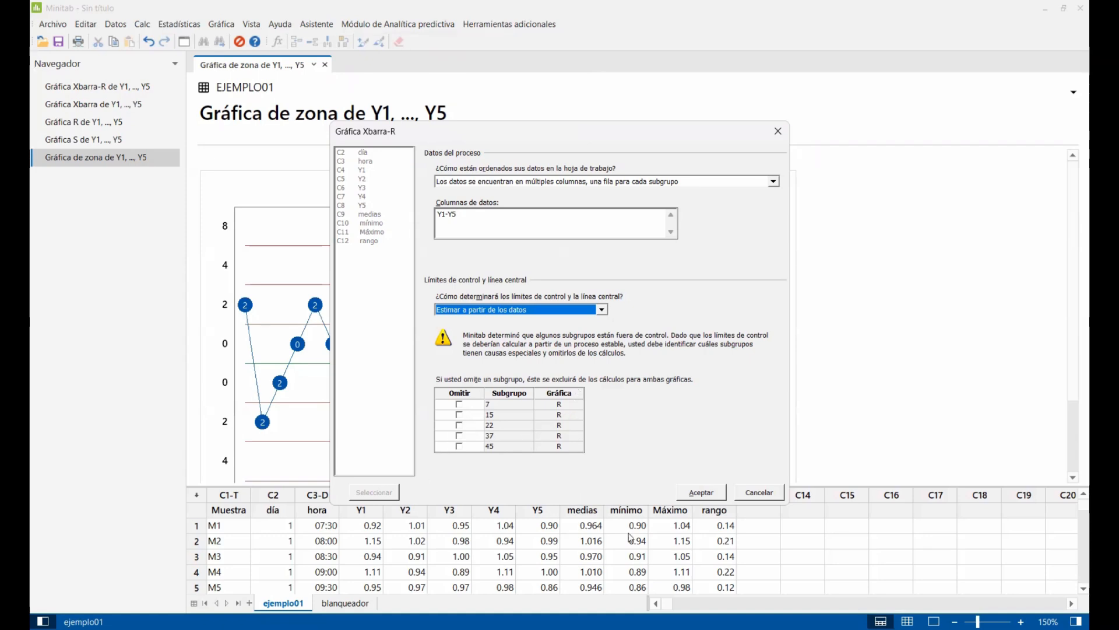
pyautogui.click(710, 496)
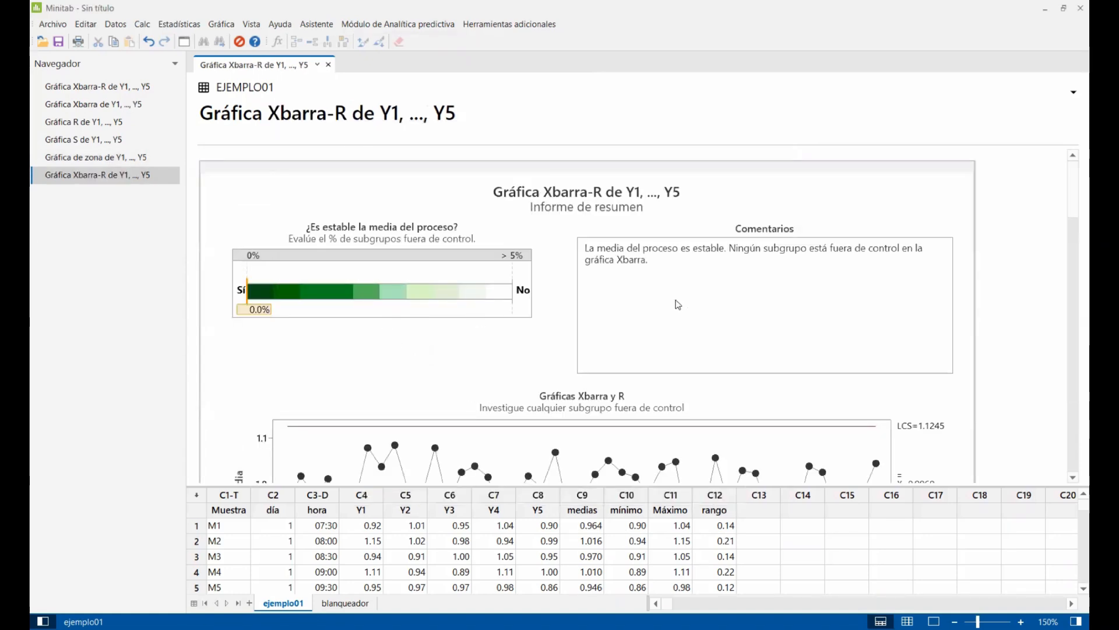
# Step: Examine the Xbar-R summary report, the stability report with its out-of-control subgroups, and the report card
pyautogui.scroll(-10, 677, 304)
pyautogui.scroll(-5, 677, 303)
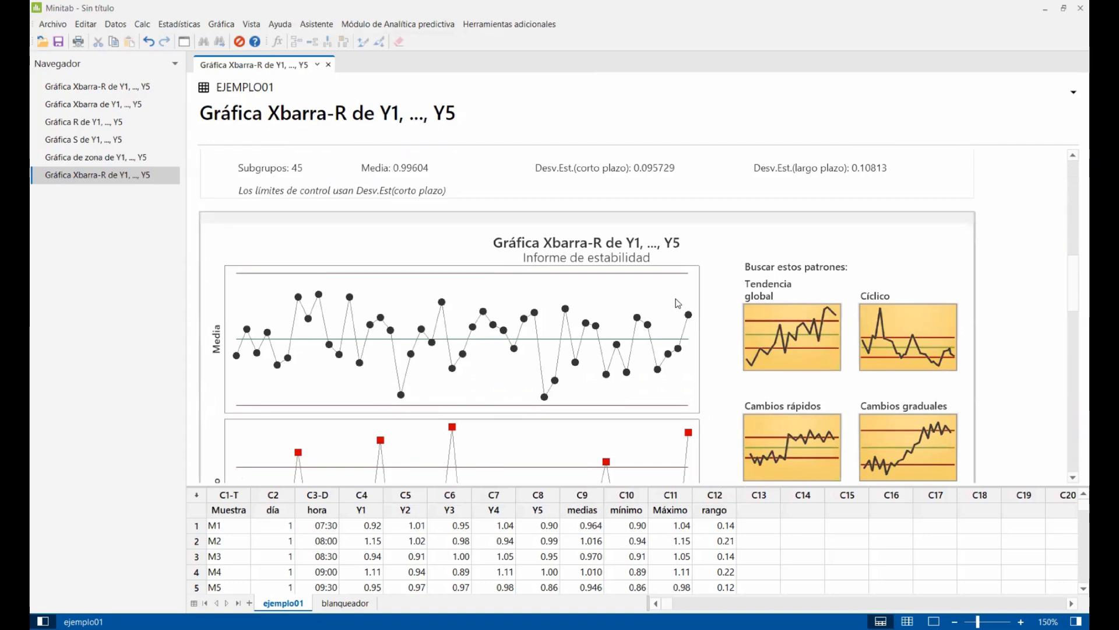
pyautogui.scroll(-4, 678, 304)
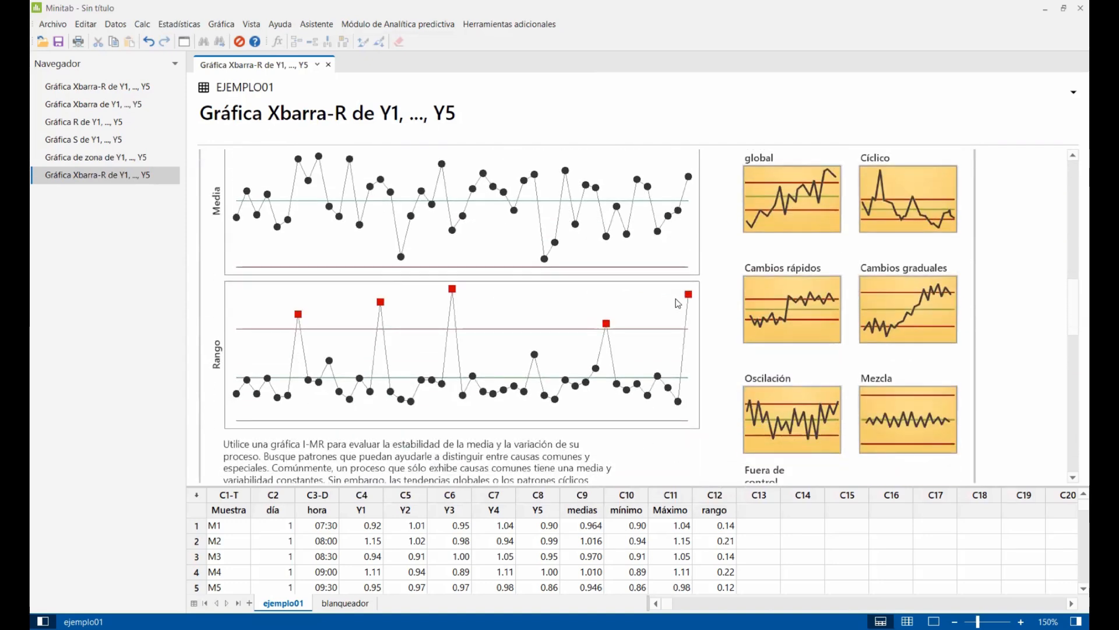
pyautogui.scroll(-5, 678, 303)
pyautogui.scroll(-3, 679, 303)
pyautogui.scroll(-3, 688, 310)
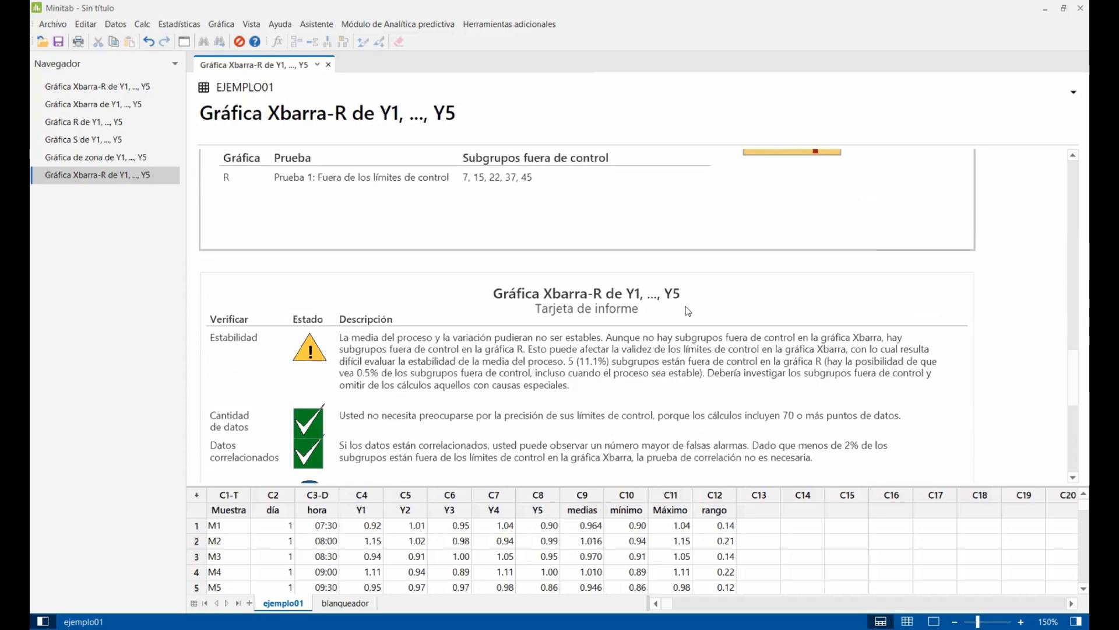
pyautogui.scroll(-5, 688, 310)
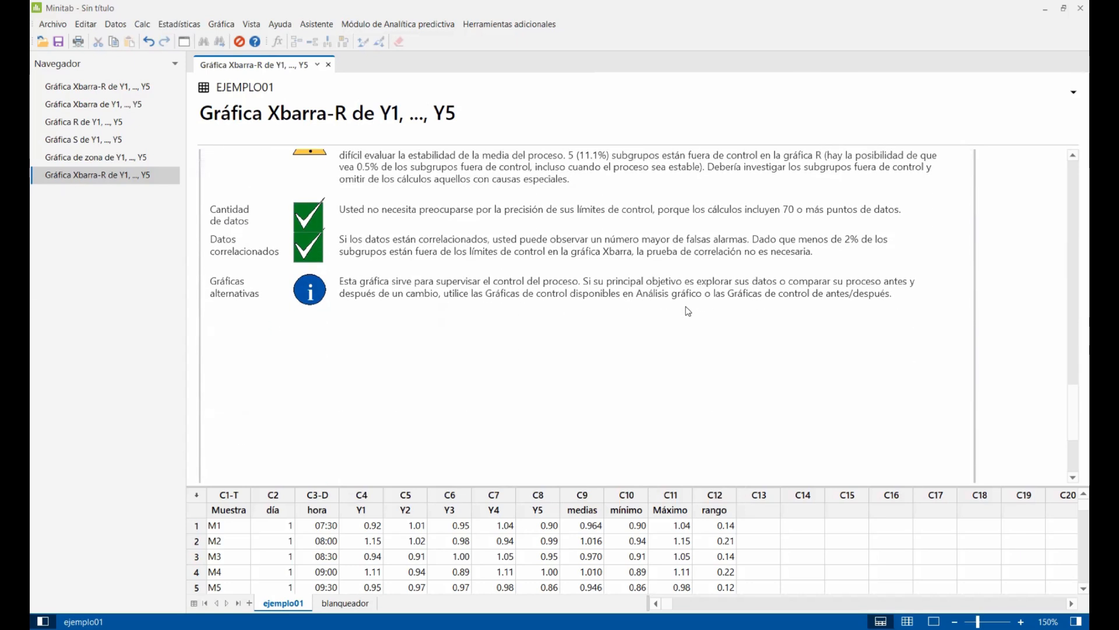
pyautogui.scroll(15, 692, 316)
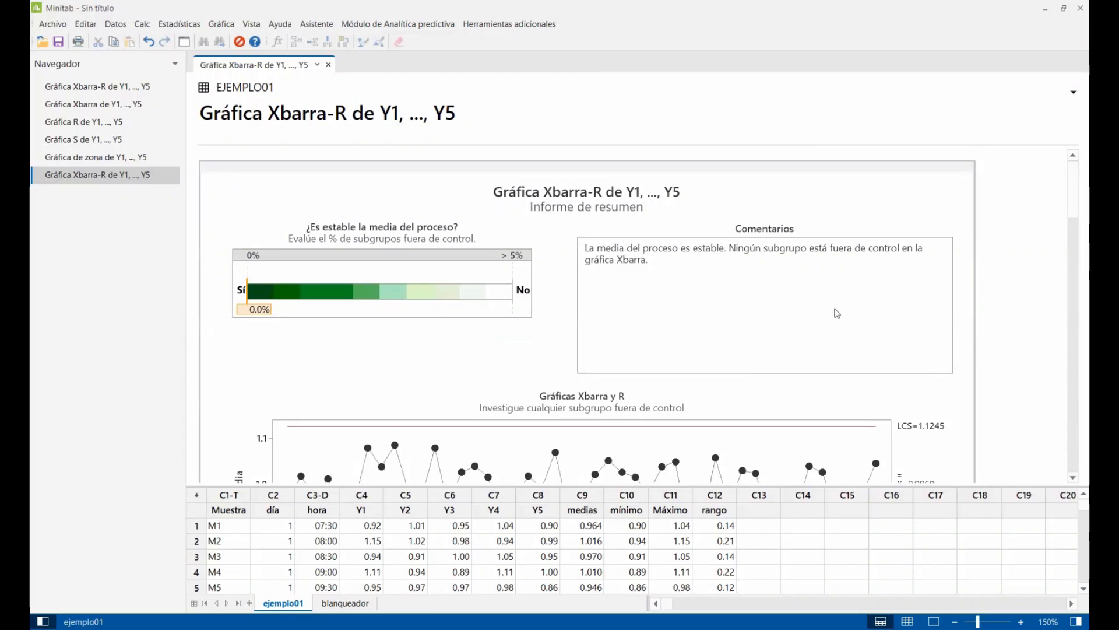
pyautogui.scroll(-5, 825, 309)
pyautogui.scroll(-5, 825, 309)
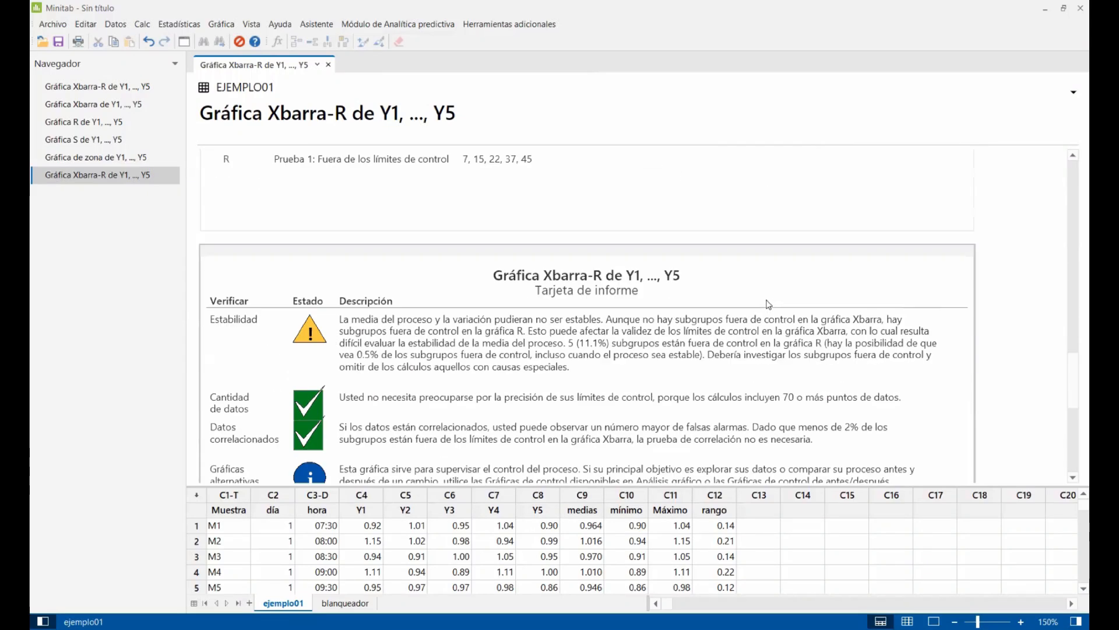
# Step: Send the Assistant's stability report to Microsoft Word and check the inserted chart in the Cartas_Control_ACS_02_2024 document
pyautogui.rightClick(747, 264)
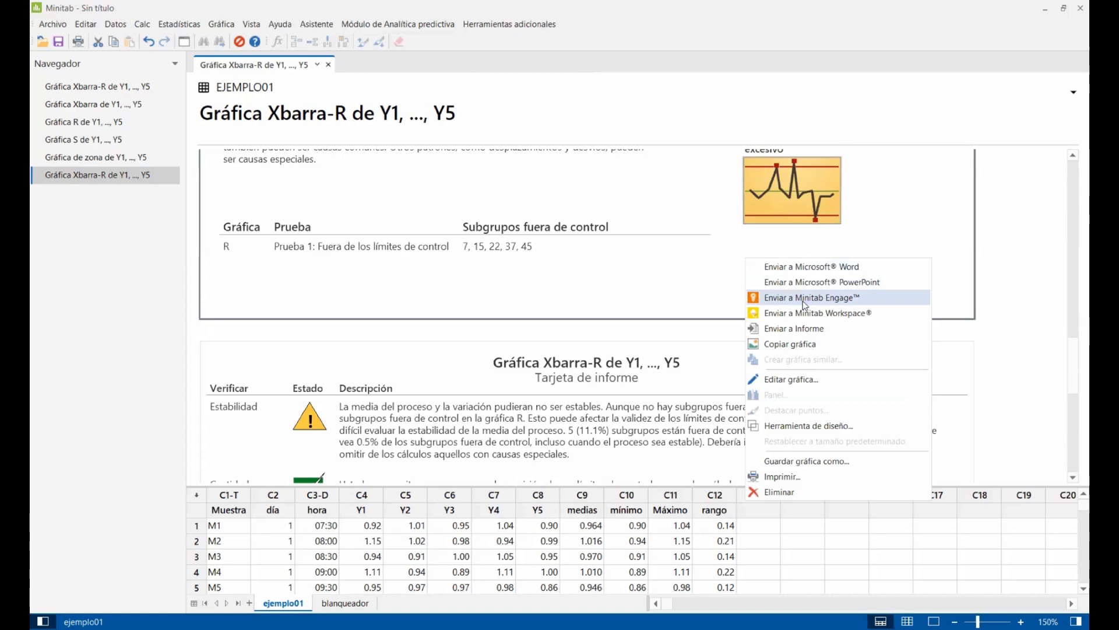
pyautogui.click(808, 269)
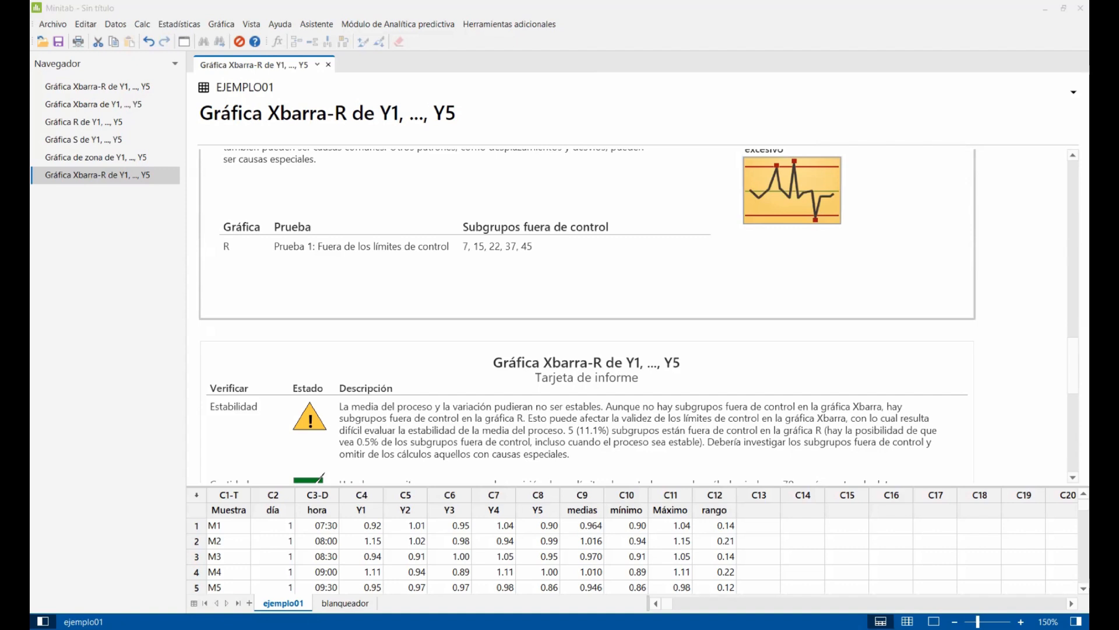
pyautogui.rightClick(897, 262)
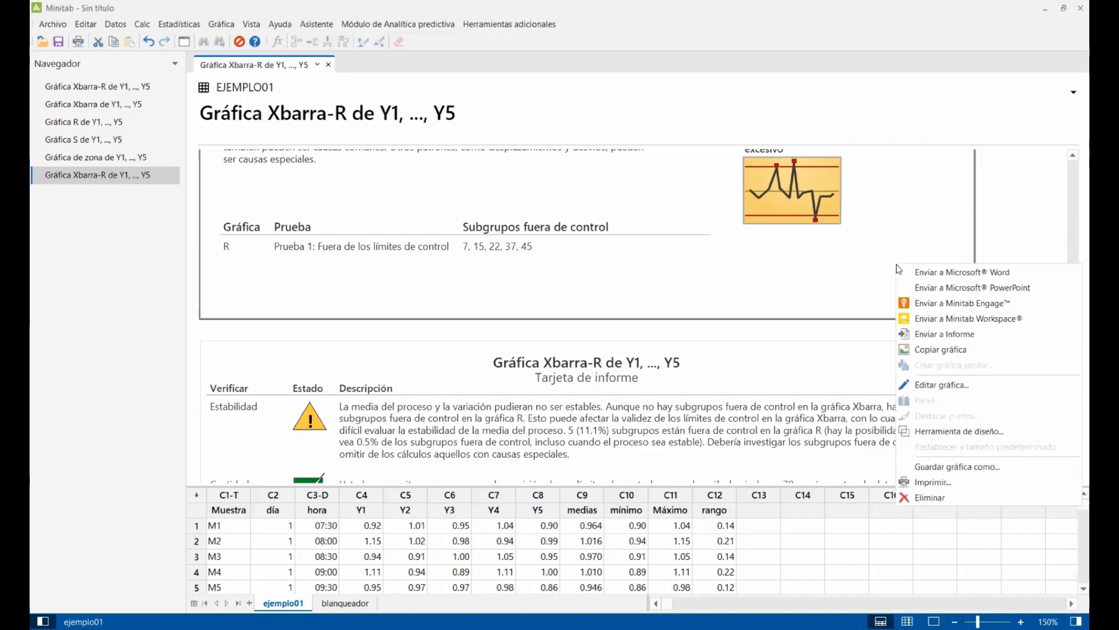
pyautogui.click(965, 272)
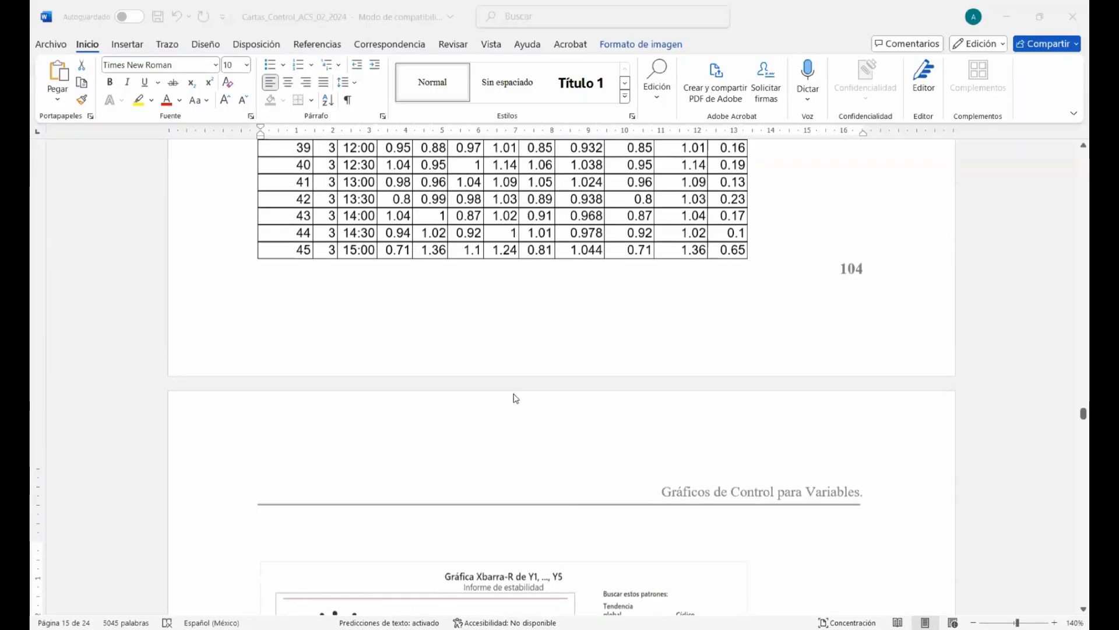
pyautogui.scroll(3, 515, 398)
pyautogui.scroll(6, 516, 398)
pyautogui.scroll(-10, 516, 398)
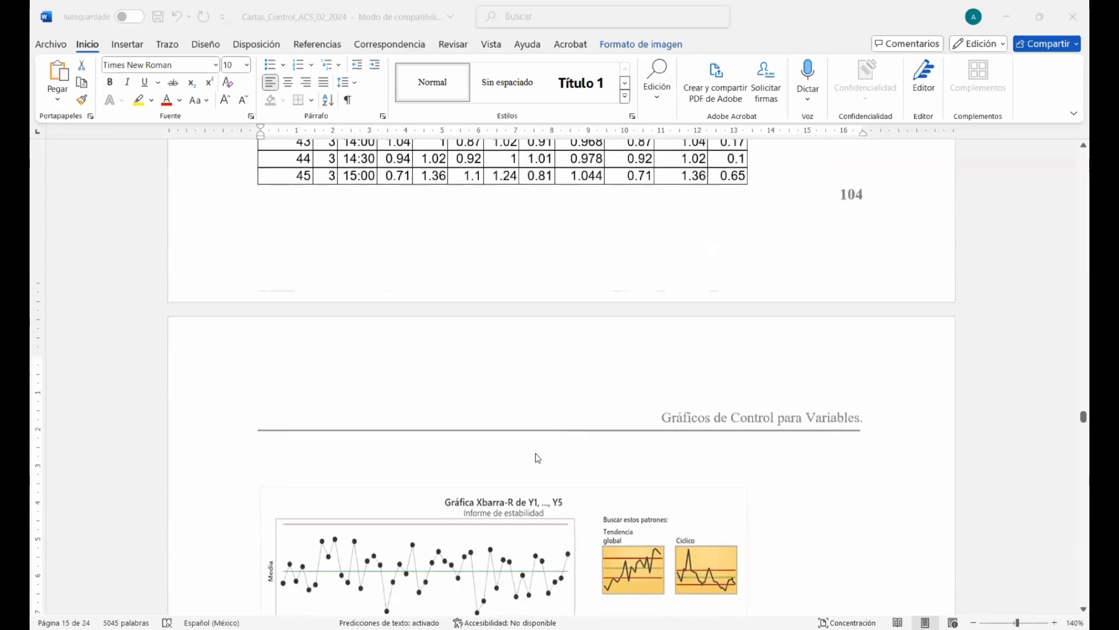
pyautogui.scroll(-10, 538, 457)
pyautogui.scroll(-2, 538, 456)
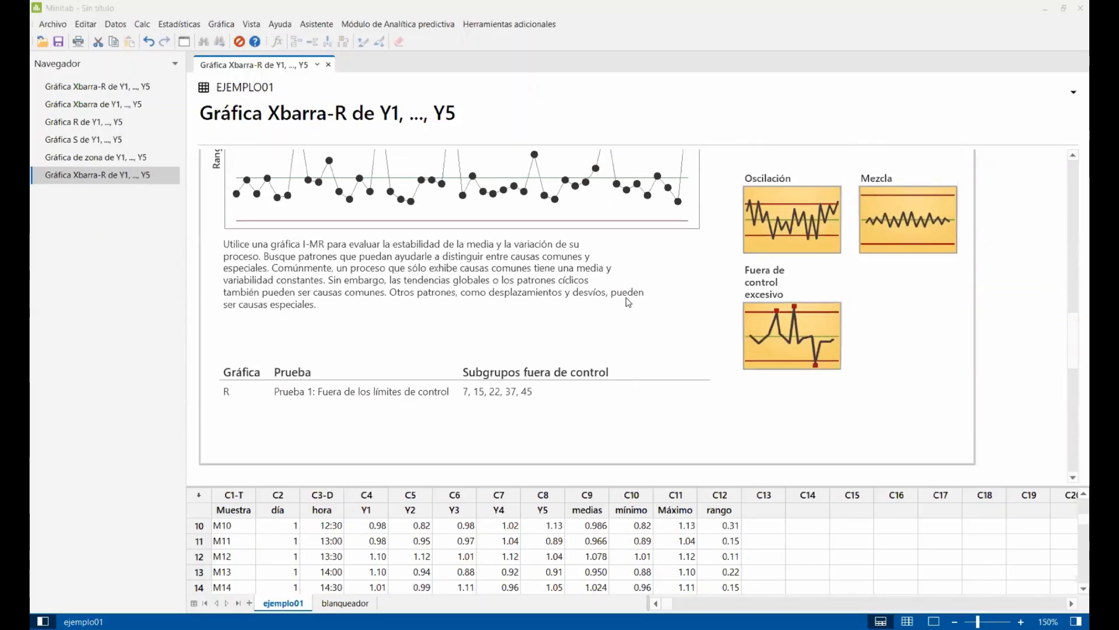
# Step: Back in Minitab, review the report card's checks together with the stability report's patterns and the summary report
pyautogui.scroll(-3, 626, 300)
pyautogui.scroll(-5, 674, 346)
pyautogui.scroll(-5, 807, 318)
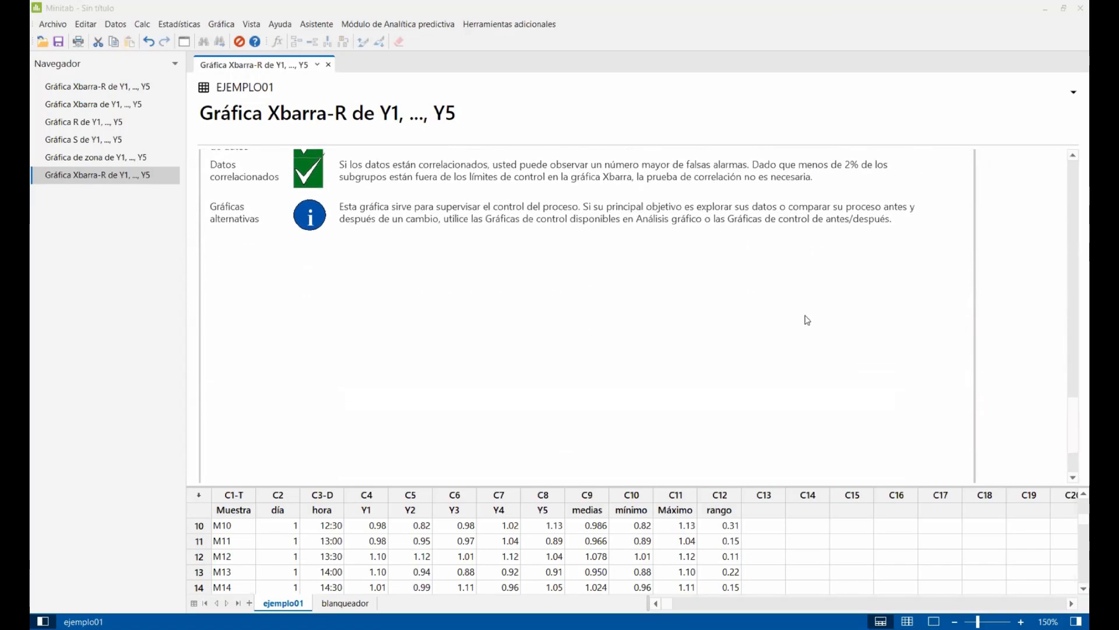
pyautogui.scroll(2, 685, 412)
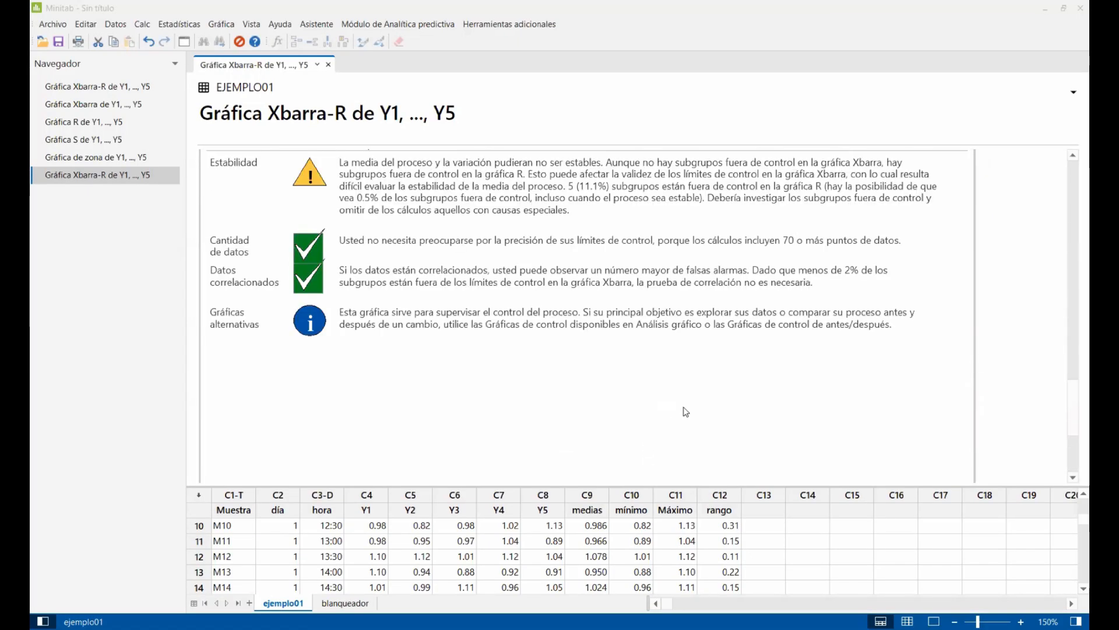
pyautogui.scroll(5, 686, 412)
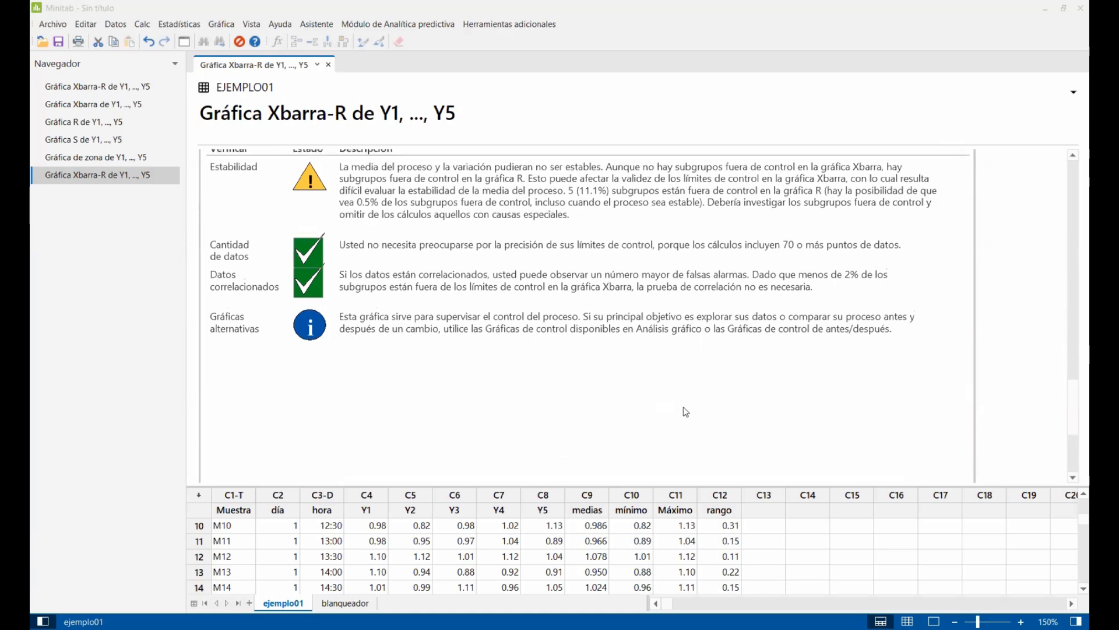
pyautogui.scroll(-10, 685, 411)
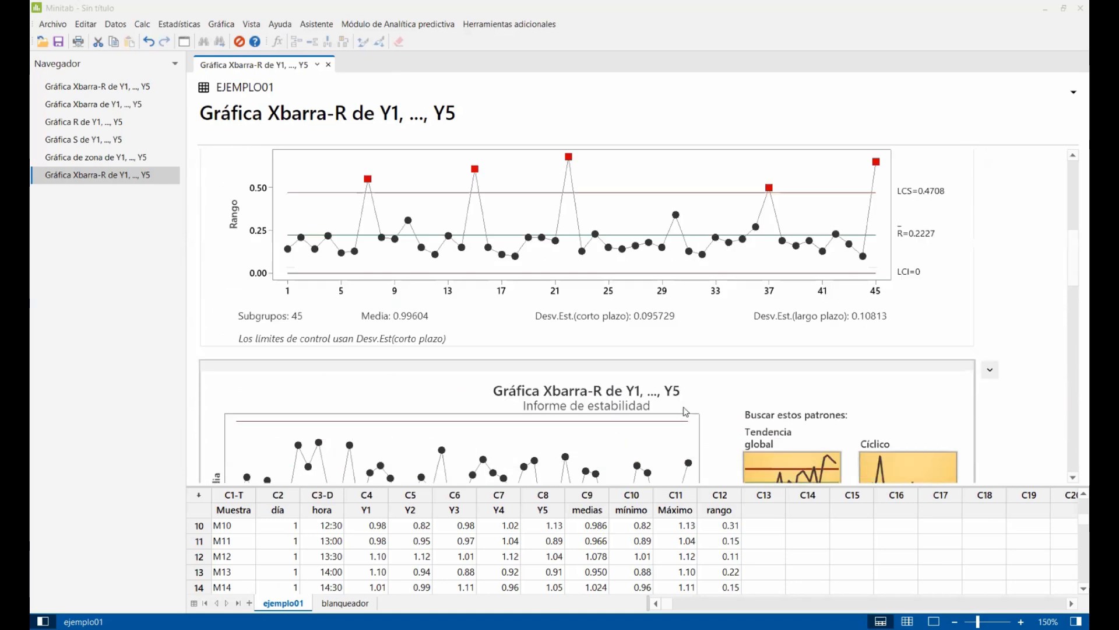
pyautogui.scroll(-10, 746, 393)
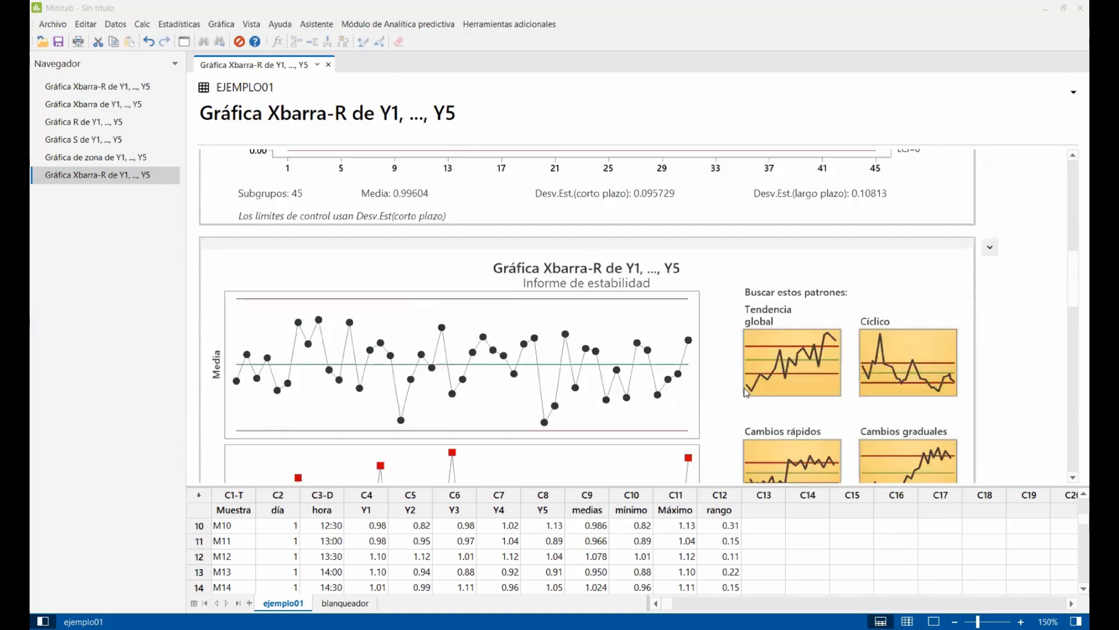
pyautogui.scroll(-5, 861, 389)
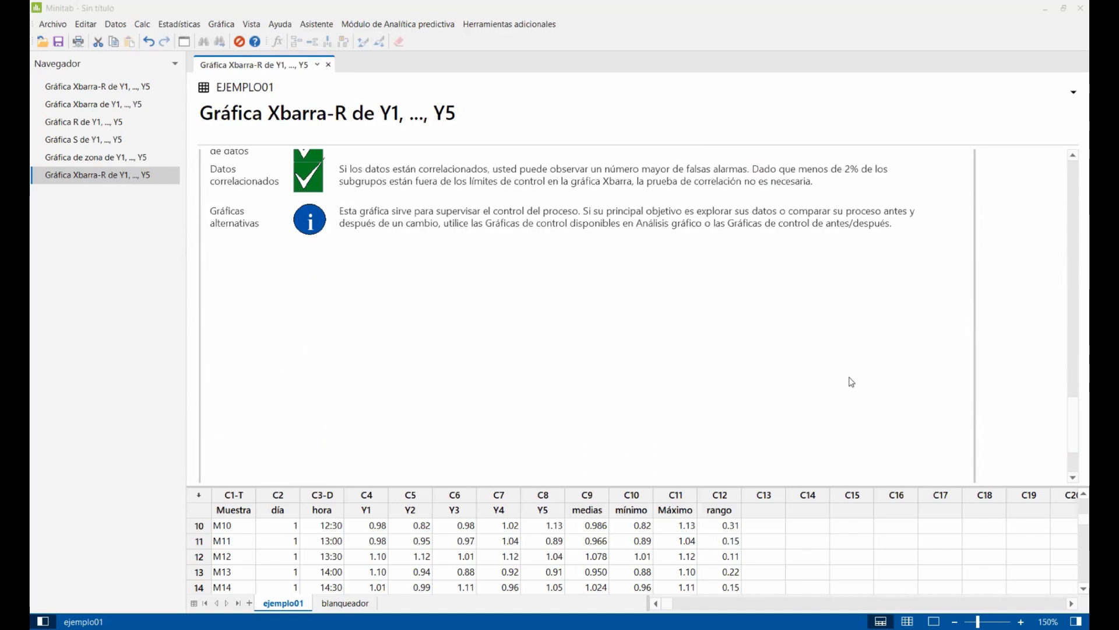
pyautogui.scroll(15, 852, 382)
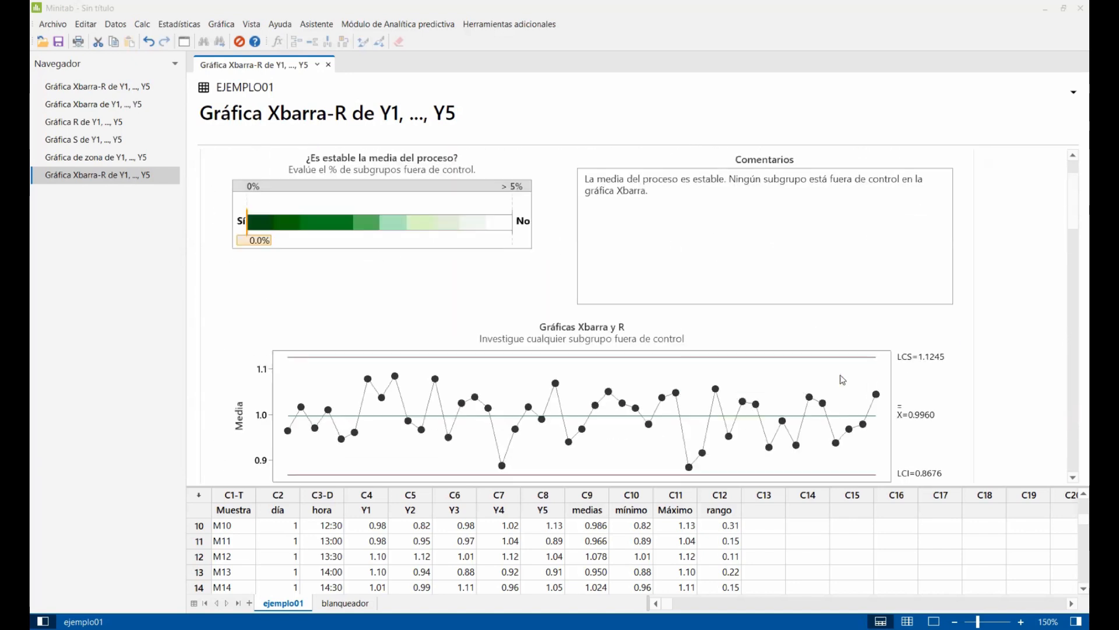
pyautogui.scroll(-20, 828, 385)
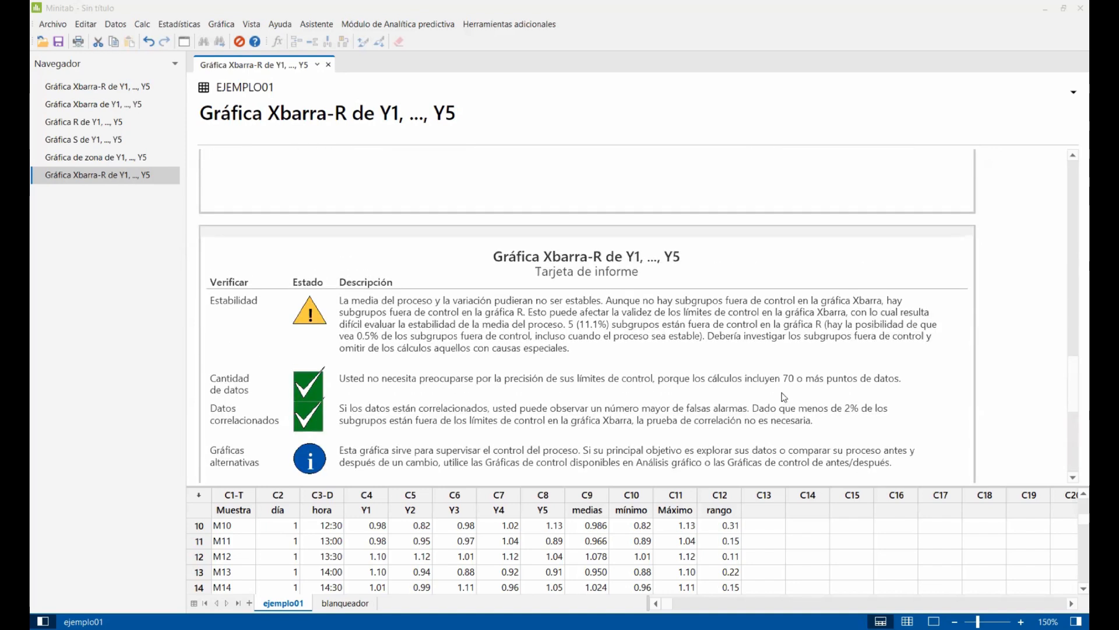
pyautogui.scroll(6, 783, 395)
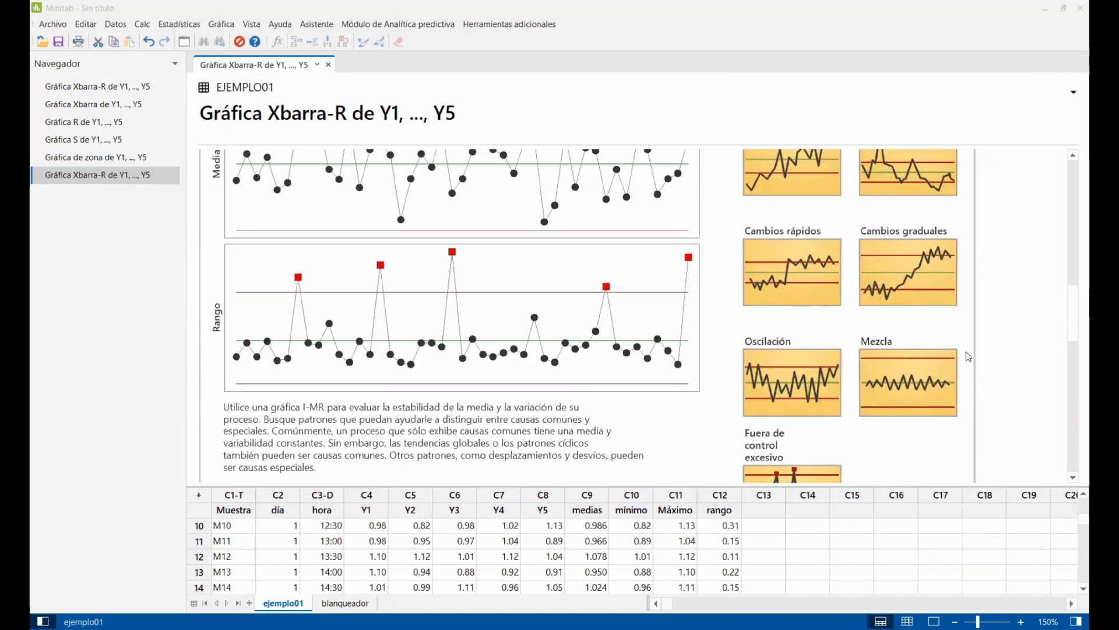
pyautogui.scroll(-10, 1015, 358)
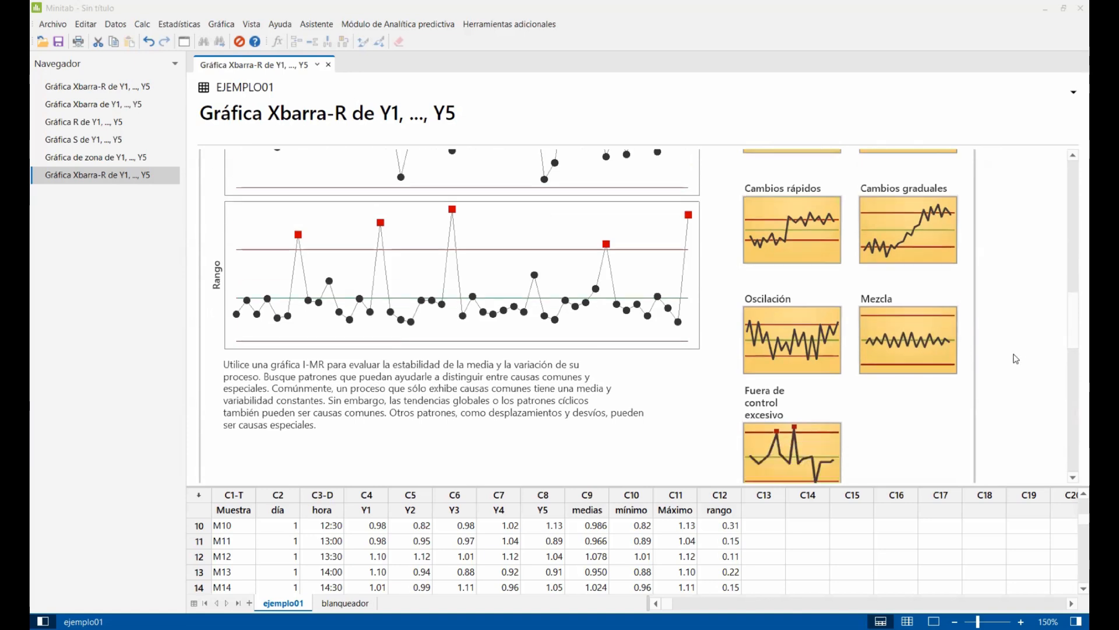
pyautogui.scroll(15, 994, 367)
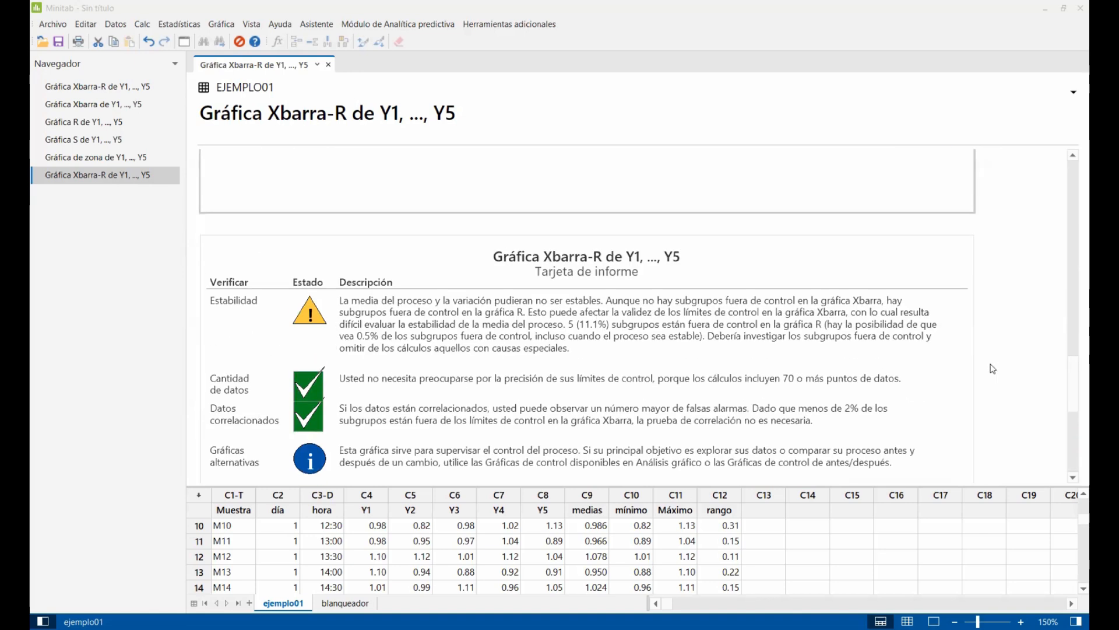
pyautogui.scroll(1, 989, 363)
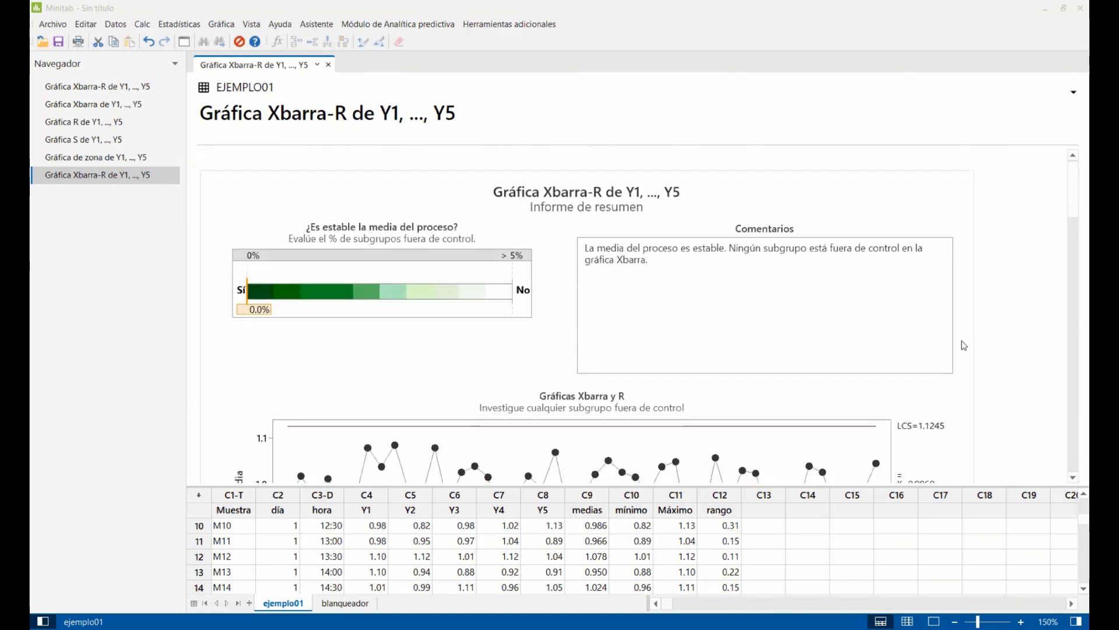
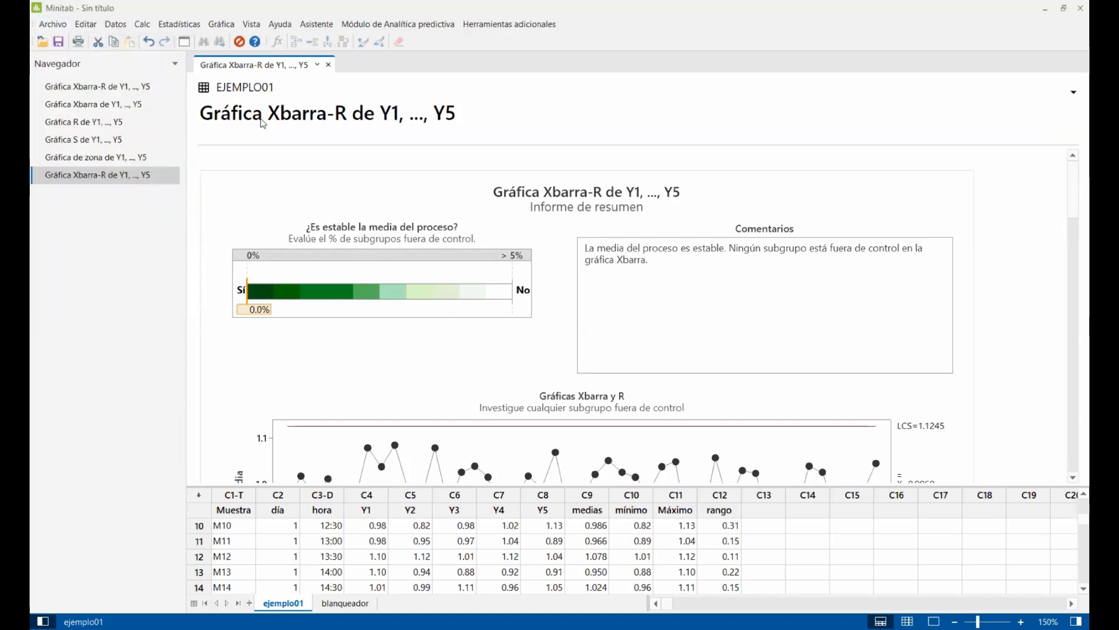
# Step: Start a new Xbar-R chart for subgroups, with each subgroup's observations in a row of columns
pyautogui.hotkey('ctrl', 'o')
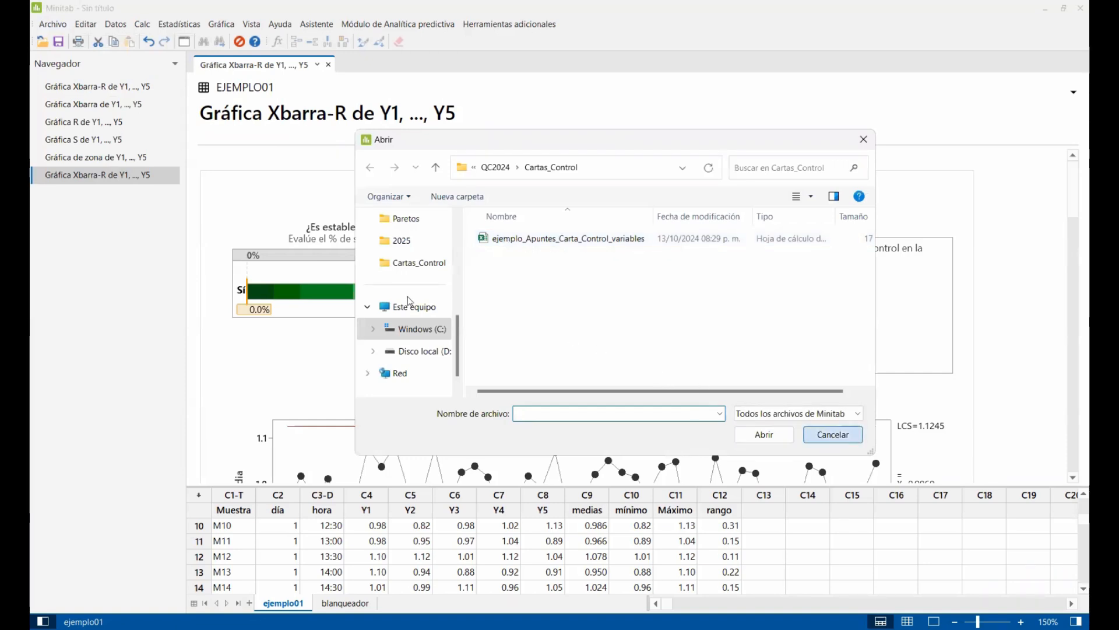
pyautogui.press('Escape')
pyautogui.click(185, 28)
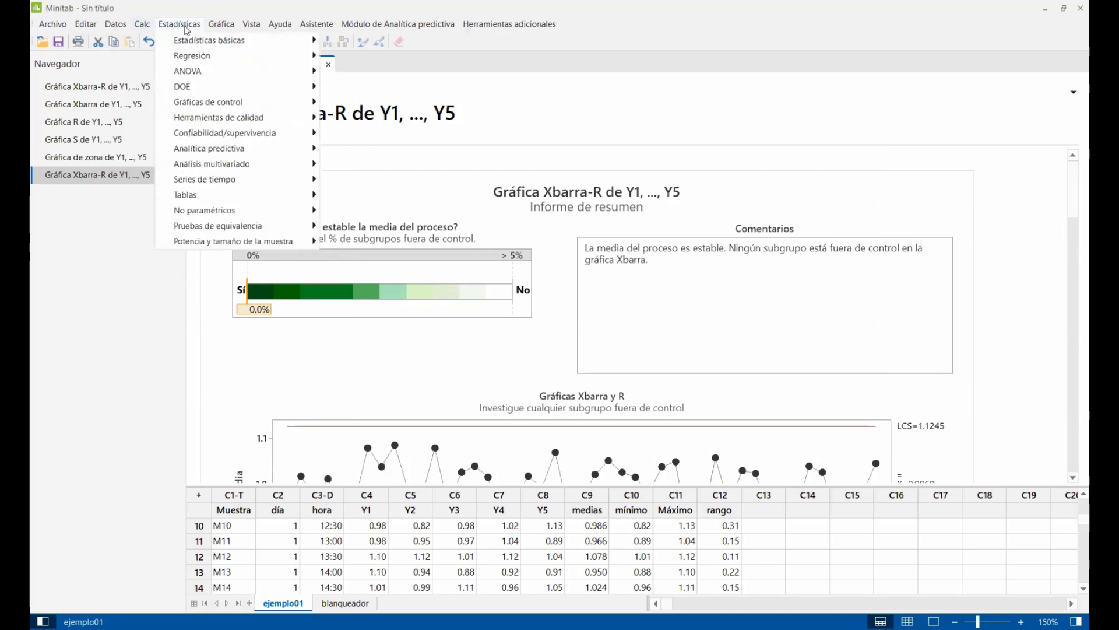
pyautogui.moveTo(247, 108)
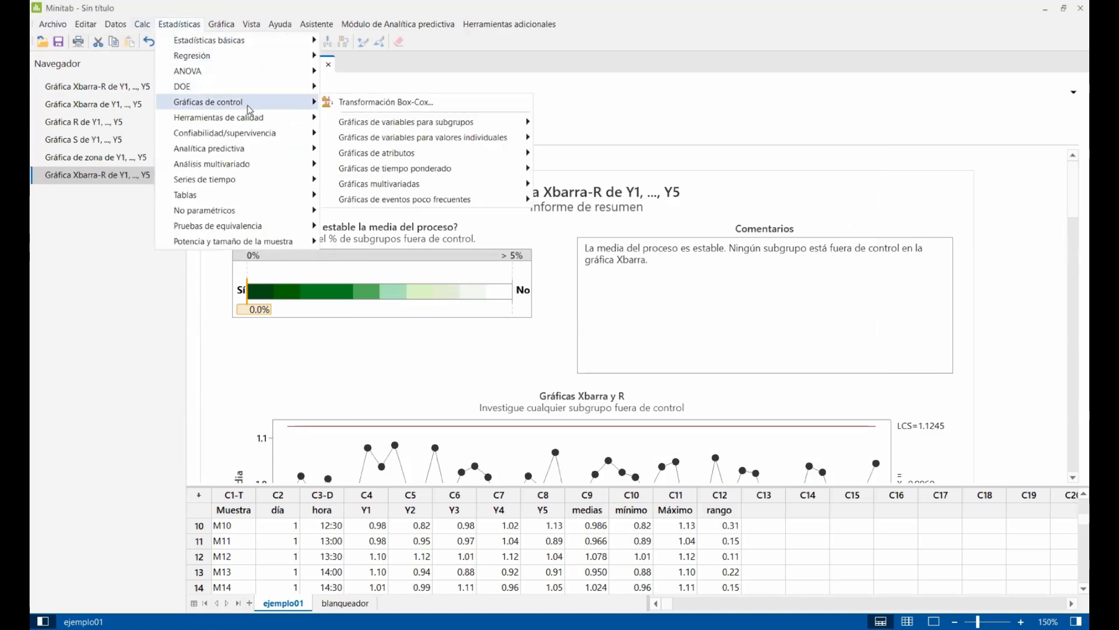
pyautogui.moveTo(391, 125)
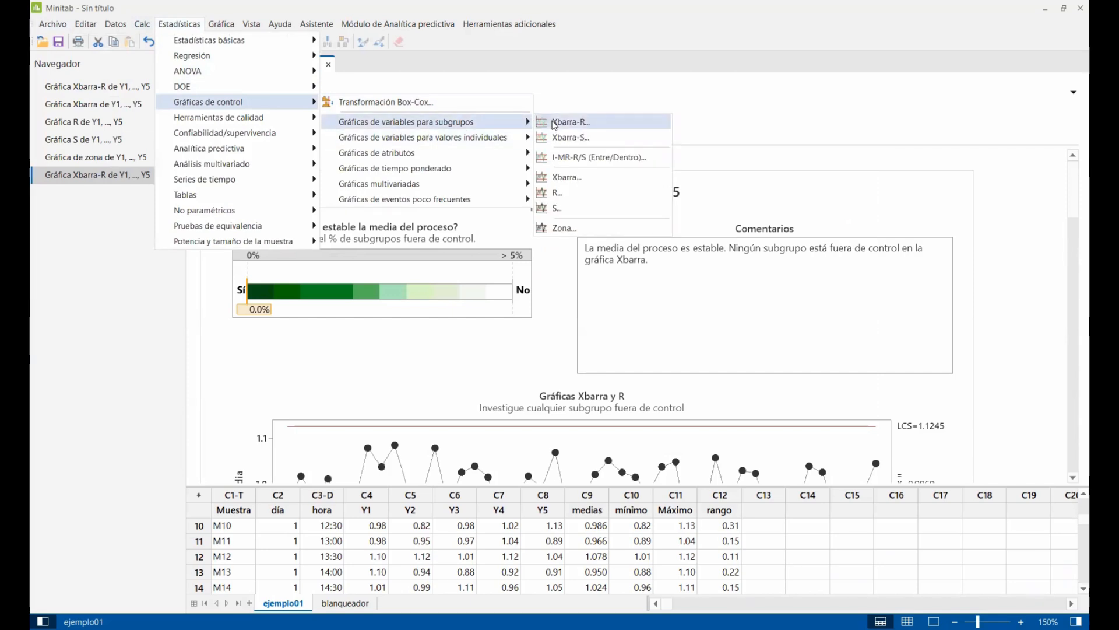
pyautogui.click(548, 120)
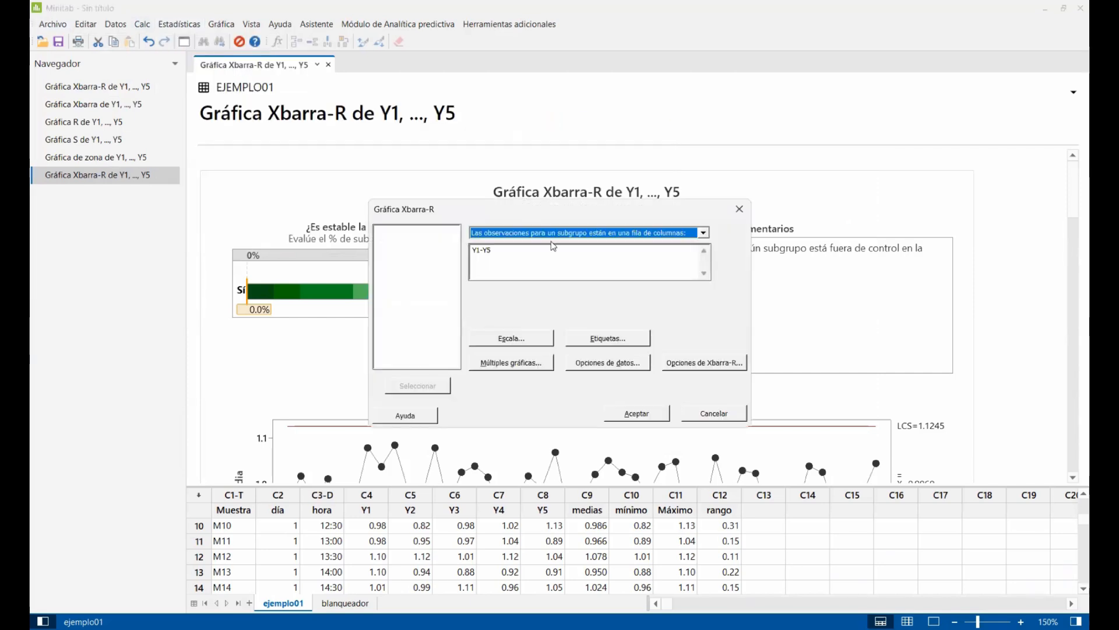
pyautogui.click(704, 233)
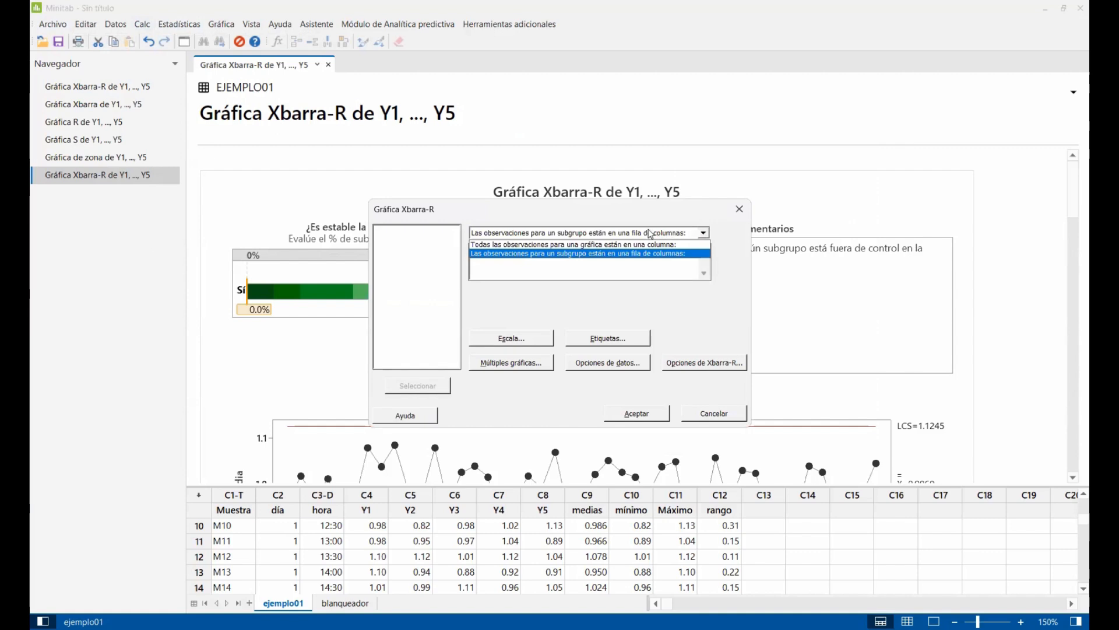
pyautogui.click(650, 233)
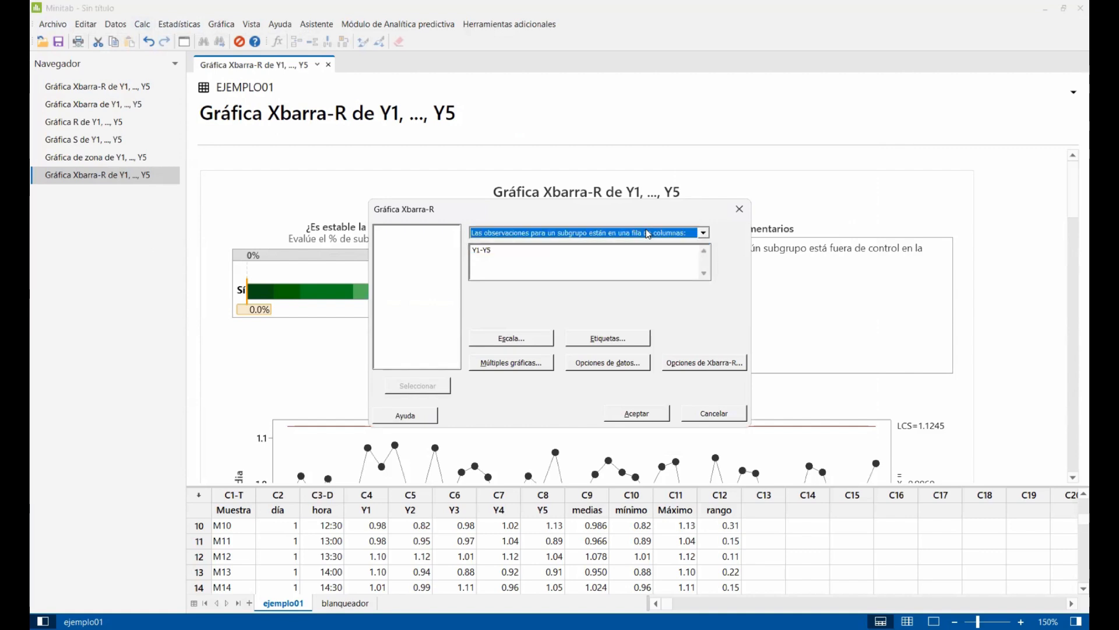
pyautogui.click(539, 258)
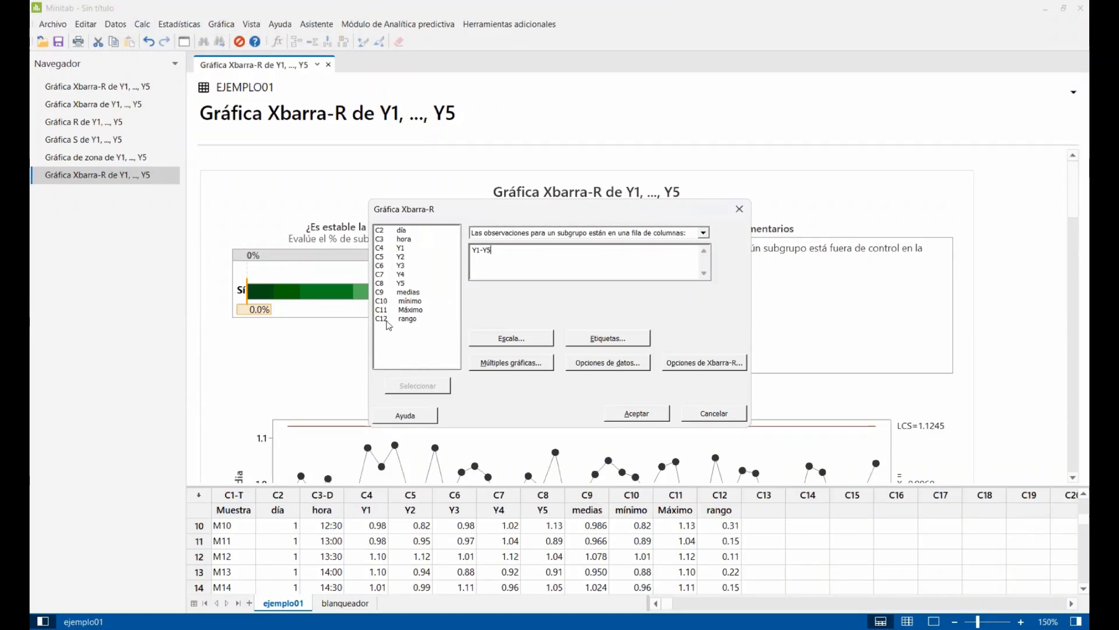
pyautogui.click(703, 234)
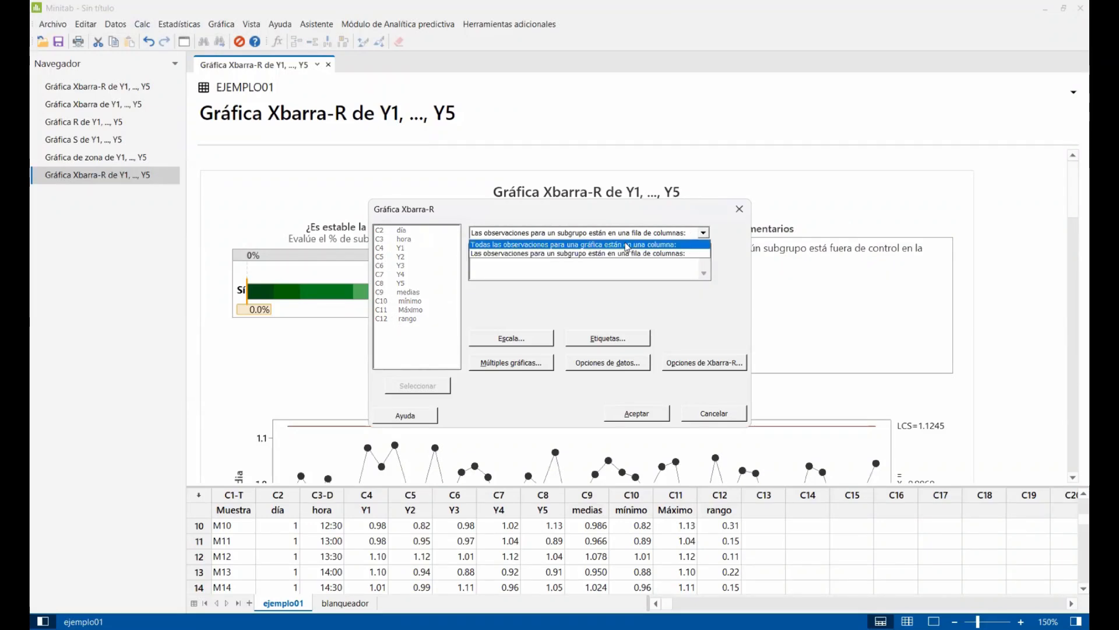
pyautogui.click(518, 254)
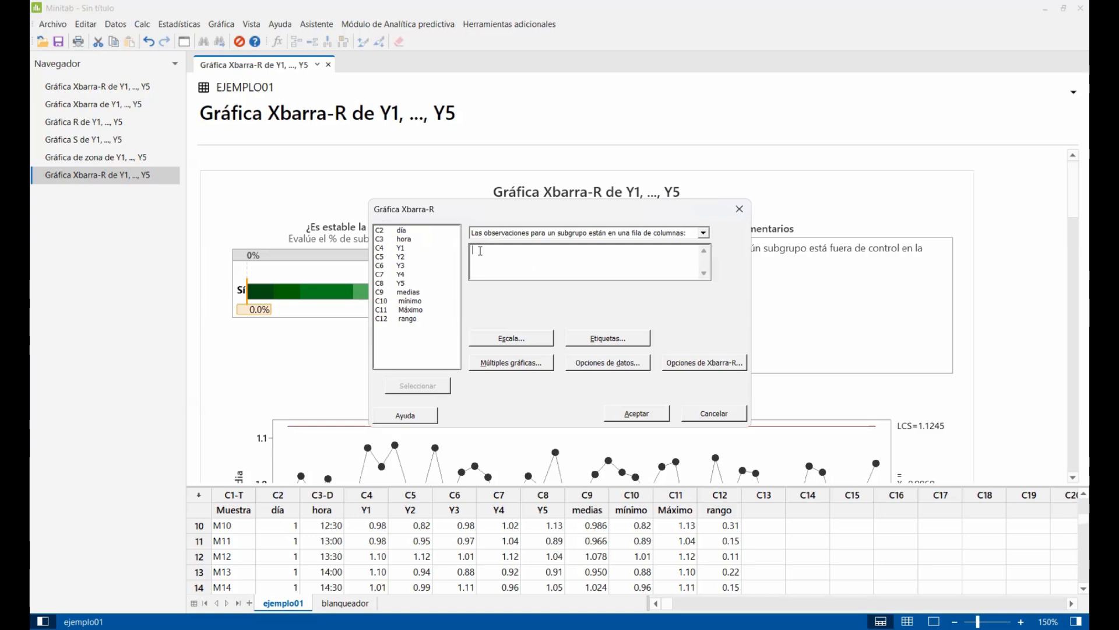
# Step: Assign columns Y1-Y5 as the data for the Xbar-R chart
pyautogui.click(383, 249)
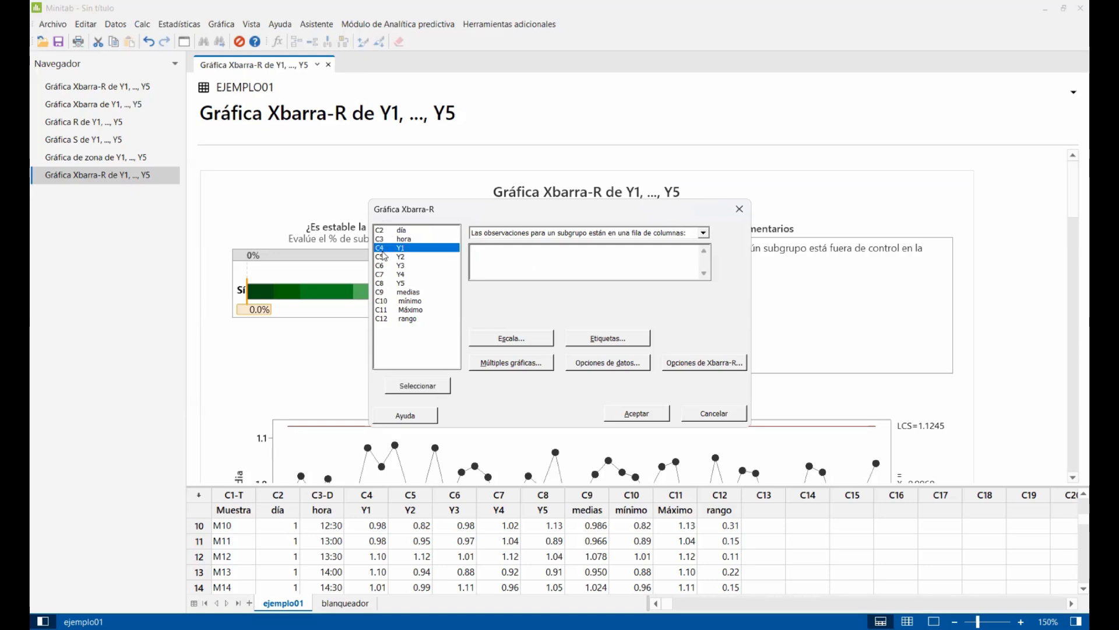
pyautogui.keyDown('shift'); pyautogui.click(396, 284); pyautogui.keyUp('shift')
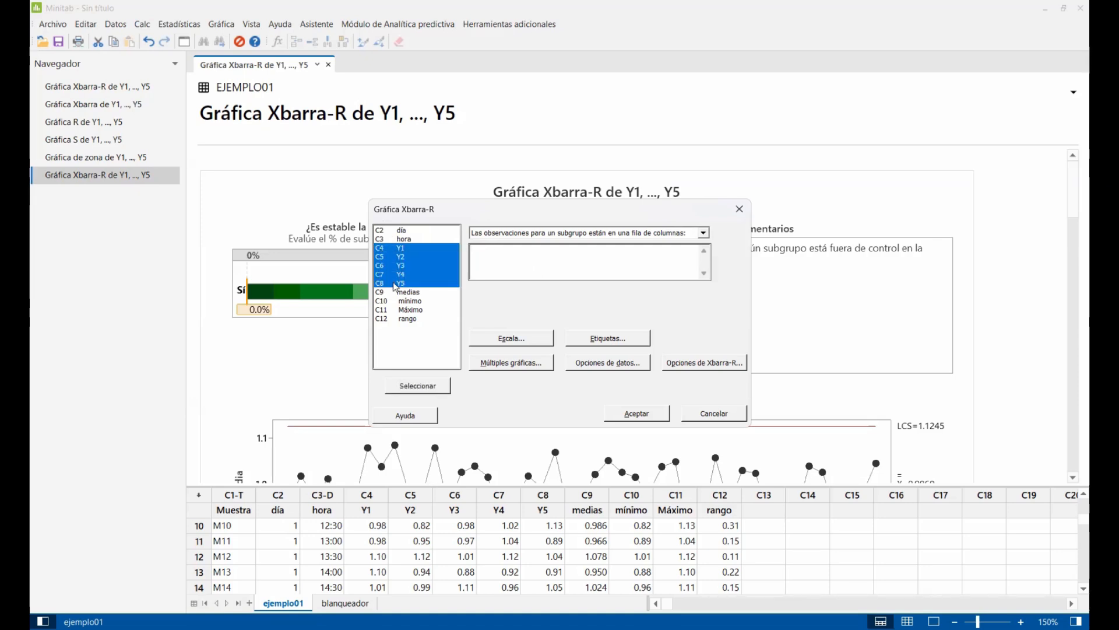
pyautogui.click(436, 388)
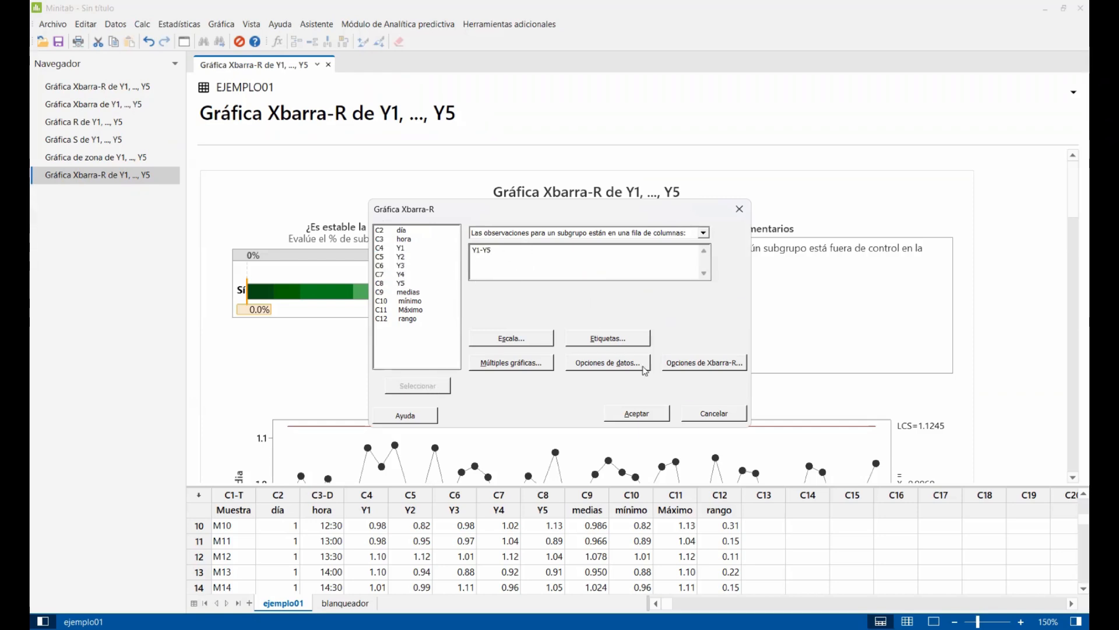
# Step: Check the Xbar-R parameter, estimation and limit options, and enable all eight special-cause tests with their default K values
pyautogui.click(679, 363)
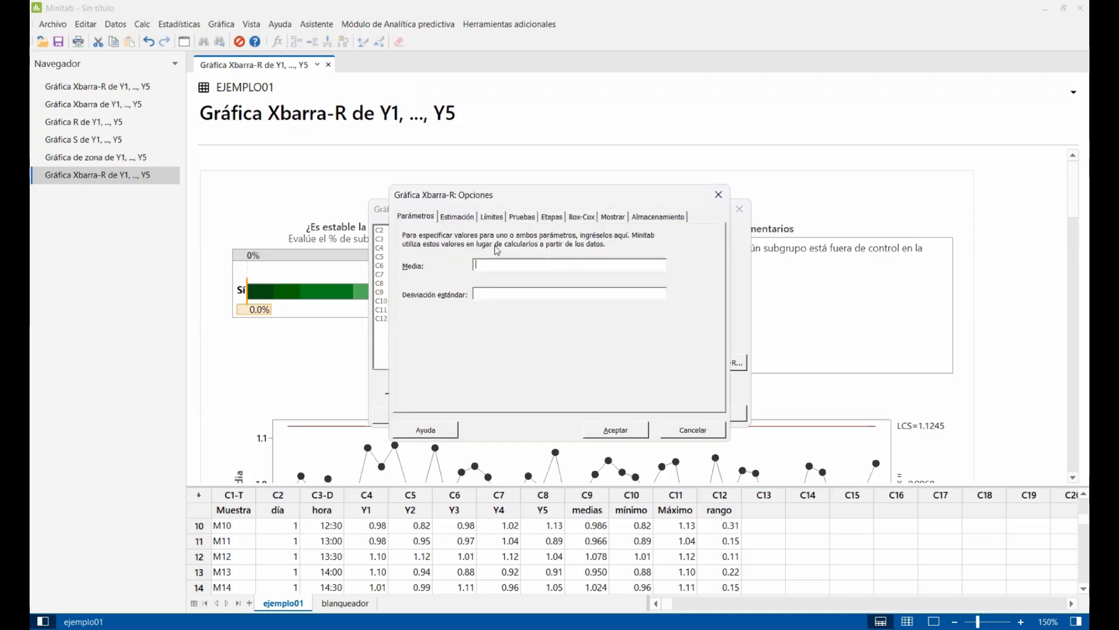
pyautogui.click(462, 218)
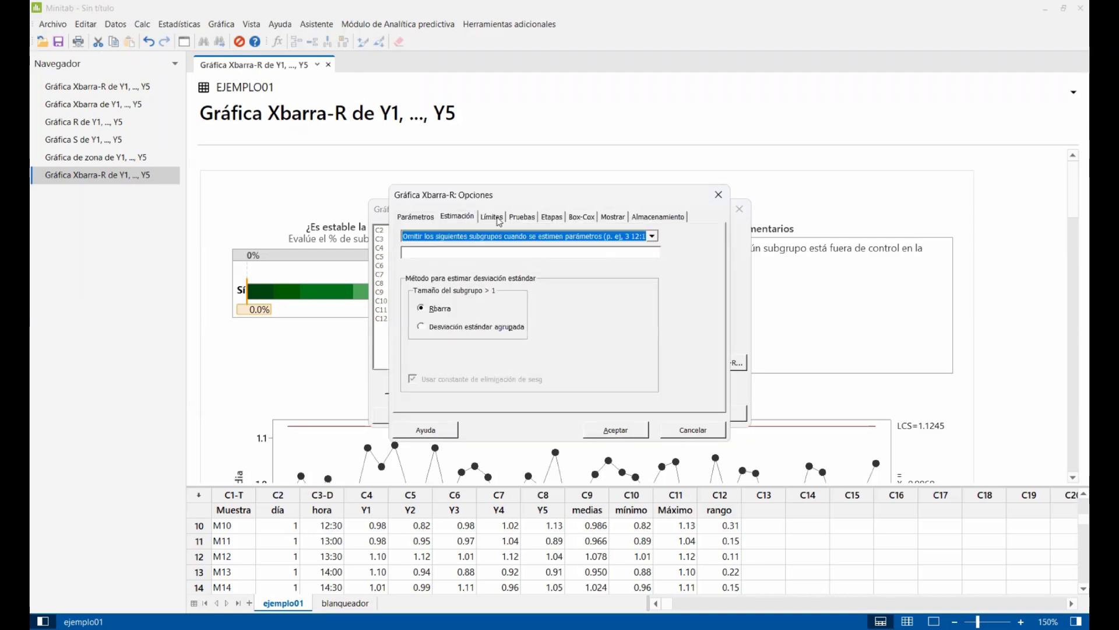
pyautogui.click(491, 217)
pyautogui.click(522, 217)
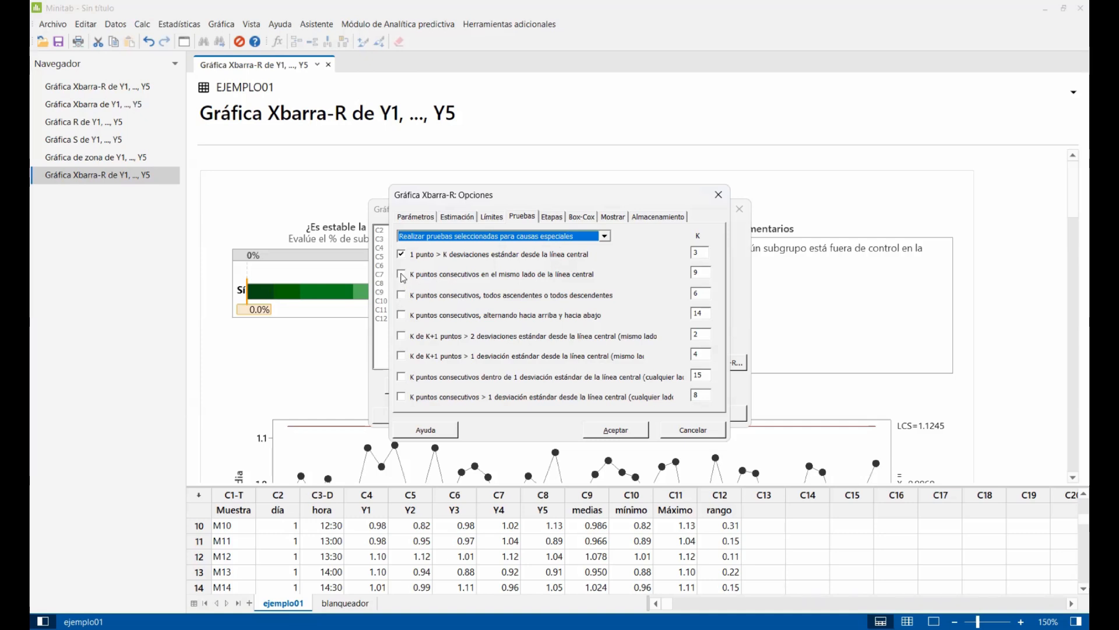
pyautogui.click(401, 274)
pyautogui.click(402, 294)
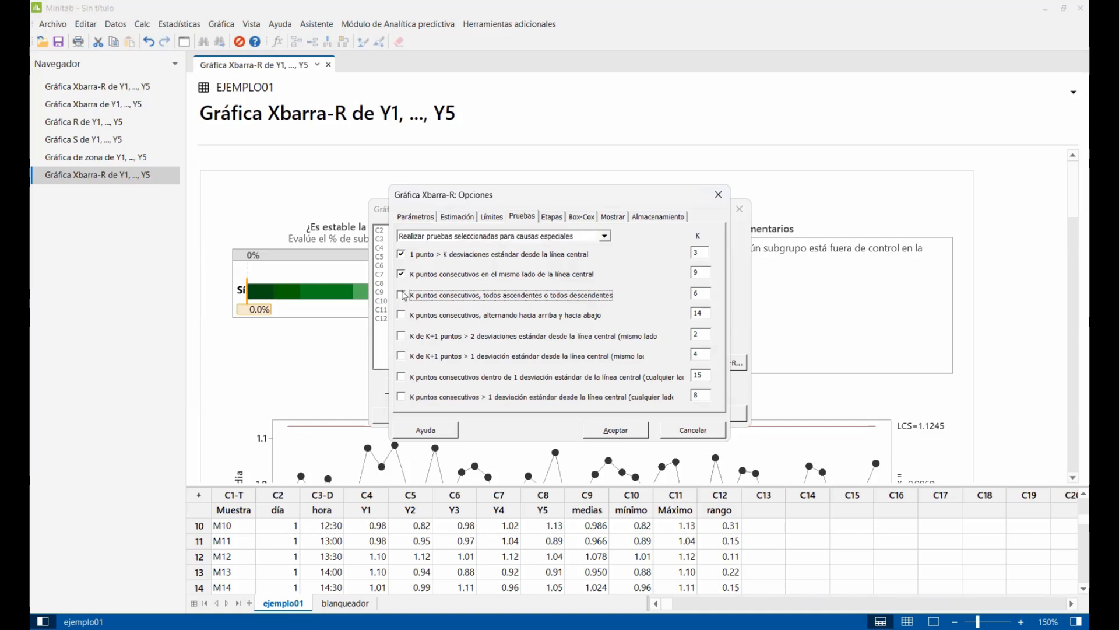
pyautogui.click(401, 315)
pyautogui.click(405, 336)
pyautogui.click(405, 356)
pyautogui.click(406, 377)
pyautogui.click(404, 395)
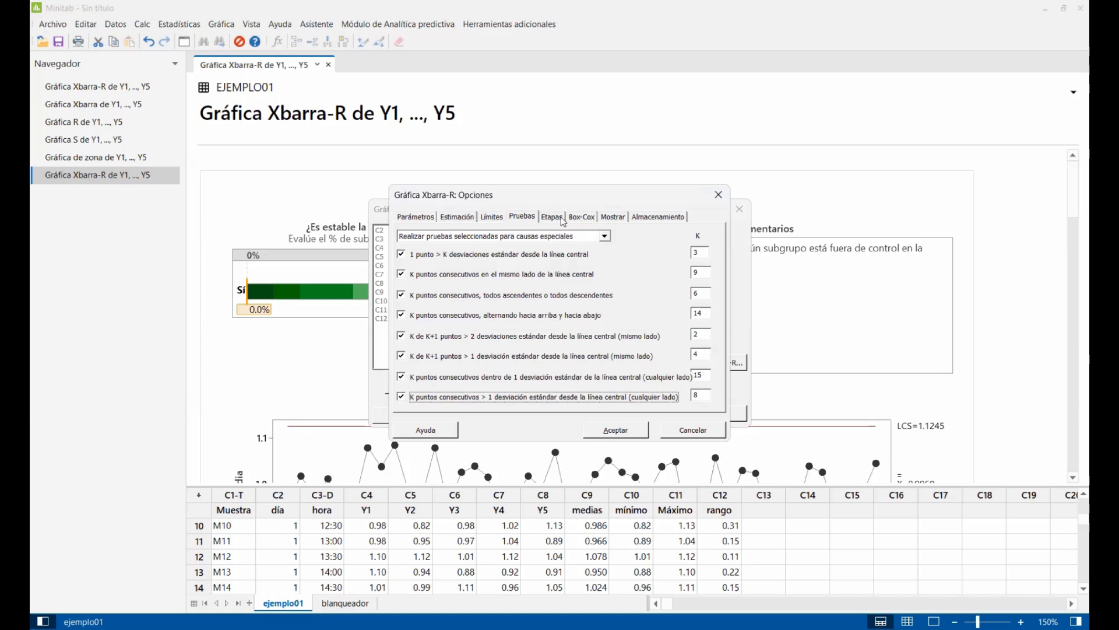
# Step: Check the stages, Box-Cox, display and storage options without changing them, and generate the Xbar-R chart
pyautogui.click(562, 219)
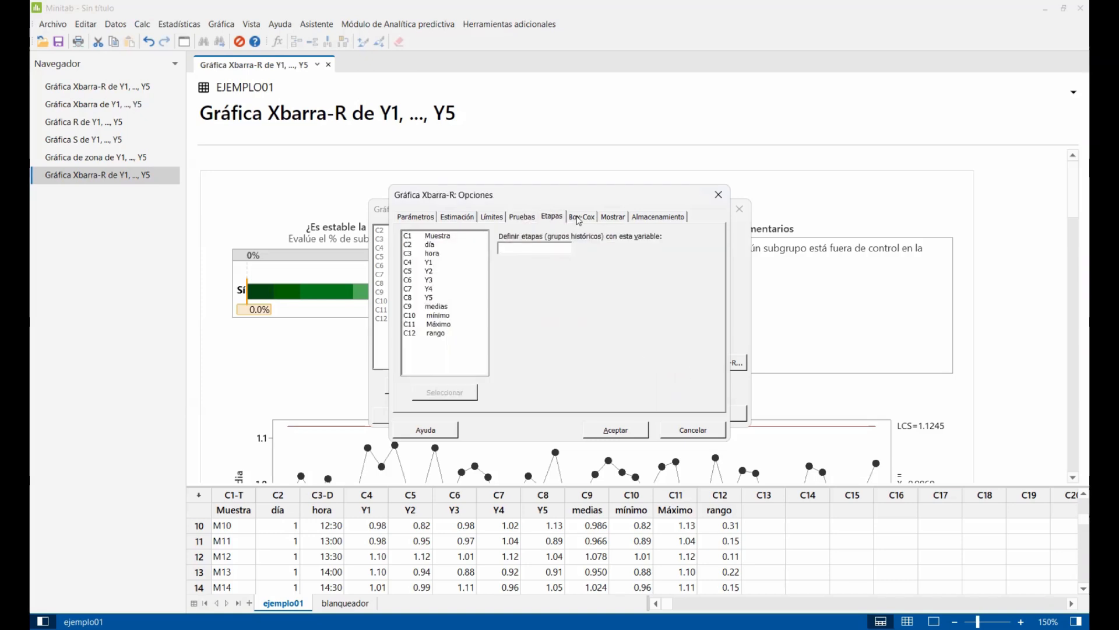
pyautogui.click(580, 217)
pyautogui.click(622, 217)
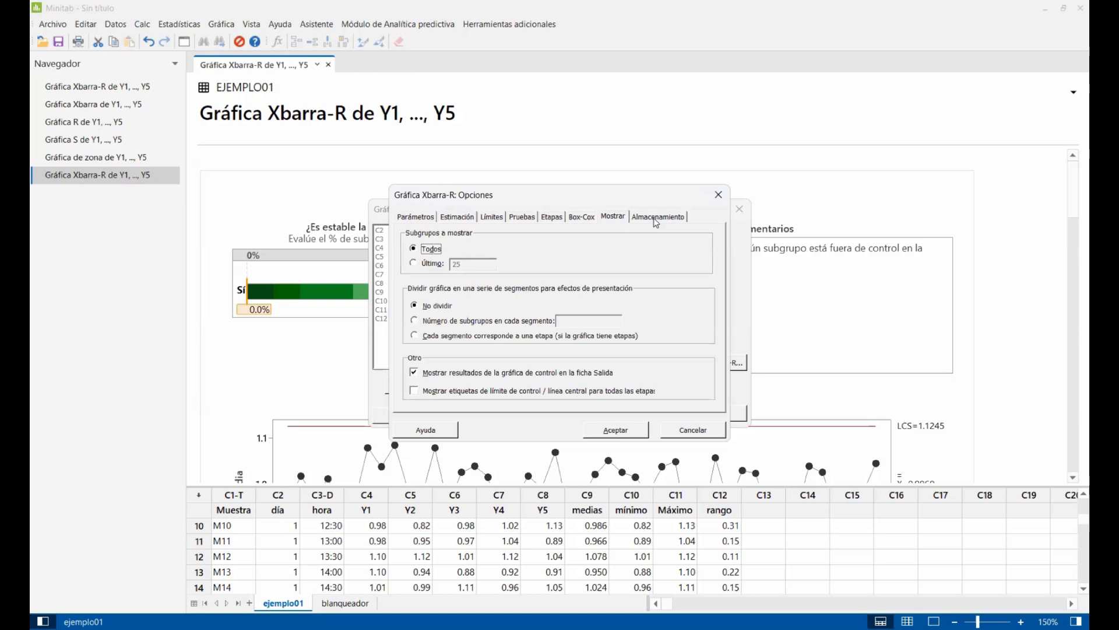
pyautogui.click(656, 217)
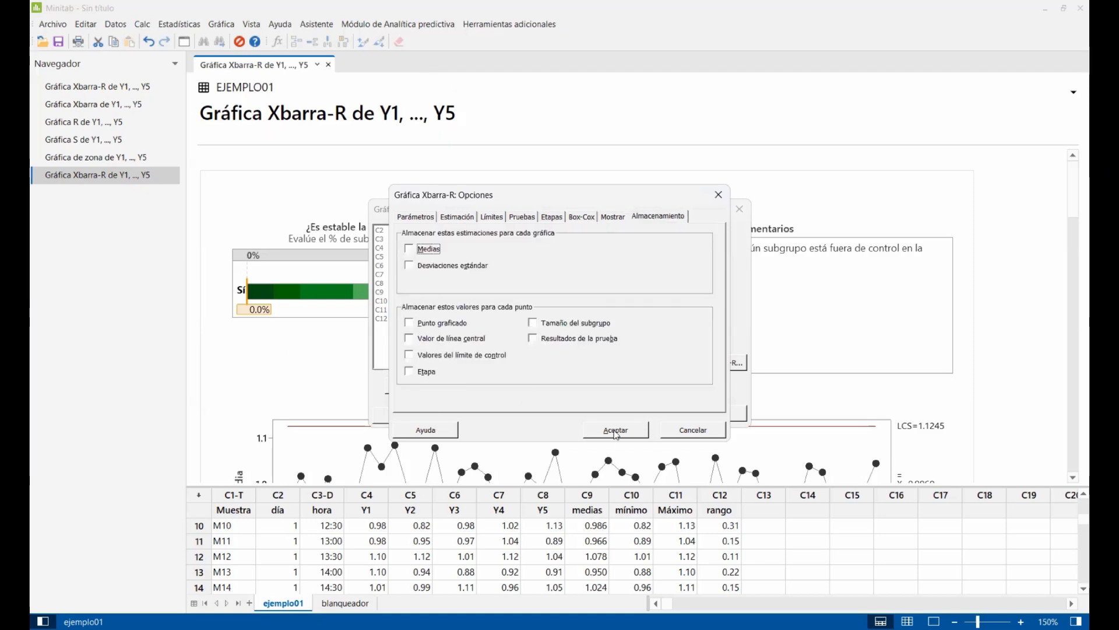
pyautogui.click(616, 431)
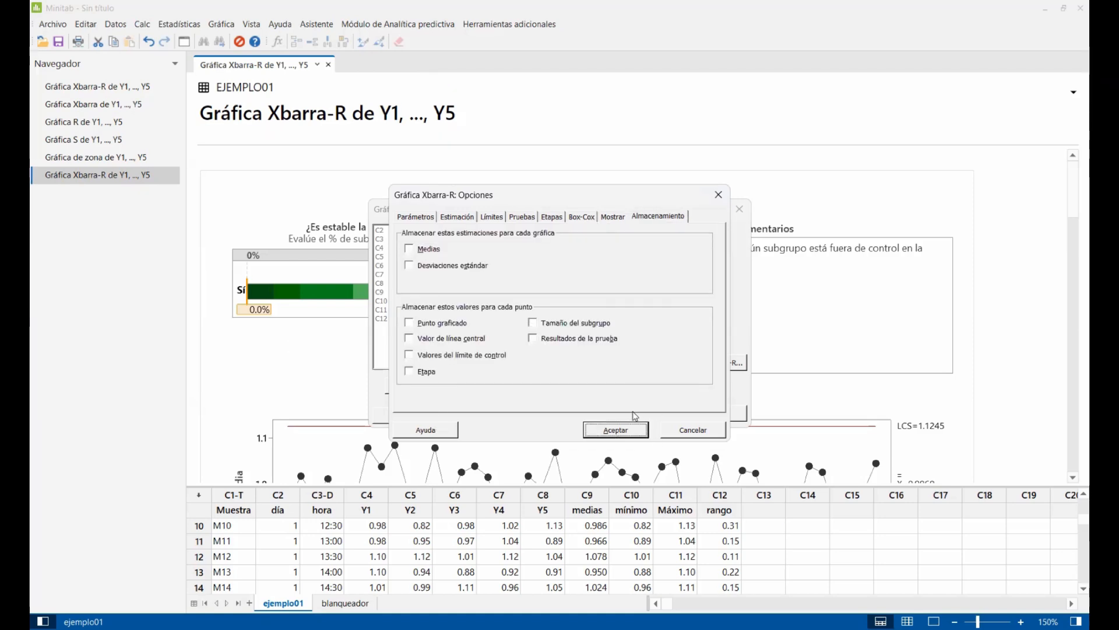
pyautogui.click(632, 411)
# Step: Examine the new Xbar and R charts together with the R chart's test results for out-of-control points
pyautogui.scroll(-10, 634, 374)
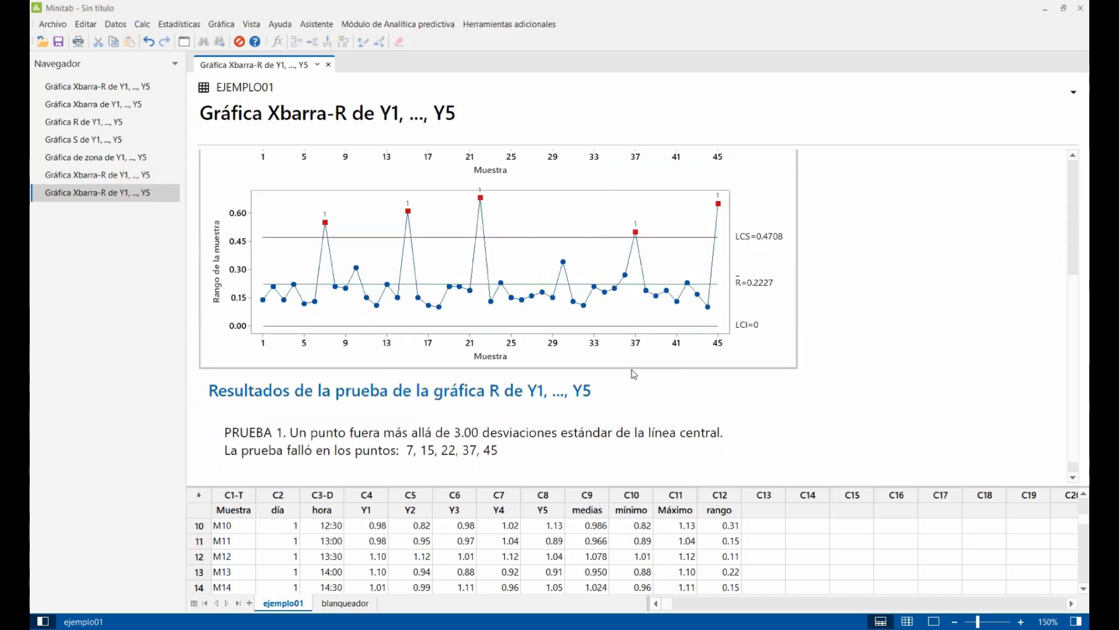
pyautogui.scroll(3, 634, 374)
pyautogui.scroll(-3, 634, 379)
pyautogui.scroll(3, 637, 387)
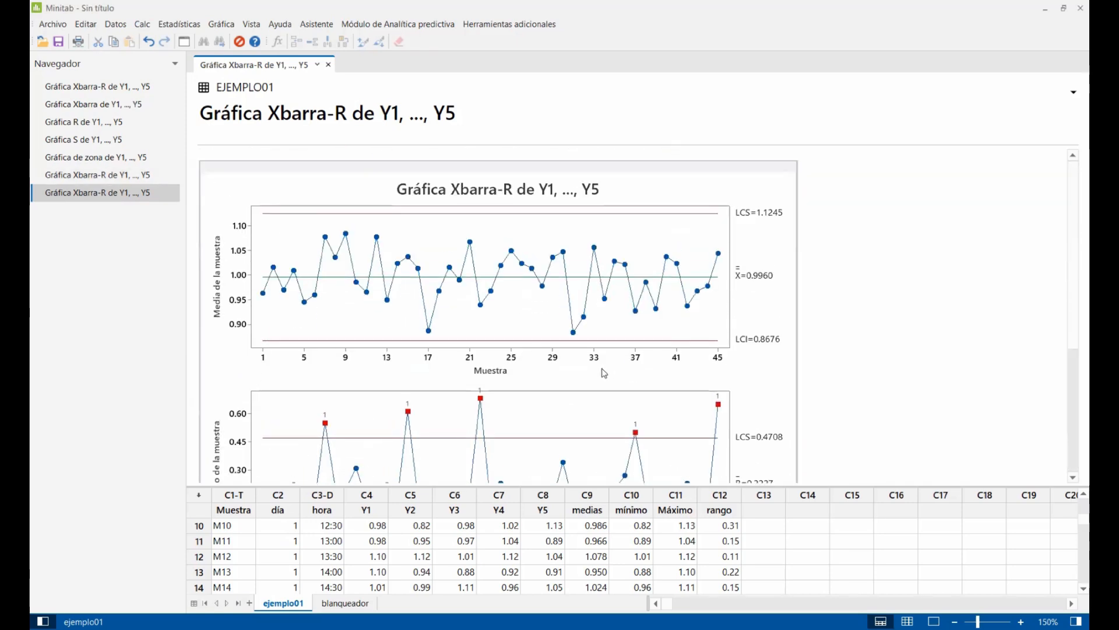
pyautogui.scroll(-3, 599, 370)
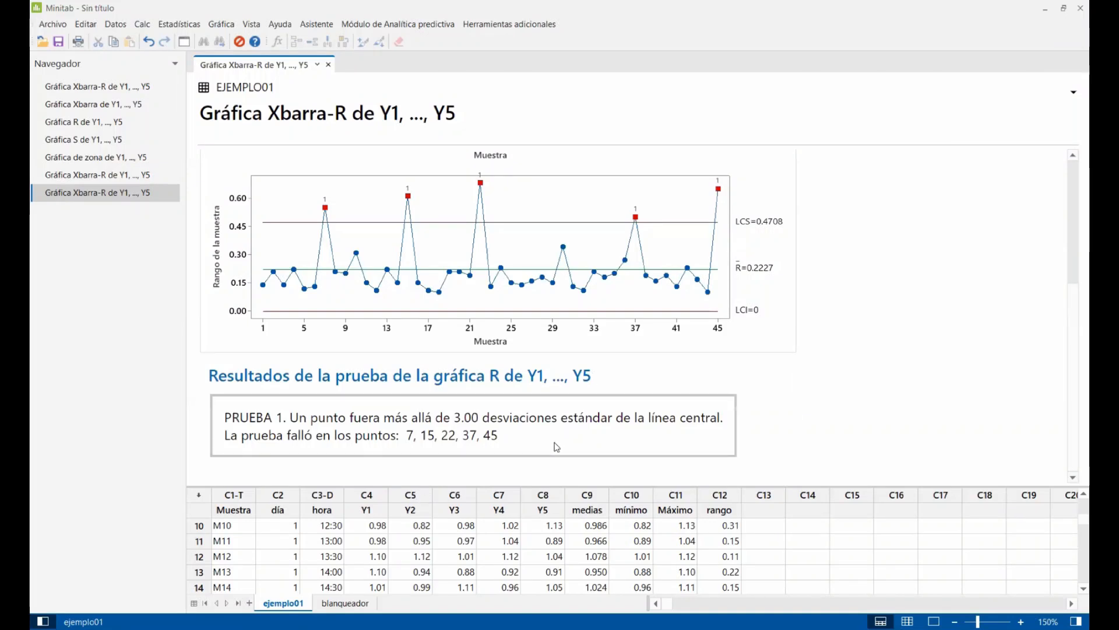
pyautogui.scroll(3, 557, 446)
pyautogui.scroll(-3, 556, 447)
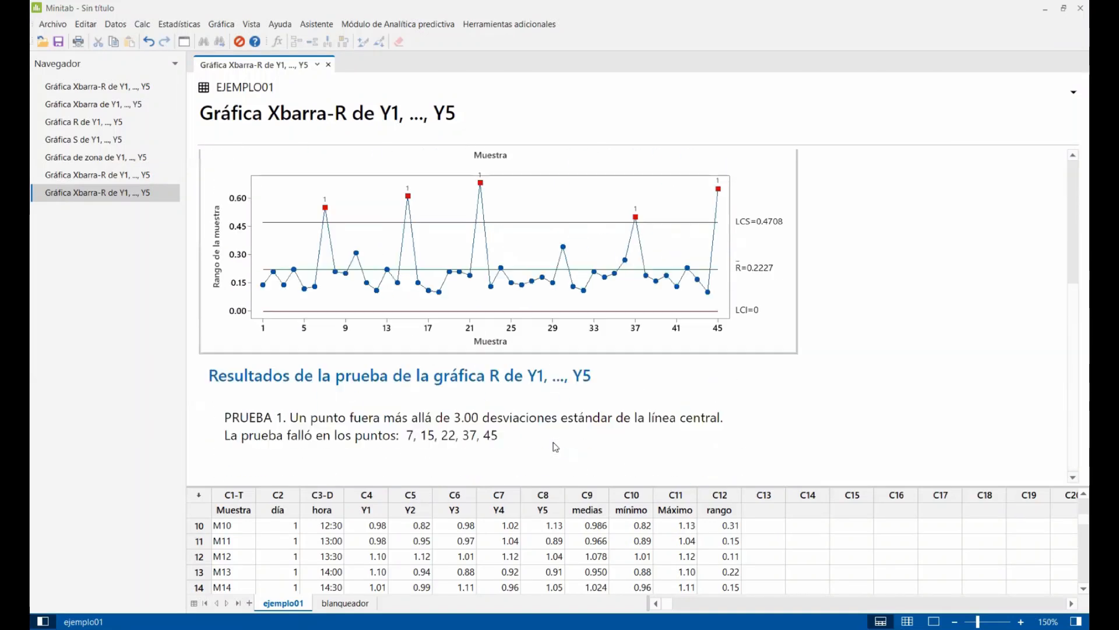
pyautogui.scroll(3, 555, 446)
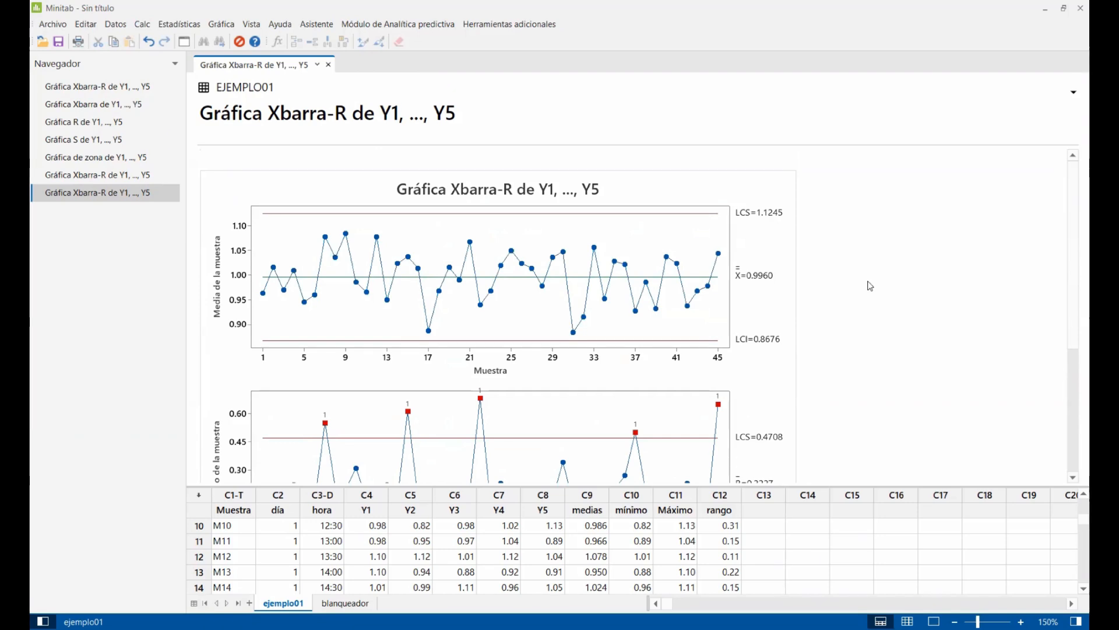
# Step: Start the Assistant's Xbar-R control chart for Y1-Y5, with data in multiple columns and one row per subgroup
pyautogui.click(316, 25)
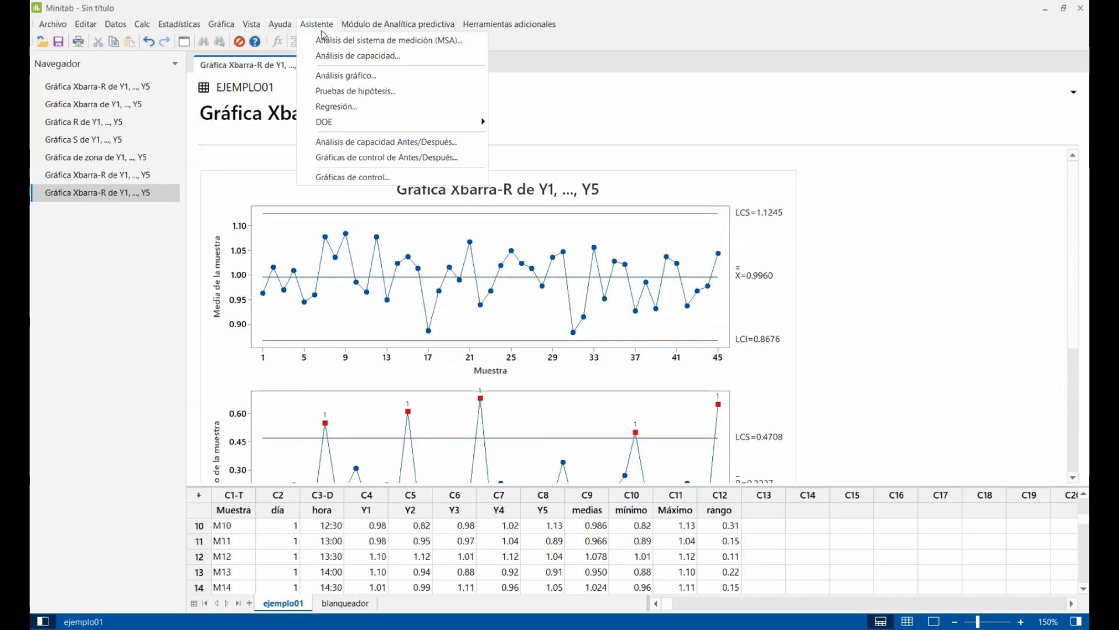
pyautogui.click(350, 177)
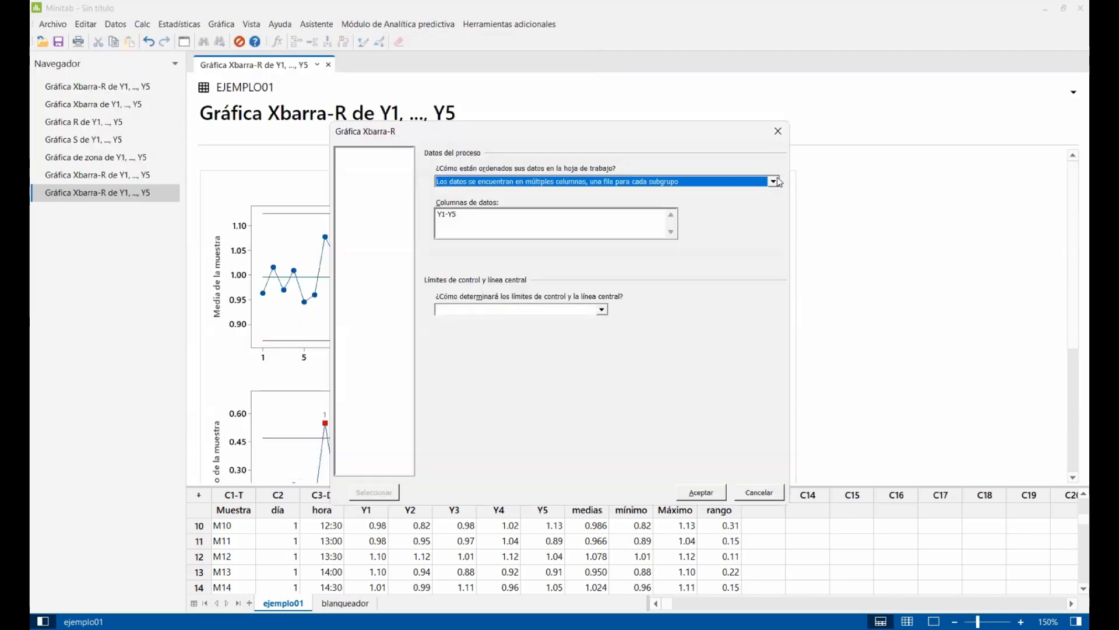
pyautogui.click(774, 181)
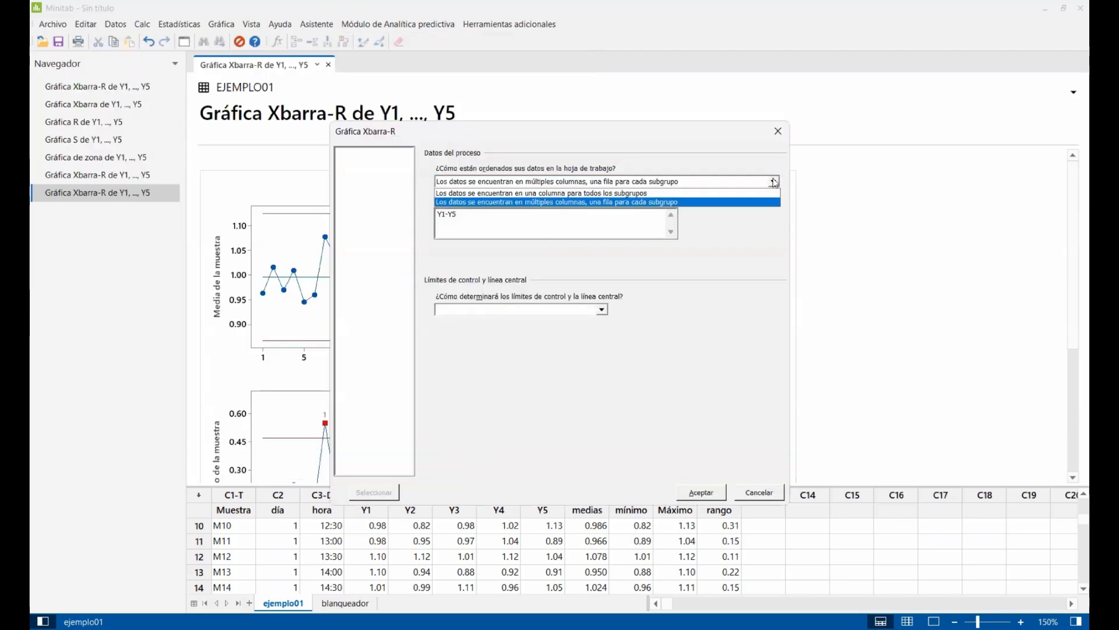
pyautogui.click(530, 203)
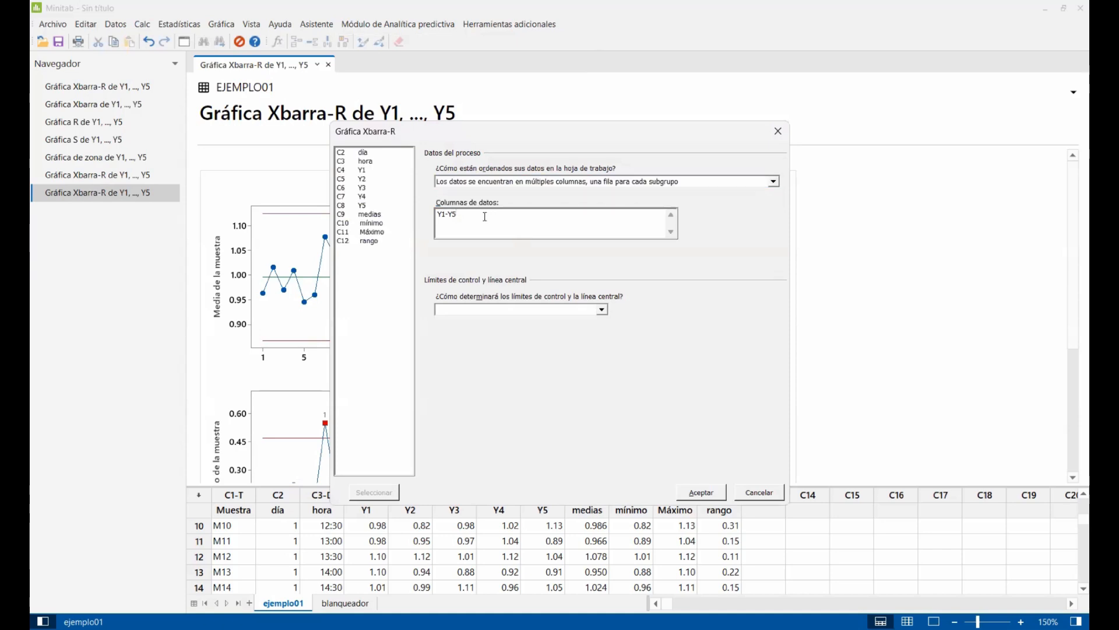
pyautogui.click(355, 171)
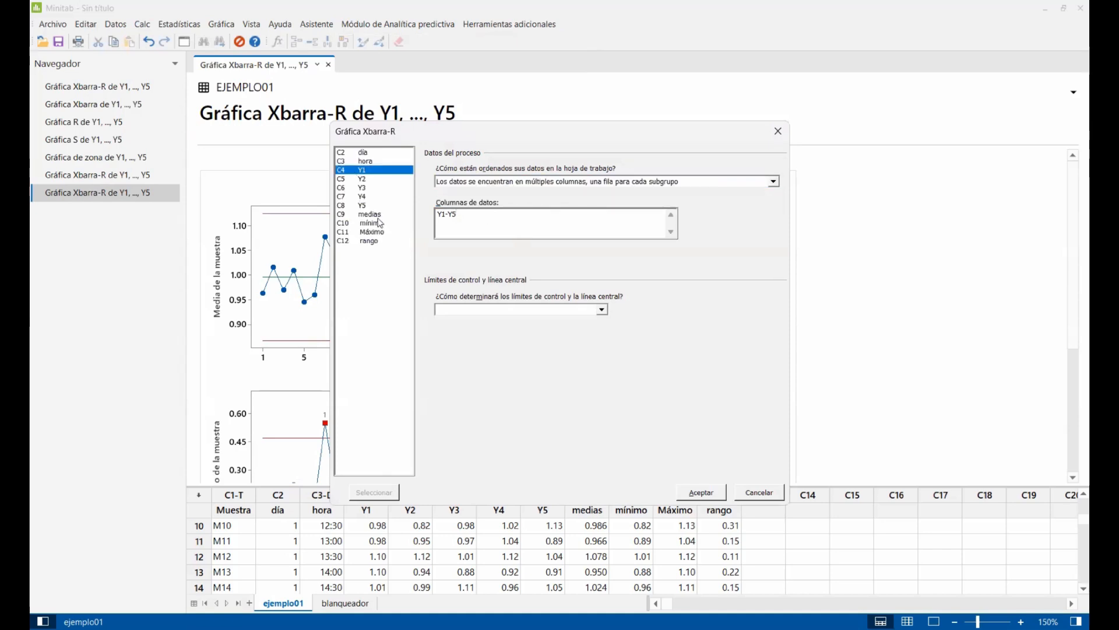
pyautogui.keyDown('shift'); pyautogui.click(360, 206); pyautogui.keyUp('shift')
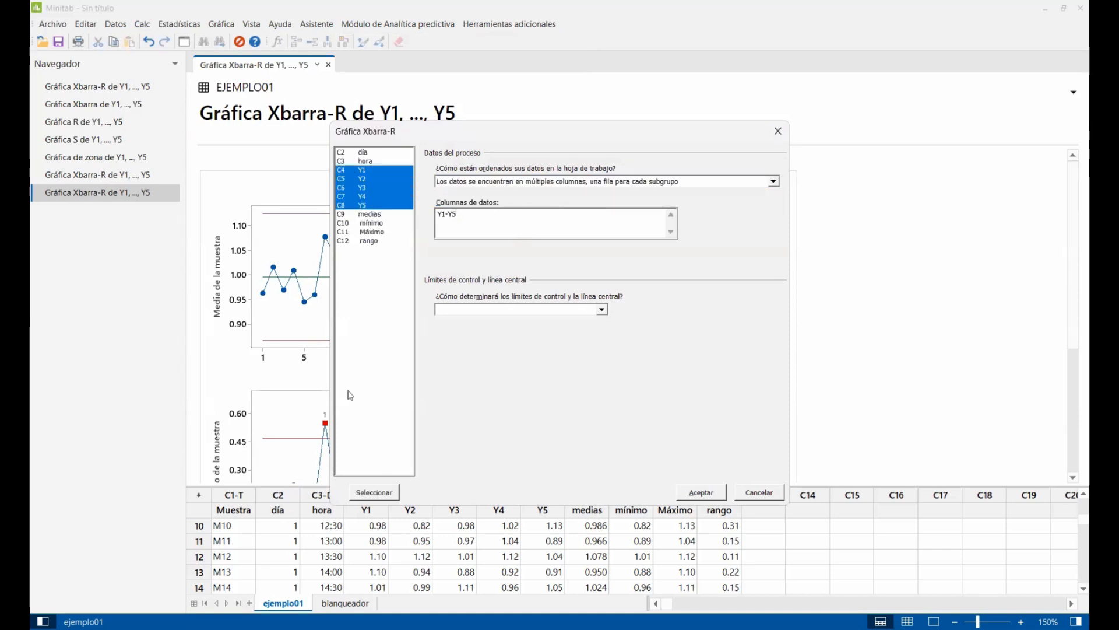
pyautogui.click(373, 492)
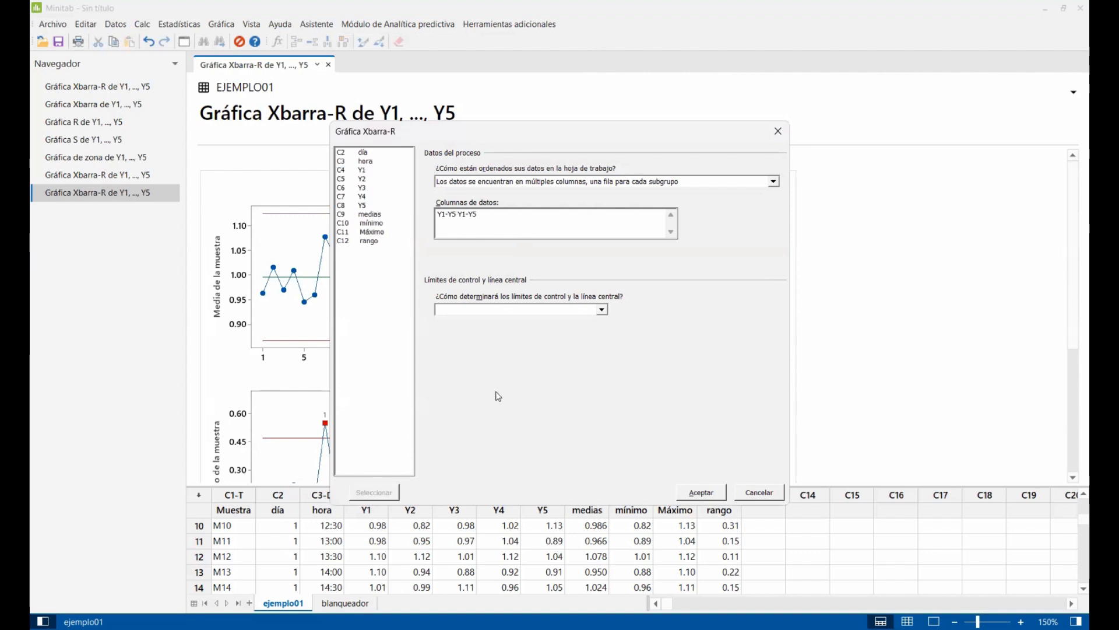
pyautogui.click(603, 310)
pyautogui.click(635, 381)
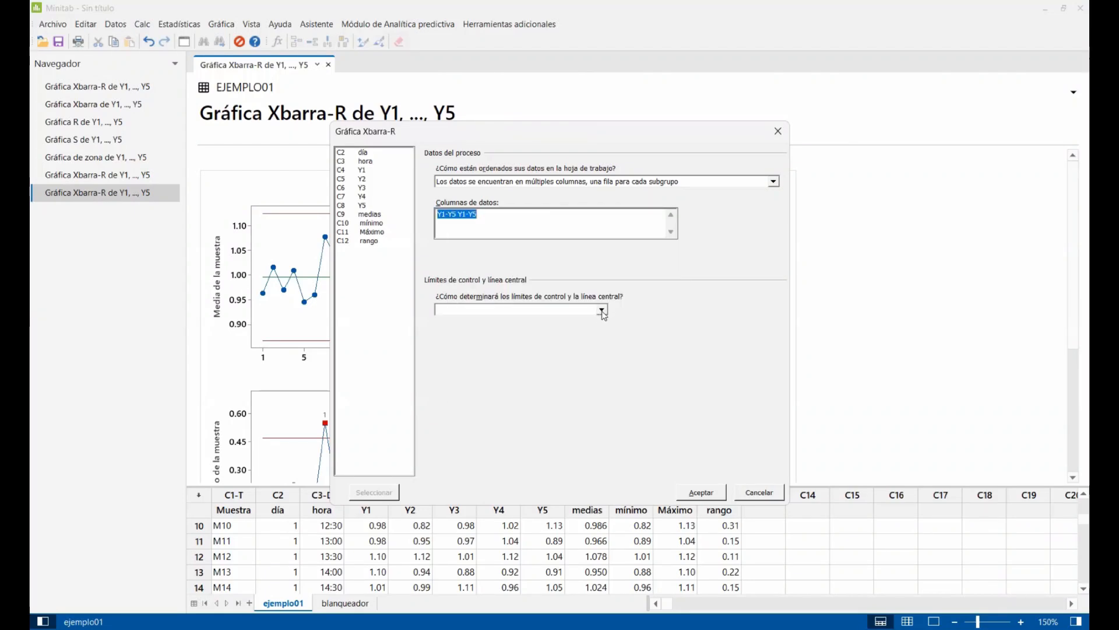
pyautogui.click(603, 311)
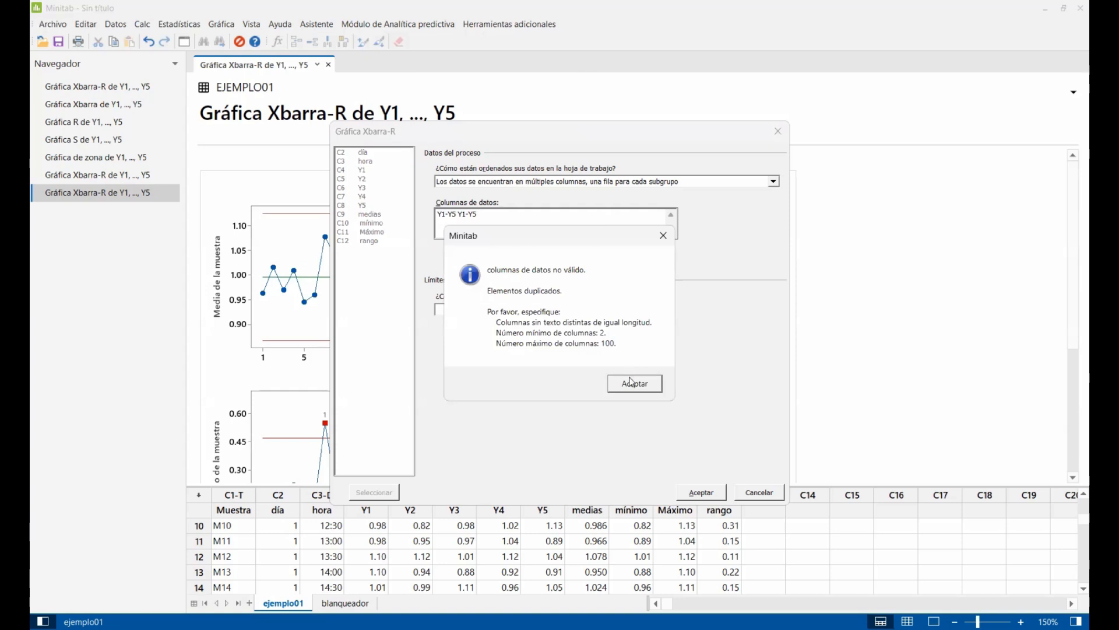
pyautogui.click(632, 384)
pyautogui.click(492, 214)
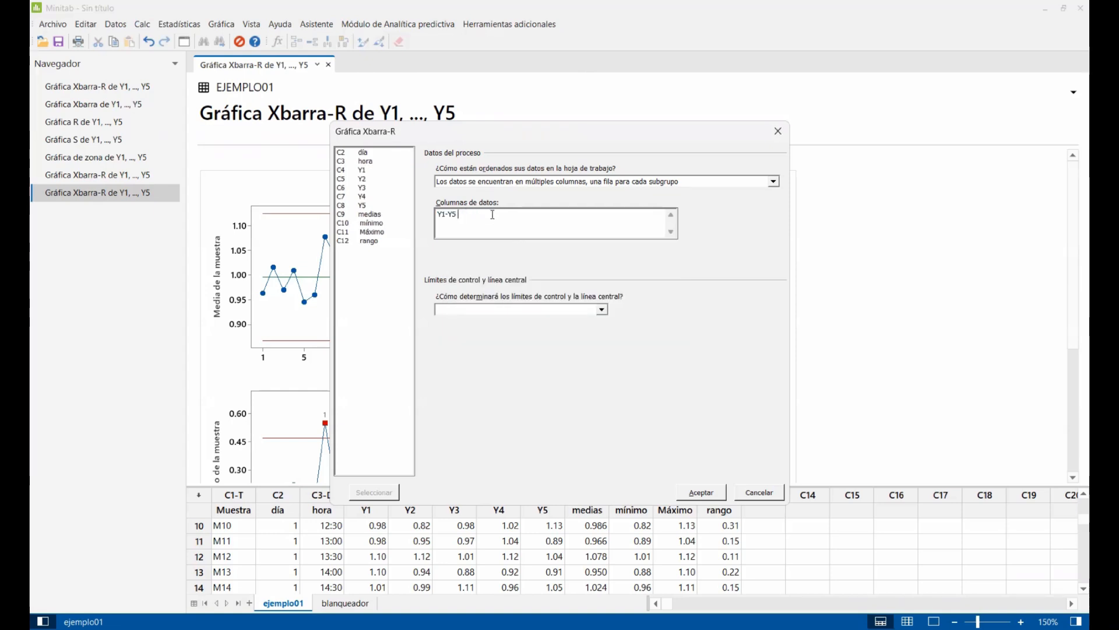
# Step: Estimate the control limits and center line from the data, omitting subgroups 7, 15, 22, 37 and 45, and generate the reports
pyautogui.click(601, 310)
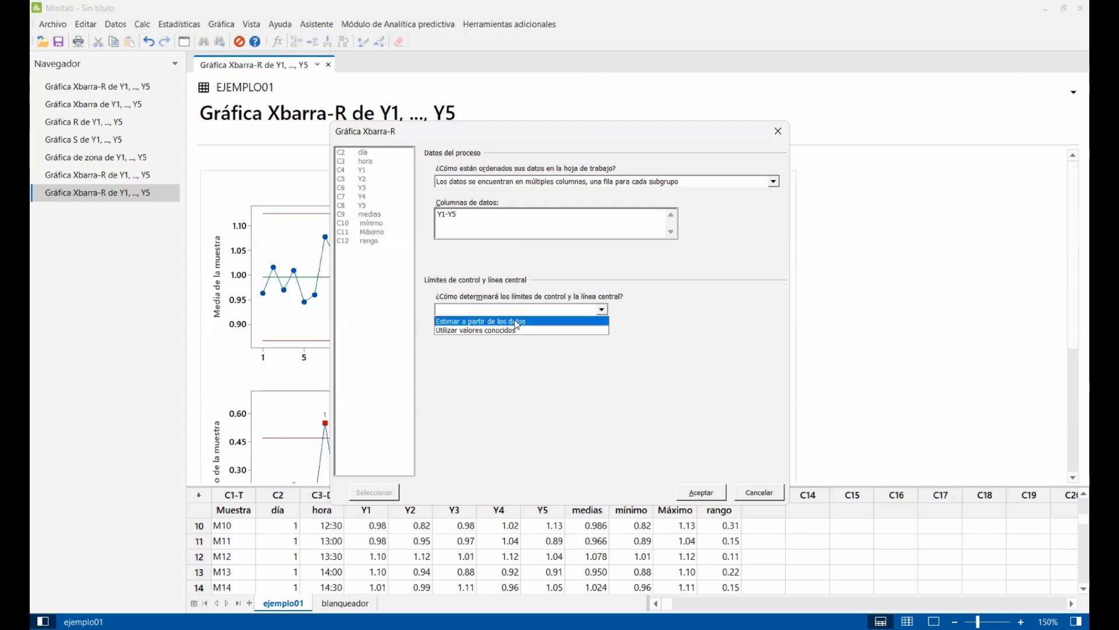
pyautogui.click(517, 322)
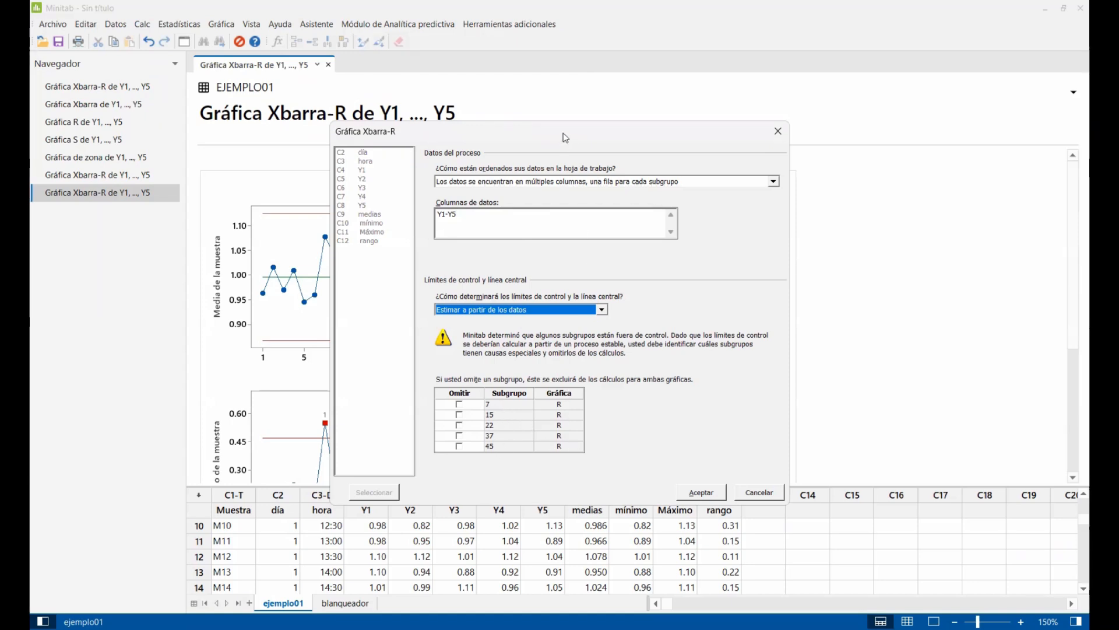
pyautogui.moveTo(563, 134); pyautogui.dragTo(786, 123)
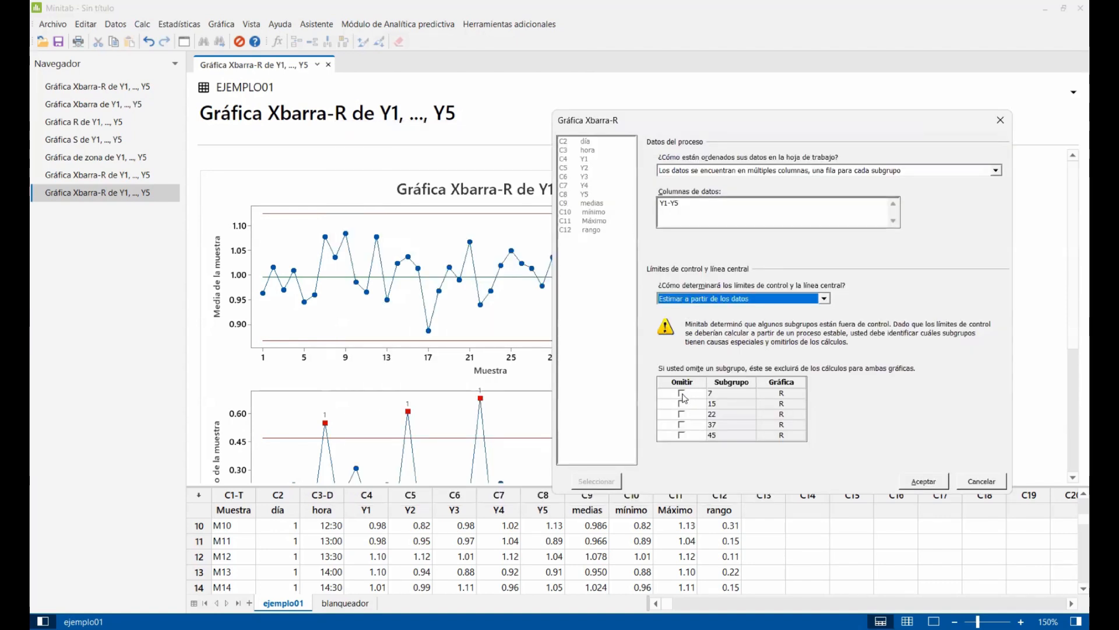
pyautogui.click(681, 395)
pyautogui.click(681, 404)
pyautogui.click(682, 415)
pyautogui.click(683, 425)
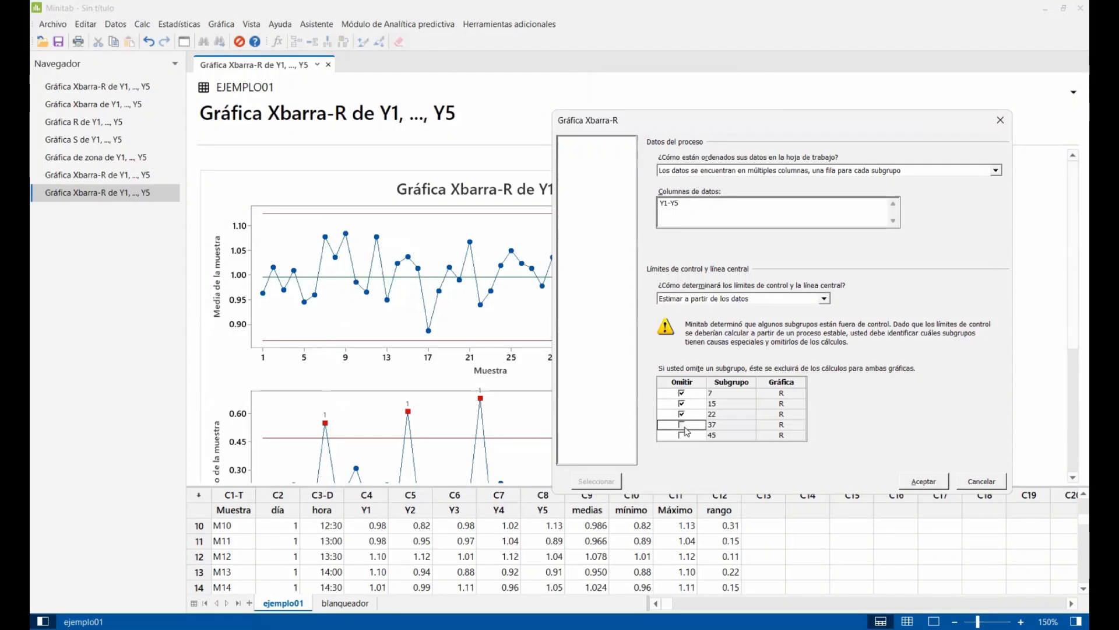
pyautogui.click(683, 436)
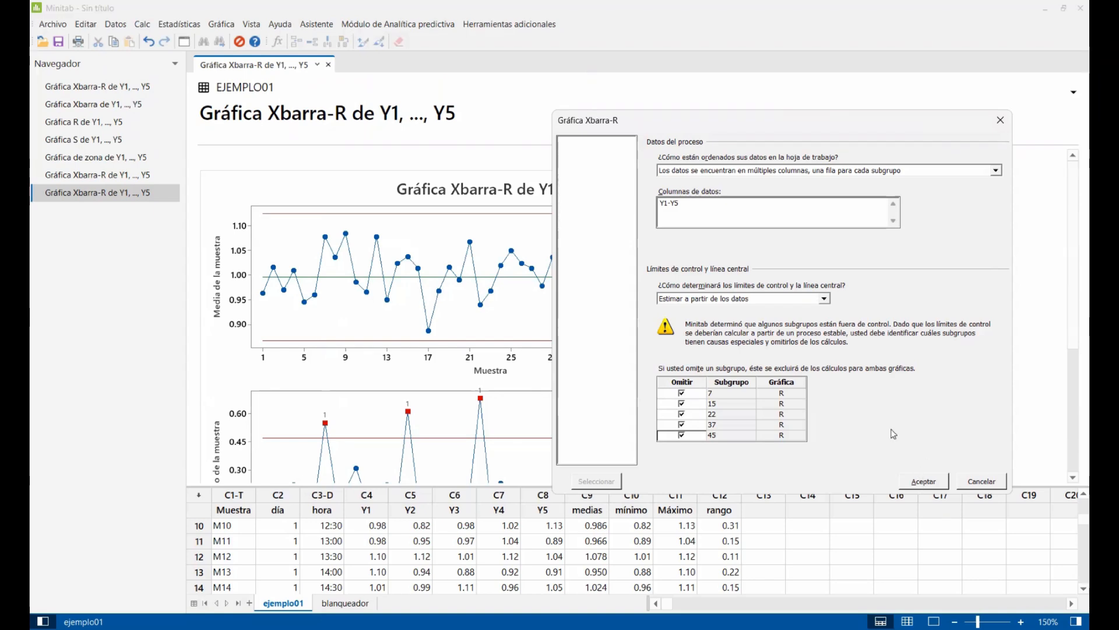
pyautogui.click(928, 484)
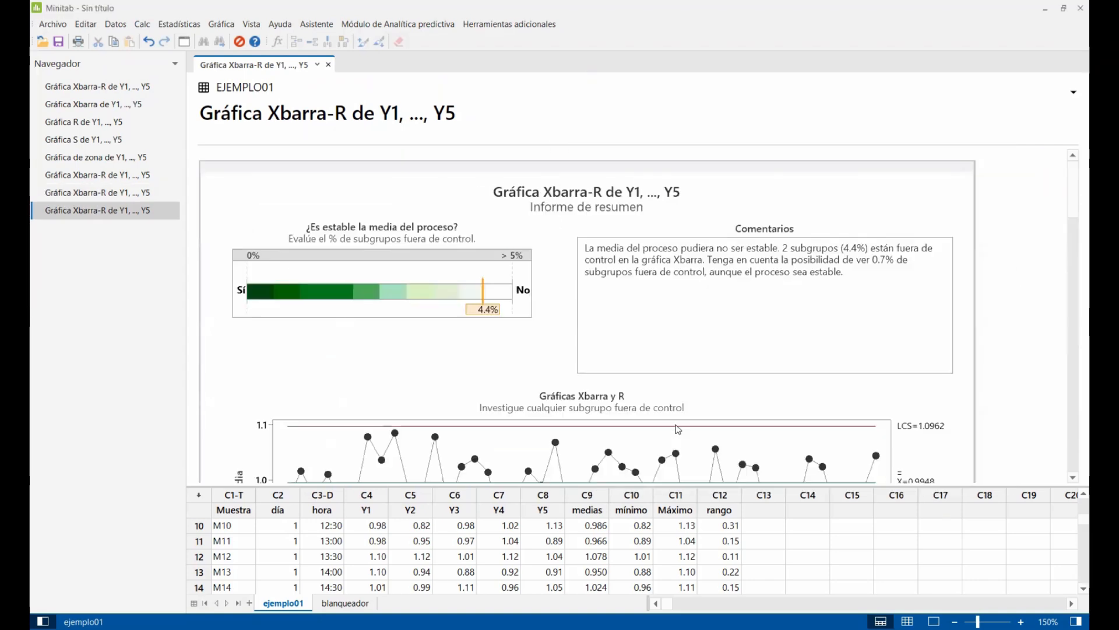
# Step: Examine the recalculated limits and out-of-control points in the summary report, and the patterns in the stability report
pyautogui.scroll(-3, 601, 389)
pyautogui.scroll(1, 600, 389)
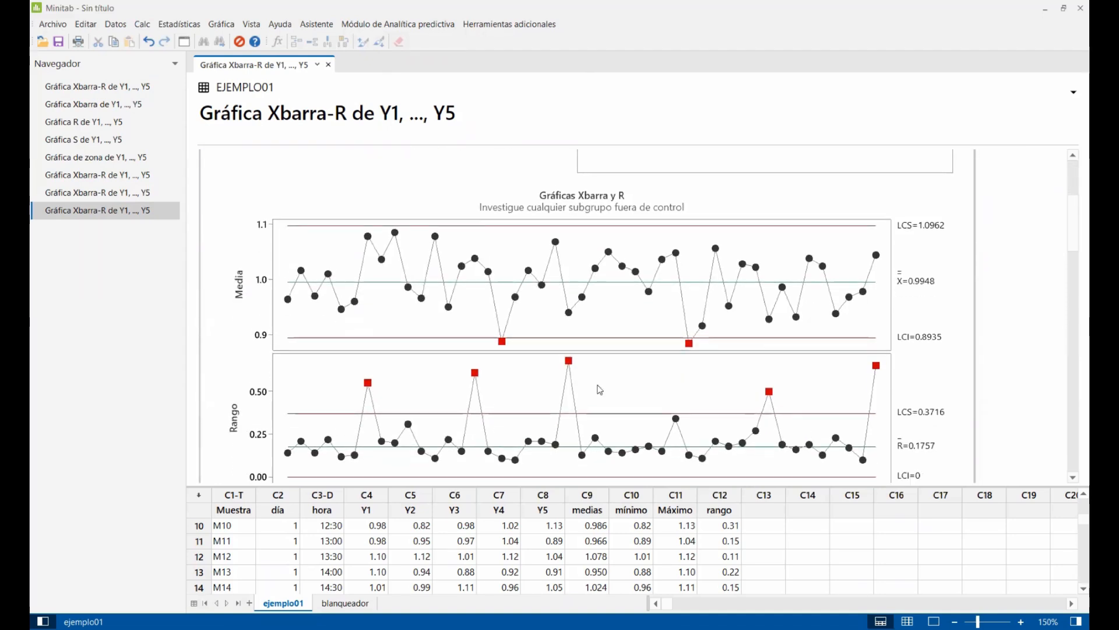
pyautogui.scroll(-3, 601, 390)
pyautogui.scroll(3, 601, 390)
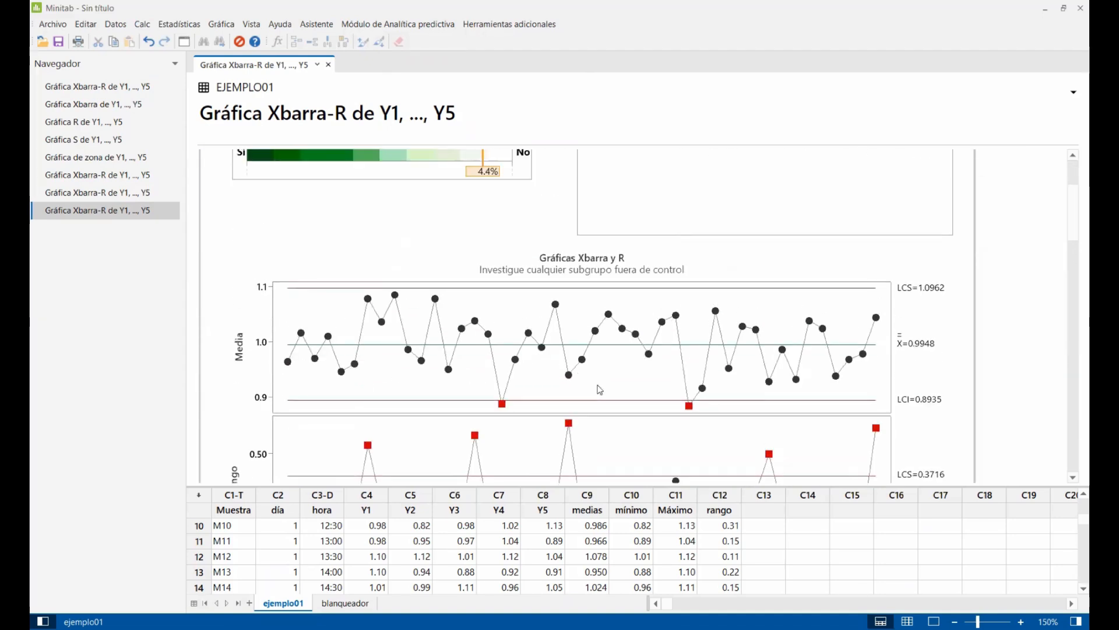
pyautogui.scroll(-3, 601, 389)
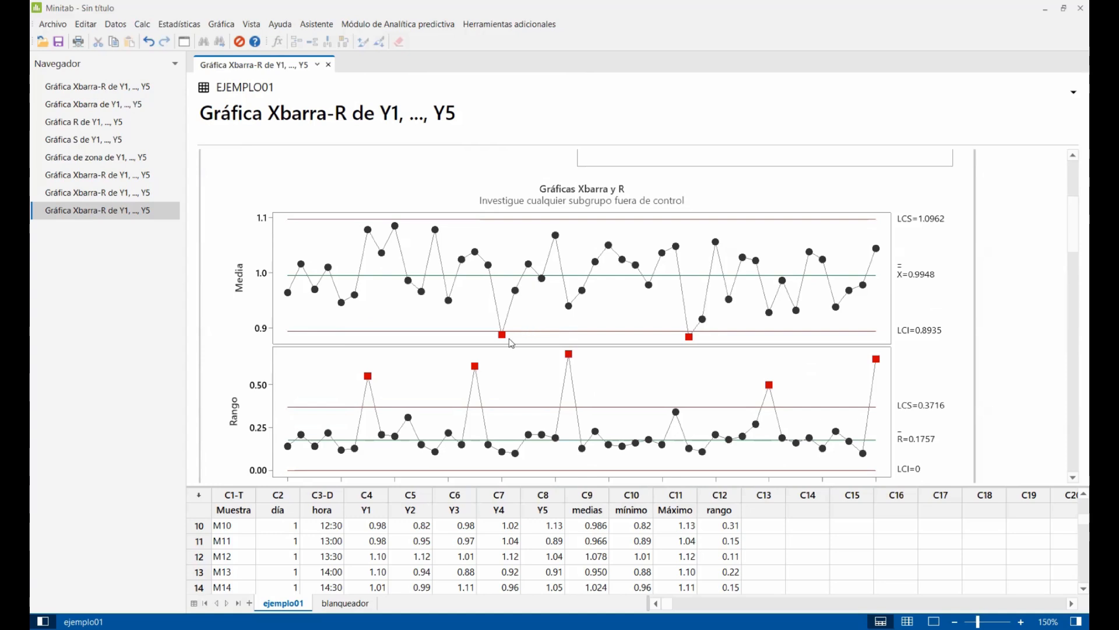
pyautogui.scroll(-10, 700, 341)
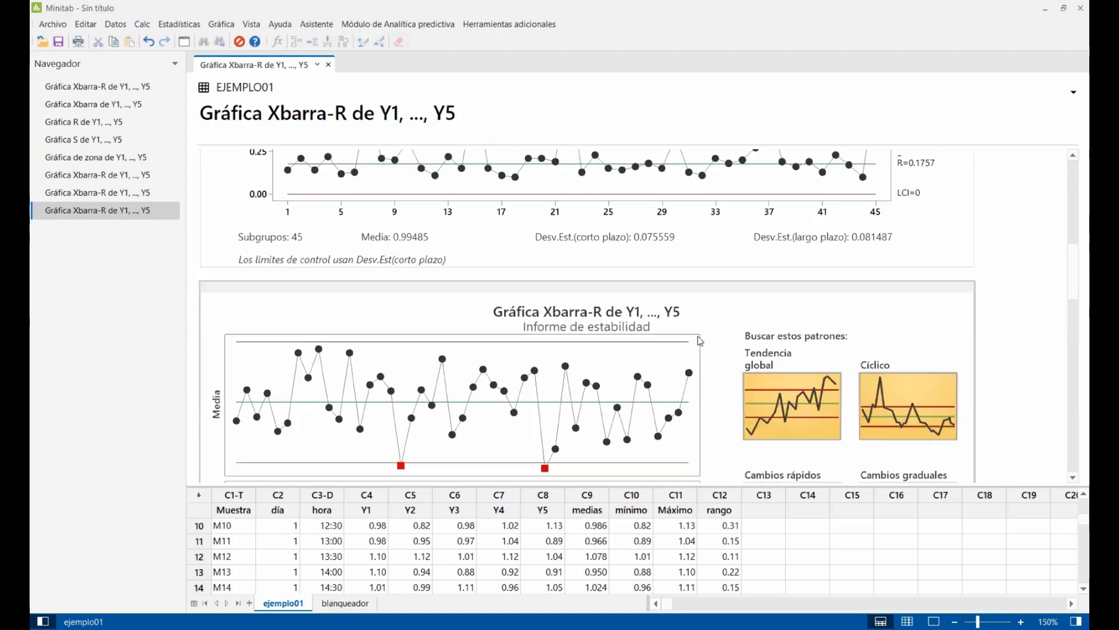
pyautogui.scroll(-10, 701, 341)
pyautogui.scroll(5, 700, 342)
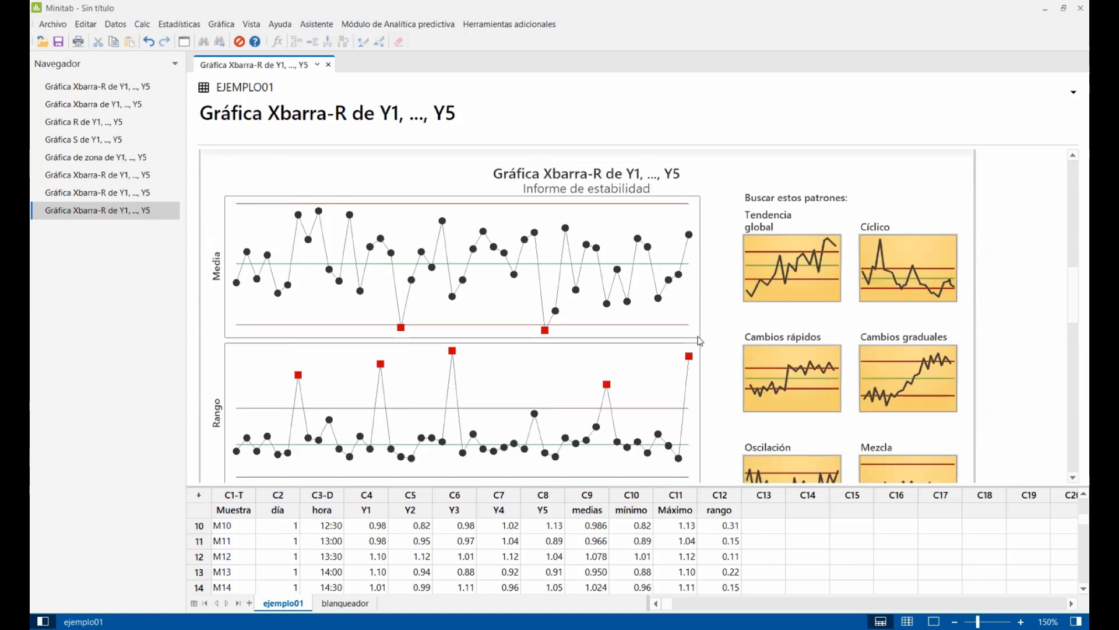
# Step: Examine the stability report's out-of-control and omitted subgroups, and compare them with the limits and comments in the summary report
pyautogui.scroll(-7, 700, 341)
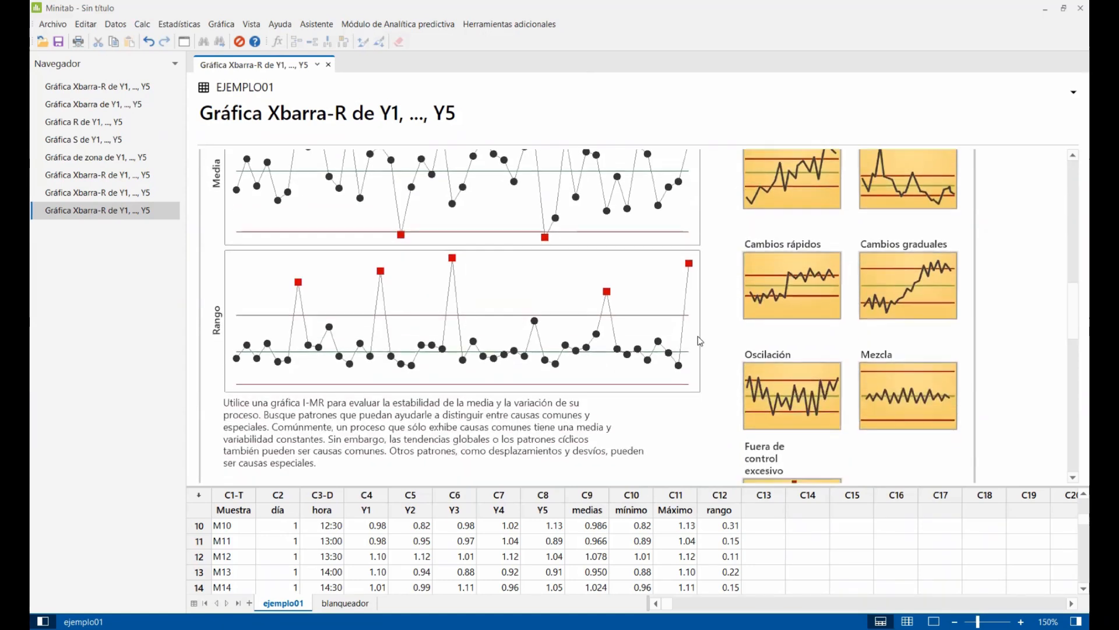
pyautogui.scroll(-2, 700, 341)
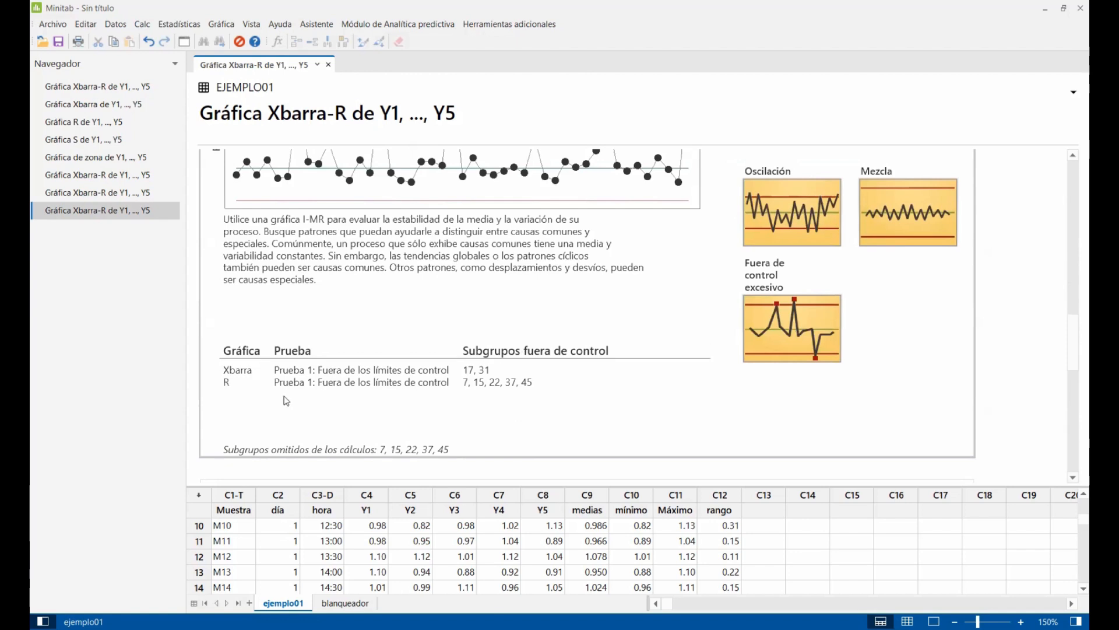
pyautogui.scroll(-4, 348, 385)
pyautogui.scroll(-10, 431, 329)
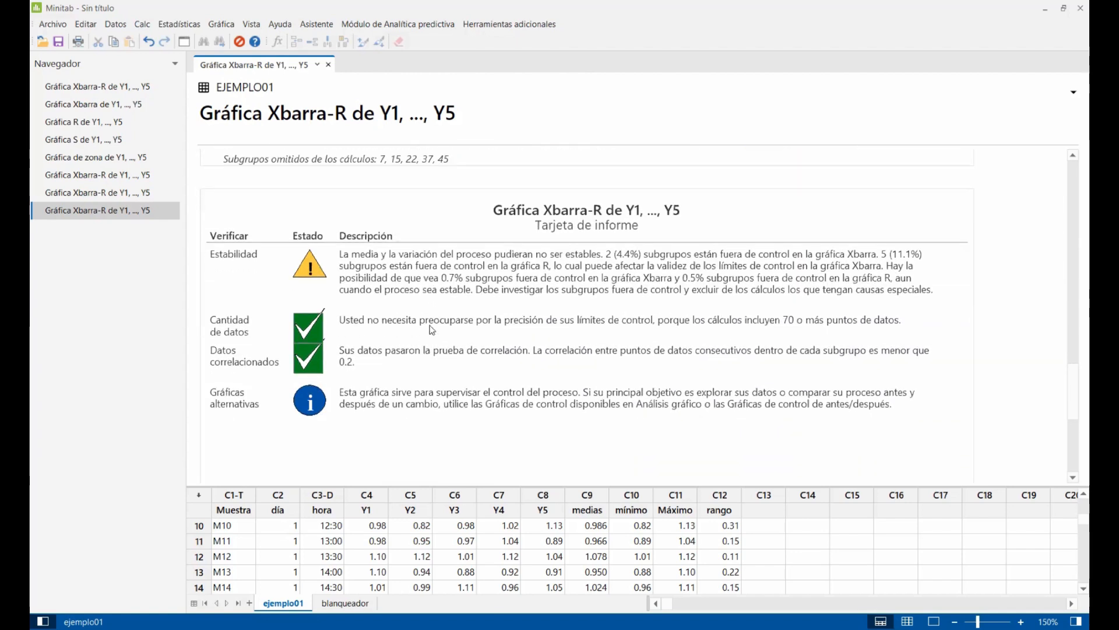
pyautogui.scroll(6, 431, 330)
pyautogui.scroll(12, 431, 329)
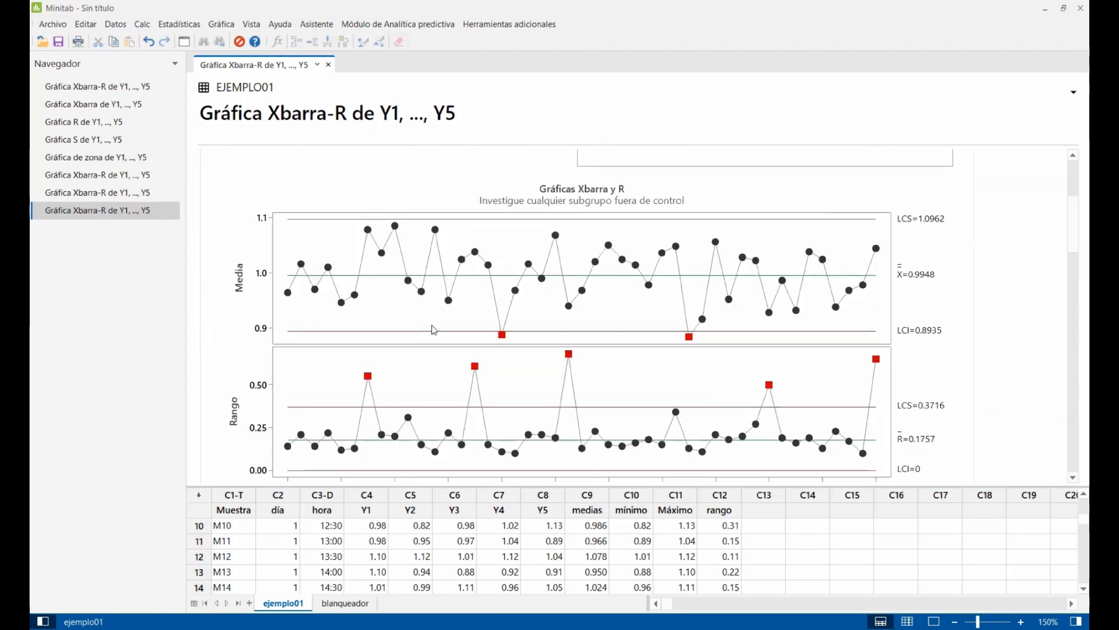
pyautogui.scroll(-3, 434, 329)
pyautogui.scroll(-6, 434, 330)
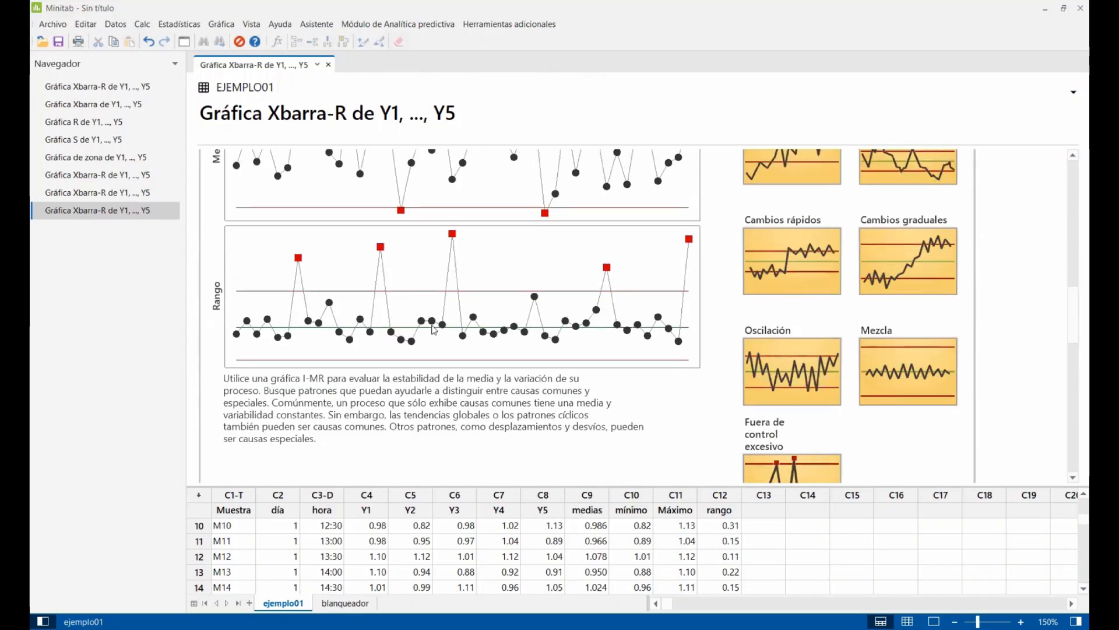
pyautogui.scroll(6, 434, 330)
pyautogui.scroll(5, 771, 259)
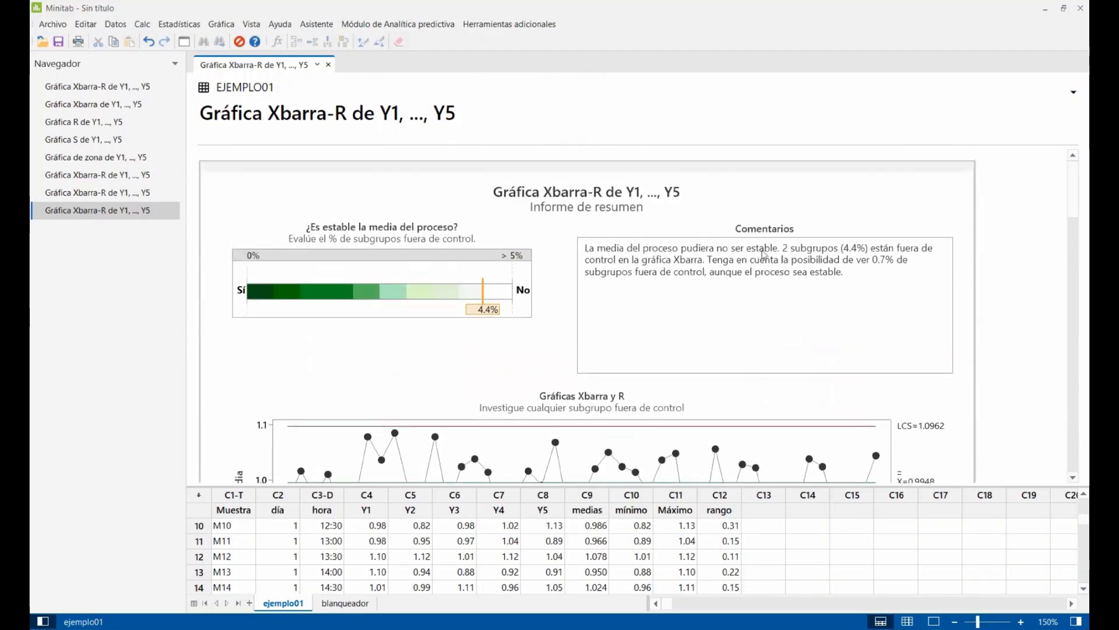
pyautogui.scroll(5, 818, 205)
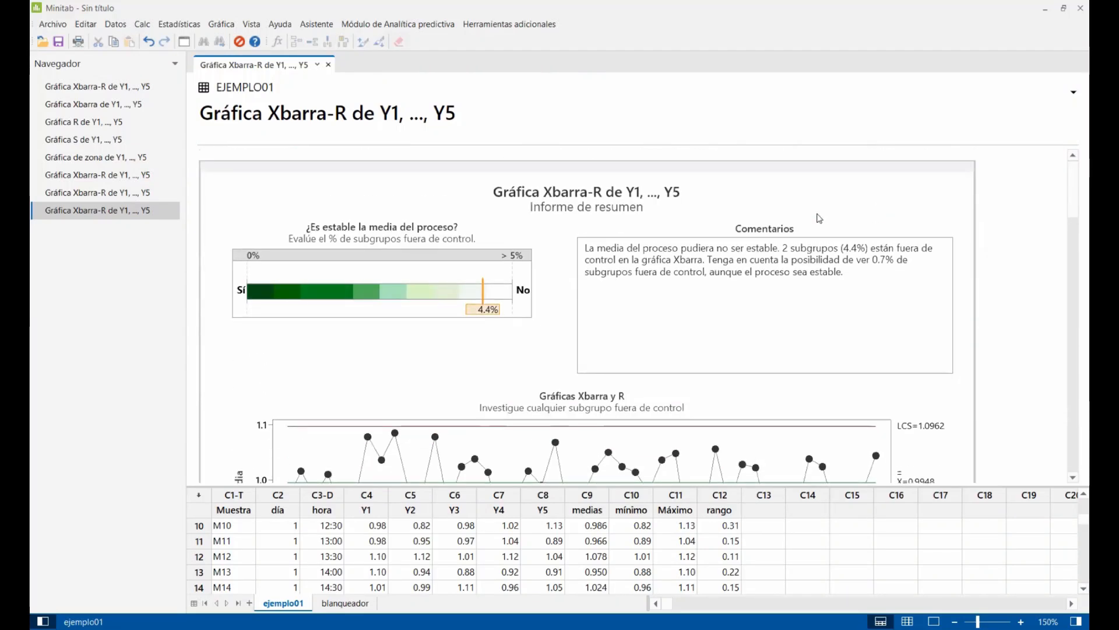
# Step: Read the report card's checks on stability, amount of data, correlated data and alternative charts, and return to the summary report
pyautogui.rightClick(822, 210)
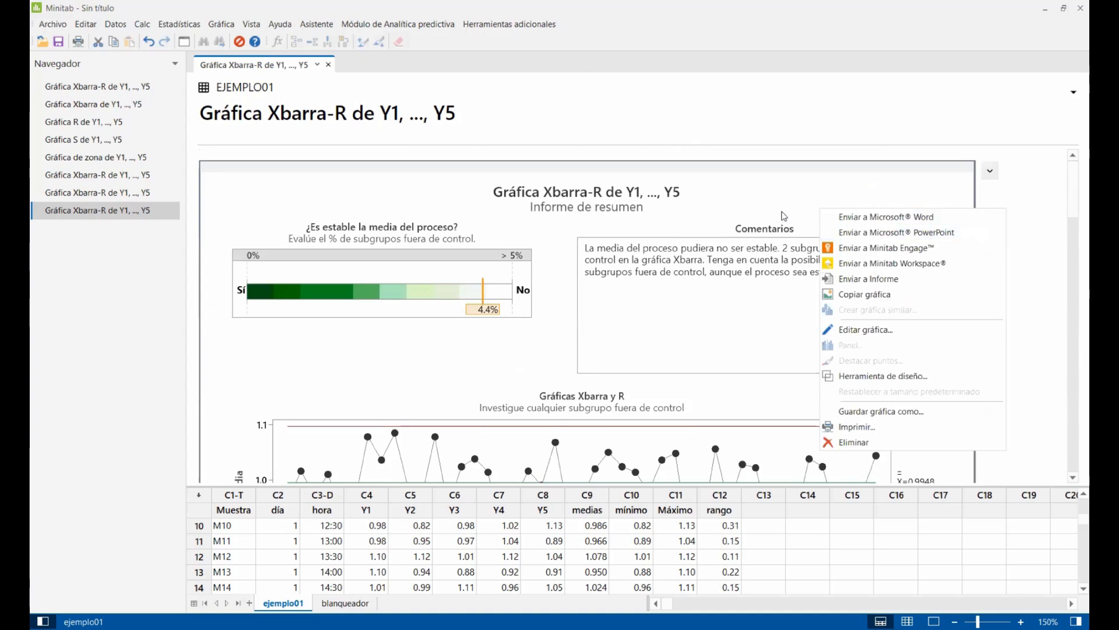
pyautogui.scroll(-10, 782, 220)
pyautogui.scroll(-1, 758, 303)
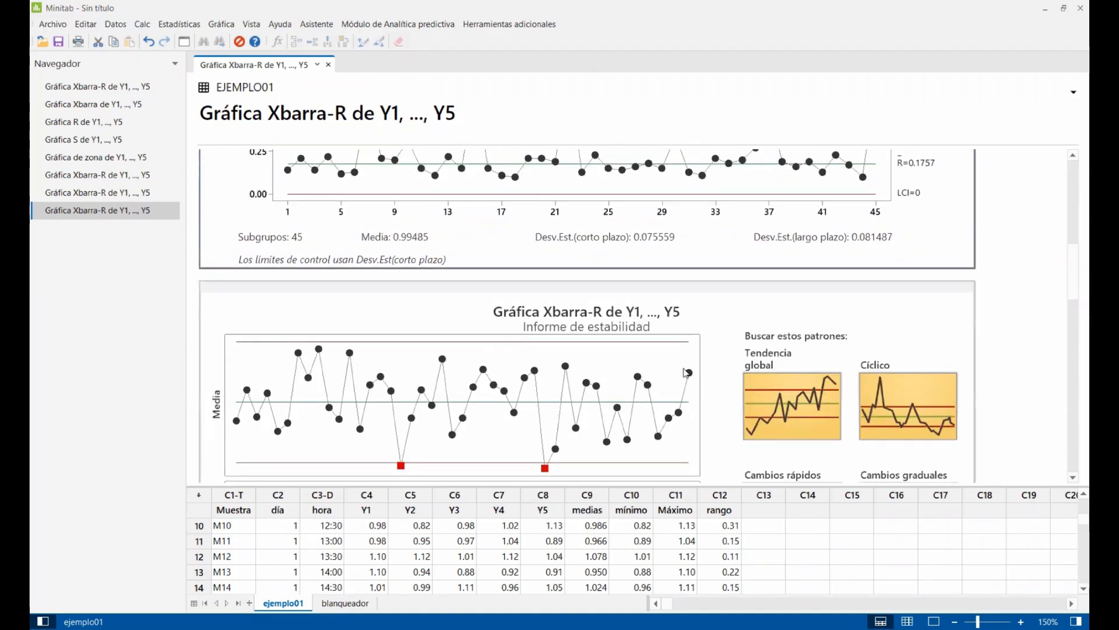
pyautogui.scroll(-5, 724, 317)
pyautogui.scroll(-5, 724, 317)
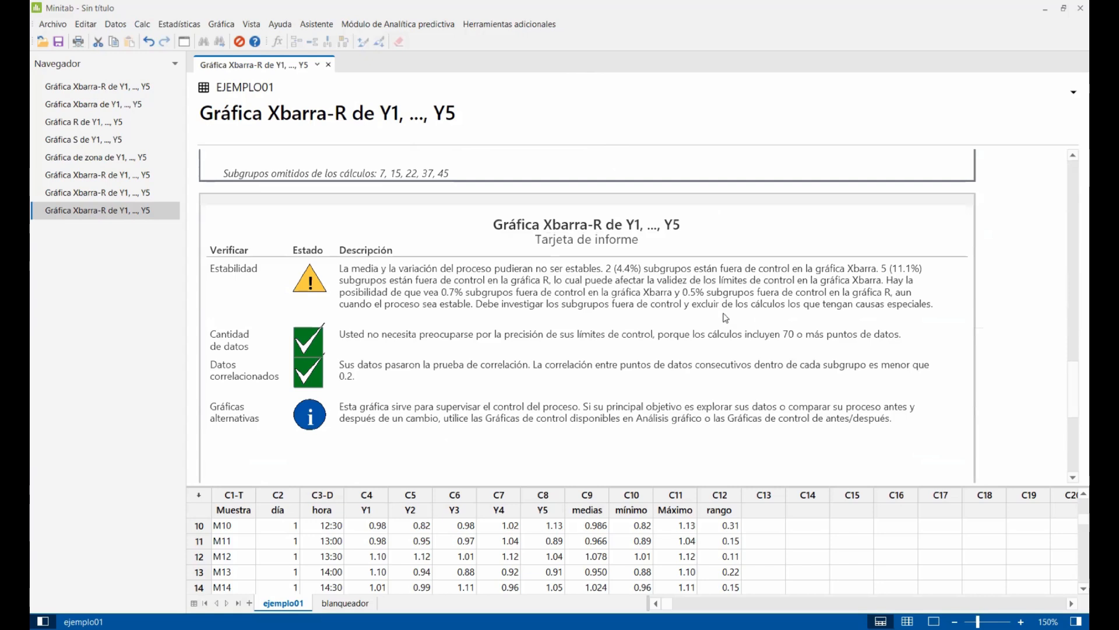
pyautogui.scroll(-4, 808, 240)
pyautogui.scroll(-2, 808, 240)
pyautogui.scroll(10, 810, 250)
pyautogui.scroll(2, 812, 258)
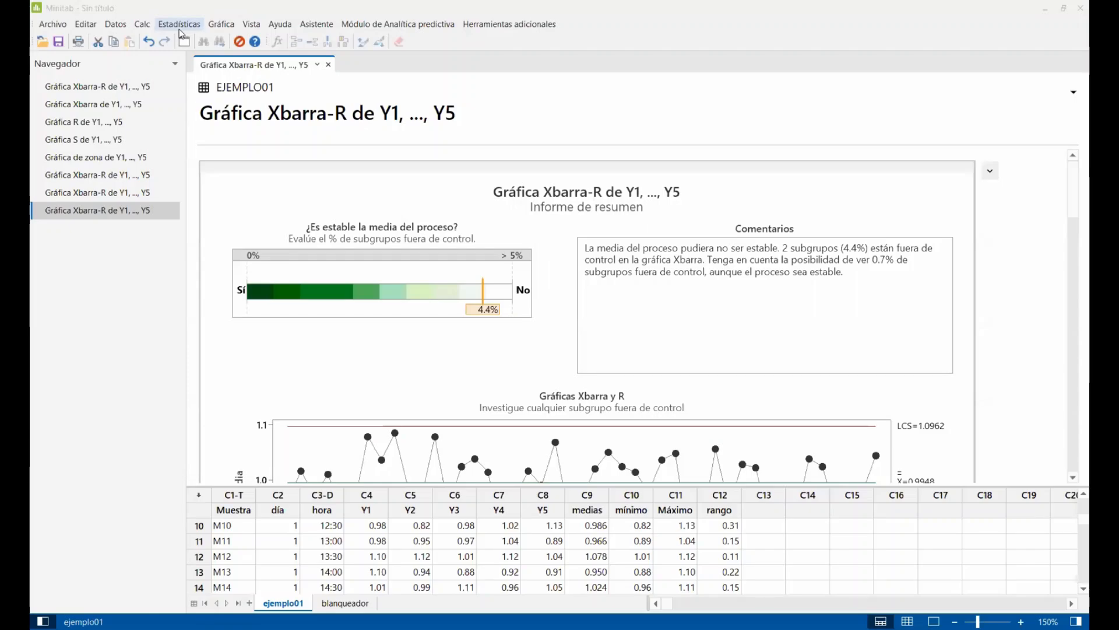
pyautogui.click(179, 29)
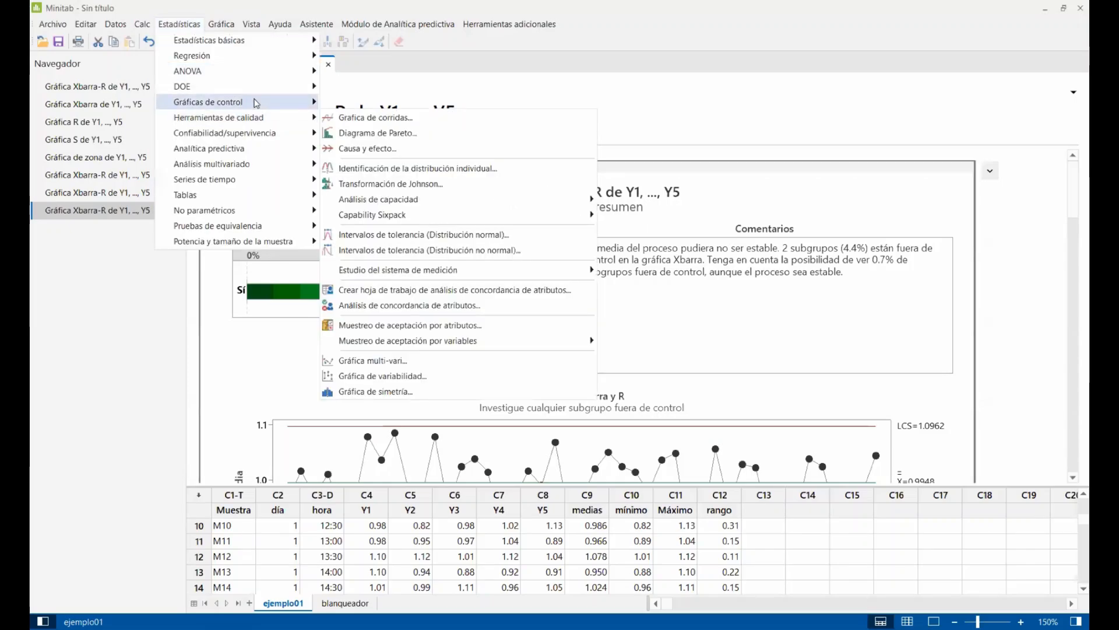
pyautogui.moveTo(239, 108)
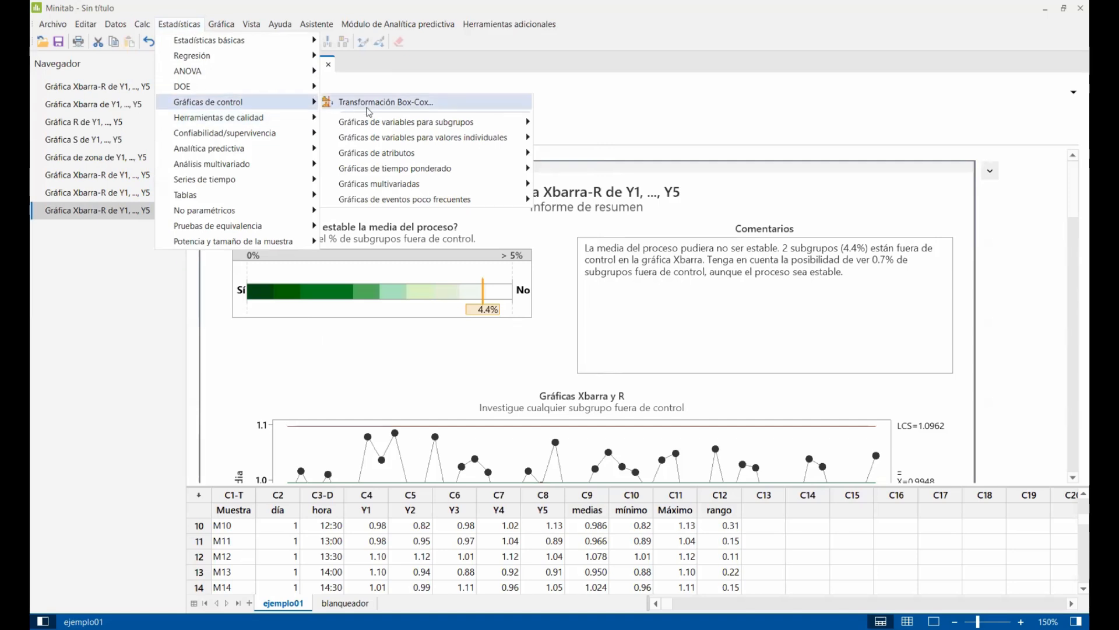
pyautogui.moveTo(392, 127)
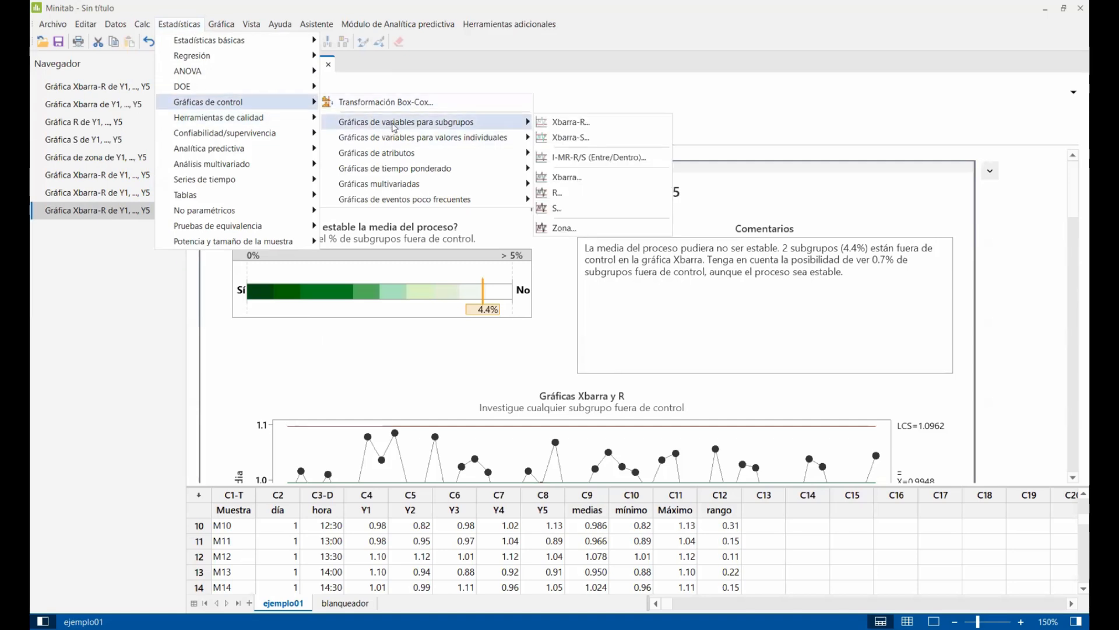
pyautogui.click(576, 121)
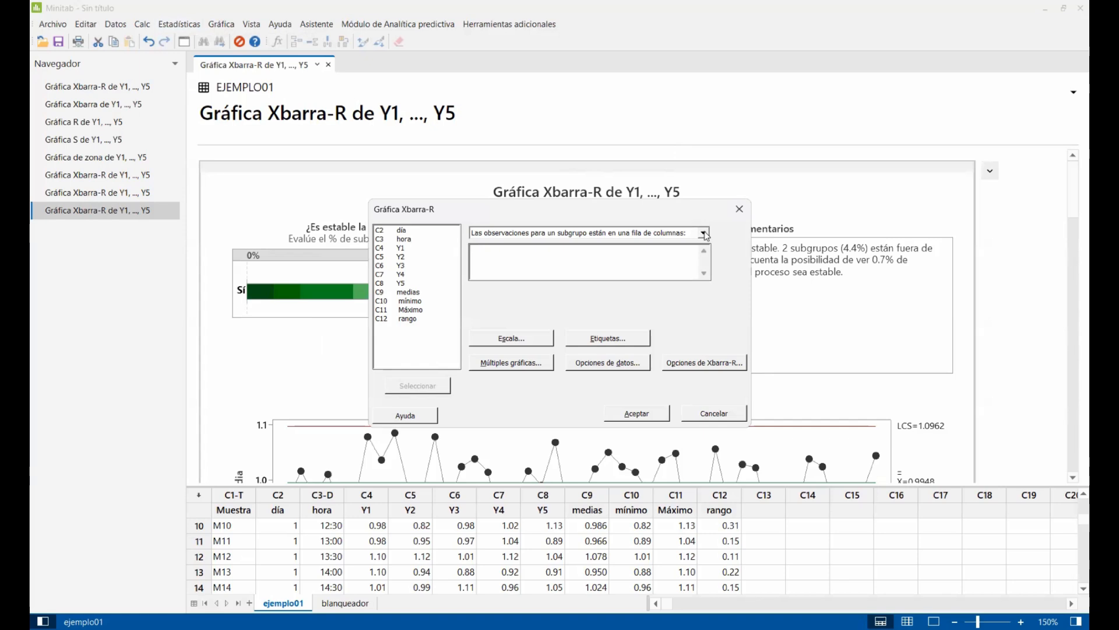
pyautogui.click(636, 413)
pyautogui.click(633, 381)
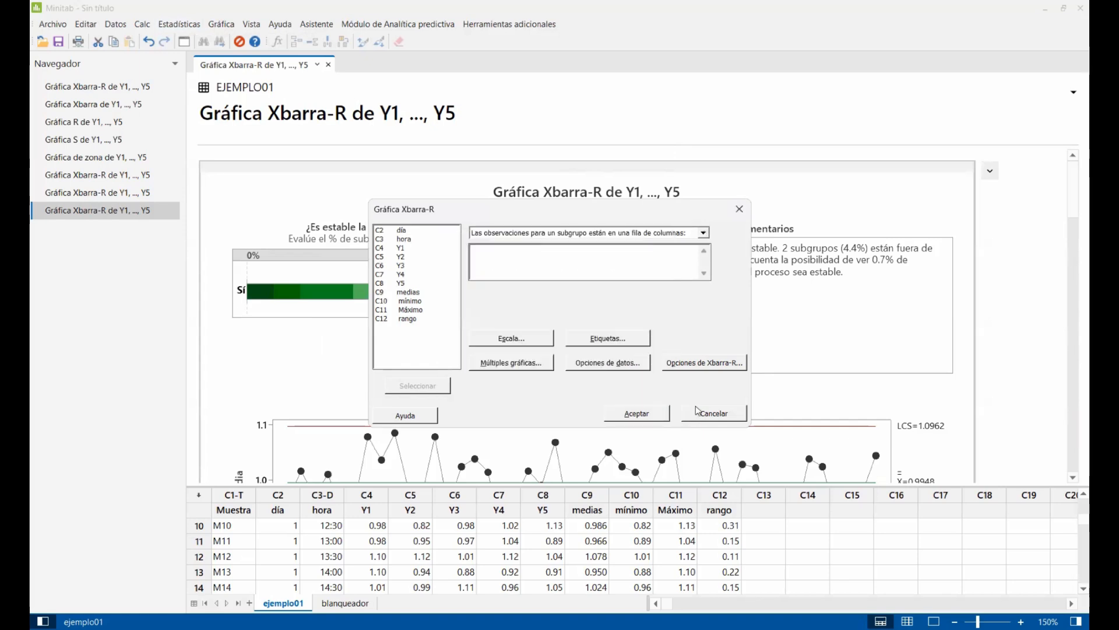
pyautogui.click(715, 414)
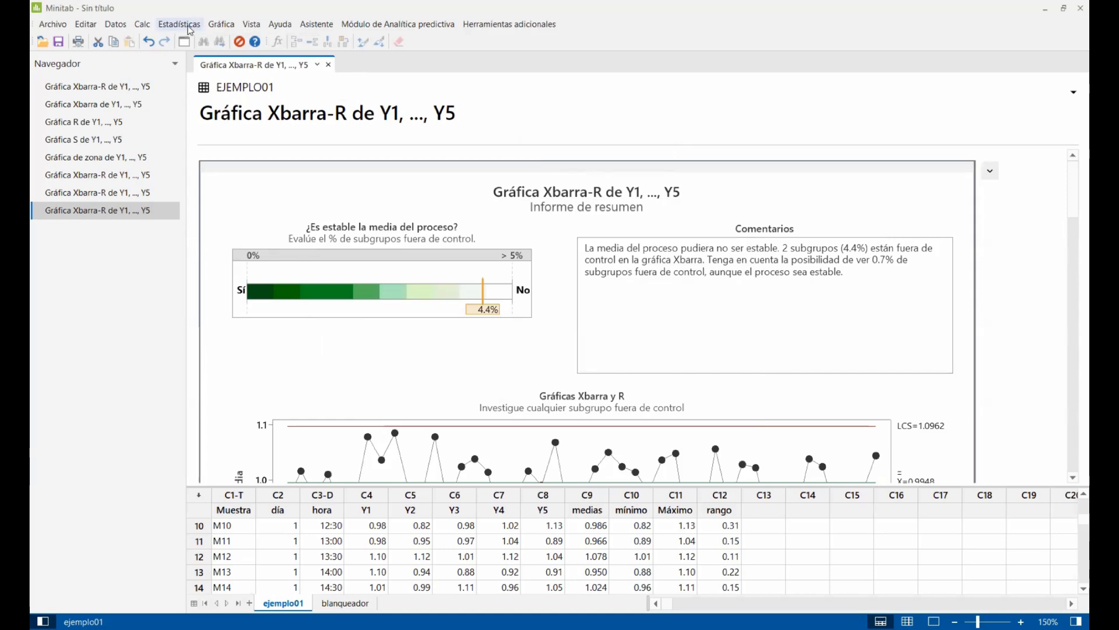
# Step: Start the Xbar-R control chart for subgroup variables and clear the Y1-Y5 entry from its columns field
pyautogui.click(179, 24)
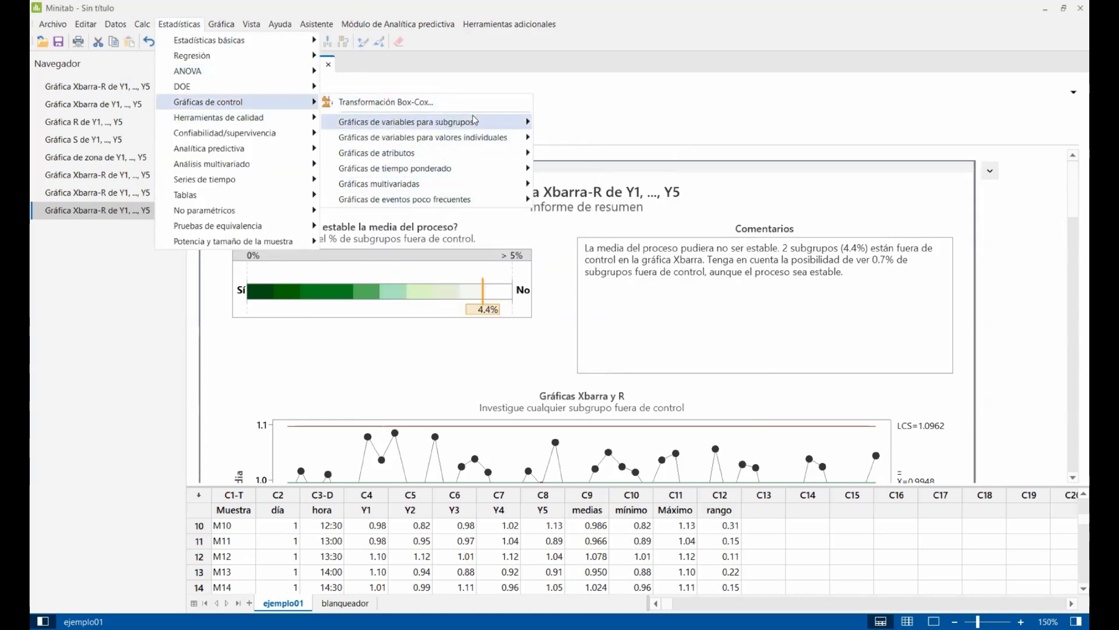
pyautogui.moveTo(476, 122)
pyautogui.click(560, 121)
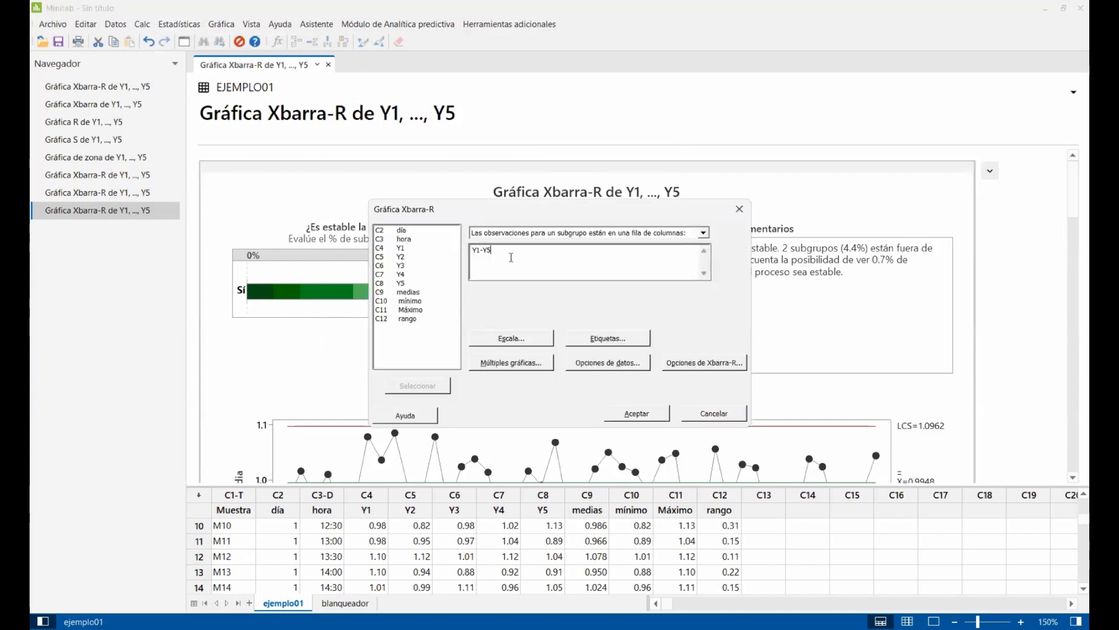
pyautogui.moveTo(506, 254); pyautogui.dragTo(468, 255)
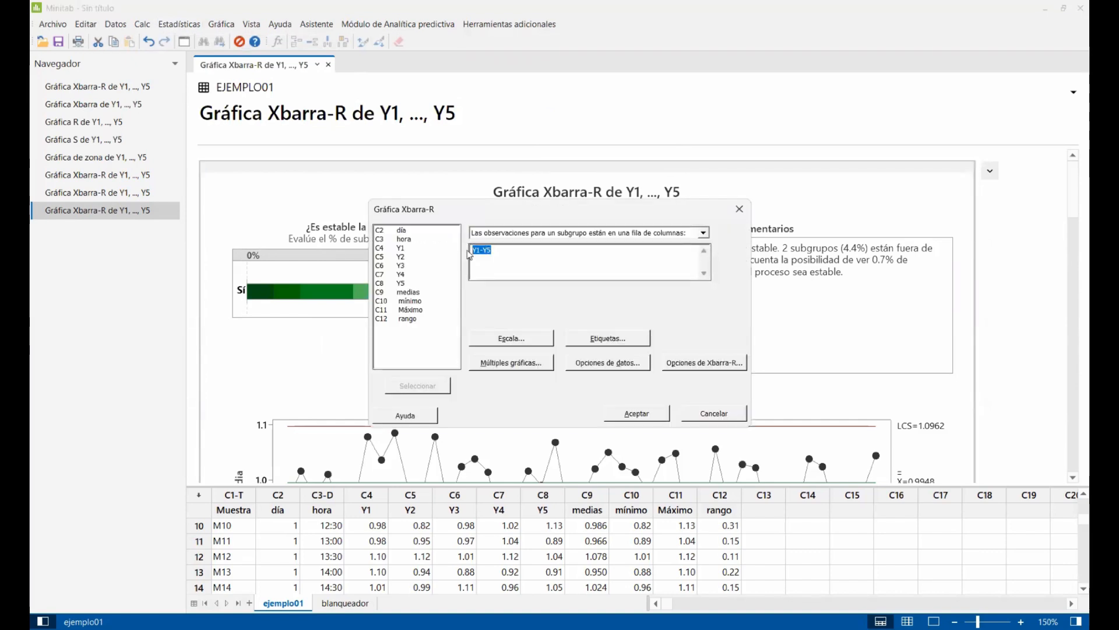
pyautogui.write('Y1')
# Step: Set the data layout to subgroup observations in one row of columns and make the empty columns field active
pyautogui.click(704, 233)
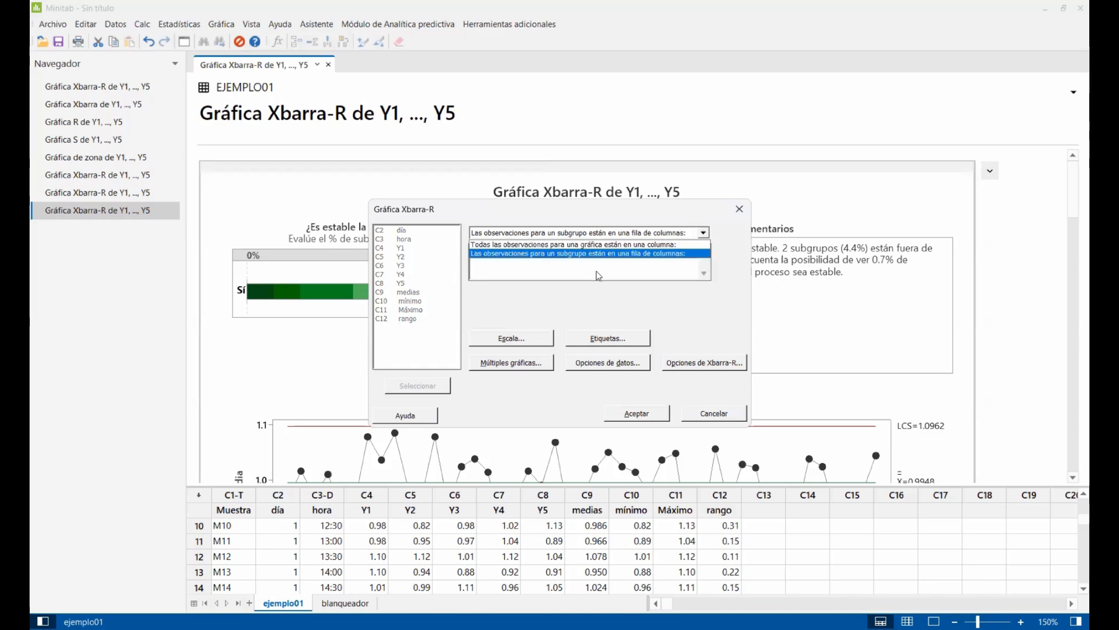
pyautogui.click(553, 274)
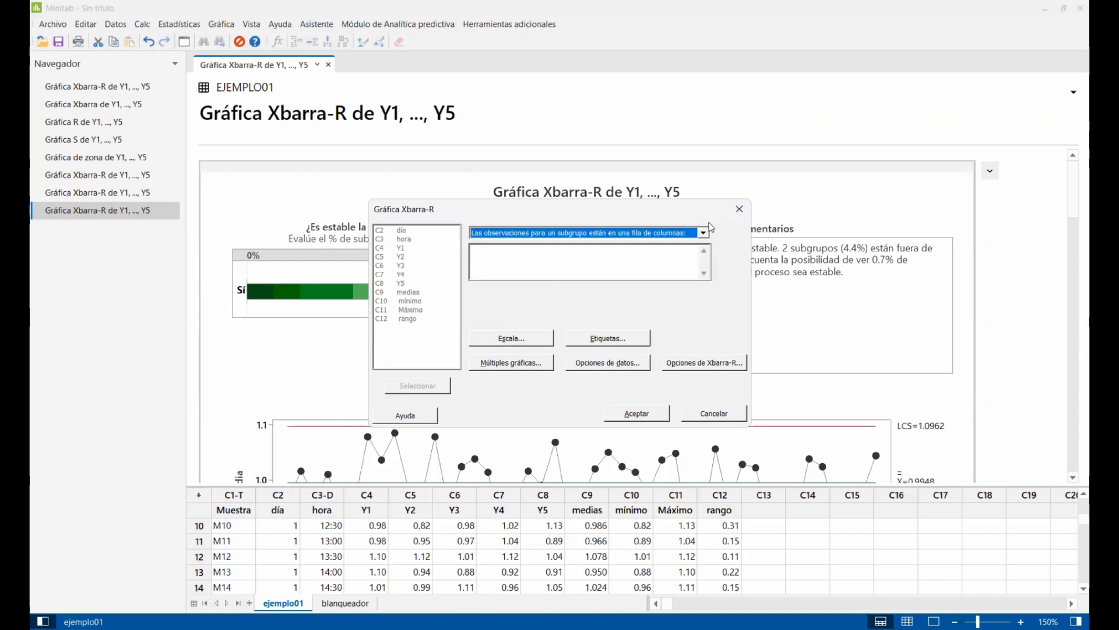
pyautogui.click(704, 233)
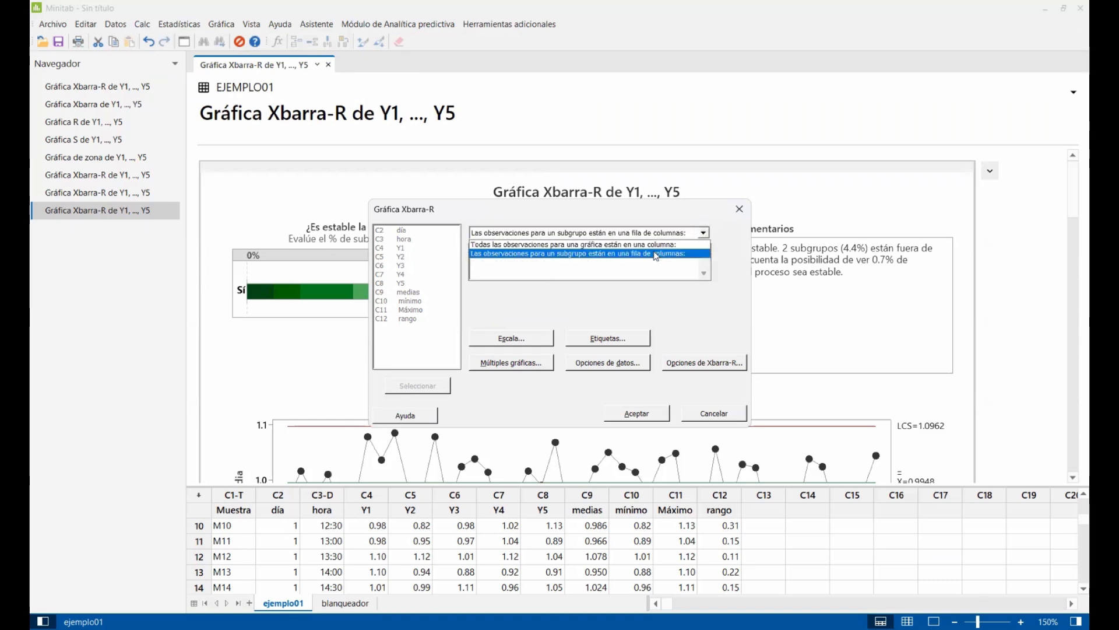
pyautogui.click(656, 254)
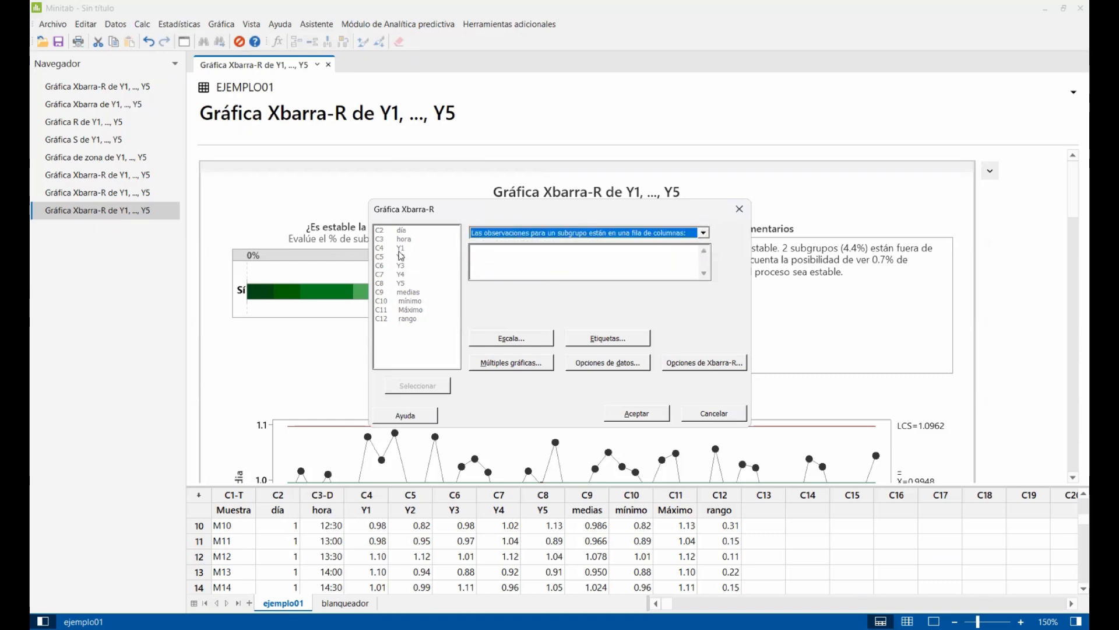
pyautogui.click(533, 261)
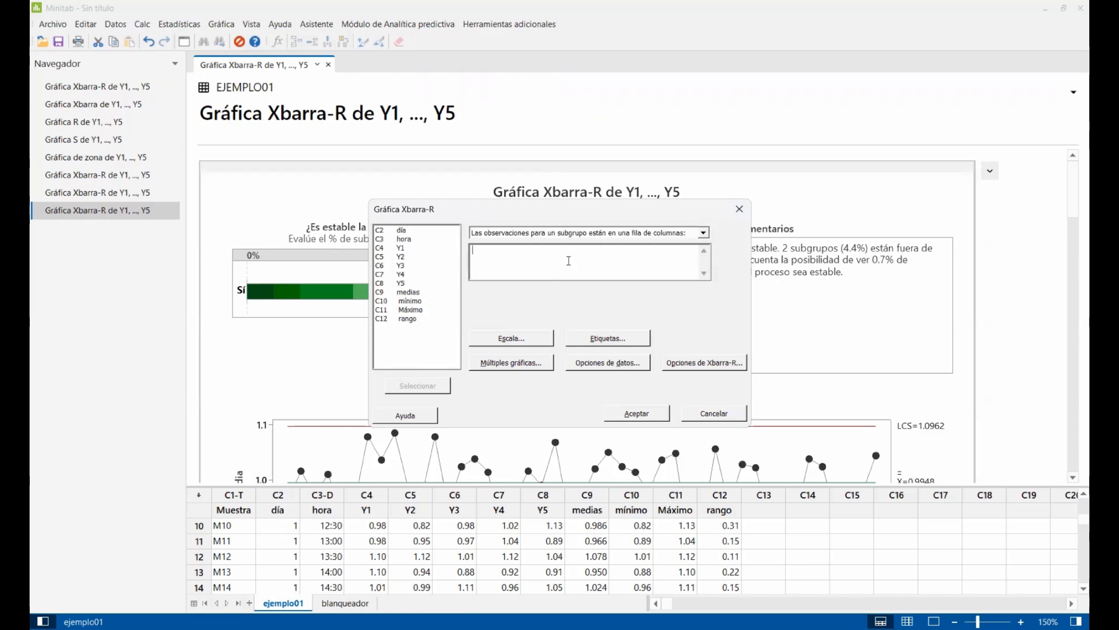
# Step: Try the layout with all observations in one column and return to subgroup observations in one row of columns
pyautogui.click(510, 234)
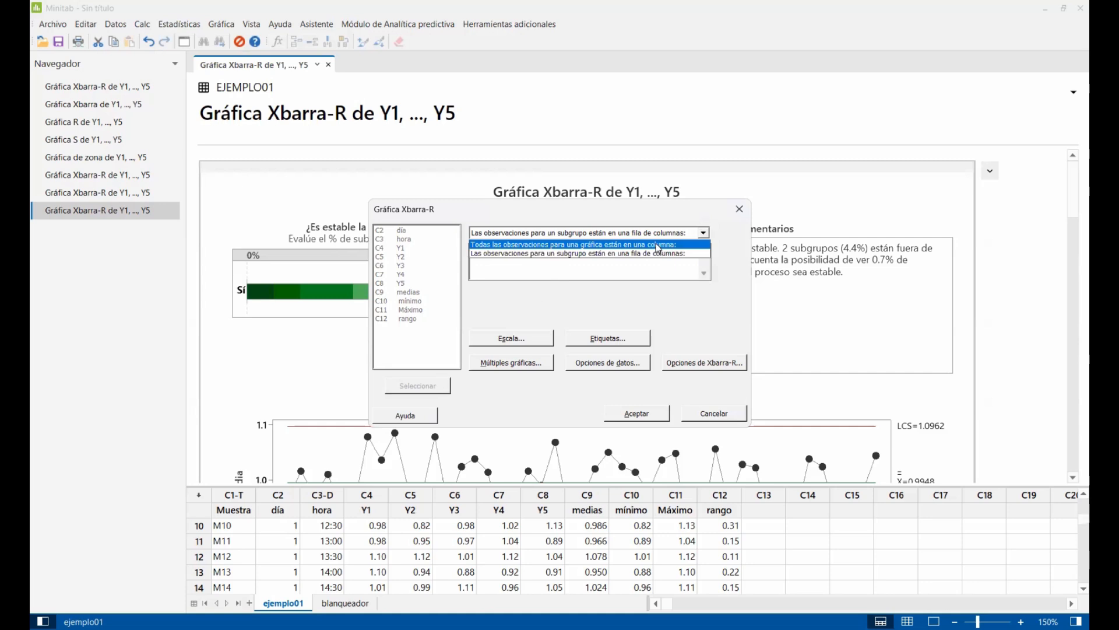
pyautogui.click(658, 249)
pyautogui.click(703, 233)
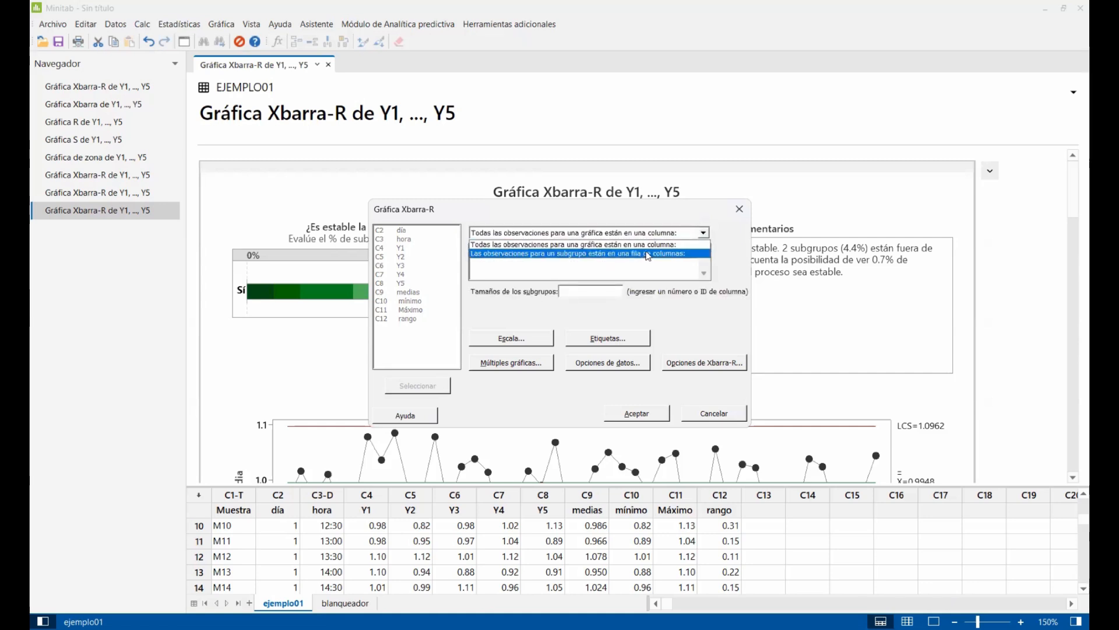
pyautogui.click(476, 254)
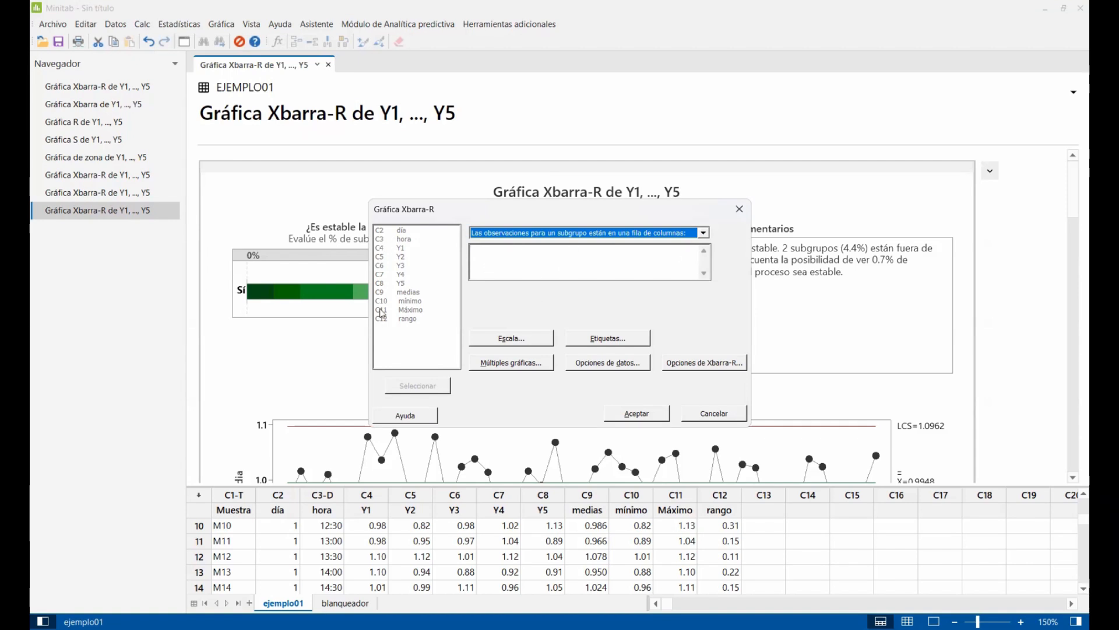
pyautogui.click(486, 256)
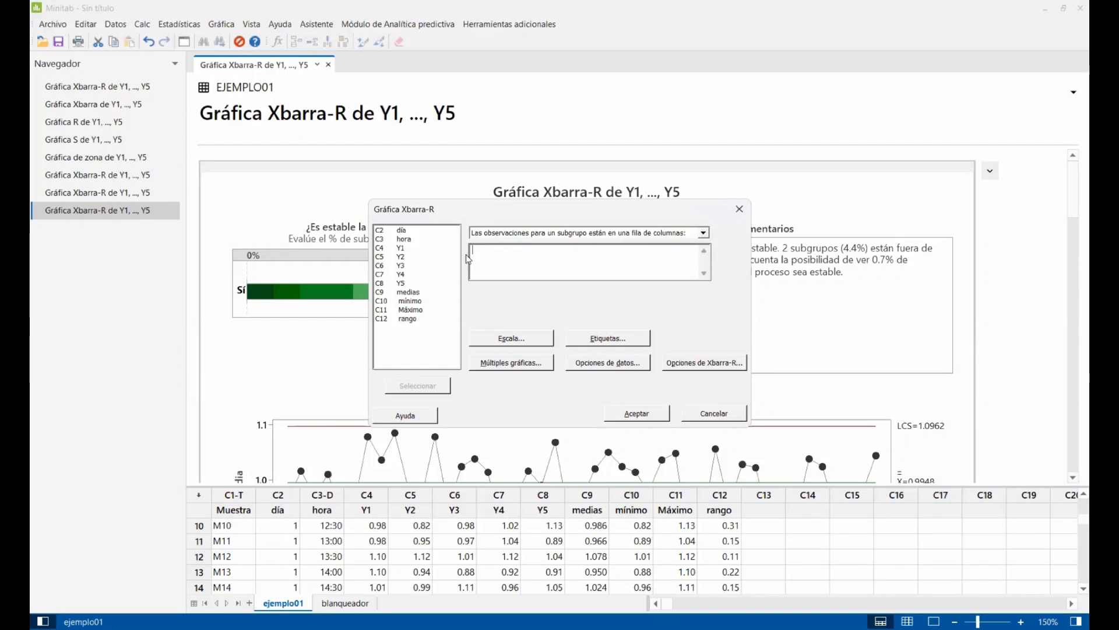
pyautogui.click(704, 234)
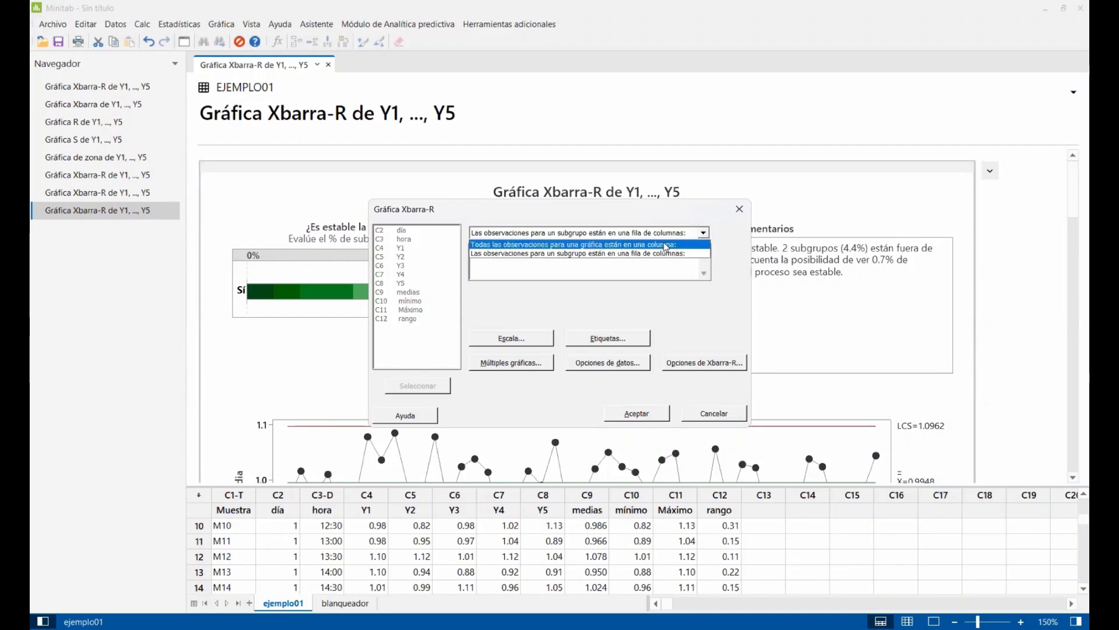
pyautogui.click(668, 240)
pyautogui.click(705, 232)
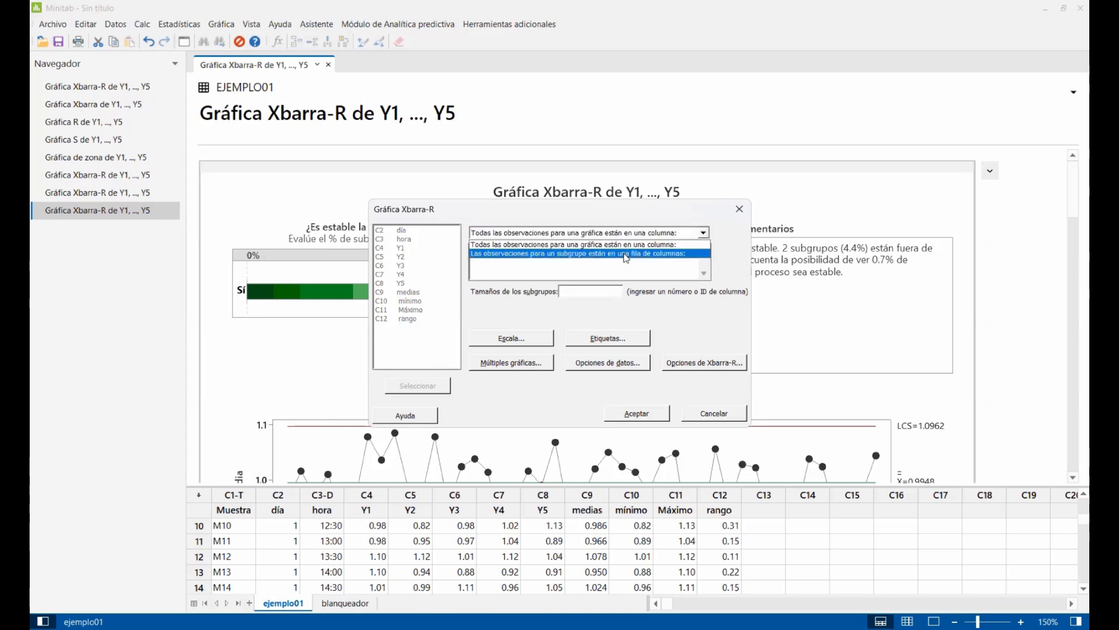
pyautogui.click(626, 254)
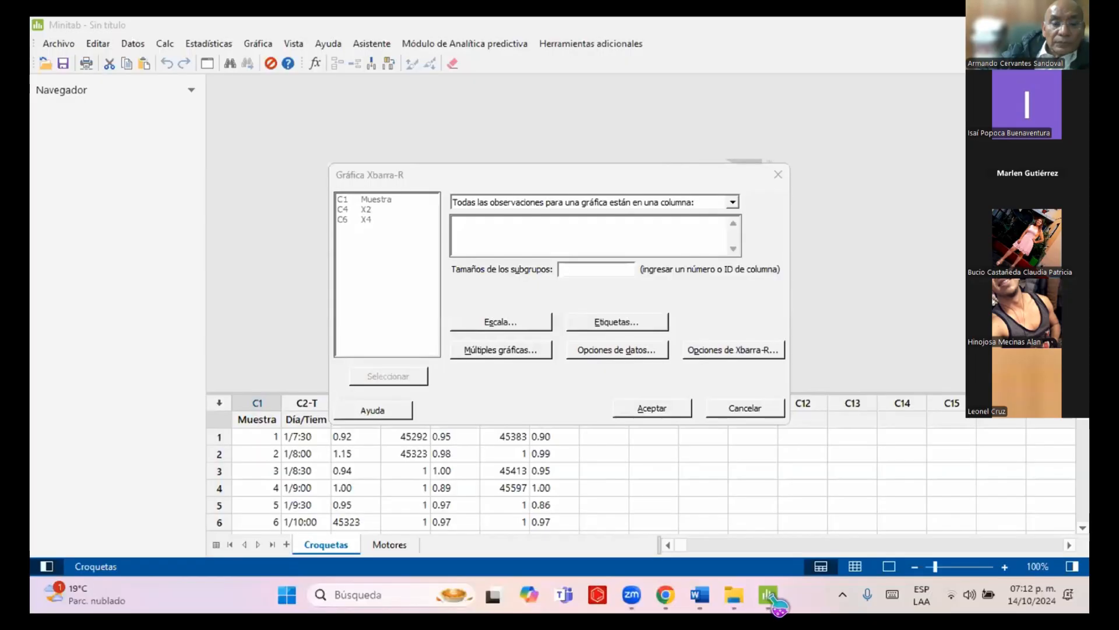
# Step: Select columns X2 and X4 in the Xbar-R dialog for the Croquetas worksheet and move the dialog to uncover the data
pyautogui.click(779, 605)
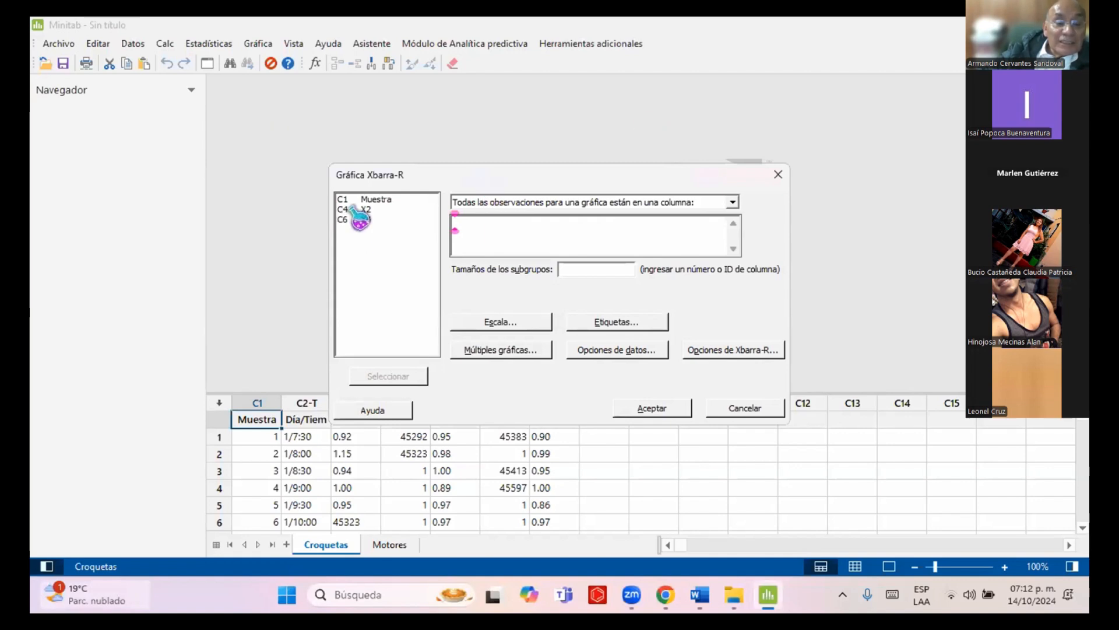
pyautogui.moveTo(356, 208); pyautogui.dragTo(360, 220)
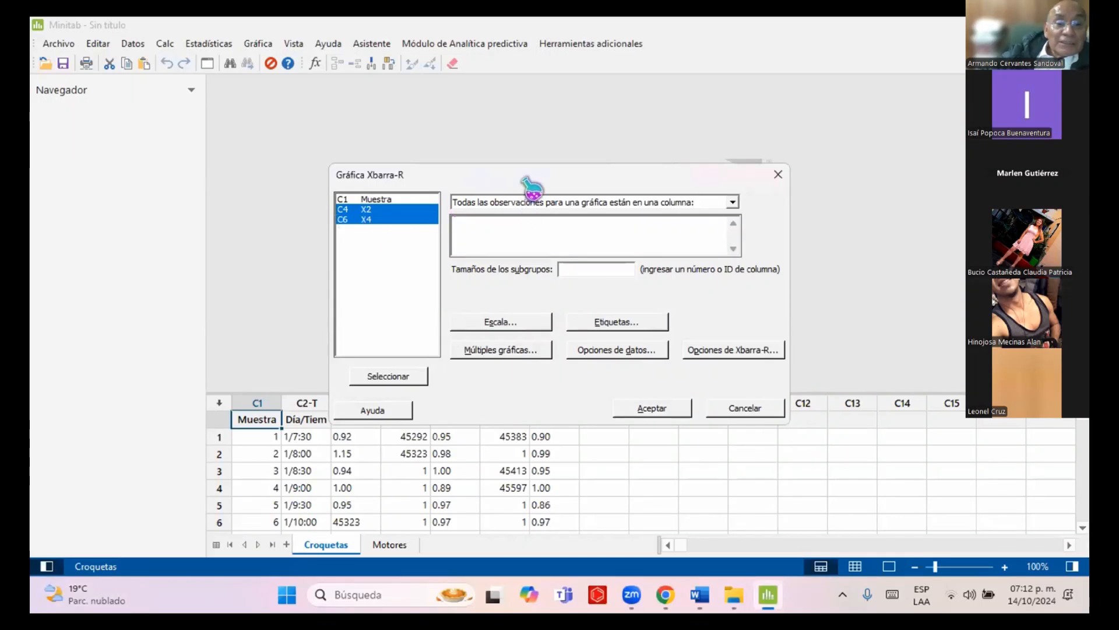
pyautogui.moveTo(529, 184); pyautogui.dragTo(519, 172)
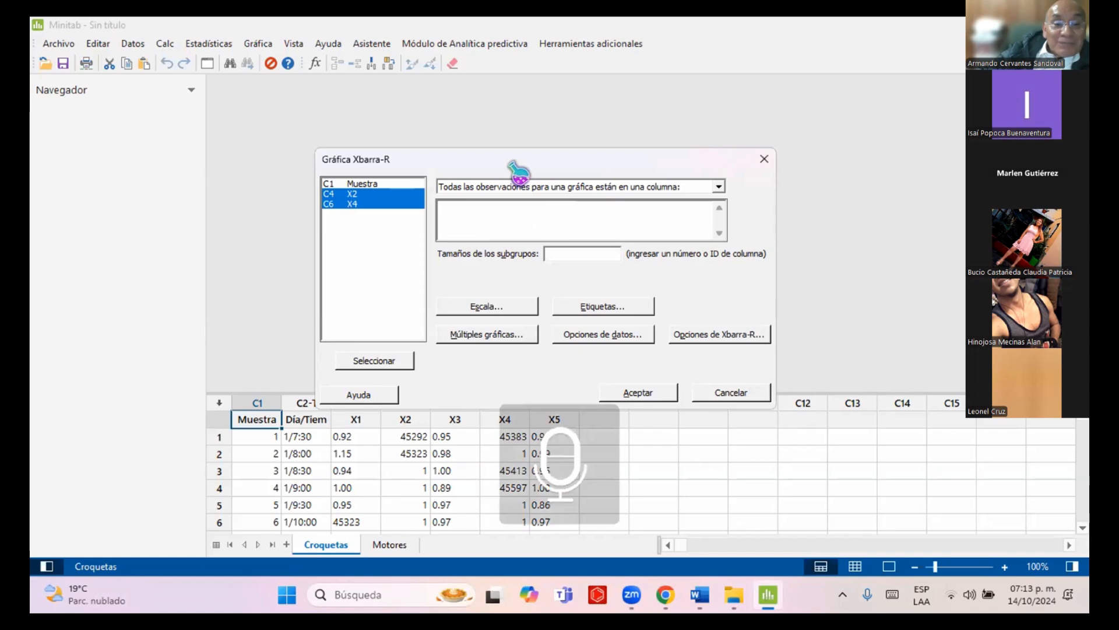
pyautogui.hotkey('alt', 'a')
pyautogui.hotkey('alt', 'a')
pyautogui.hotkey('alt', 'a')
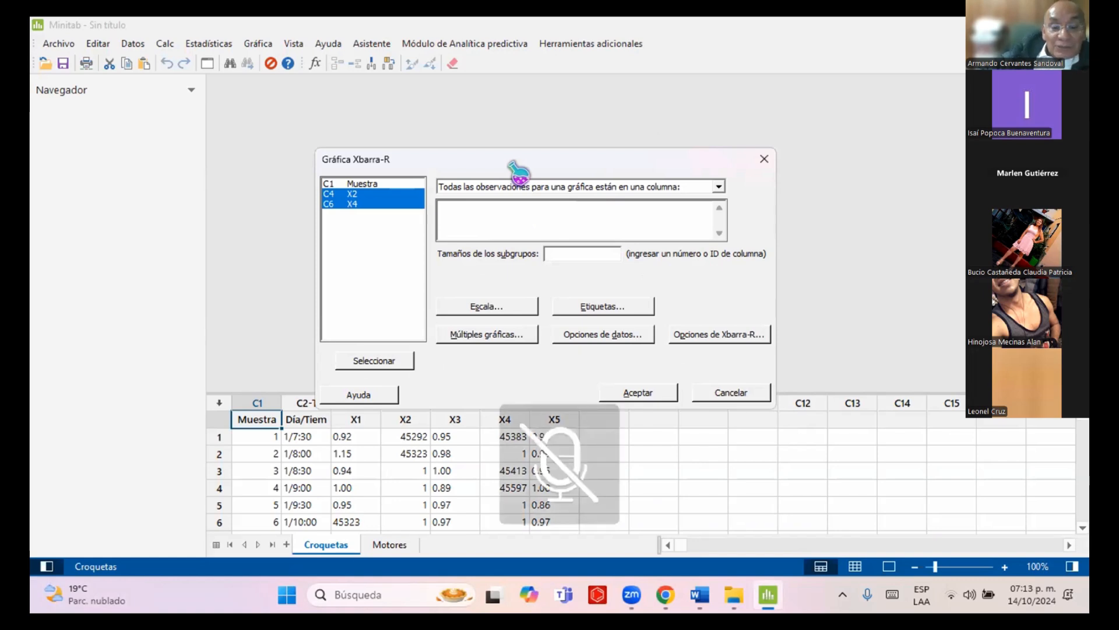
pyautogui.hotkey('alt', 'a')
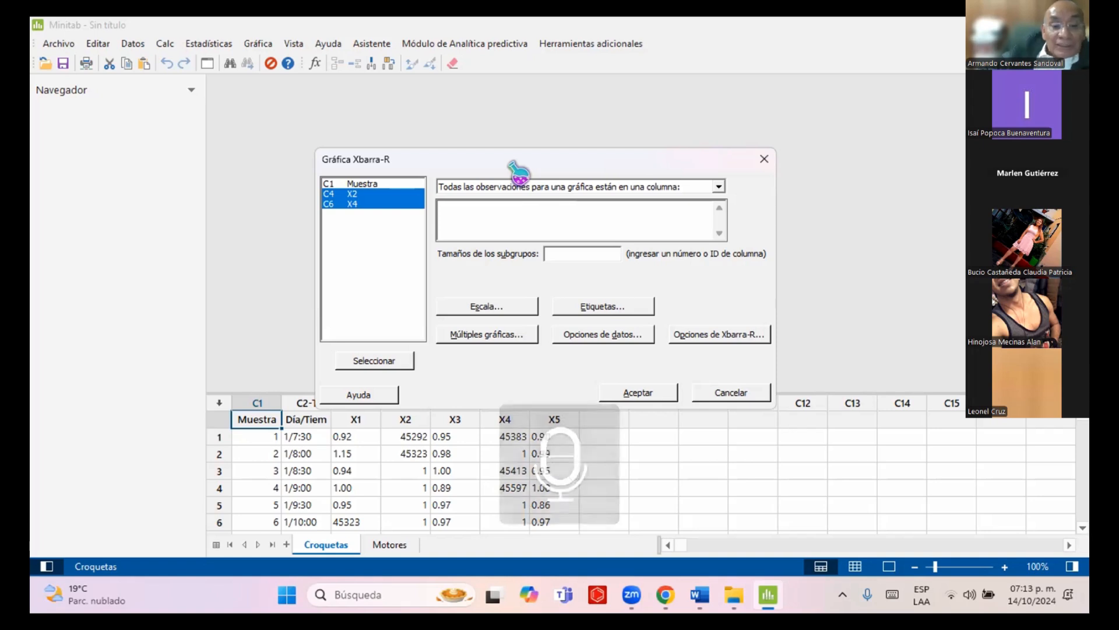
pyautogui.hotkey('alt', 'a')
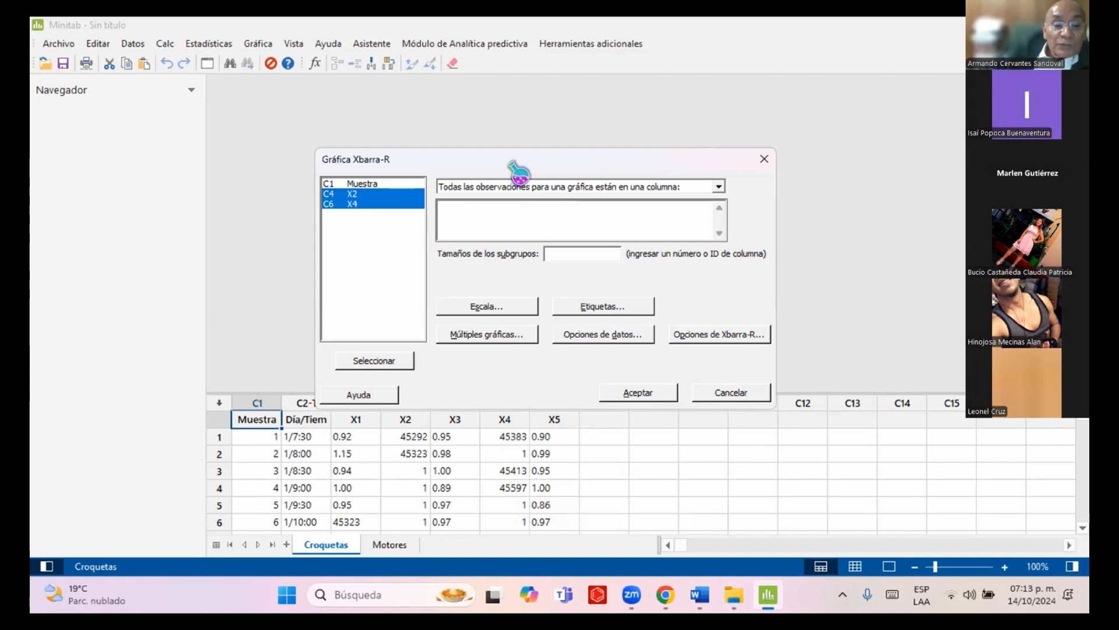
pyautogui.hotkey('alt', 'a')
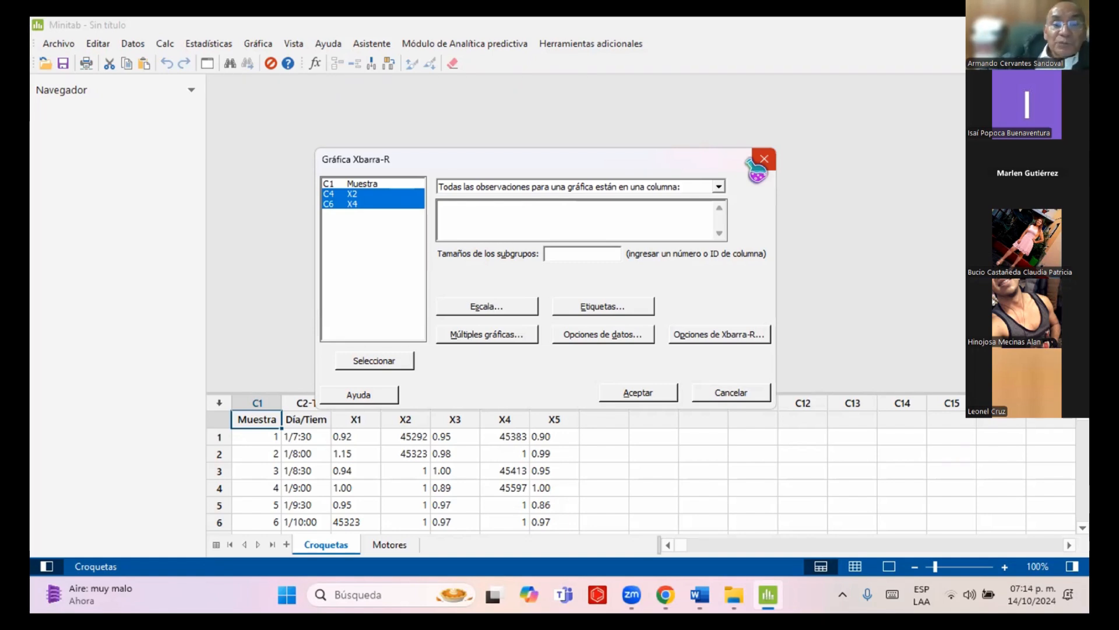
pyautogui.press('XF86AudioMicMute')
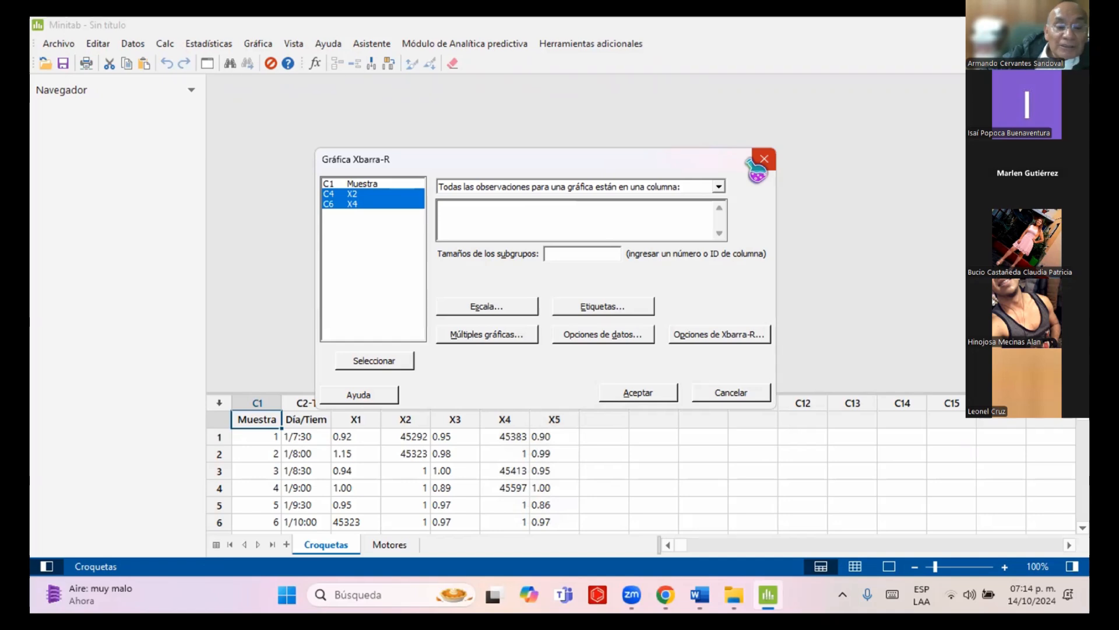
pyautogui.press('XF86AudioMicMute')
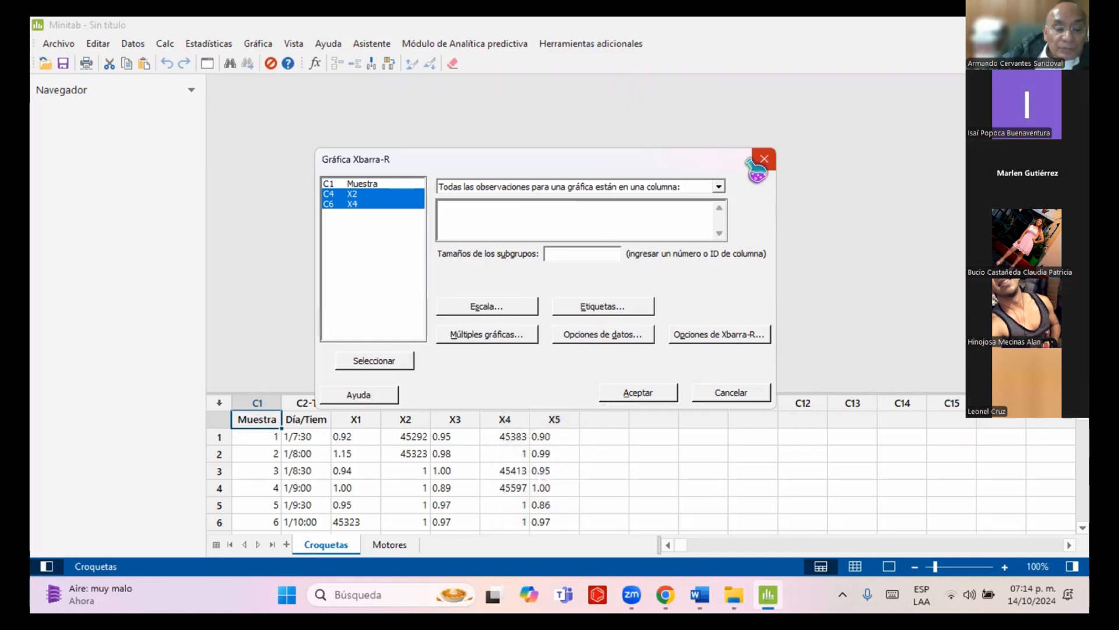
# Step: Close the Xbar-R dialog without creating a chart and change column X1 of the Croquetas worksheet to automatic numeric format
pyautogui.click(761, 160)
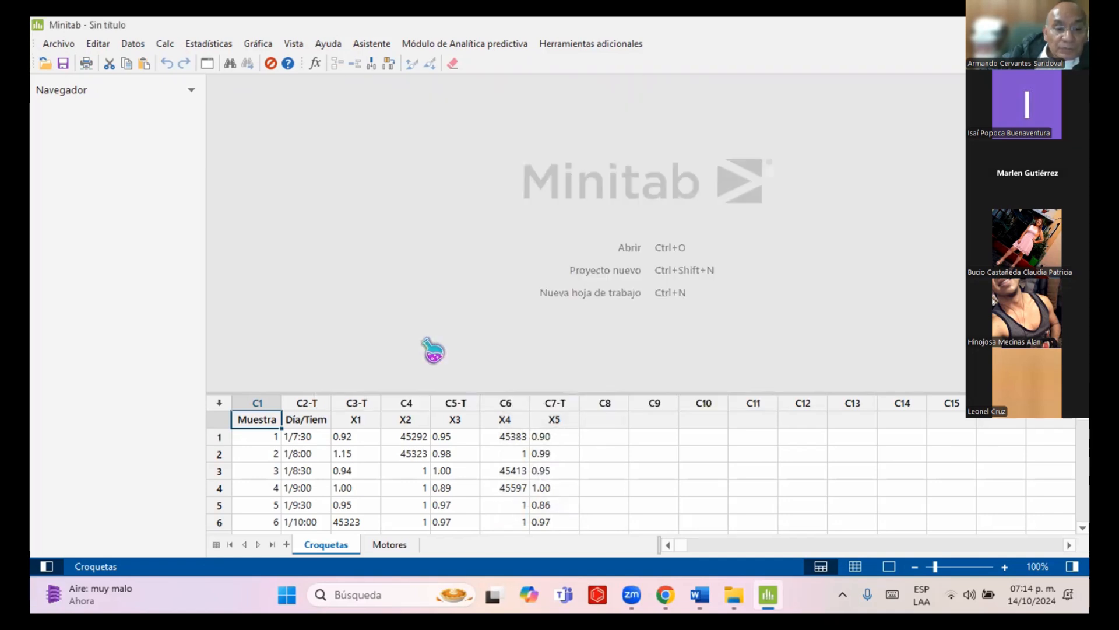
pyautogui.click(350, 402)
pyautogui.rightClick(350, 401)
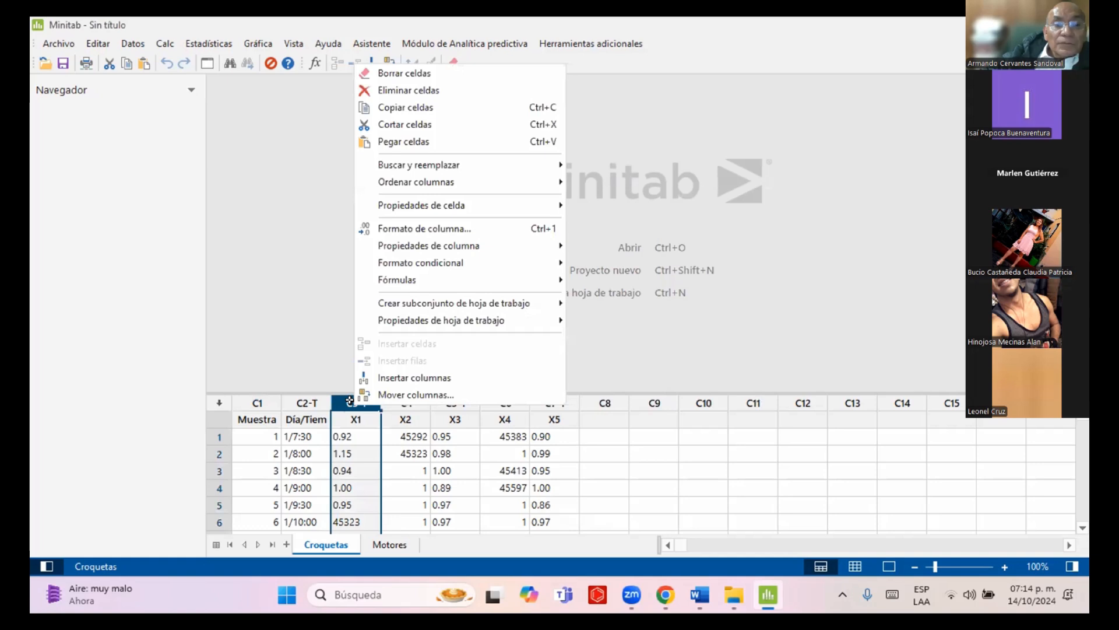
pyautogui.click(554, 228)
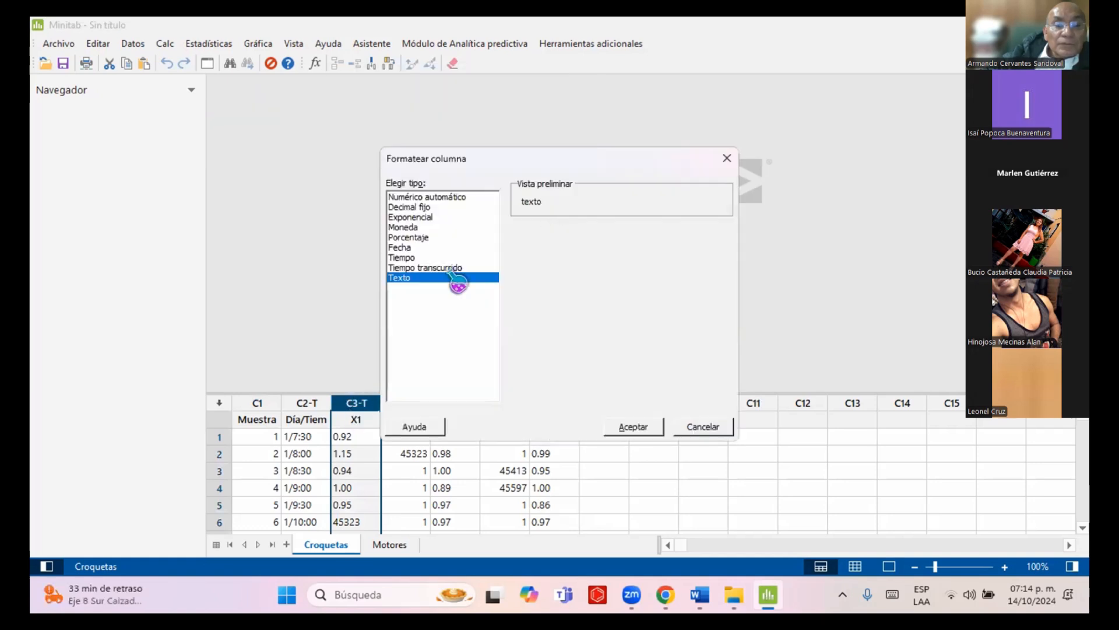
pyautogui.click(454, 198)
pyautogui.click(635, 427)
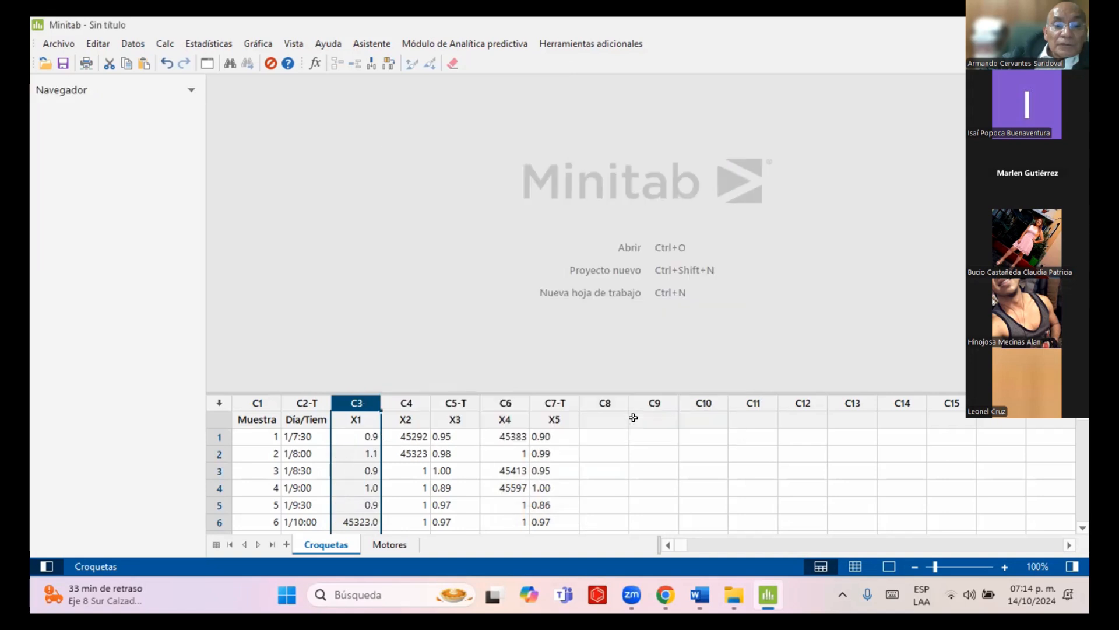
# Step: Change column X3 of the Croquetas worksheet from text to automatic numeric format
pyautogui.click(454, 391)
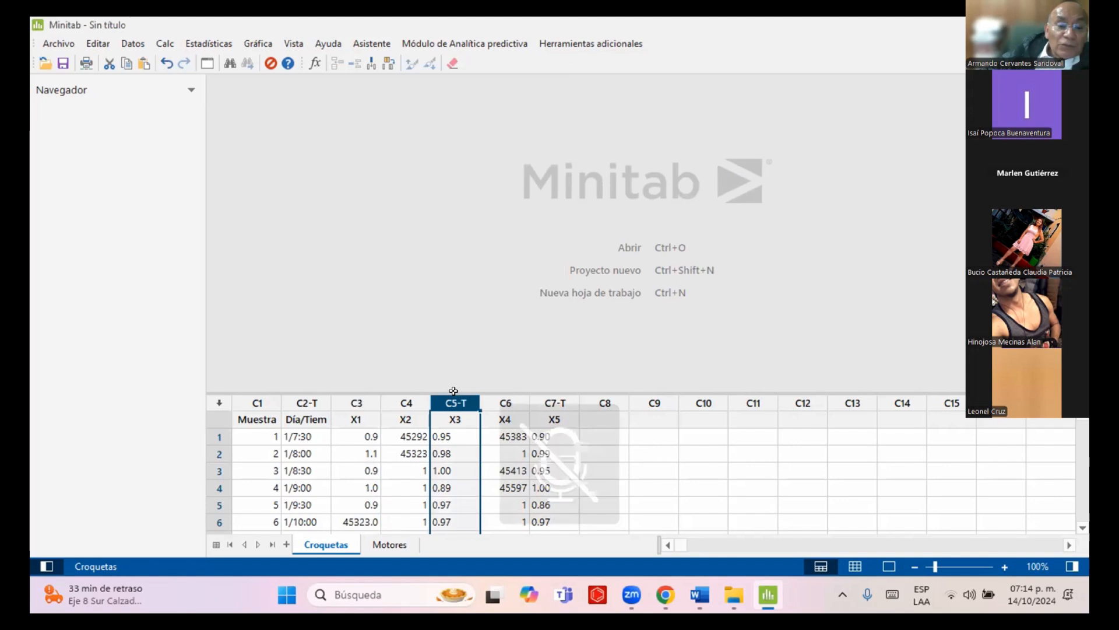
pyautogui.rightClick(454, 394)
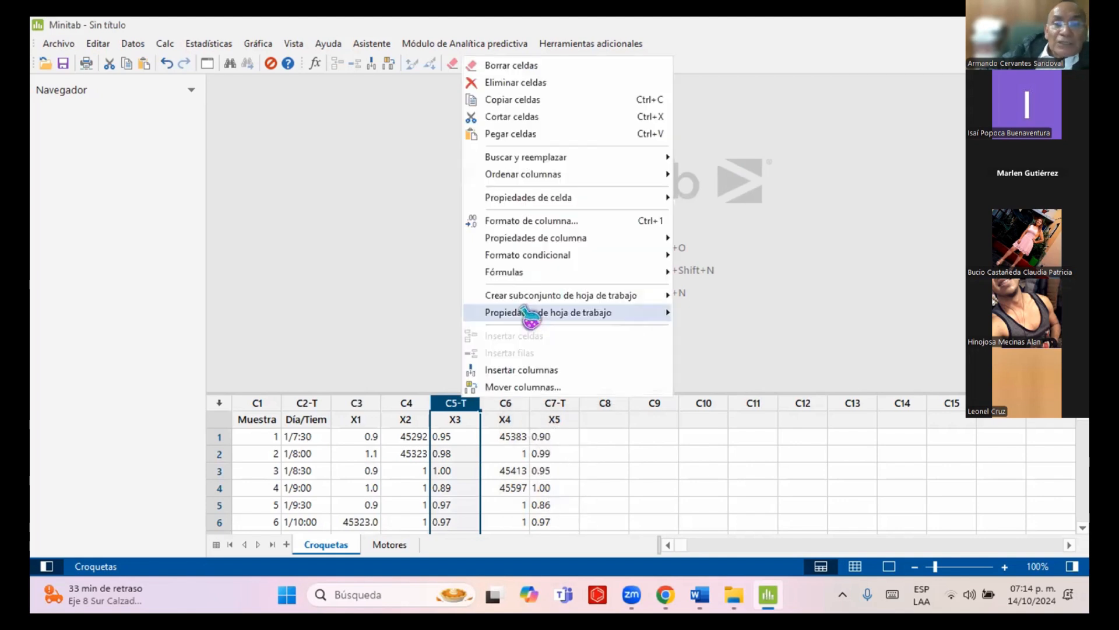
pyautogui.click(629, 222)
pyautogui.click(475, 197)
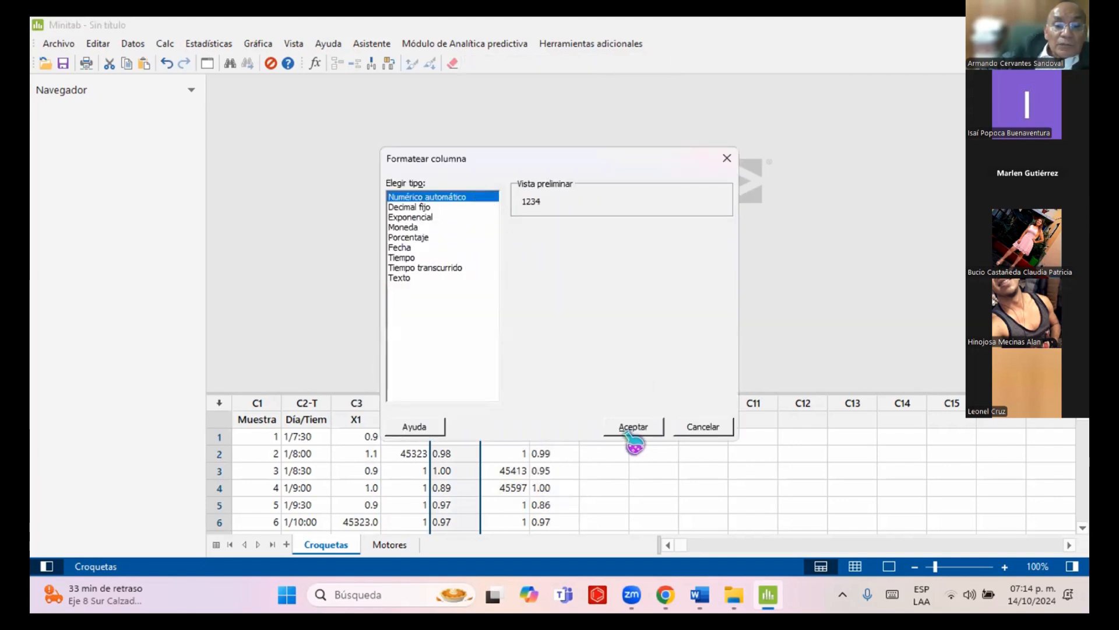
pyautogui.click(633, 426)
# Step: Change column X5 of the Croquetas worksheet from text to automatic numeric format
pyautogui.rightClick(554, 402)
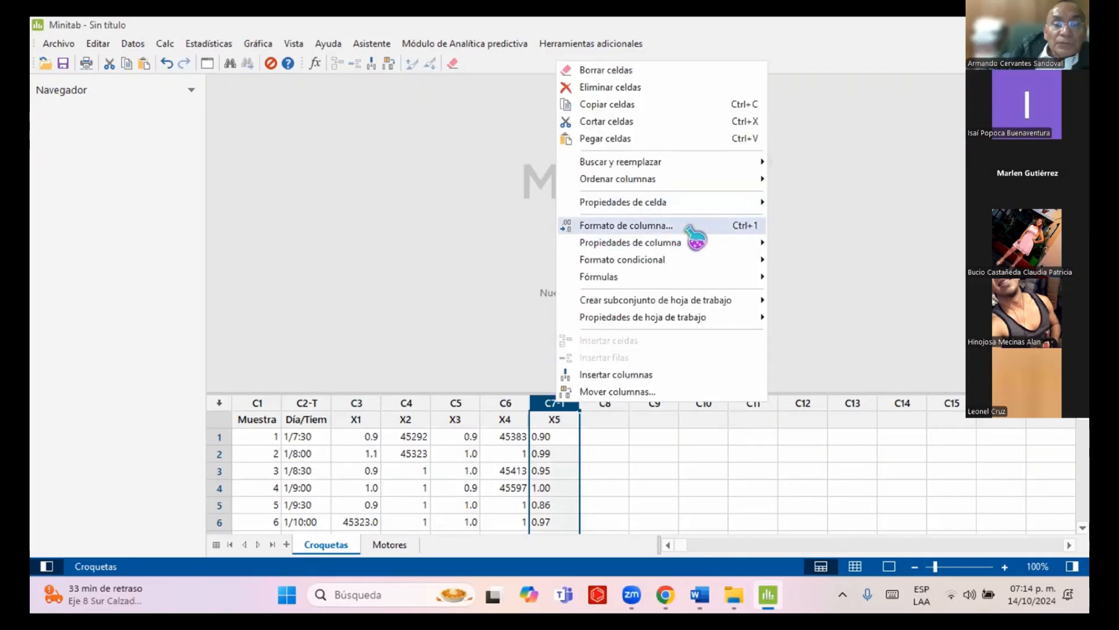
pyautogui.click(577, 224)
pyautogui.click(443, 197)
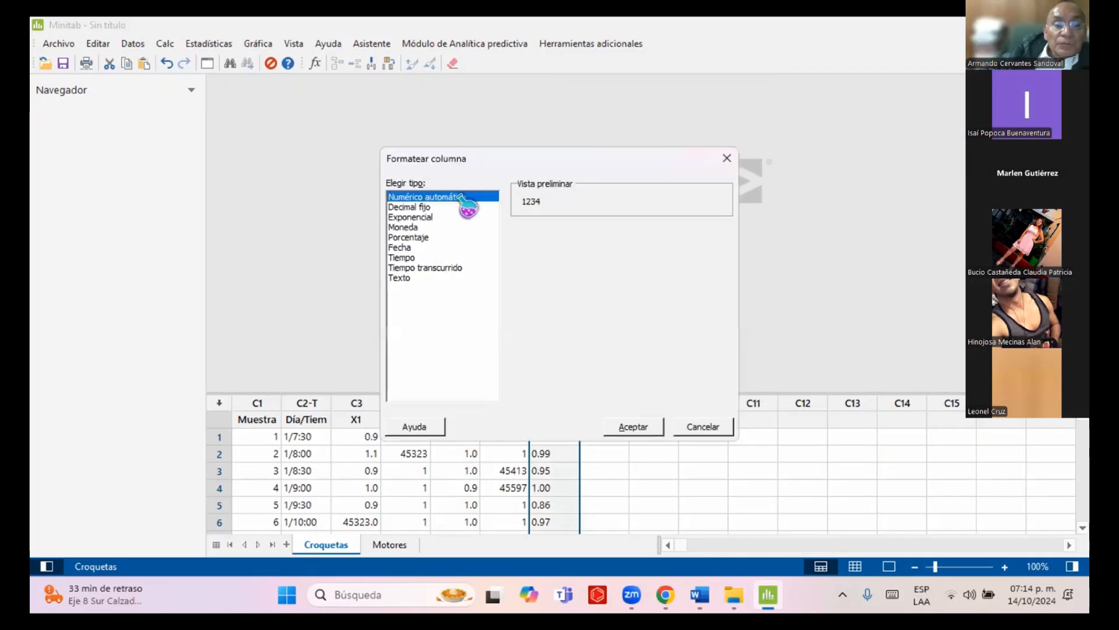
pyautogui.click(642, 425)
# Step: Start the Xbar-R control chart for subgroup variables and highlight columns X1 through X5 in its column list
pyautogui.click(257, 45)
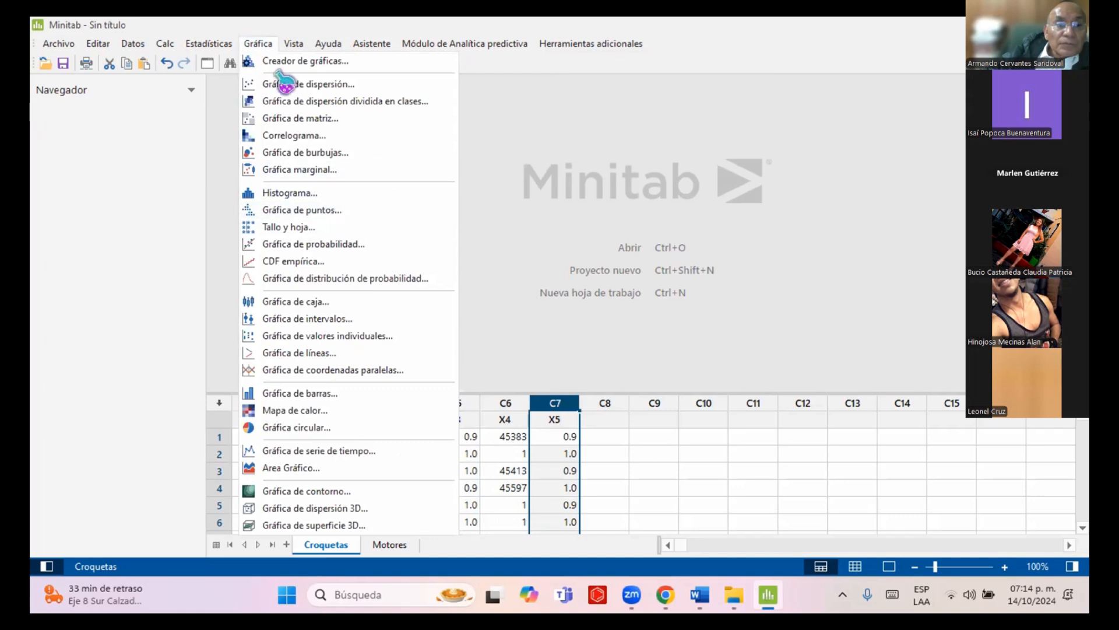
pyautogui.click(208, 158)
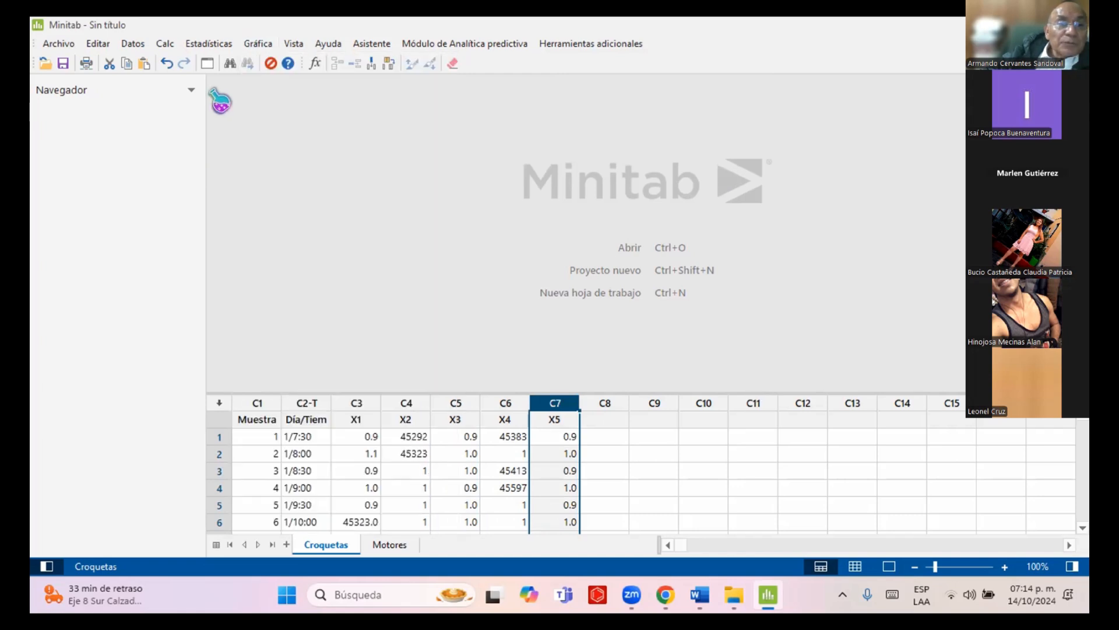
pyautogui.click(211, 42)
pyautogui.moveTo(289, 134)
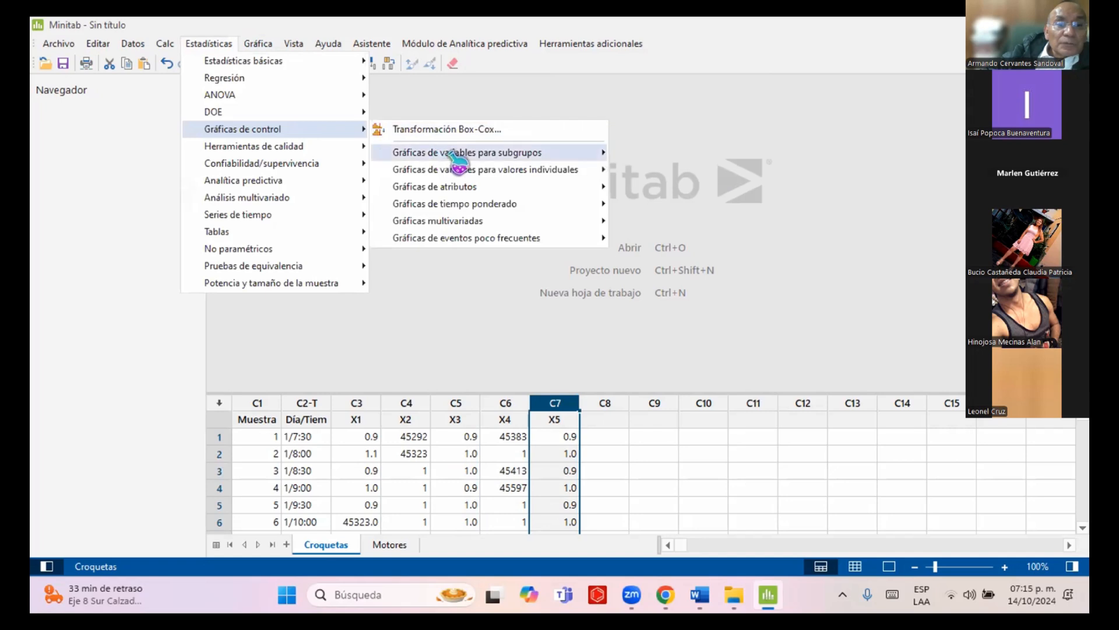
pyautogui.moveTo(583, 152)
pyautogui.click(617, 153)
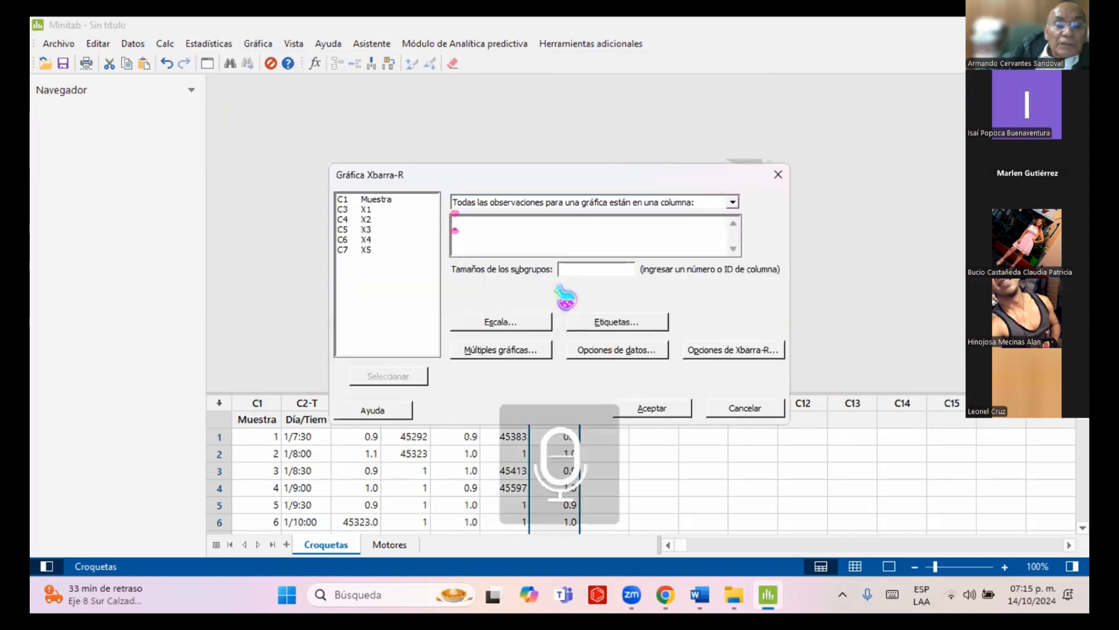
pyautogui.click(376, 209)
pyautogui.moveTo(376, 209); pyautogui.dragTo(384, 254)
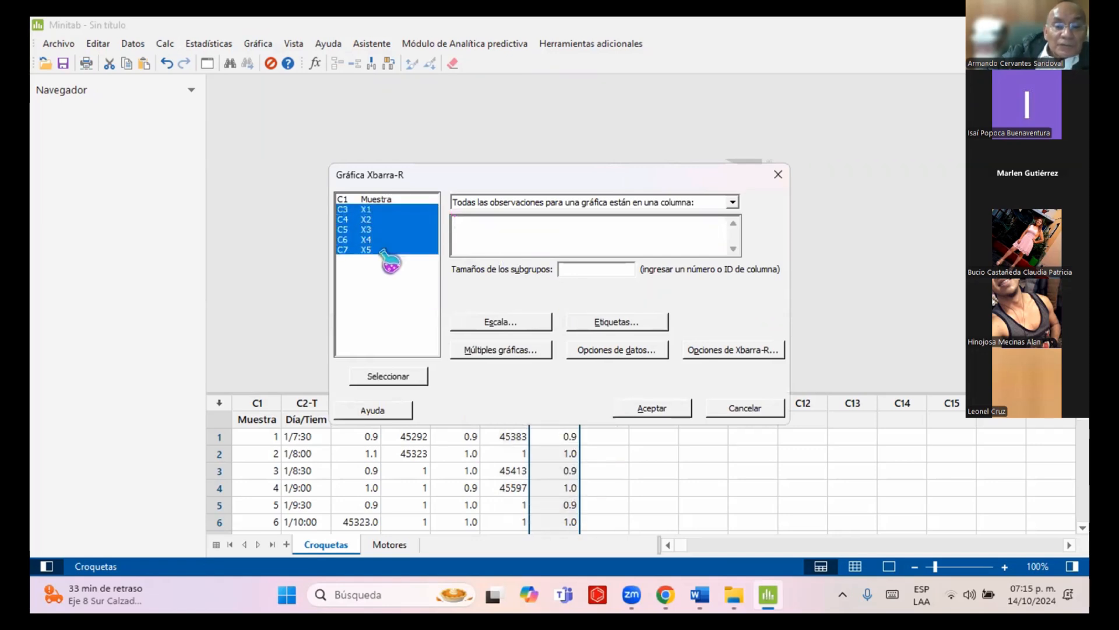
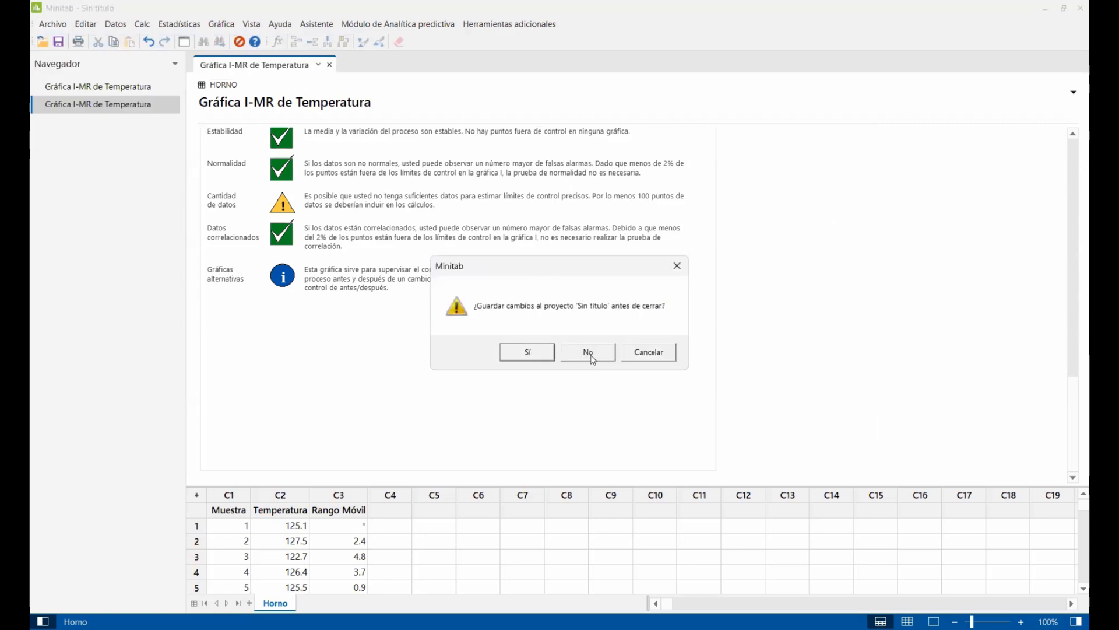
# Step: Discard the untitled project's changes and import the Excel file carta_individuales with its column names into a worksheet
pyautogui.click(590, 353)
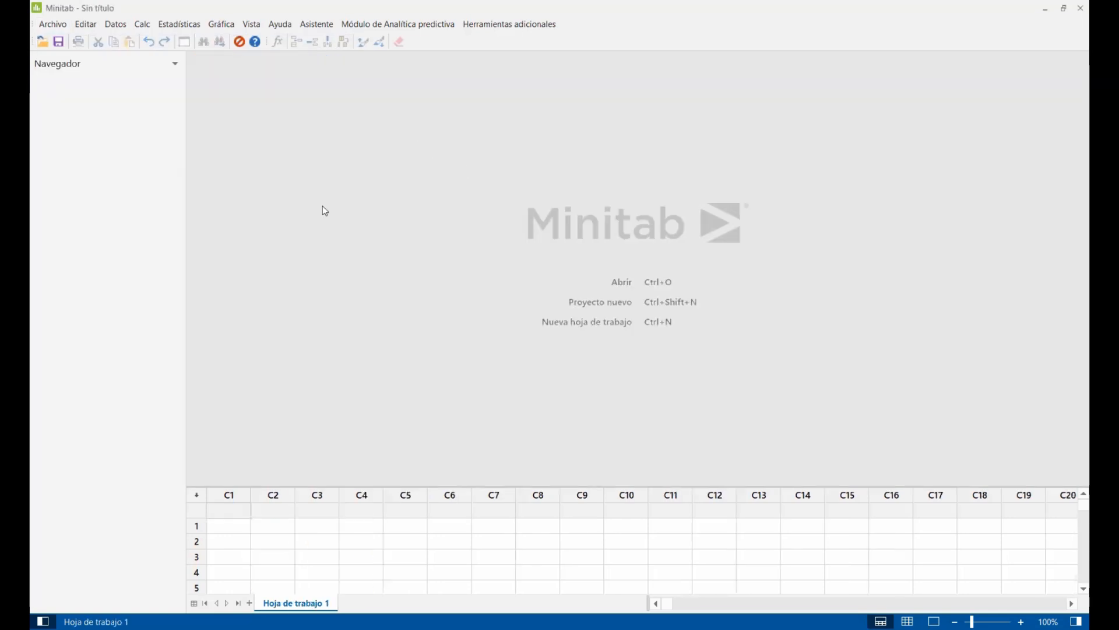
pyautogui.click(52, 24)
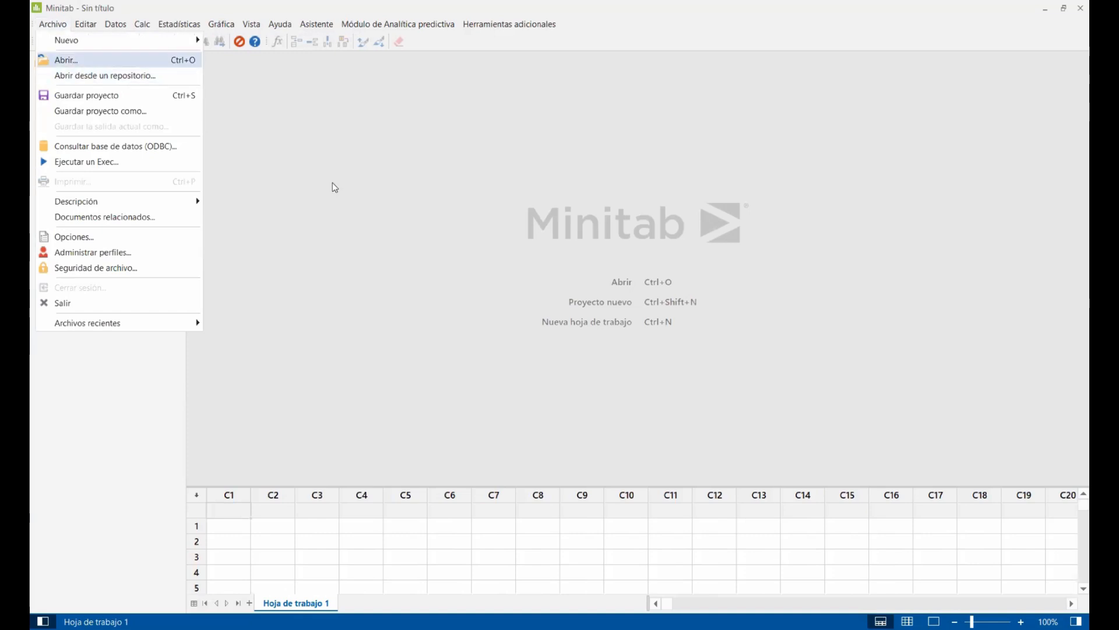
pyautogui.press('Return')
pyautogui.click(517, 239)
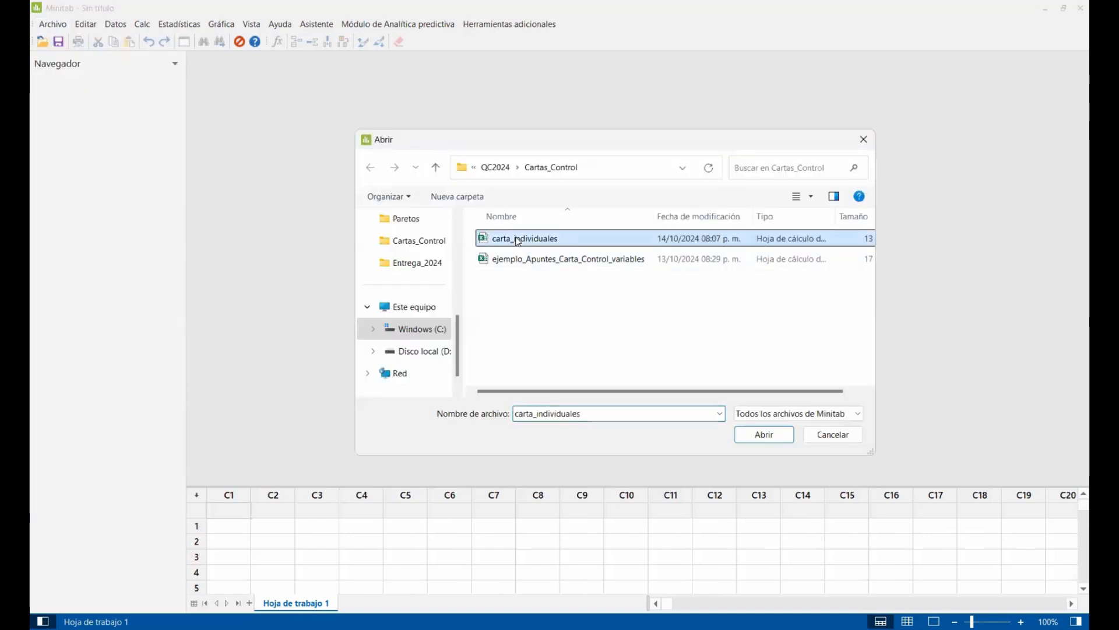
pyautogui.doubleClick(517, 240)
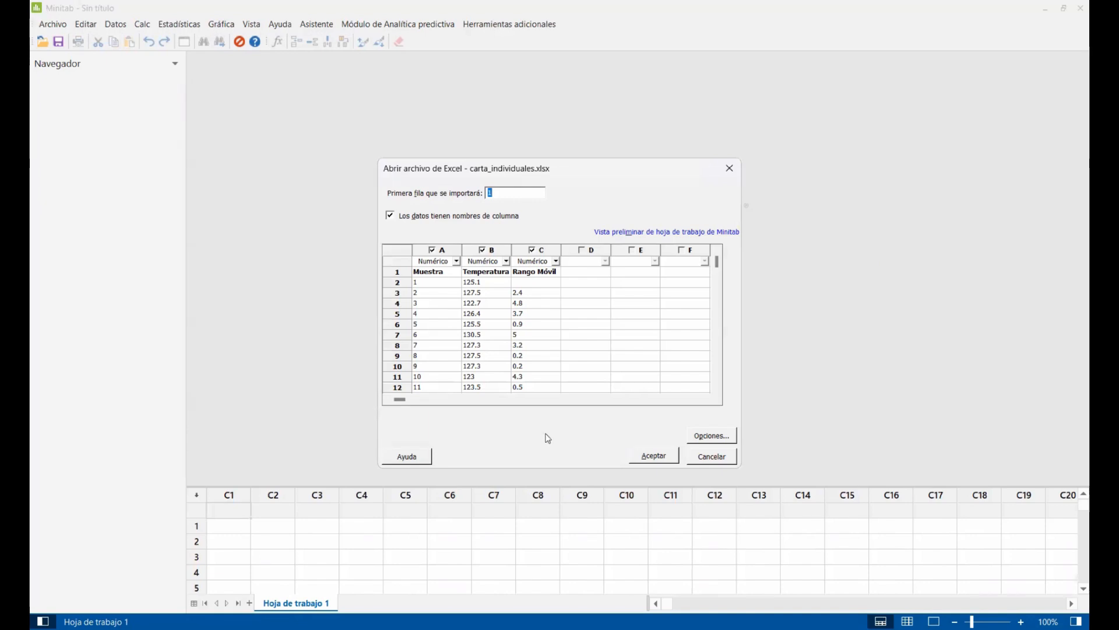
pyautogui.click(655, 458)
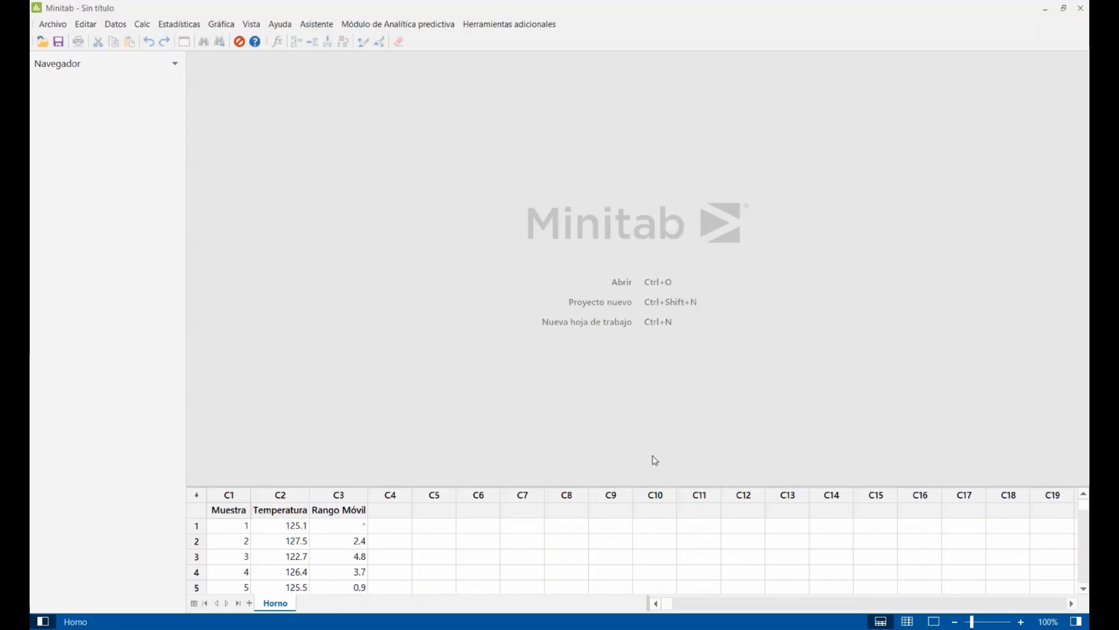
# Step: Start the I-MR control chart for individual values and choose Temperatura as its variable
pyautogui.click(172, 29)
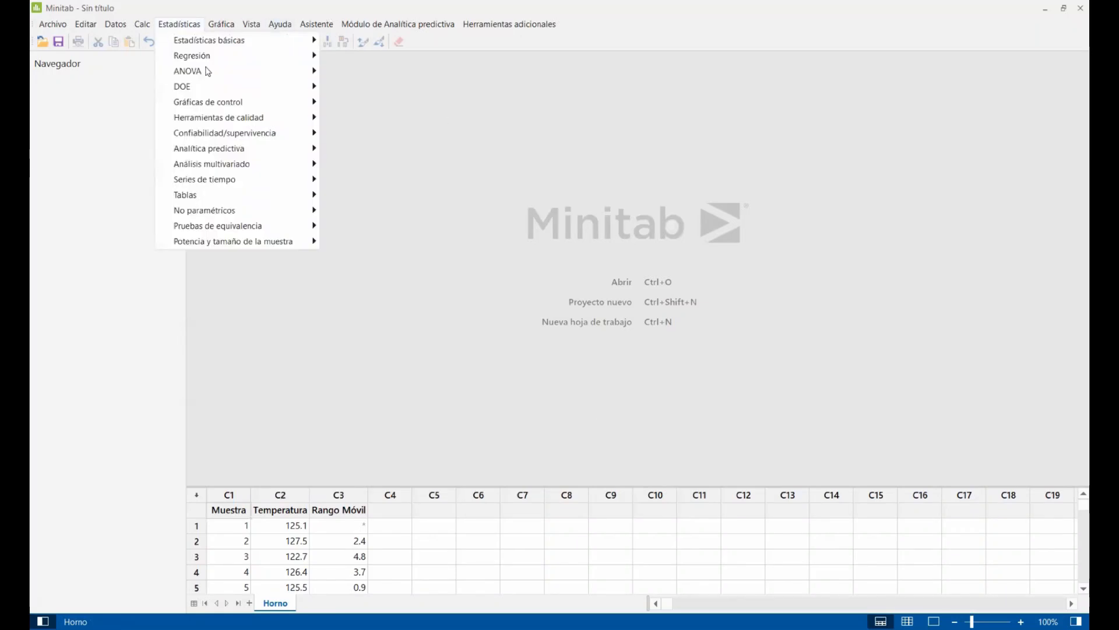
pyautogui.moveTo(242, 105)
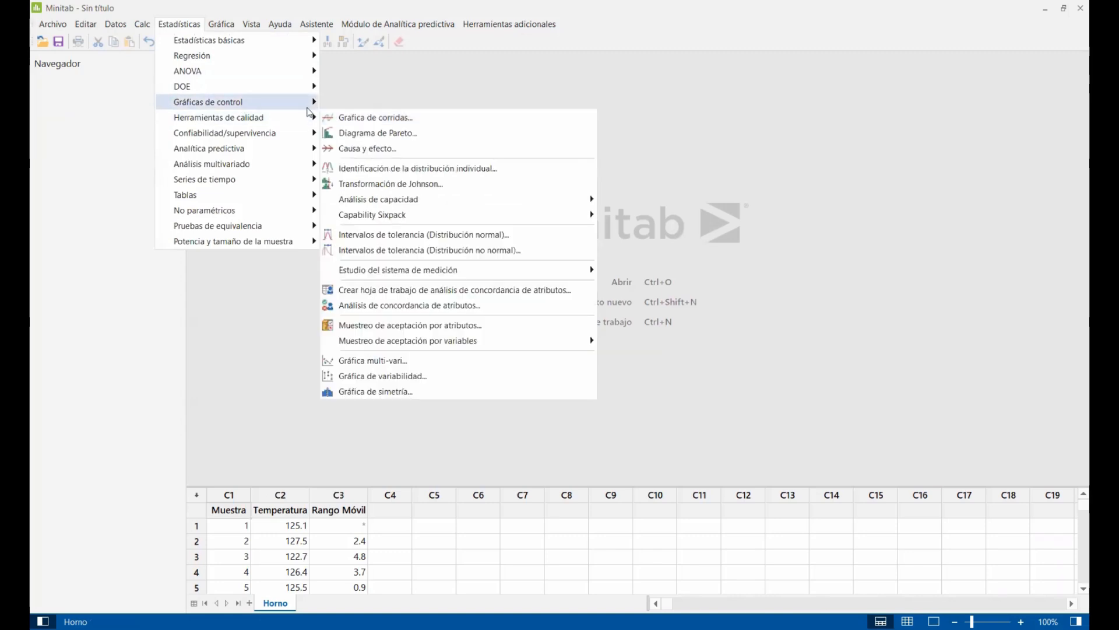
pyautogui.moveTo(305, 107)
pyautogui.moveTo(425, 144)
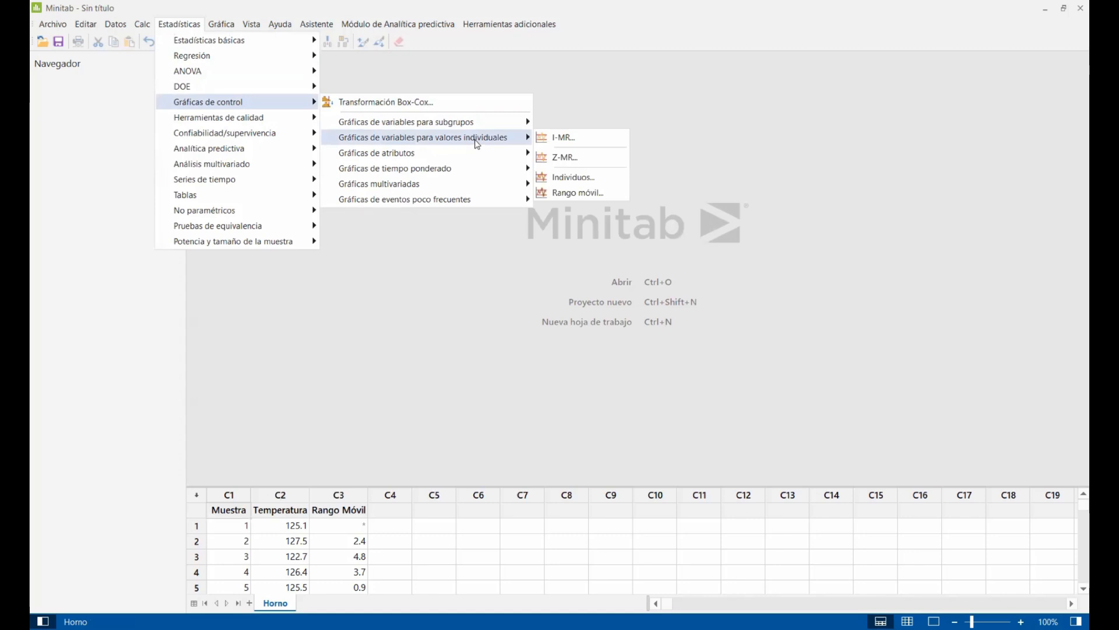
pyautogui.click(565, 140)
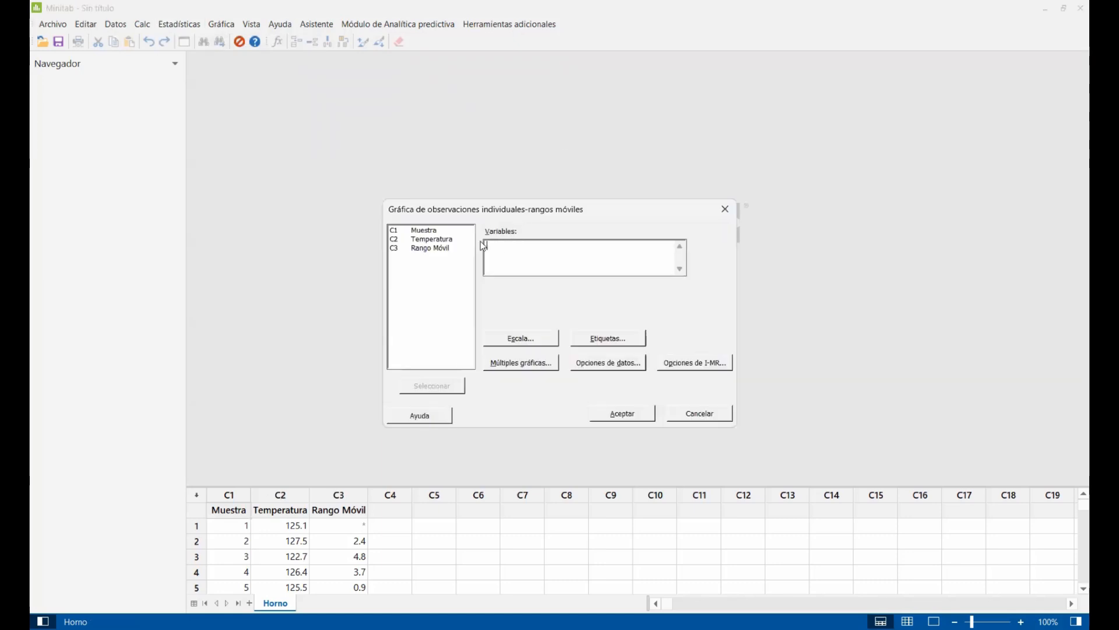
pyautogui.click(430, 239)
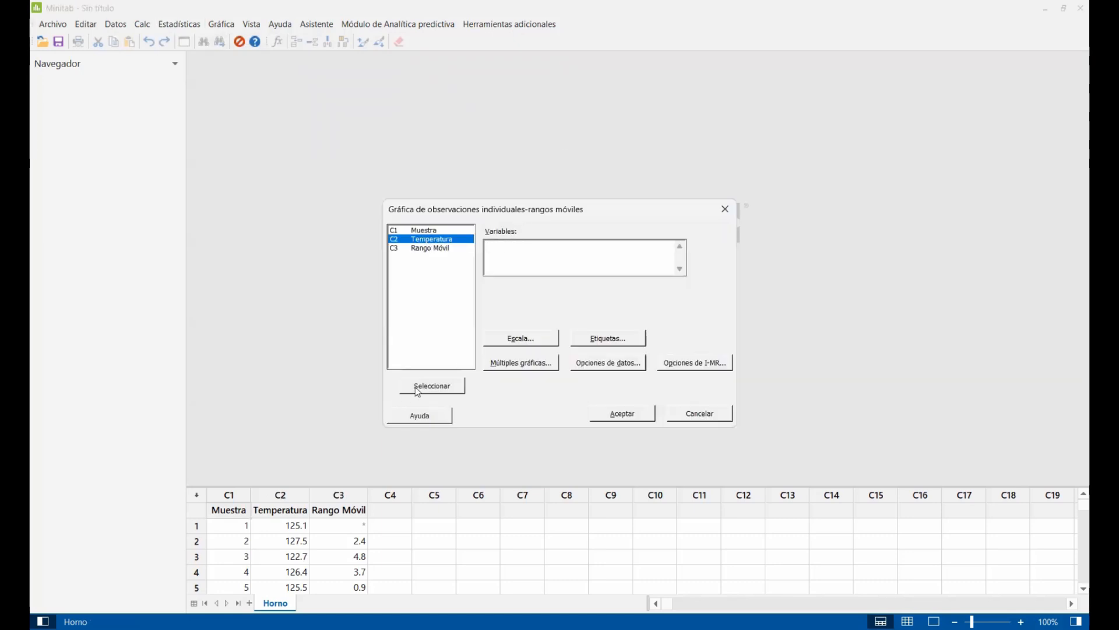
pyautogui.click(416, 388)
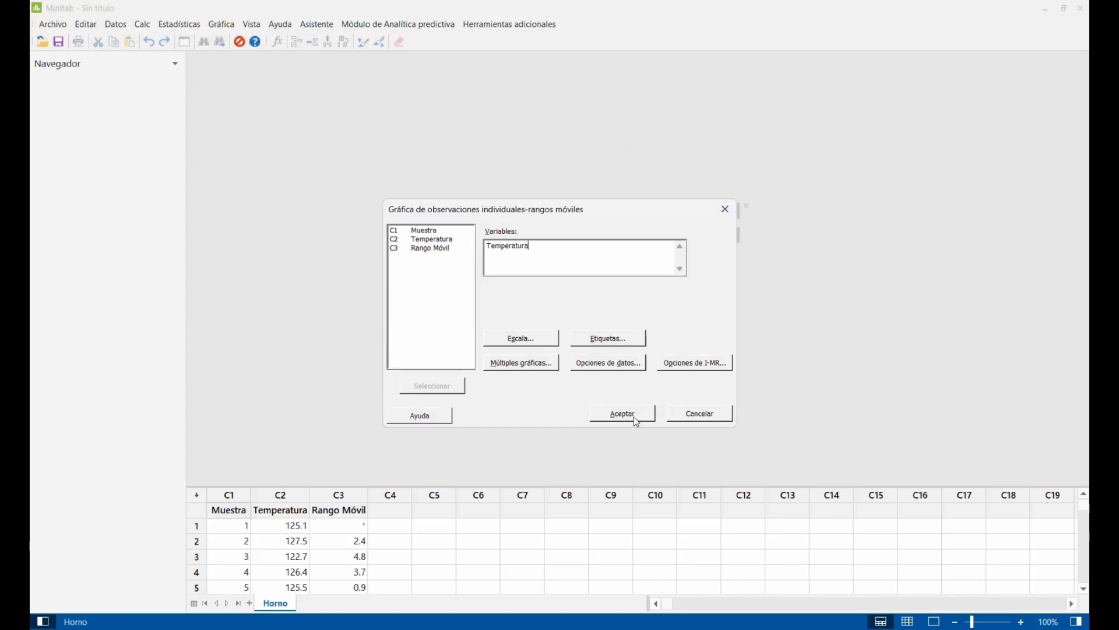
# Step: Enable all eight special-cause tests in the I-MR options with their default K values and generate the chart for Temperatura
pyautogui.click(694, 364)
pyautogui.click(526, 196)
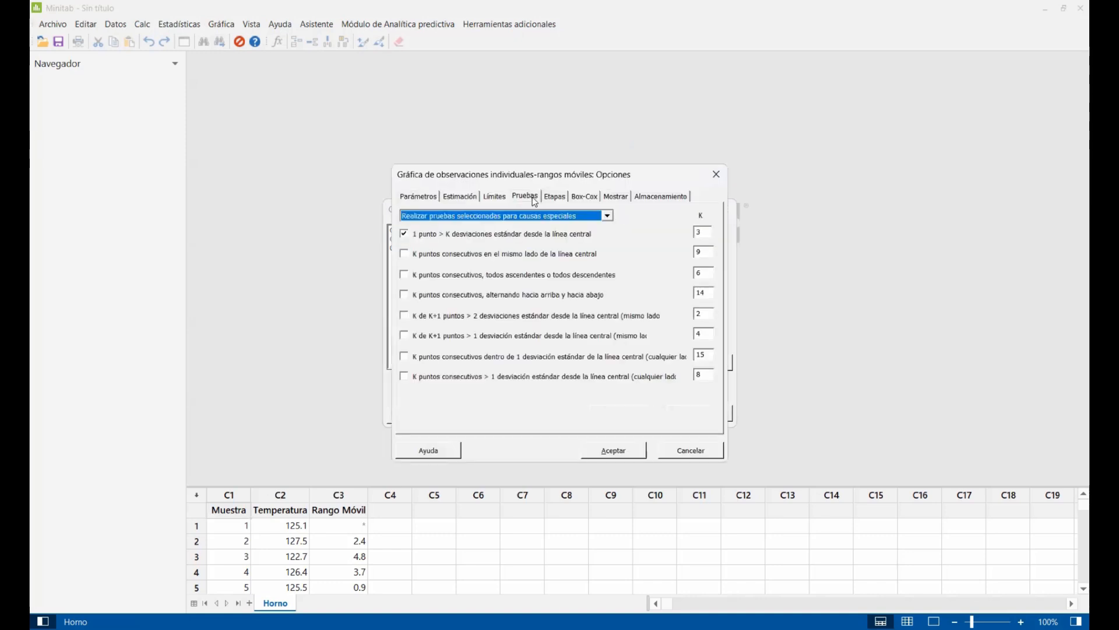
pyautogui.click(404, 254)
pyautogui.click(404, 275)
pyautogui.click(404, 294)
pyautogui.click(404, 316)
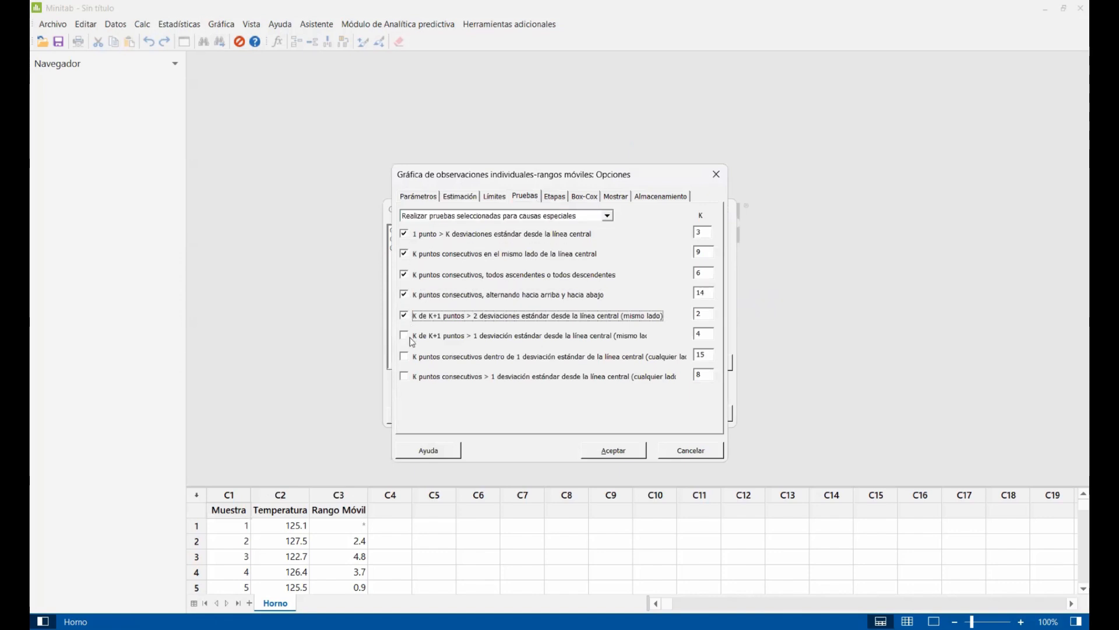
pyautogui.click(404, 336)
pyautogui.click(404, 356)
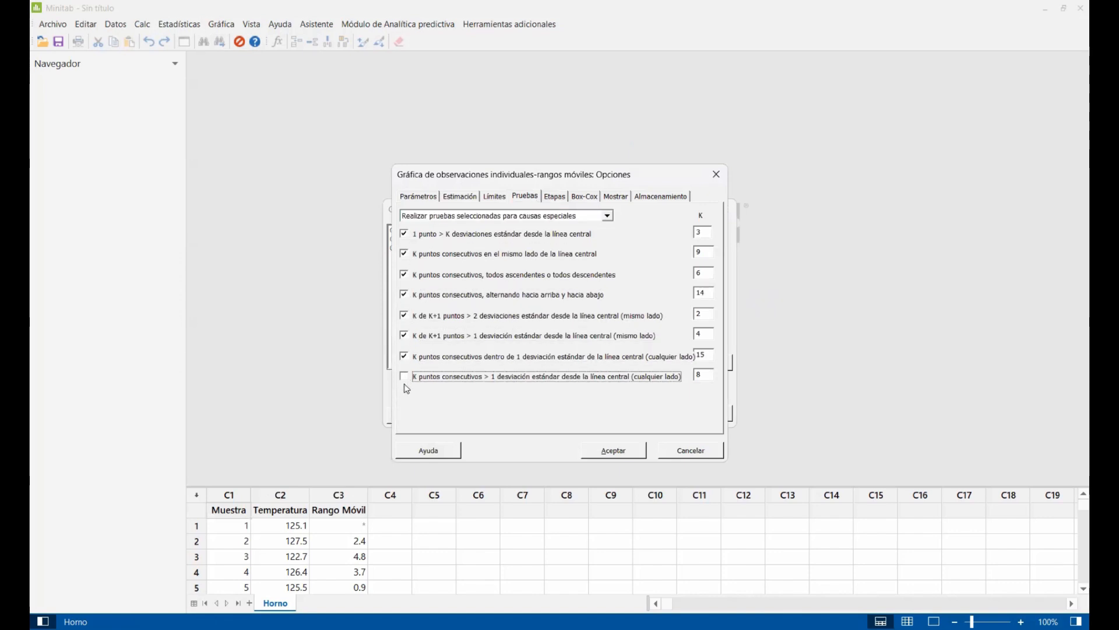
pyautogui.press('space')
pyautogui.press('Return')
pyautogui.click(638, 413)
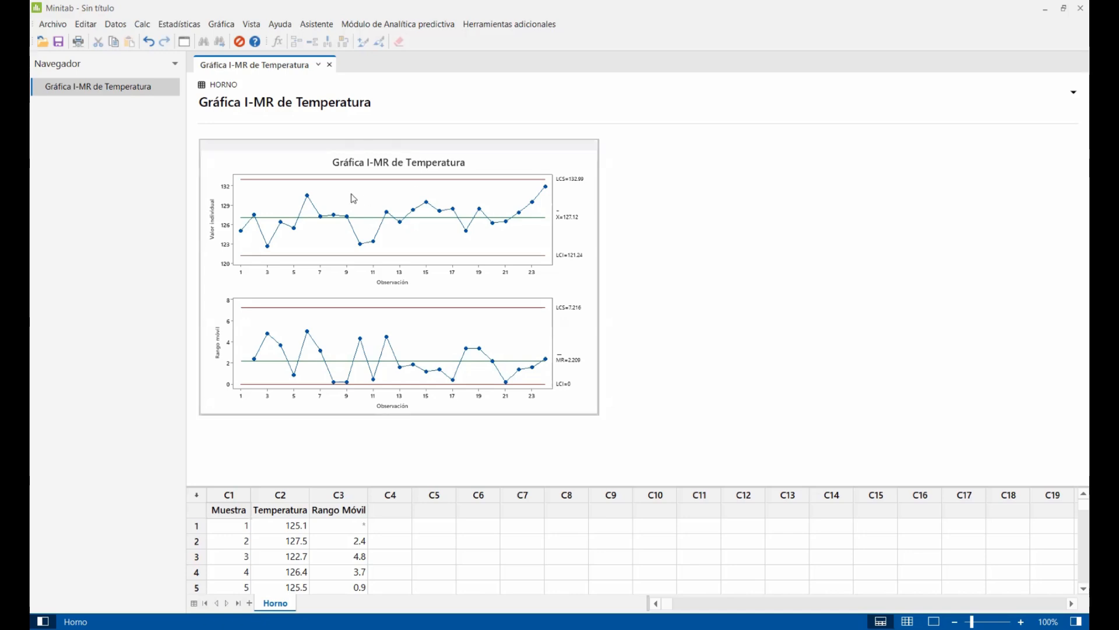
pyautogui.click(317, 29)
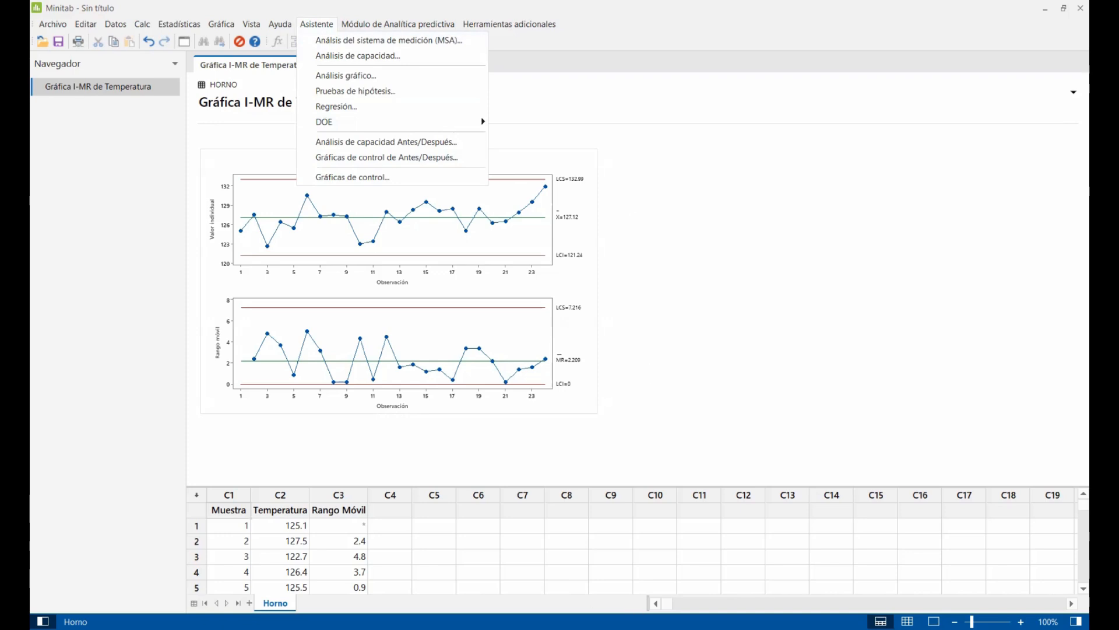
pyautogui.hotkey('alt', 'Tab')
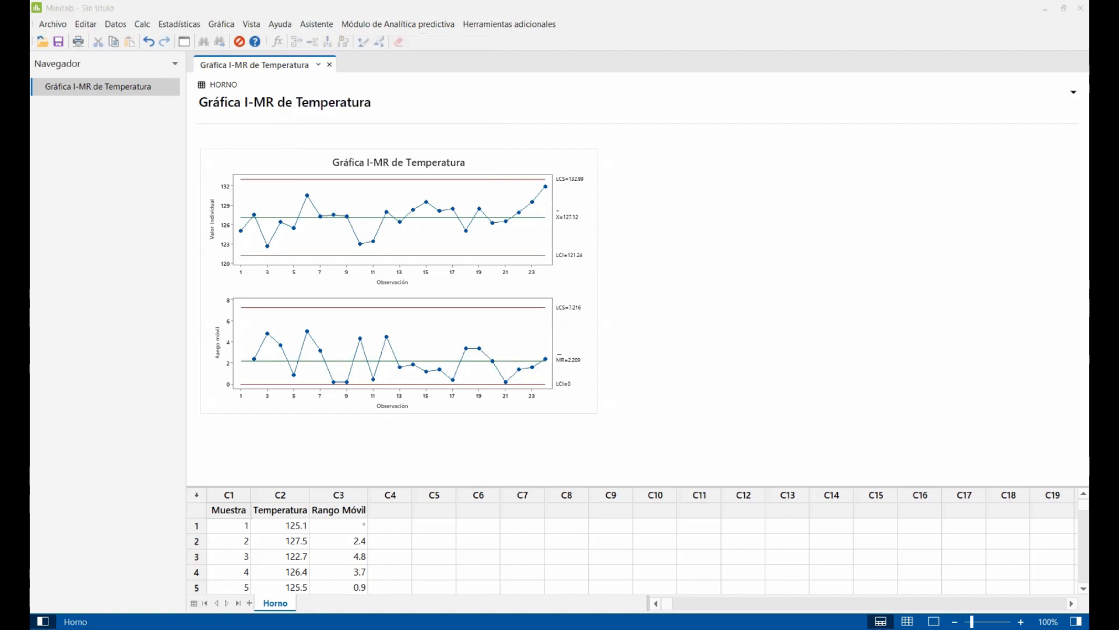
pyautogui.click(121, 210)
# Step: Start the Assistant's control chart chooser and pick the I-MR chart for continuous data not collected in subgroups
pyautogui.click(316, 24)
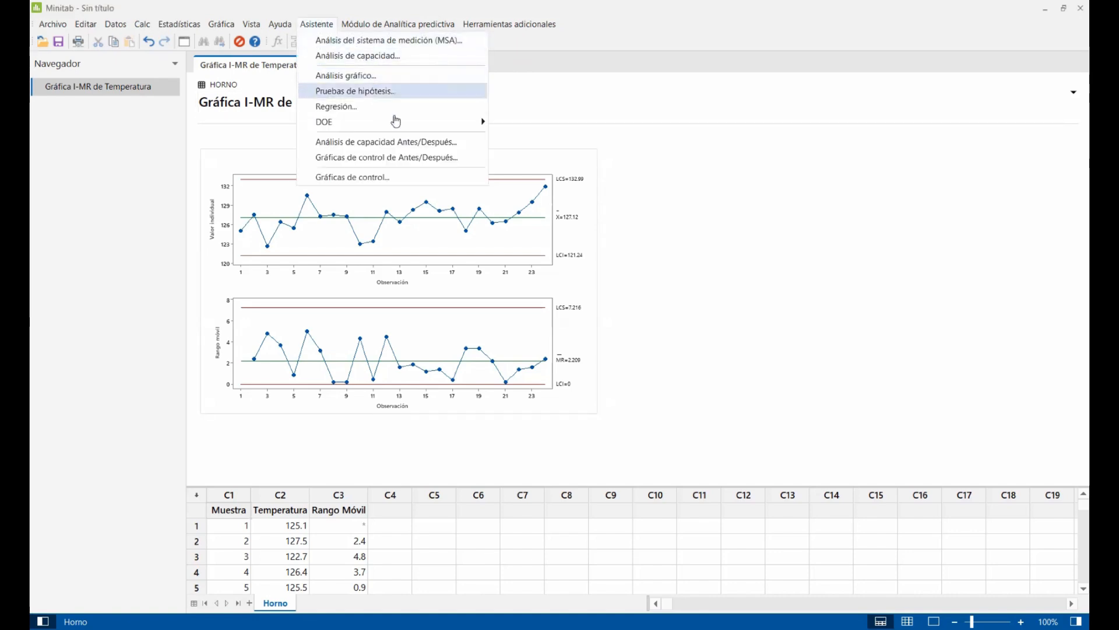
pyautogui.click(384, 183)
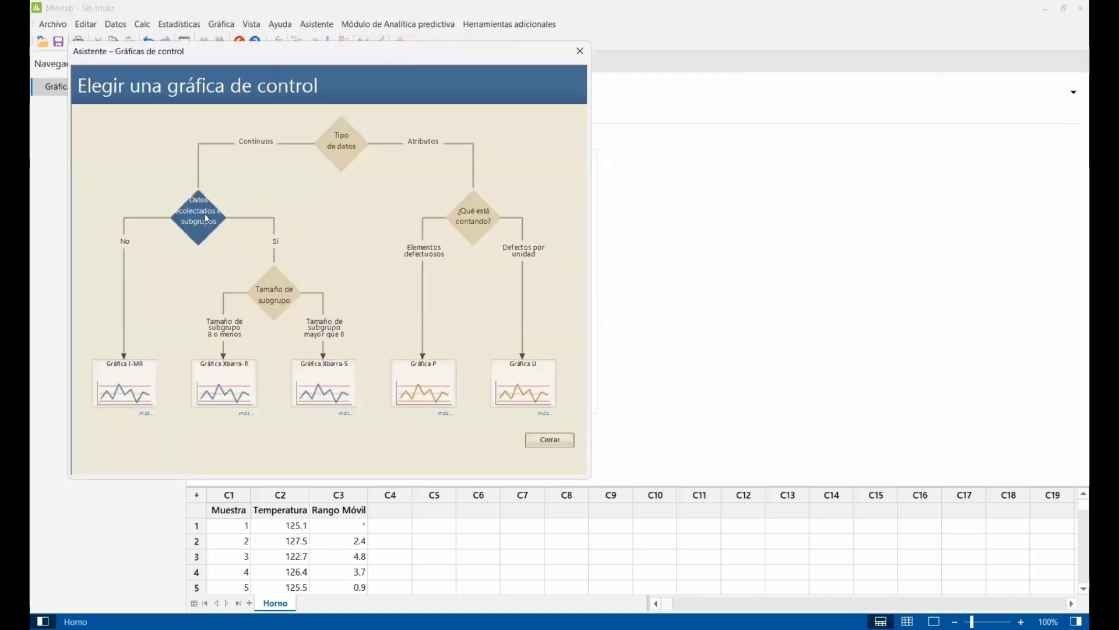
pyautogui.click(138, 384)
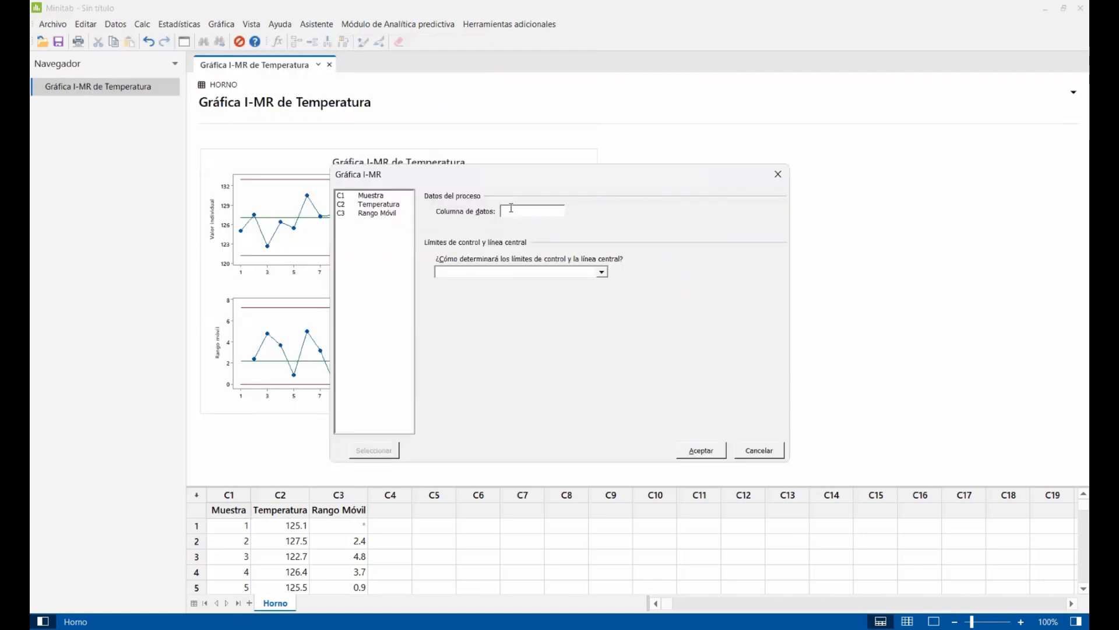
# Step: Use Temperatura as the data column, estimate the control limits and center line from the data, and generate the I-MR report
pyautogui.click(512, 210)
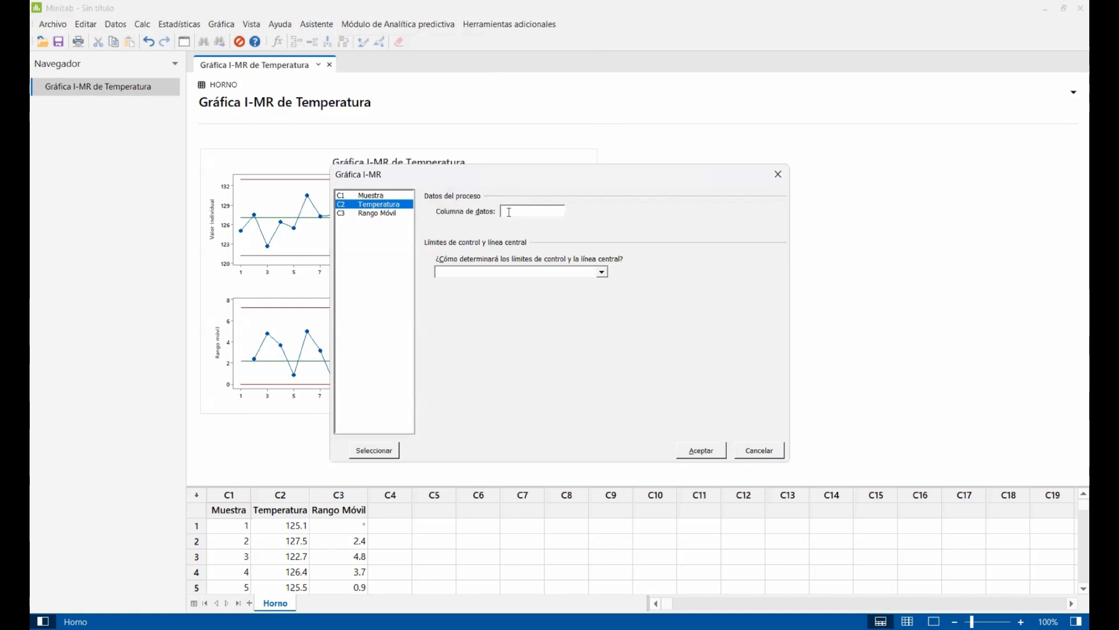
pyautogui.click(510, 213)
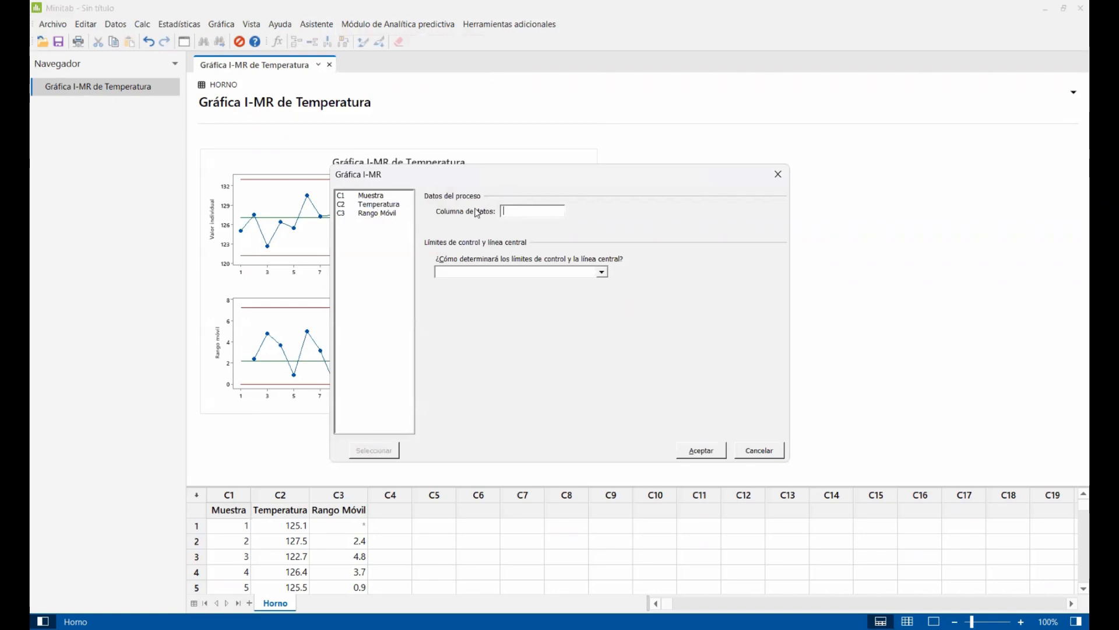
pyautogui.click(376, 204)
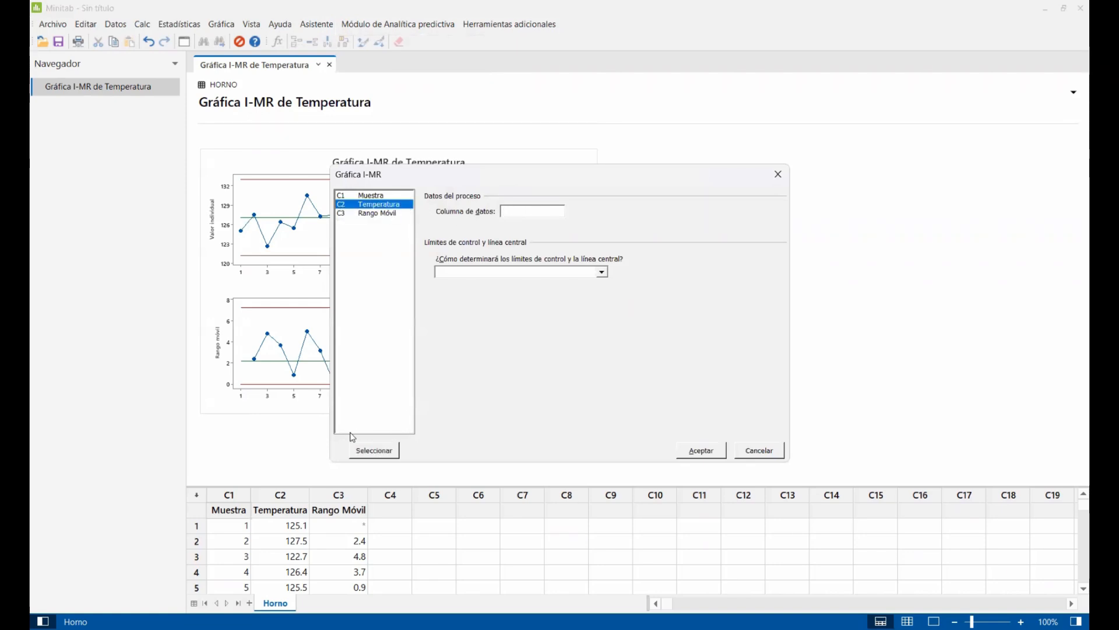
pyautogui.click(371, 450)
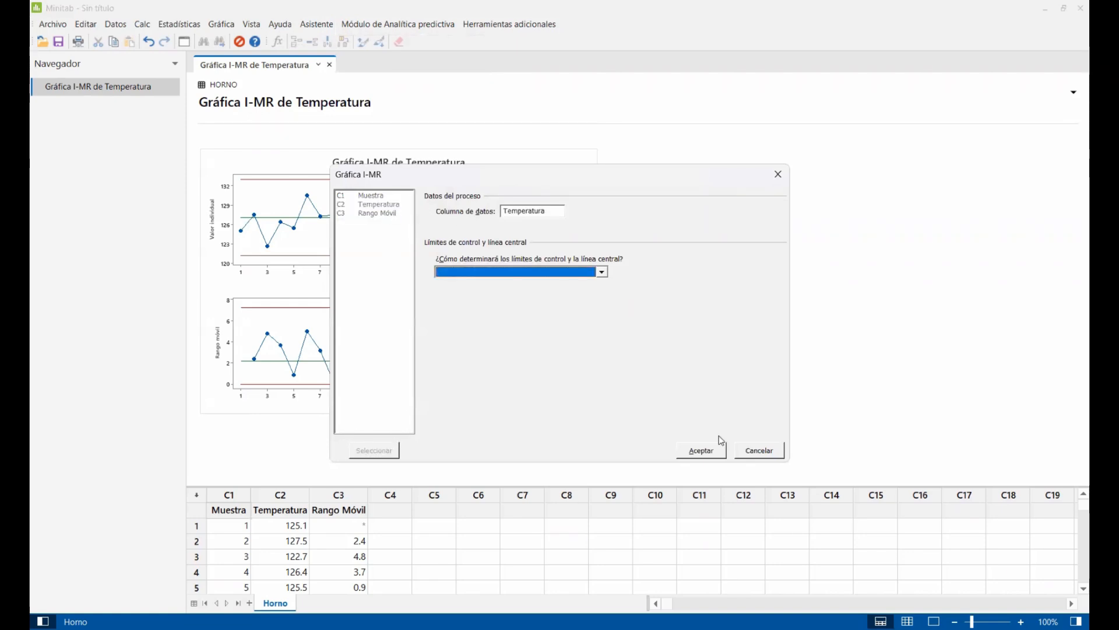
pyautogui.click(601, 272)
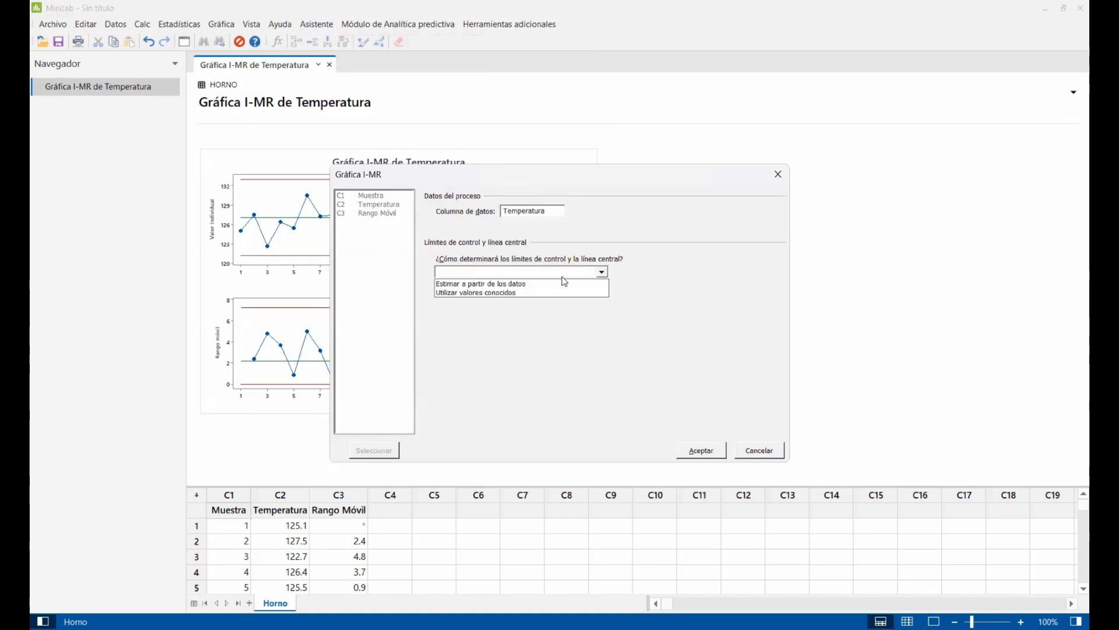
pyautogui.click(528, 284)
pyautogui.click(701, 450)
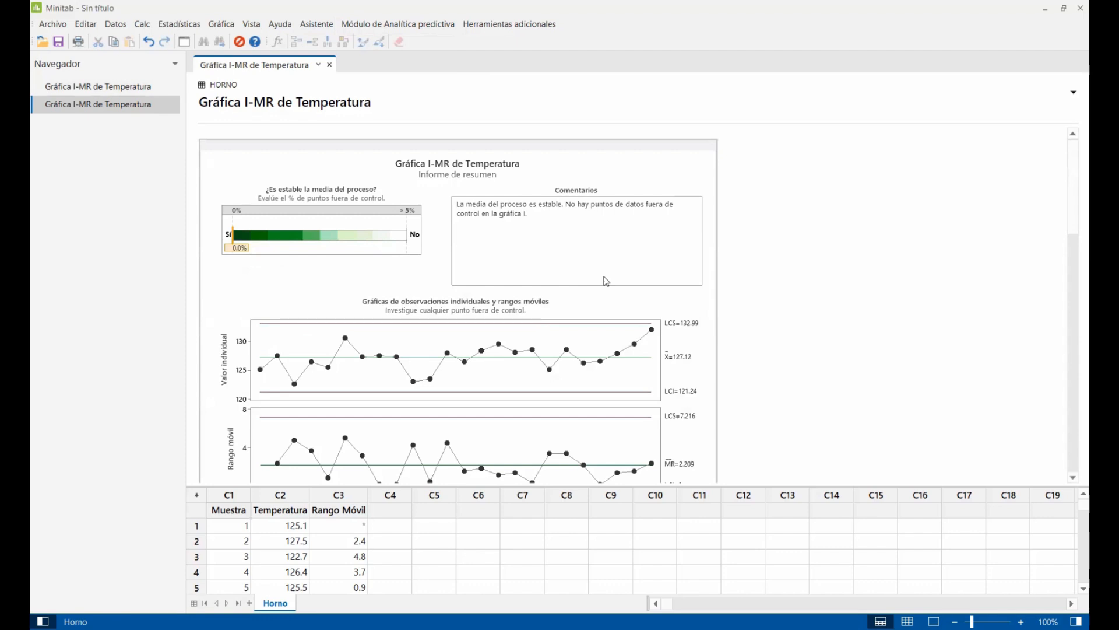
# Step: Review the Assistant's I-MR summary report, stability report and report card for Temperatura
pyautogui.scroll(-3, 606, 281)
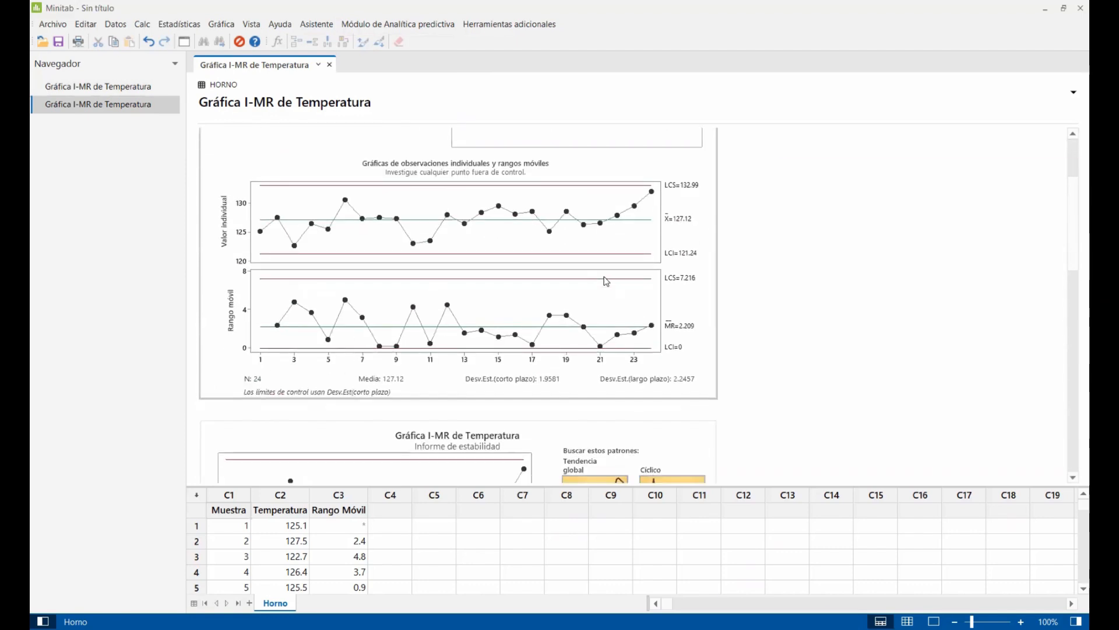
pyautogui.scroll(-9, 606, 281)
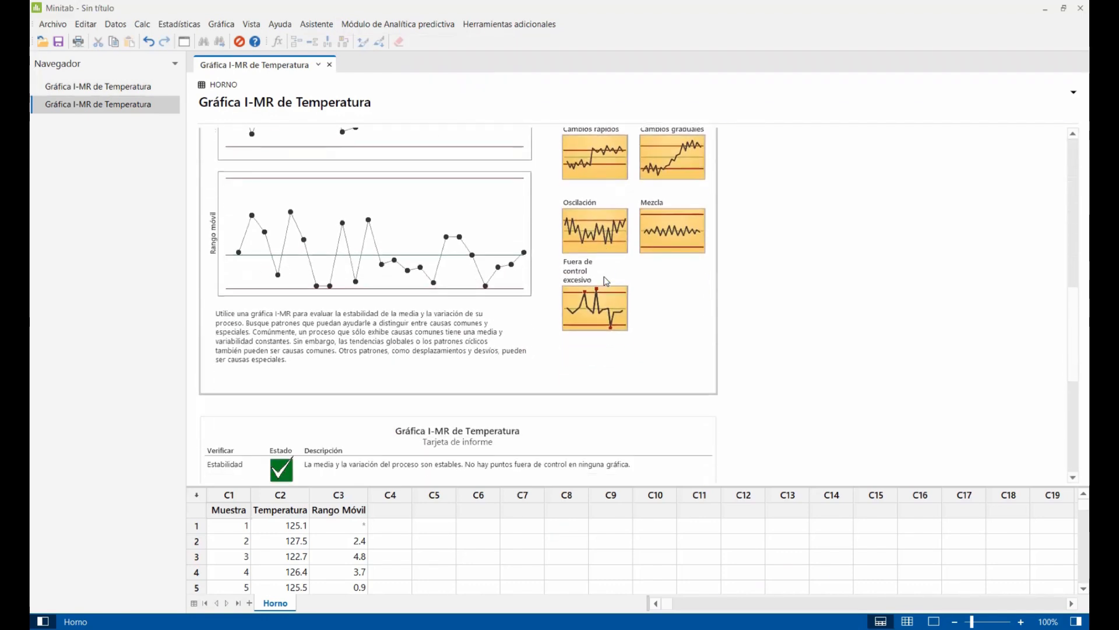
pyautogui.scroll(-8, 606, 281)
pyautogui.scroll(7, 606, 288)
pyautogui.scroll(10, 606, 291)
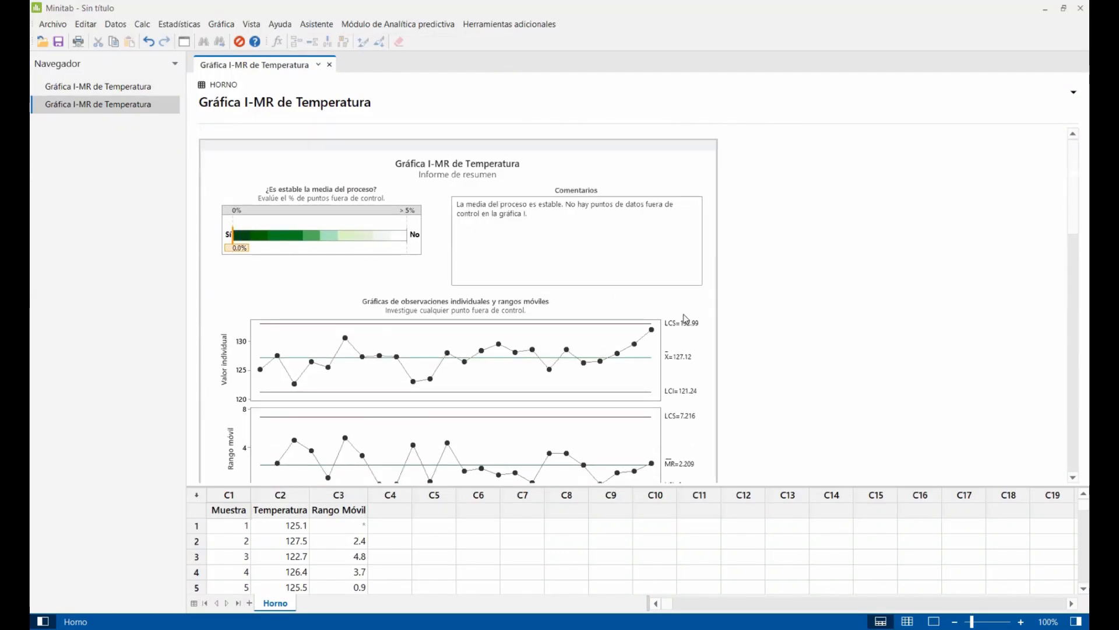